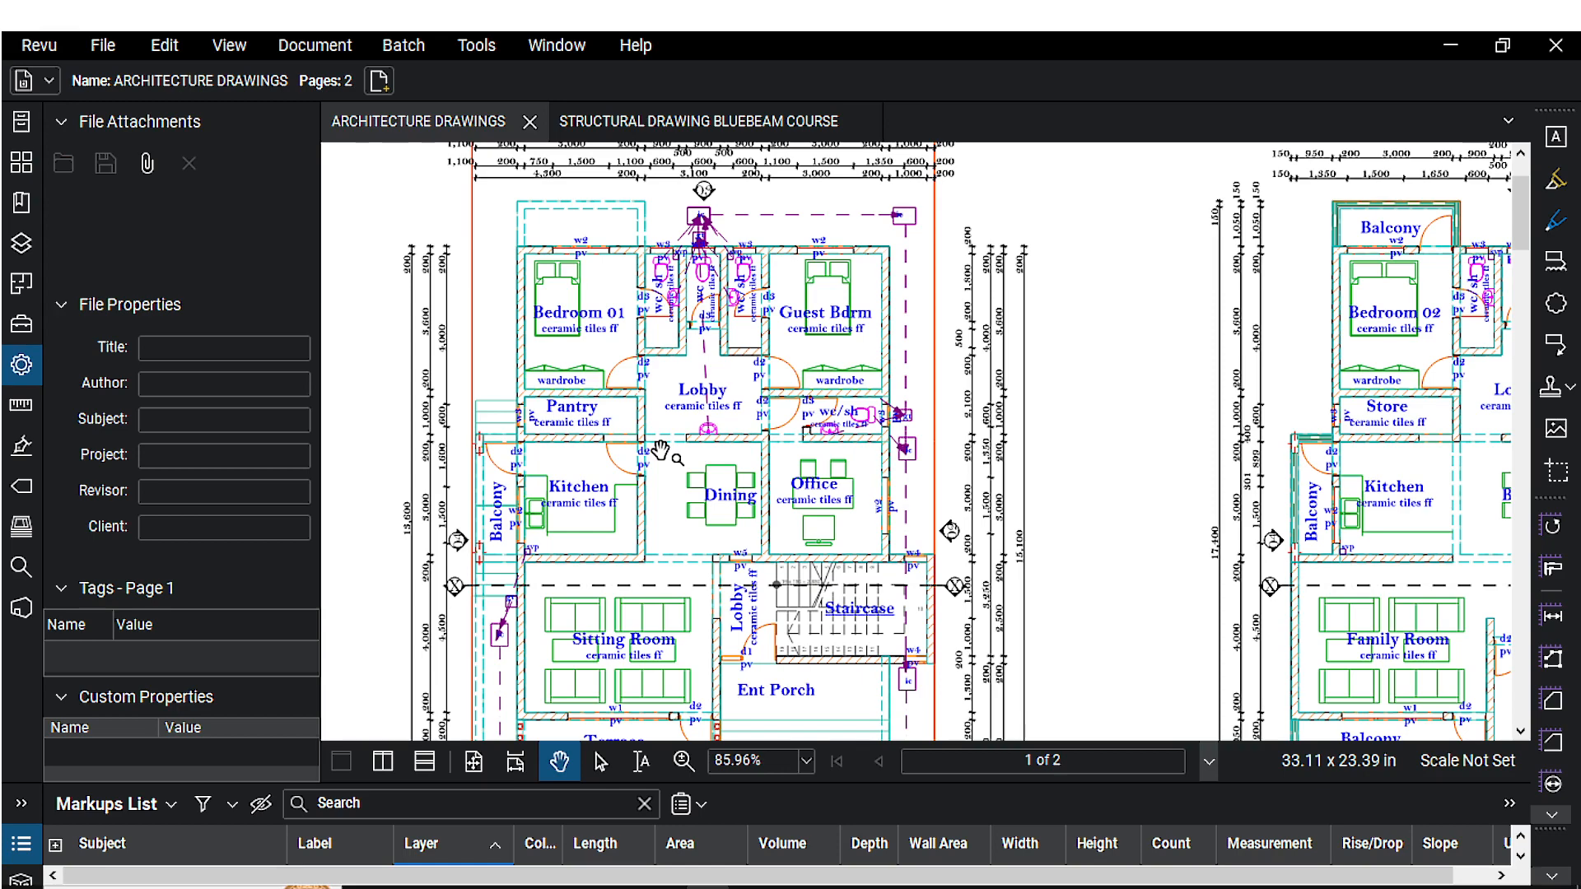
Step: Examine the Measure commands in both Revu windows, dismissing the Apply Scale to Pages dialog in the View Mode window without applying a scale
scroll(839, 553, down, 1)
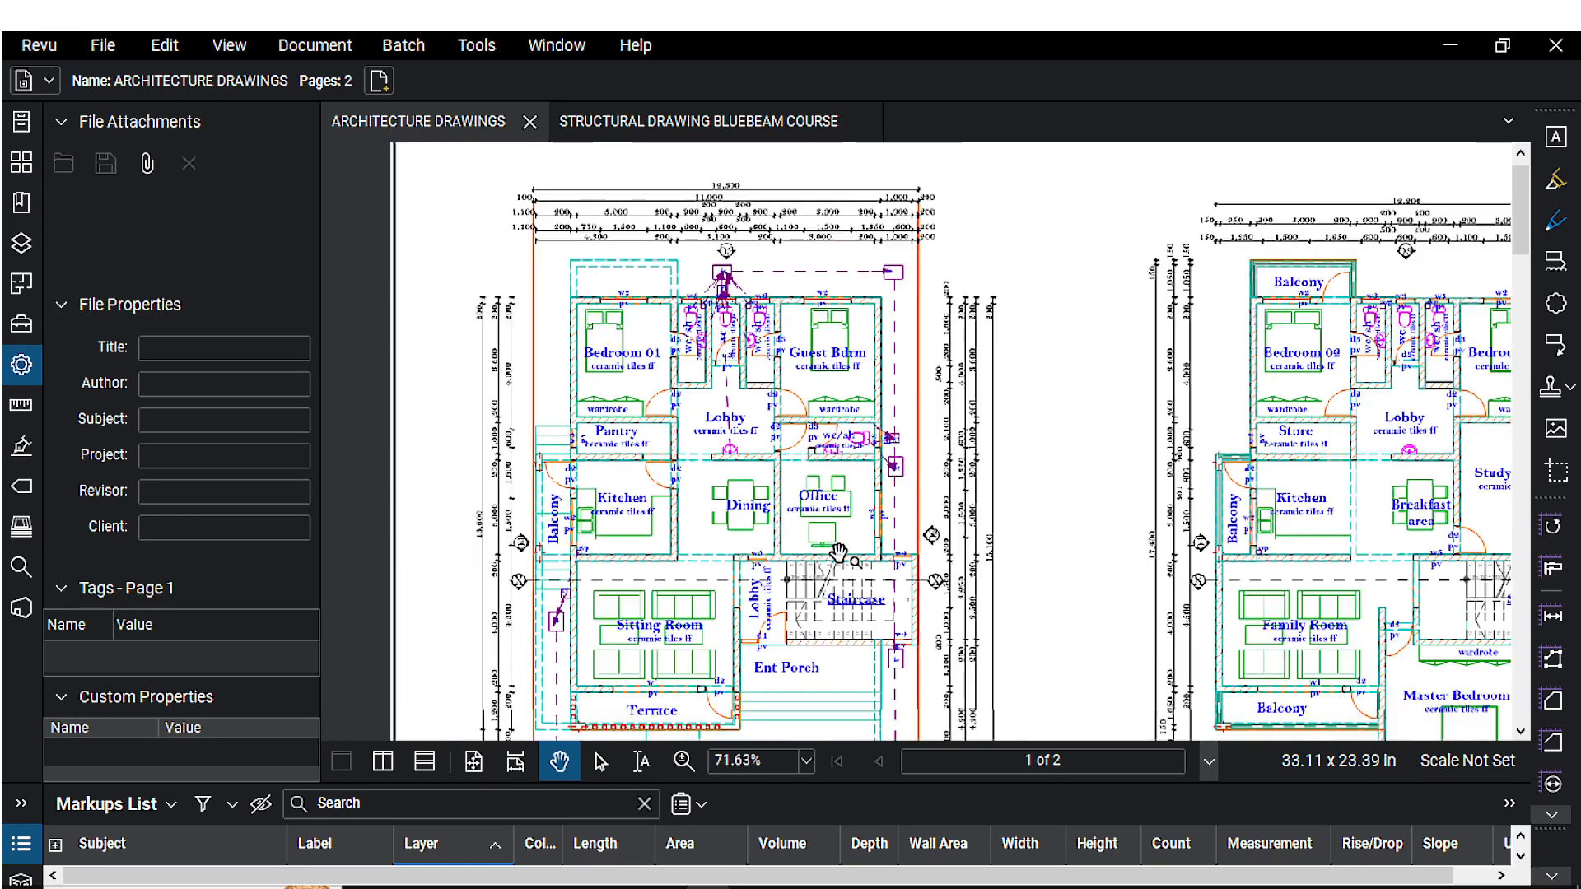
drag(839, 553, 814, 440)
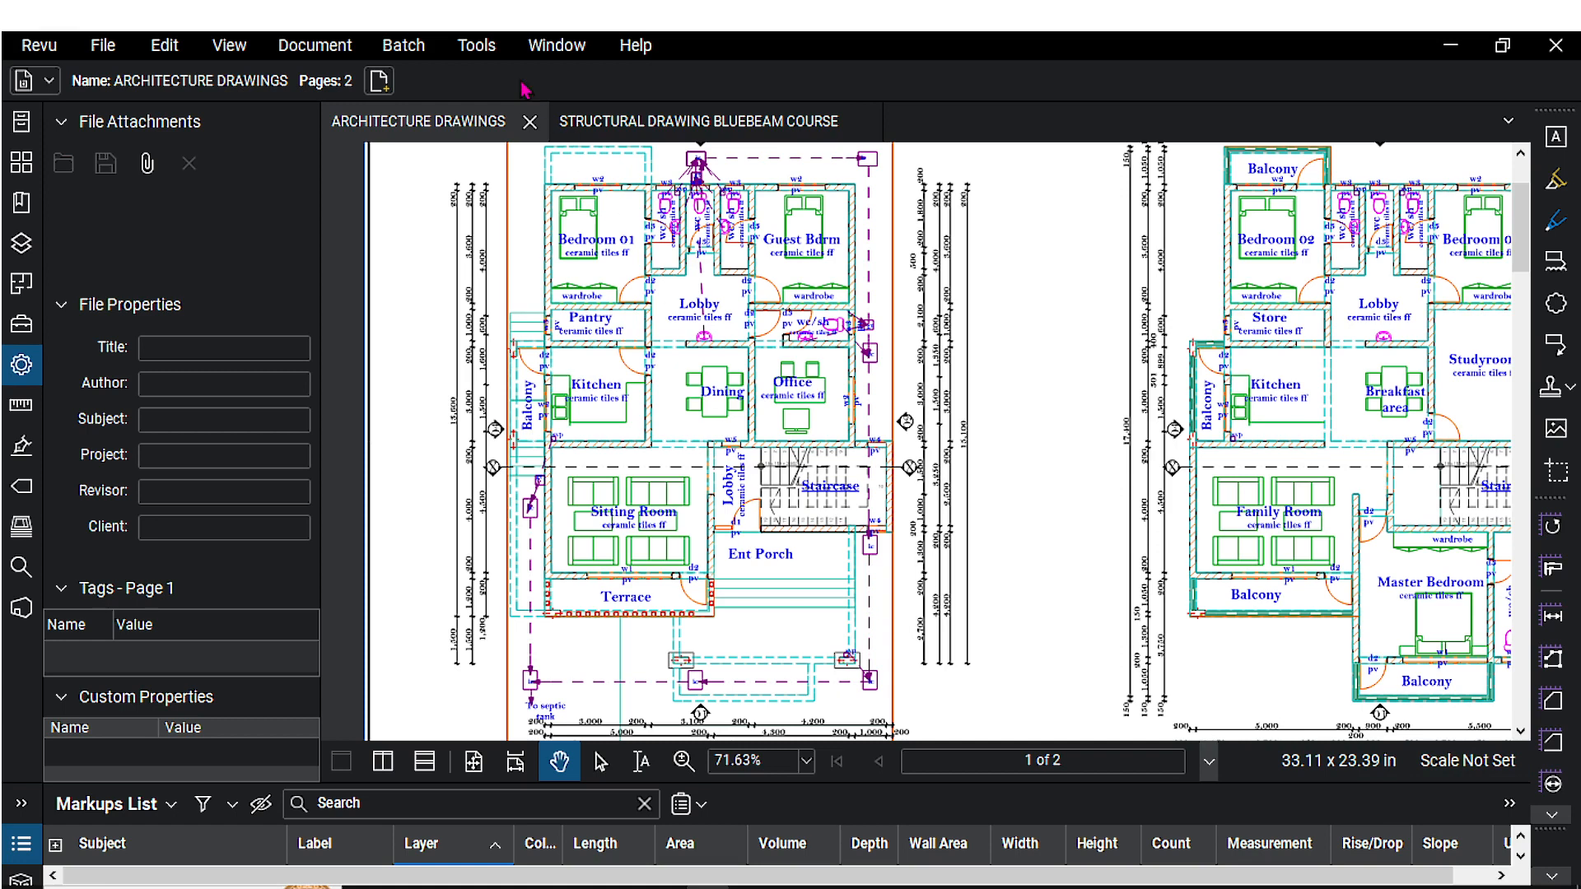
click(489, 51)
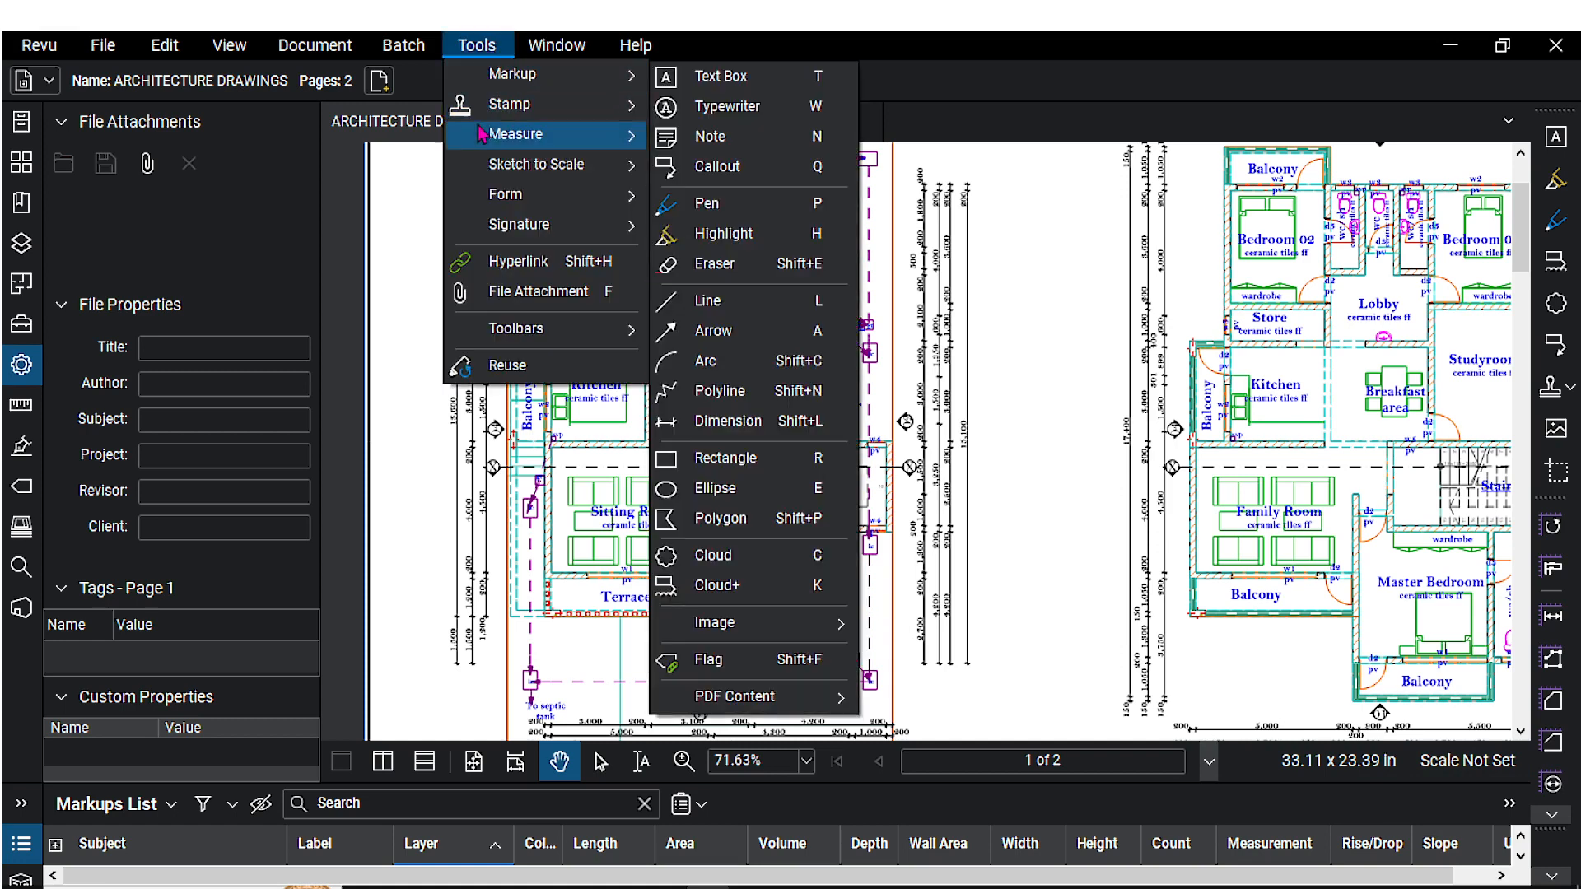
mouse_move(524, 139)
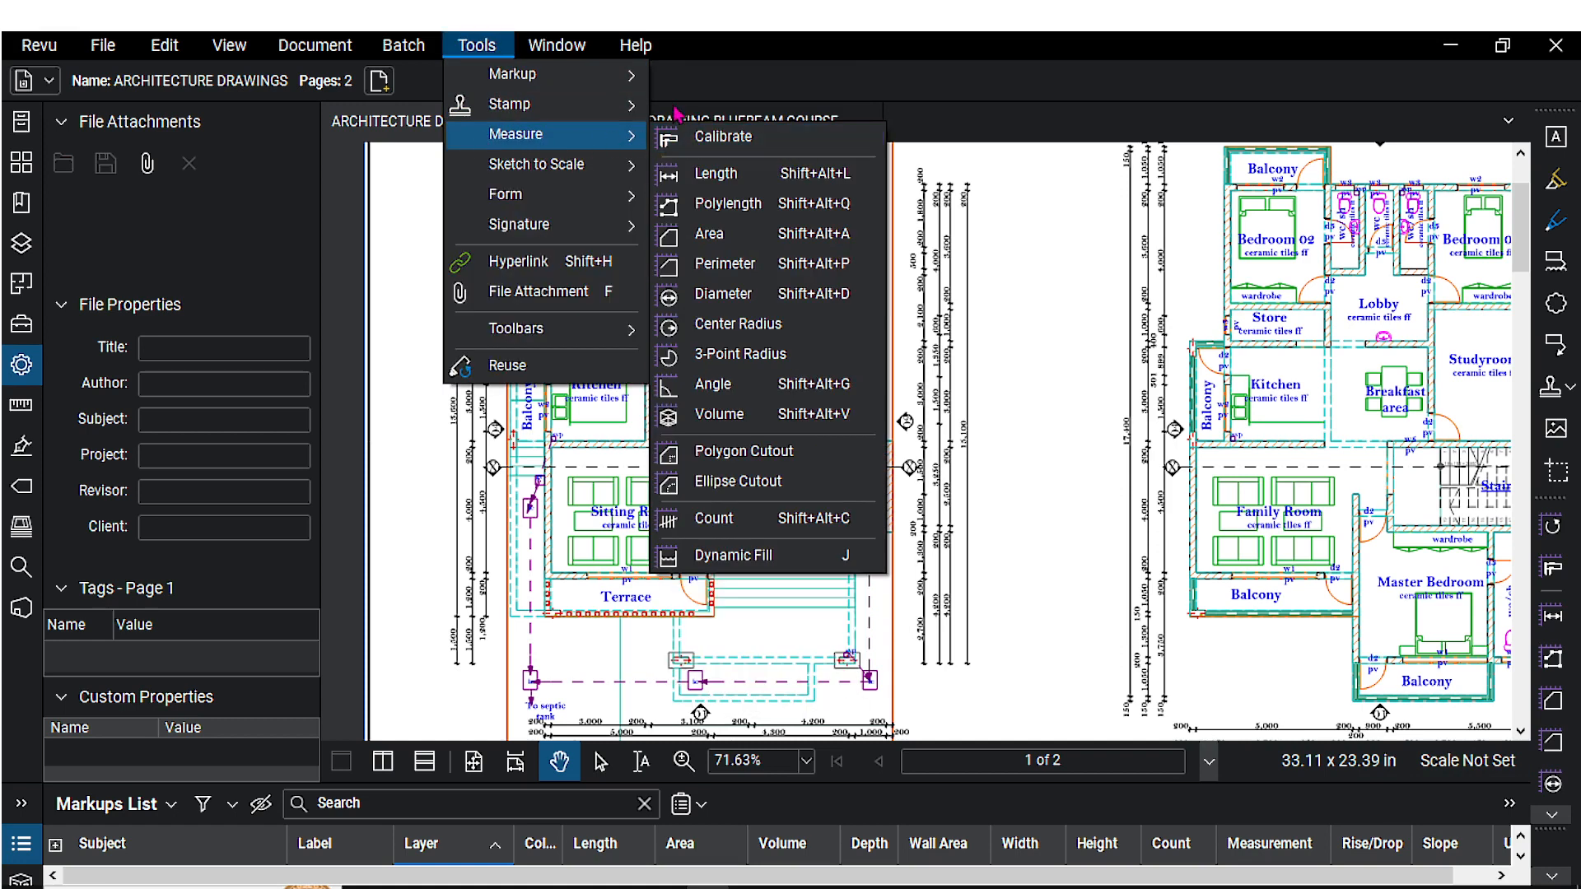
click(796, 109)
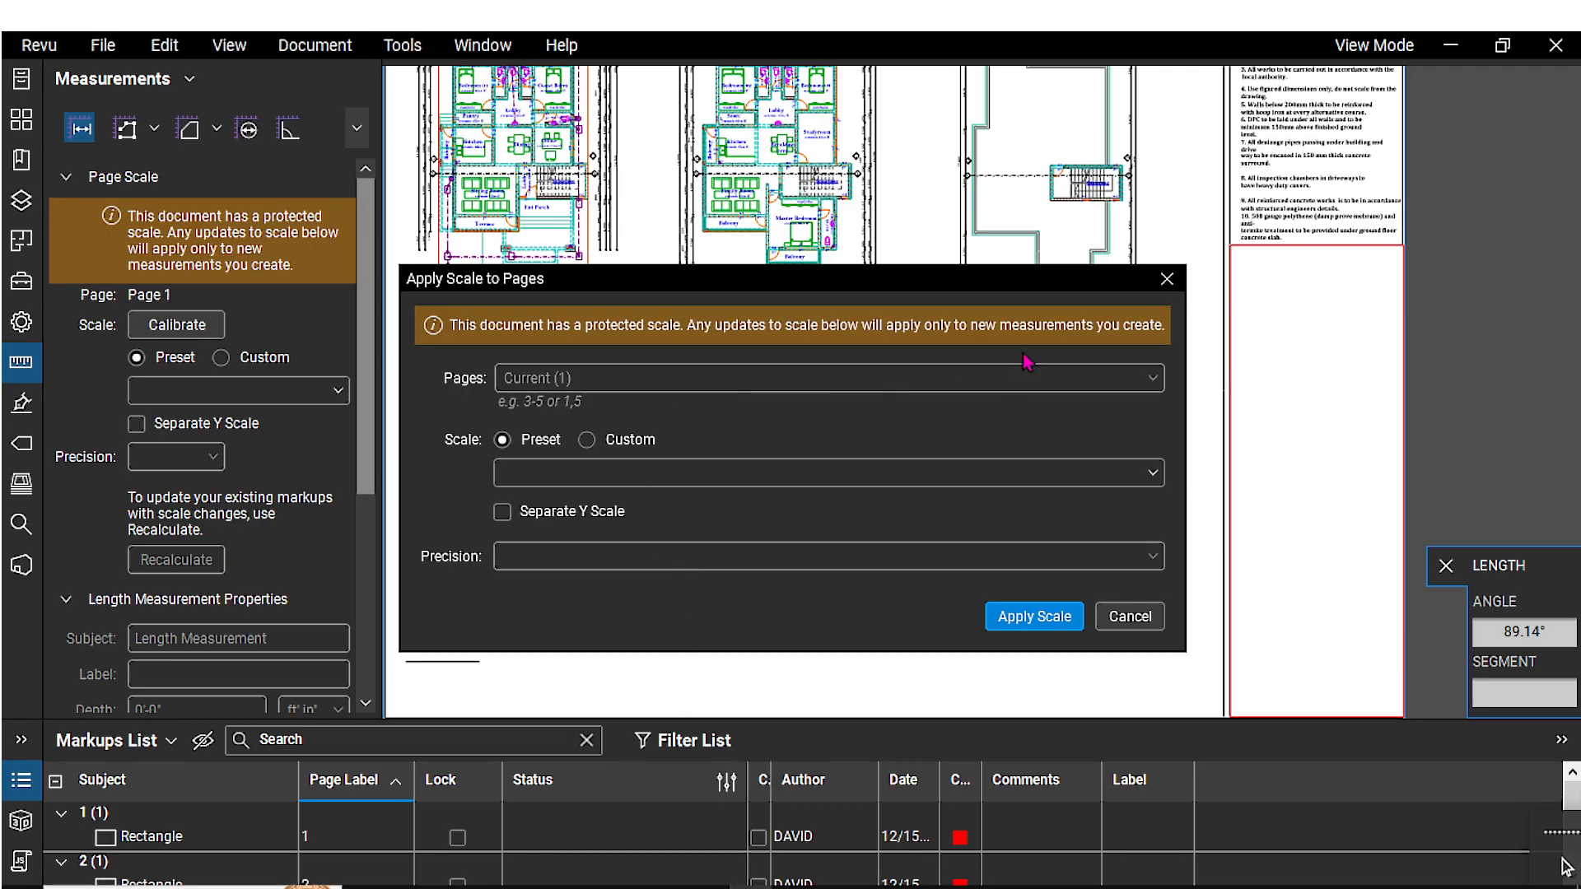
click(1129, 616)
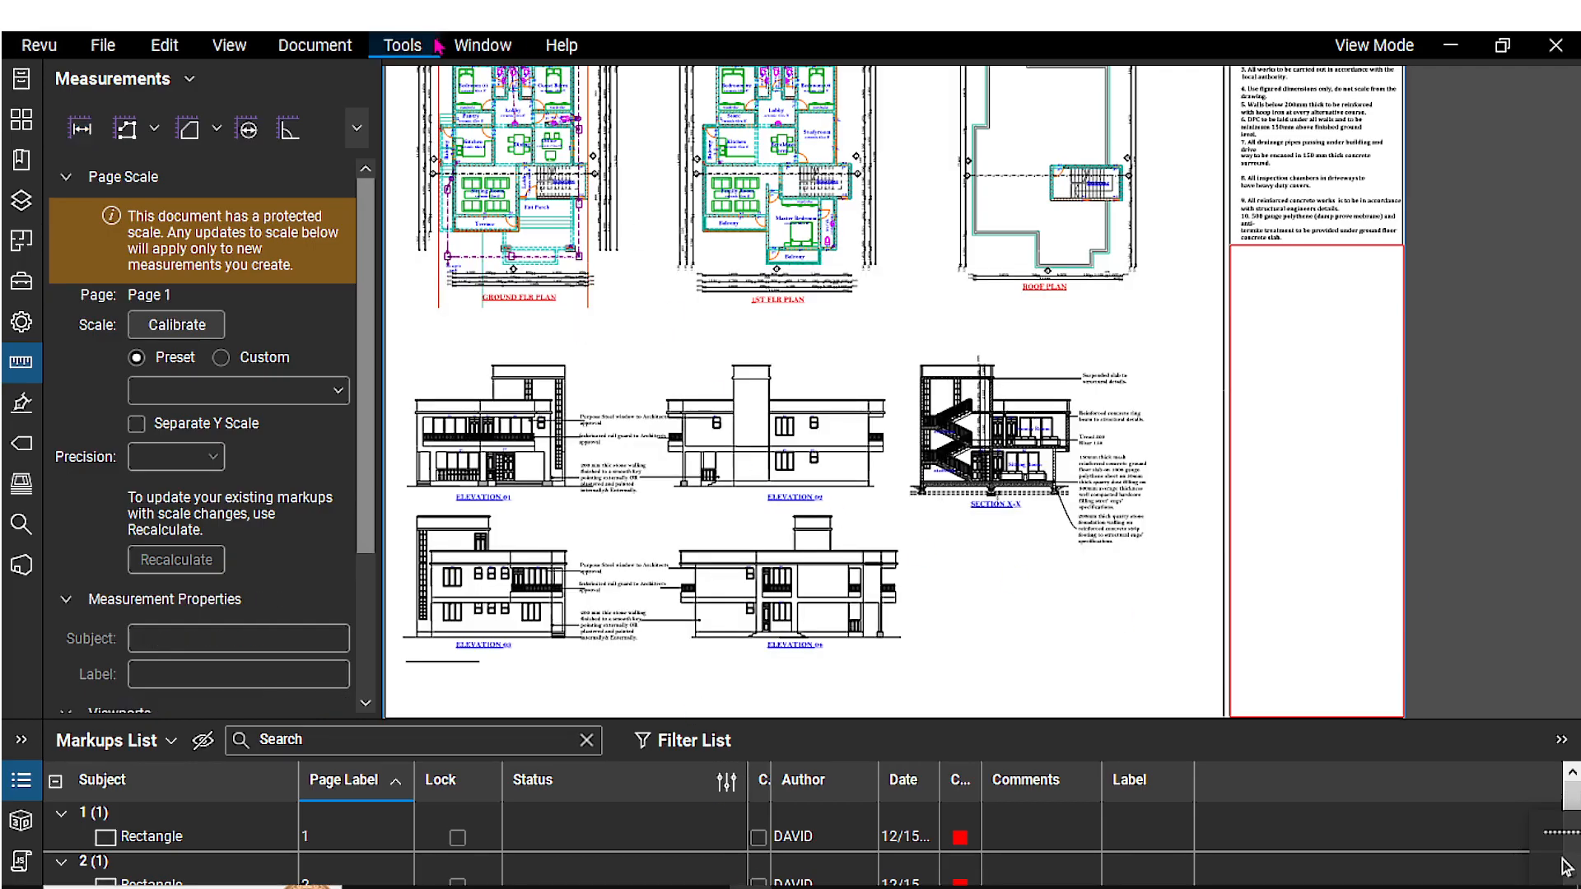
click(402, 45)
mouse_move(521, 136)
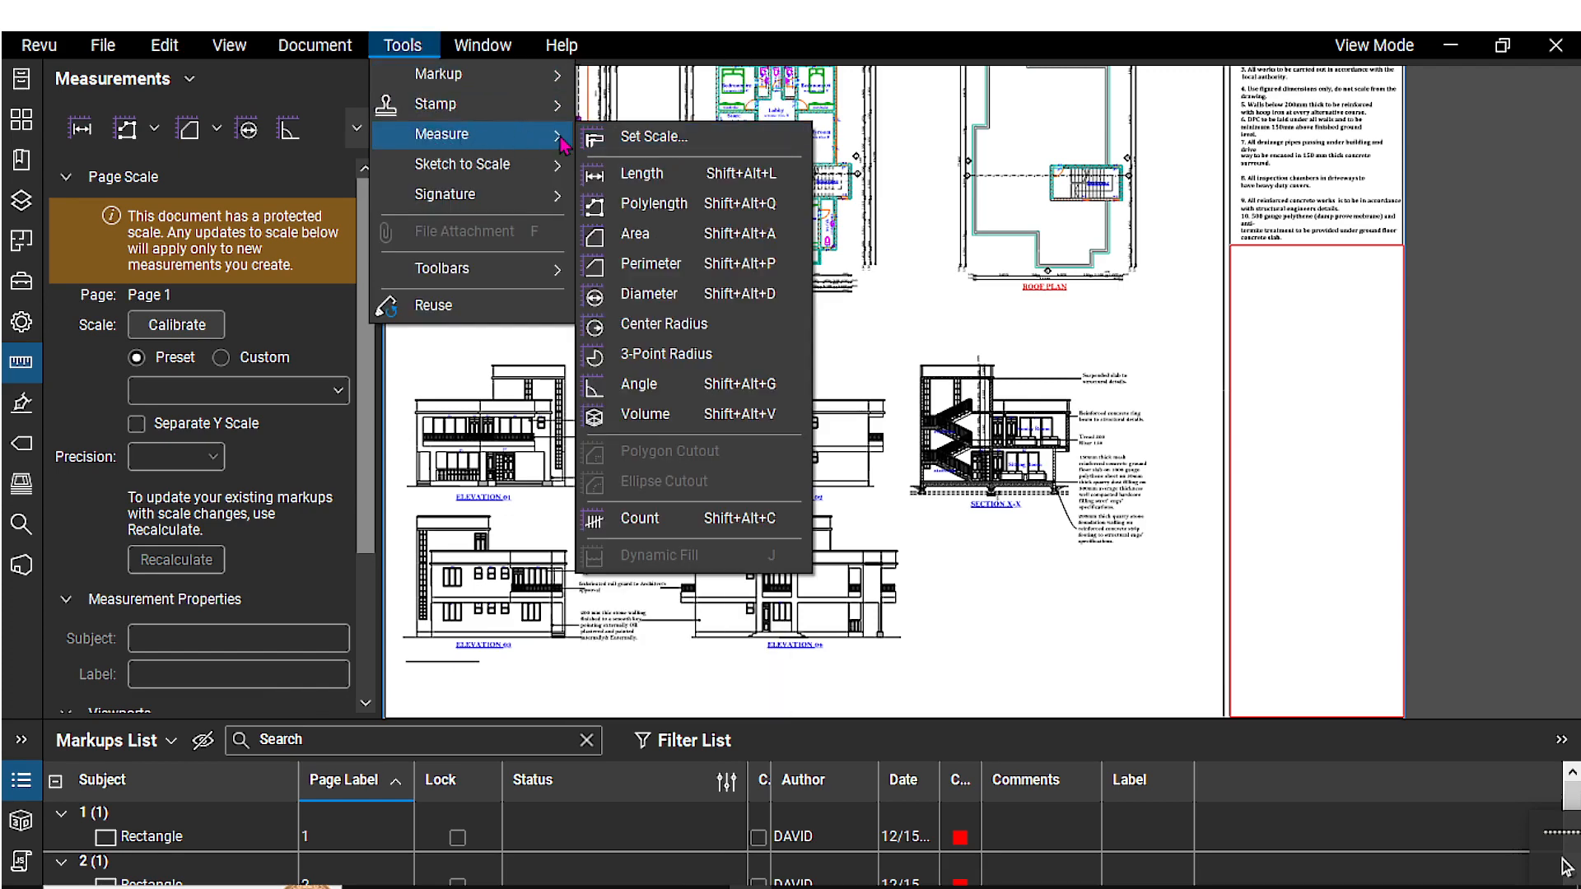
key(Escape)
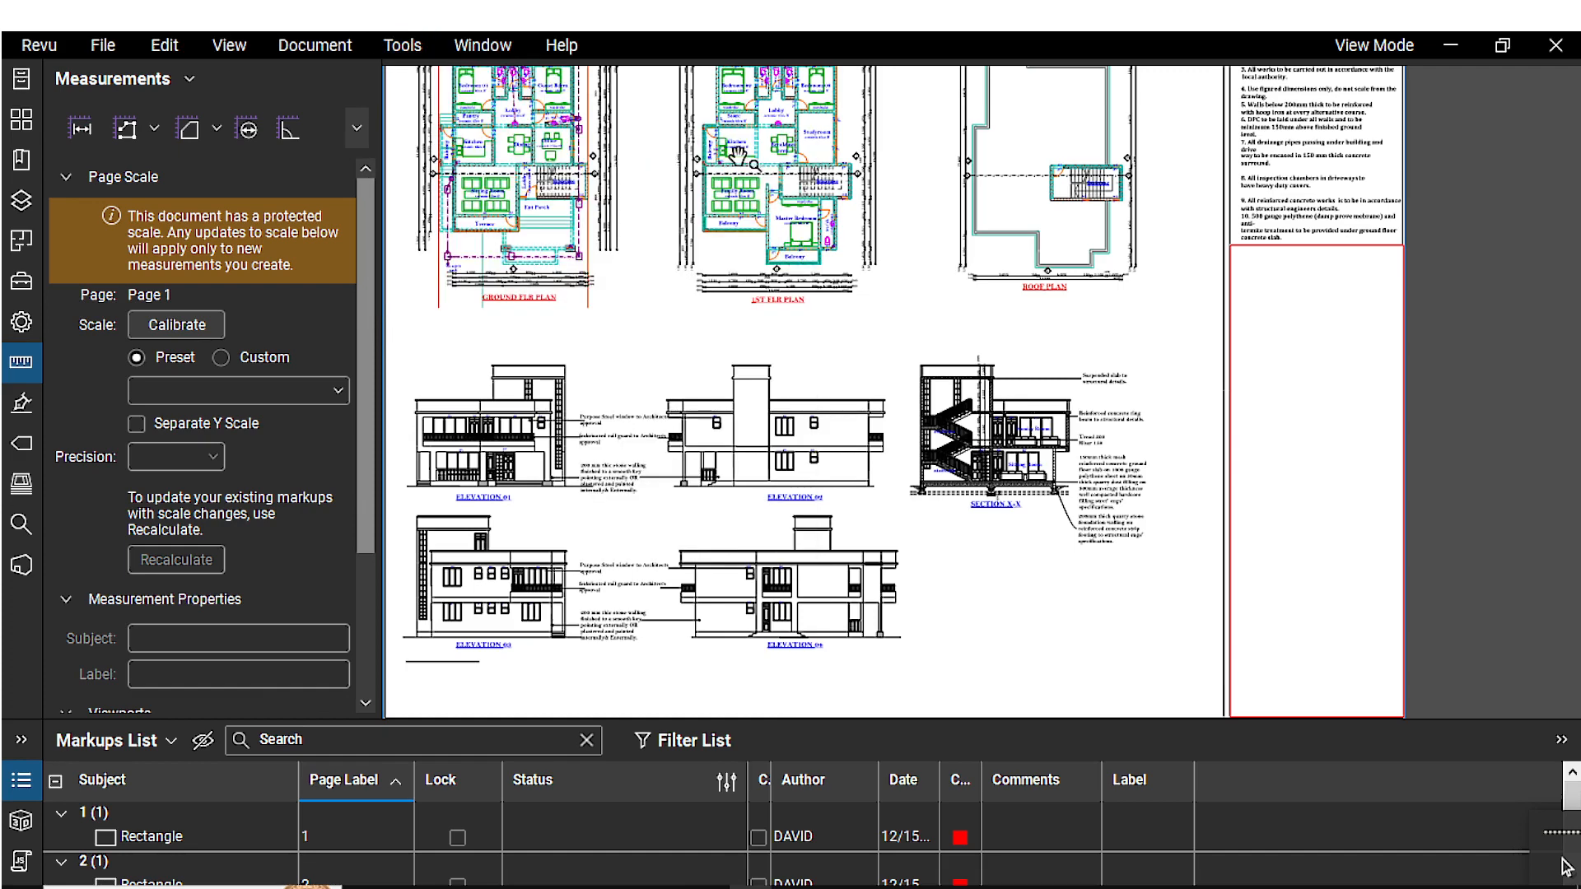
Step: Start a length measurement between two points just below the ground and first floor plans to bring up the page scale settings
click(80, 128)
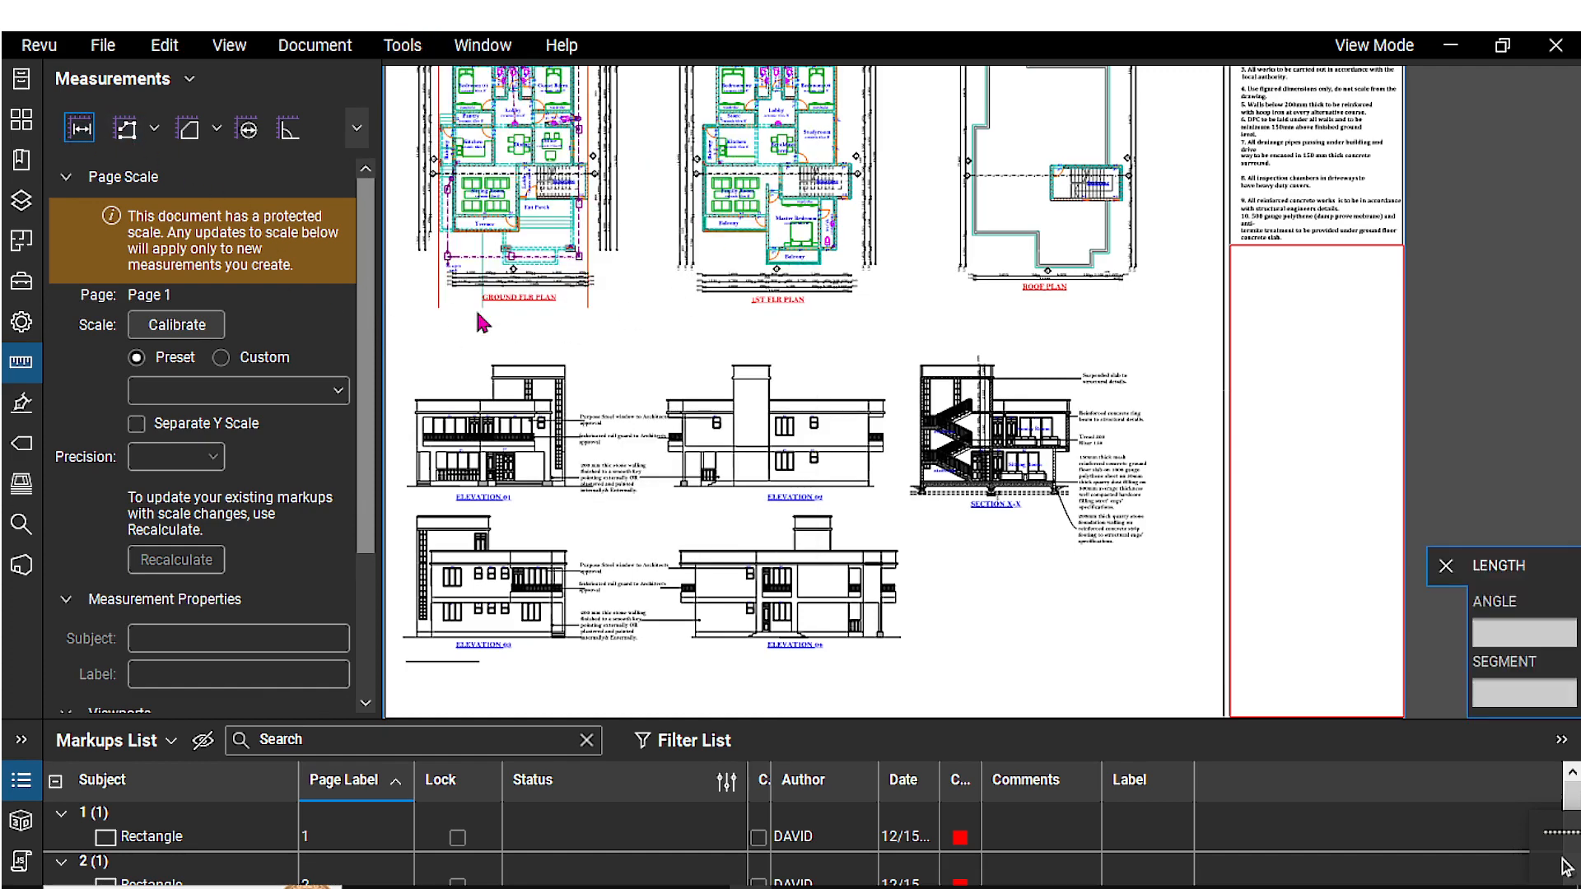
click(536, 338)
click(735, 337)
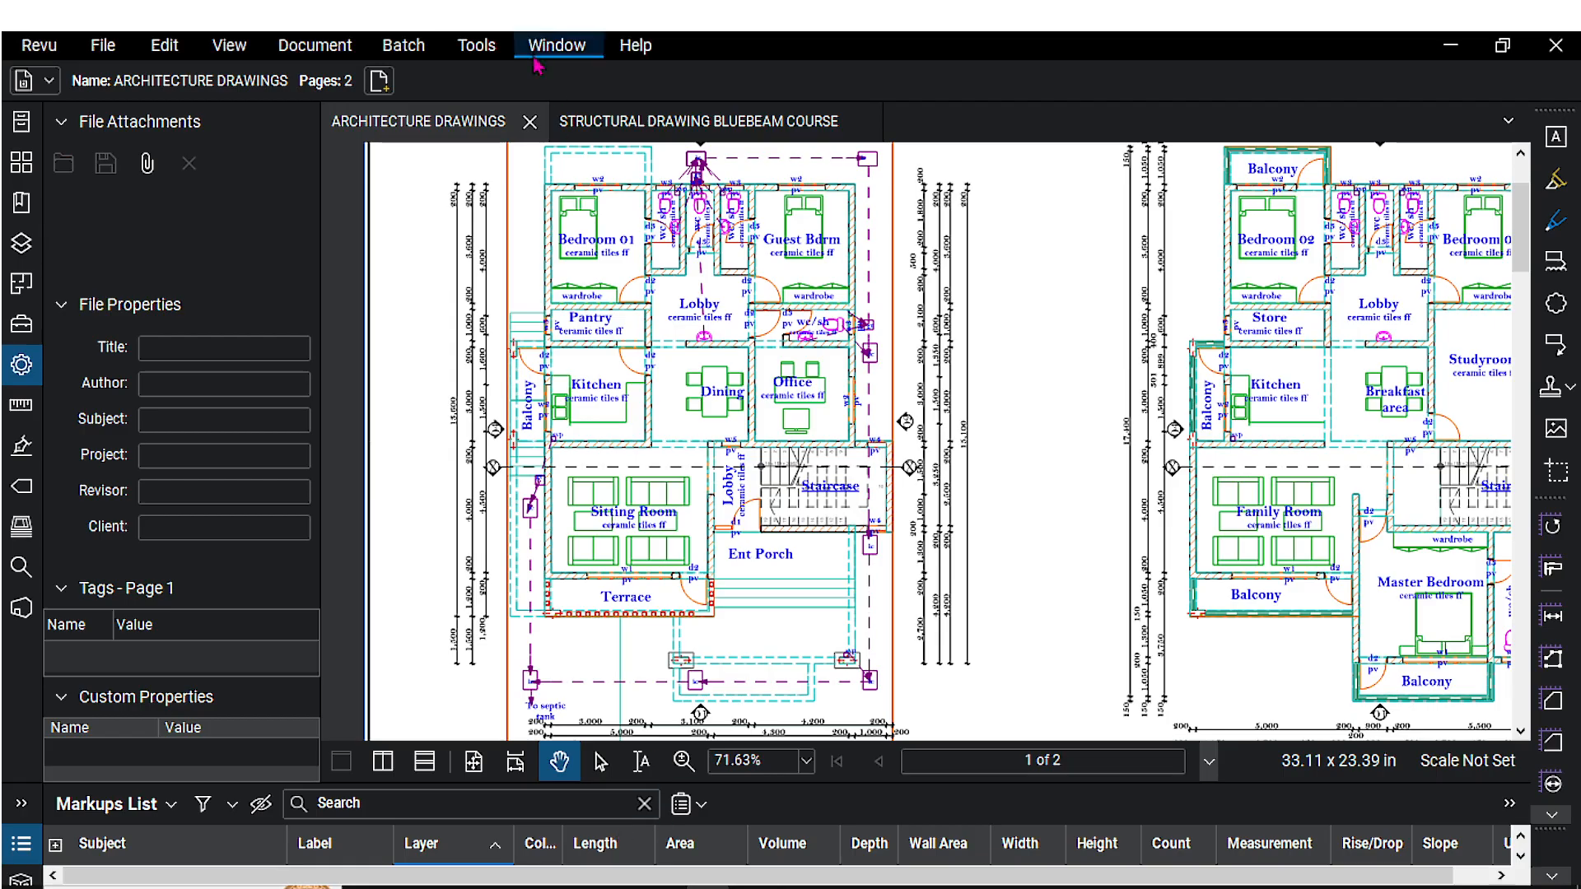
Step: In the Revu window with the ARCHITECTURE DRAWINGS tab, start the Calibrate measurement command and dismiss its instruction message
scroll(698, 350, up, 3)
click(477, 45)
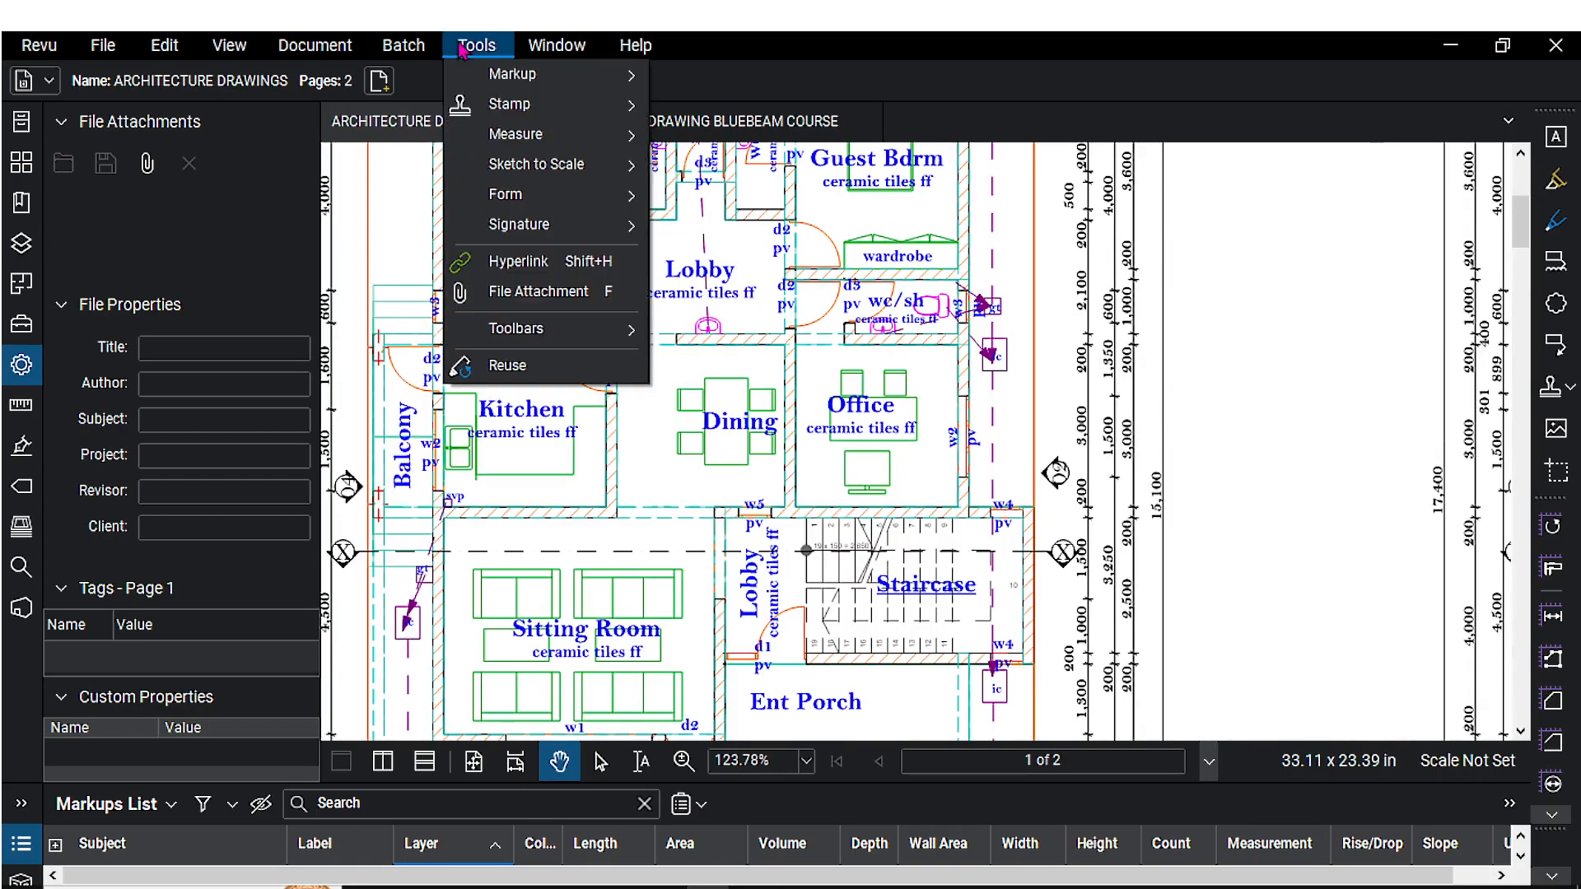
mouse_move(490, 140)
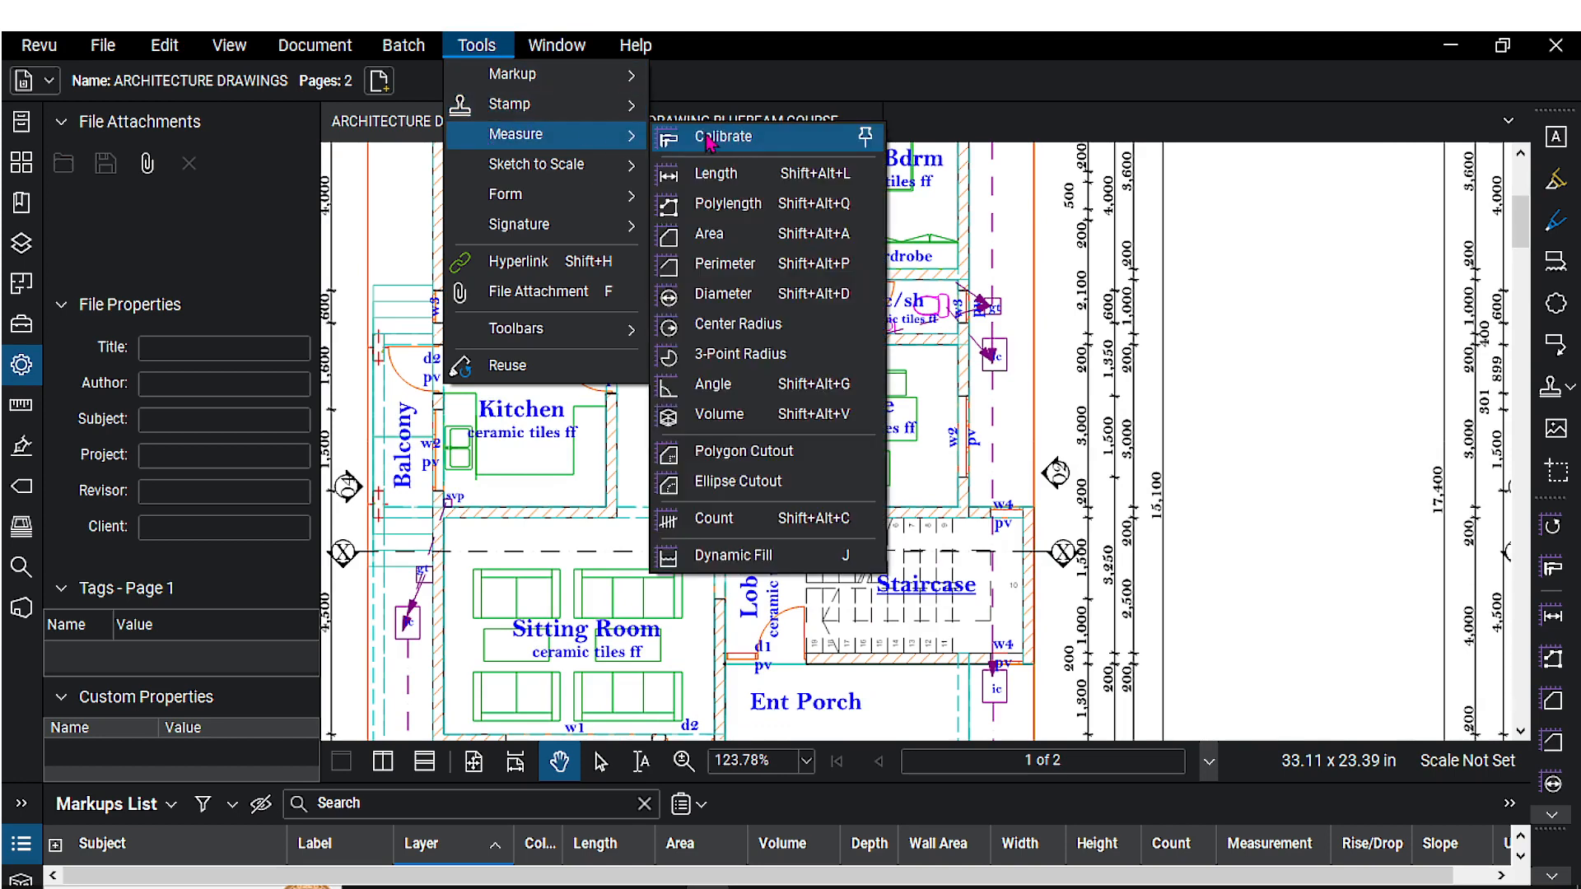
click(477, 48)
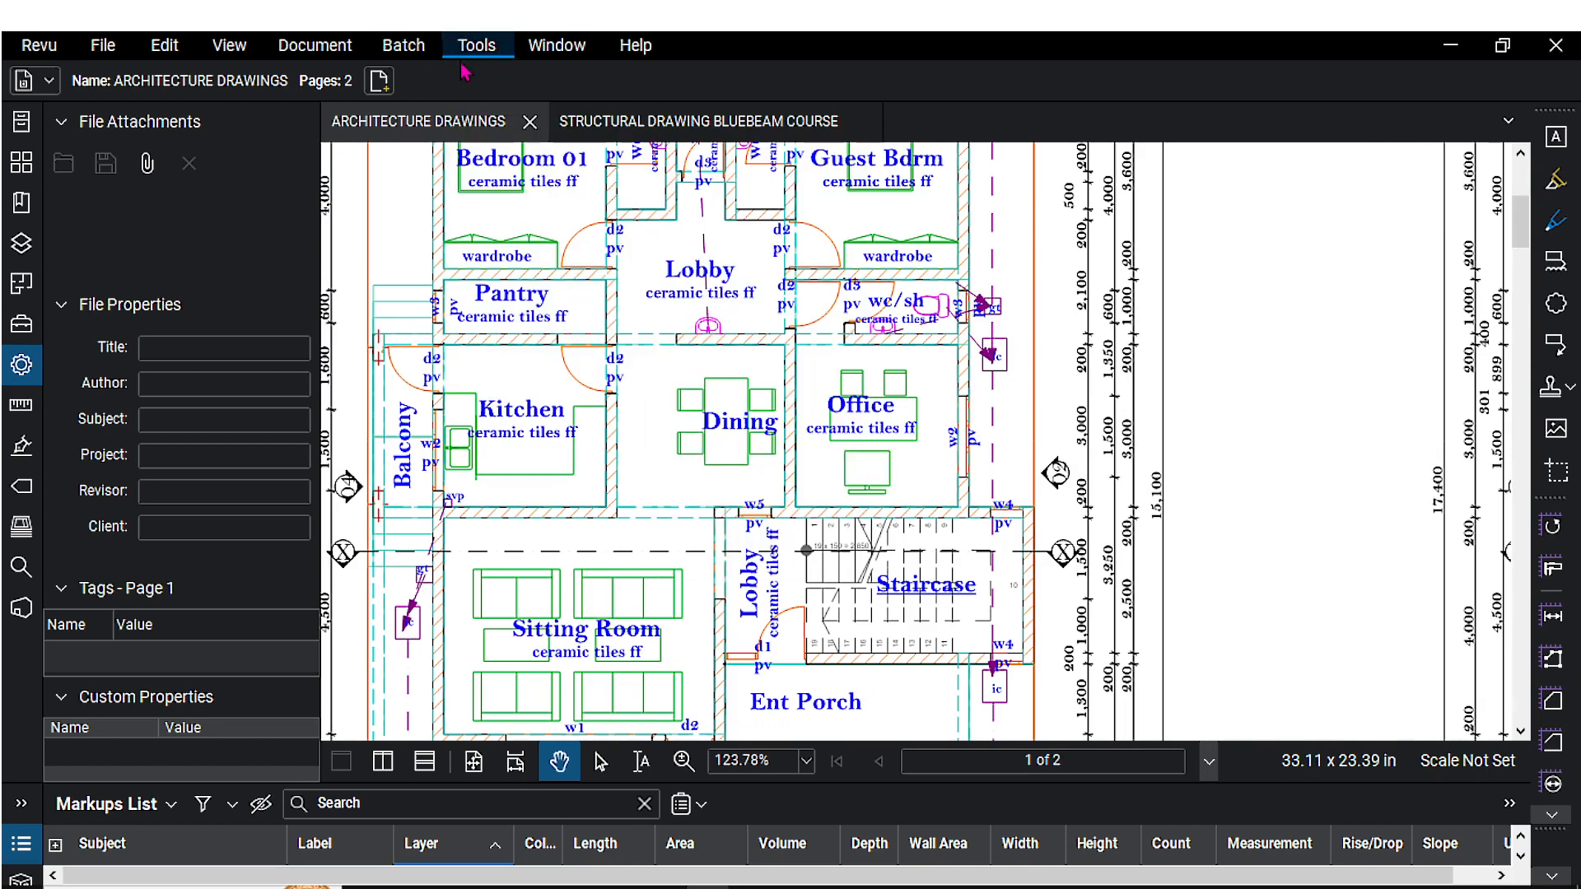
click(477, 46)
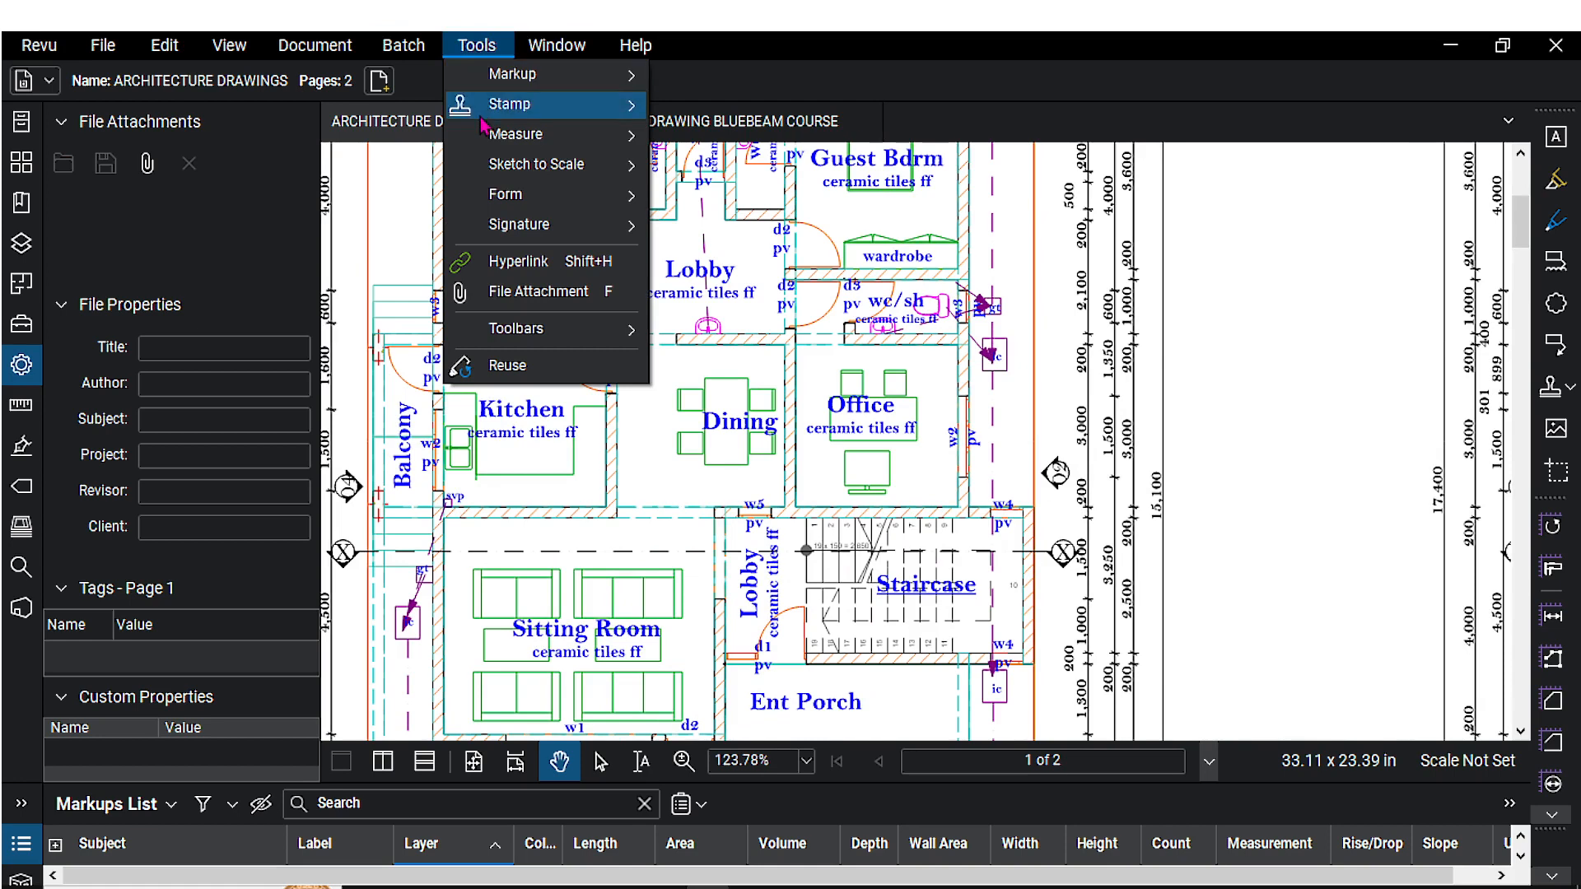
mouse_move(642, 144)
click(710, 138)
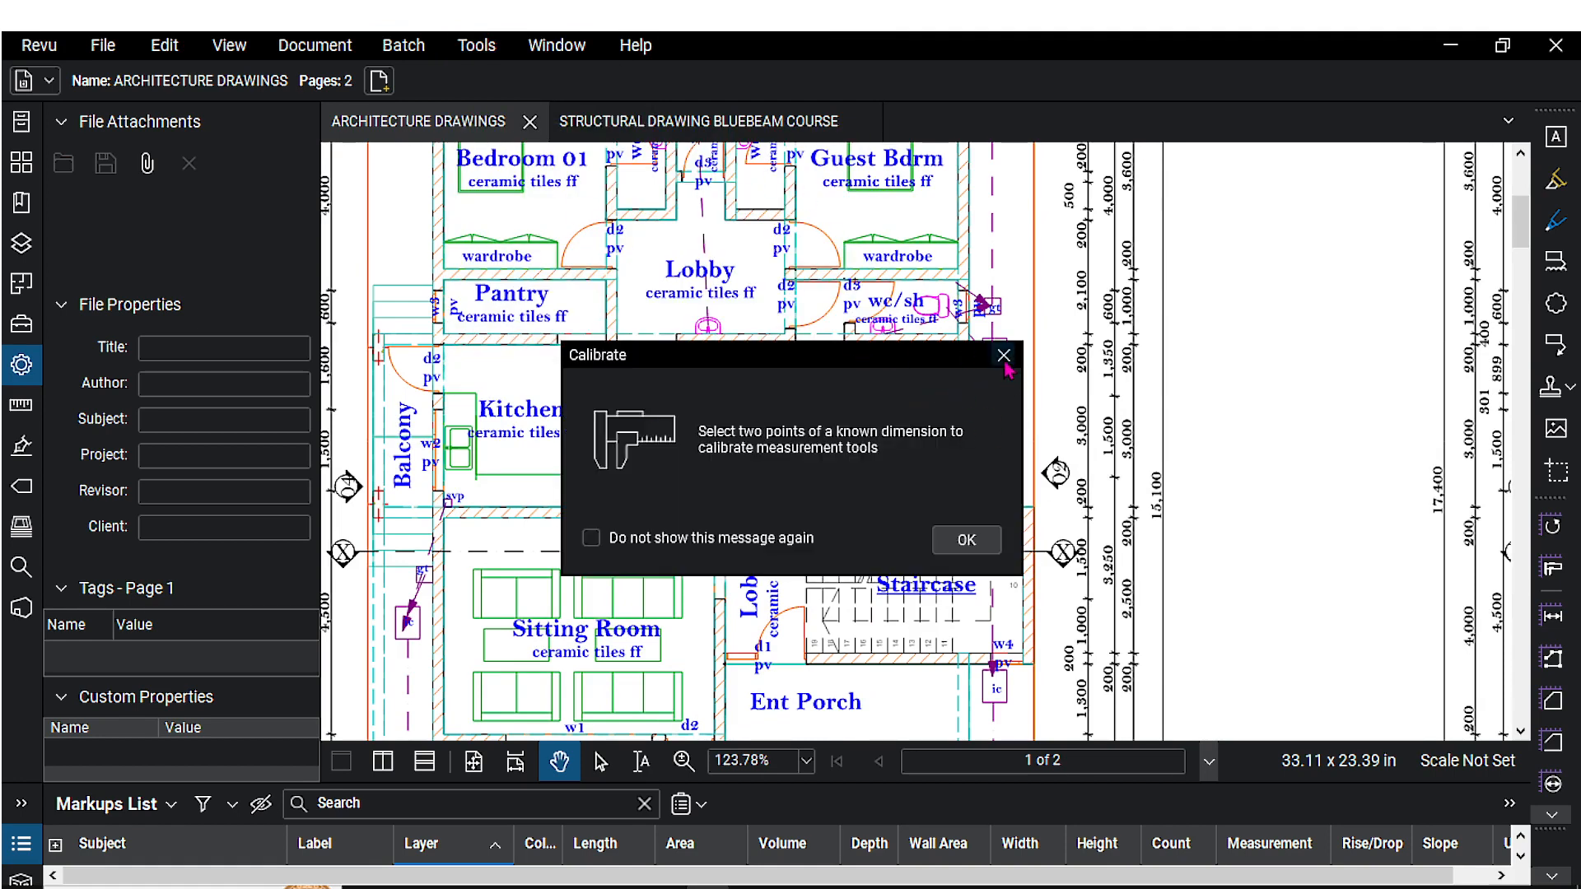
click(1004, 360)
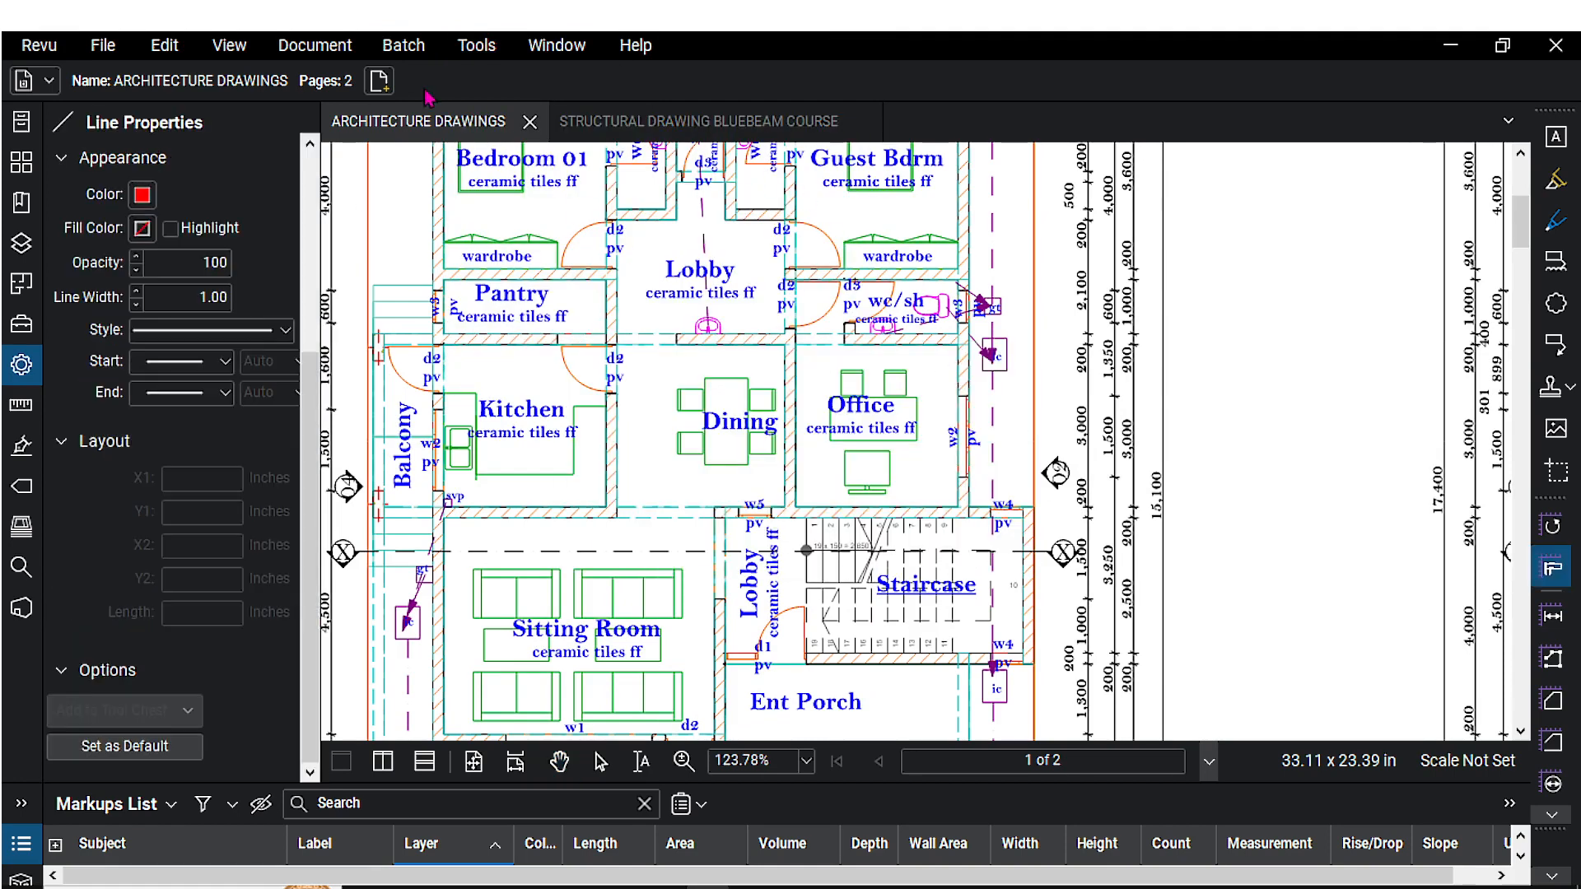
Step: Open the Set Scale options for the current page of ARCHITECTURE DRAWINGS
click(1441, 765)
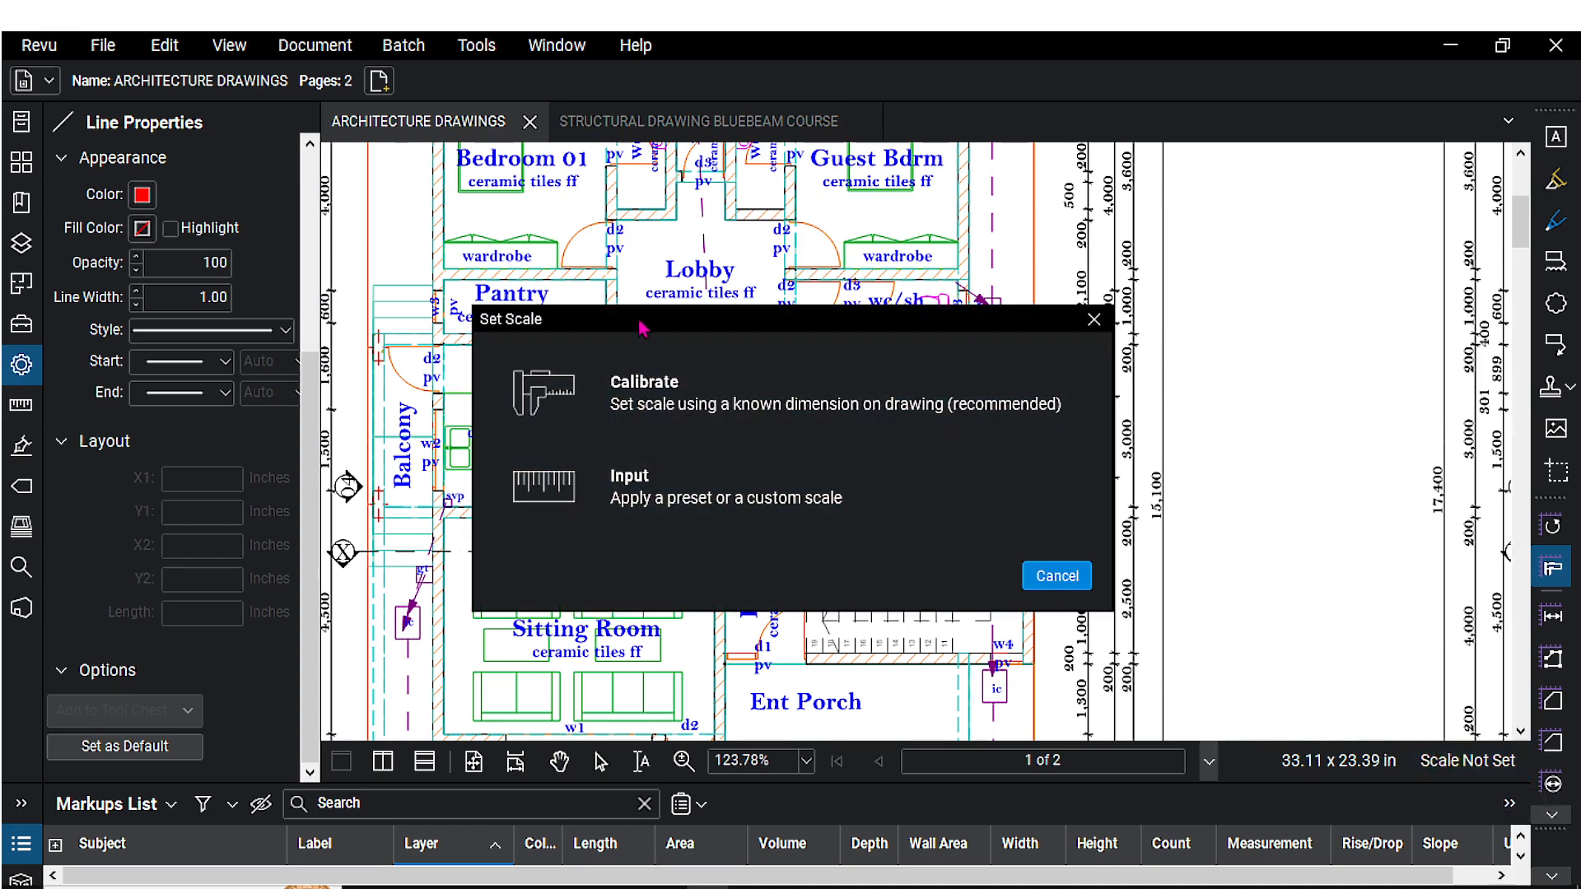
drag(583, 326, 557, 239)
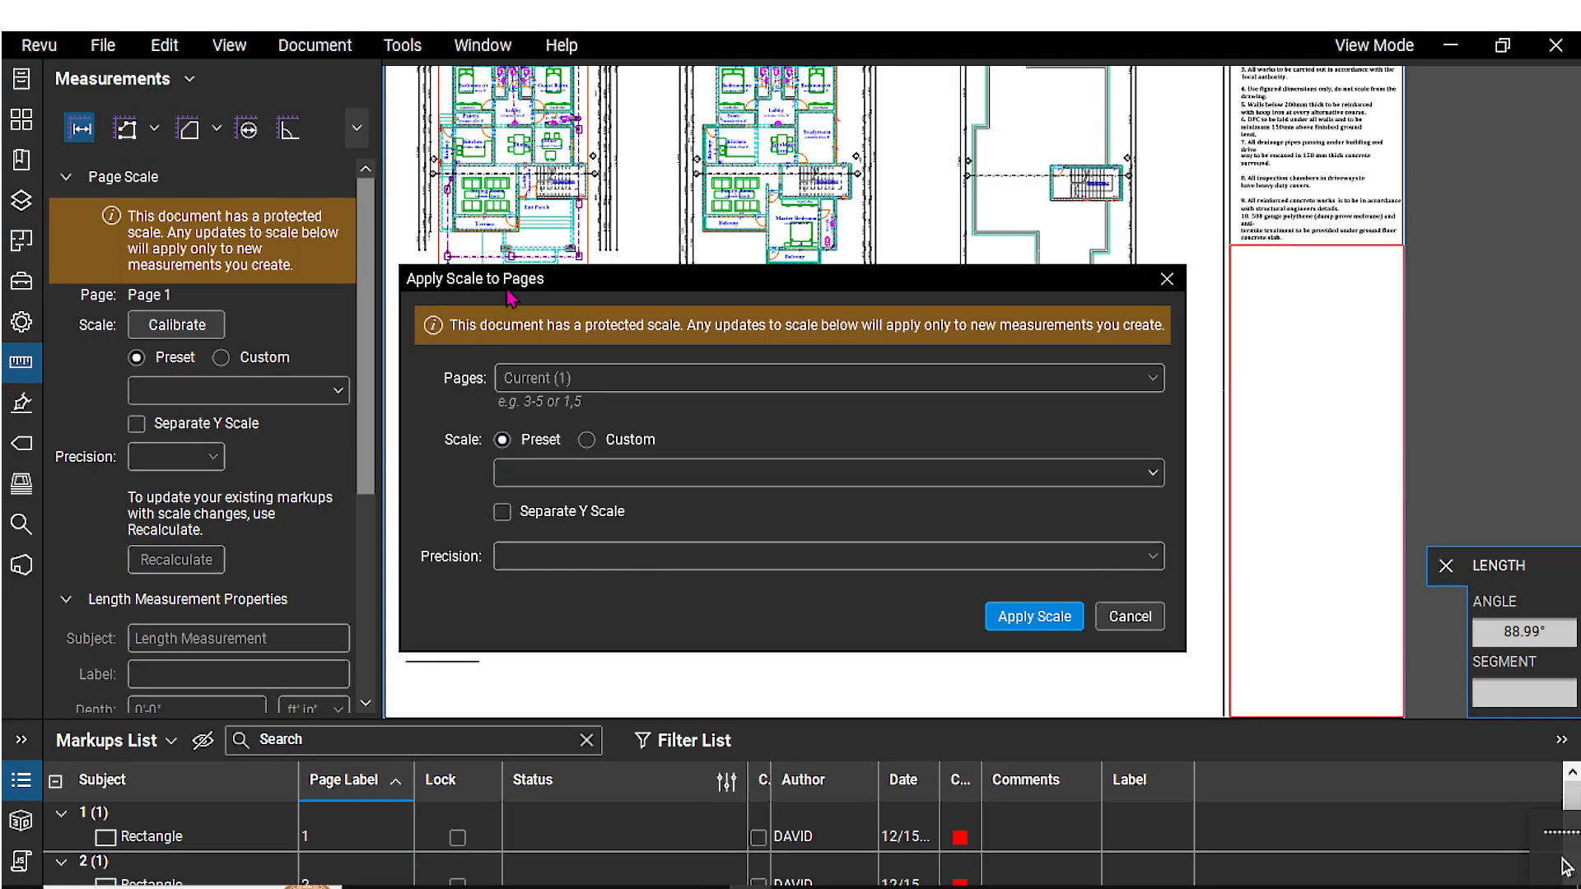
Step: Switch to the View Mode Revu window and choose the 1:100 preset in the Apply Scale to Pages dialog
drag(511, 298, 566, 221)
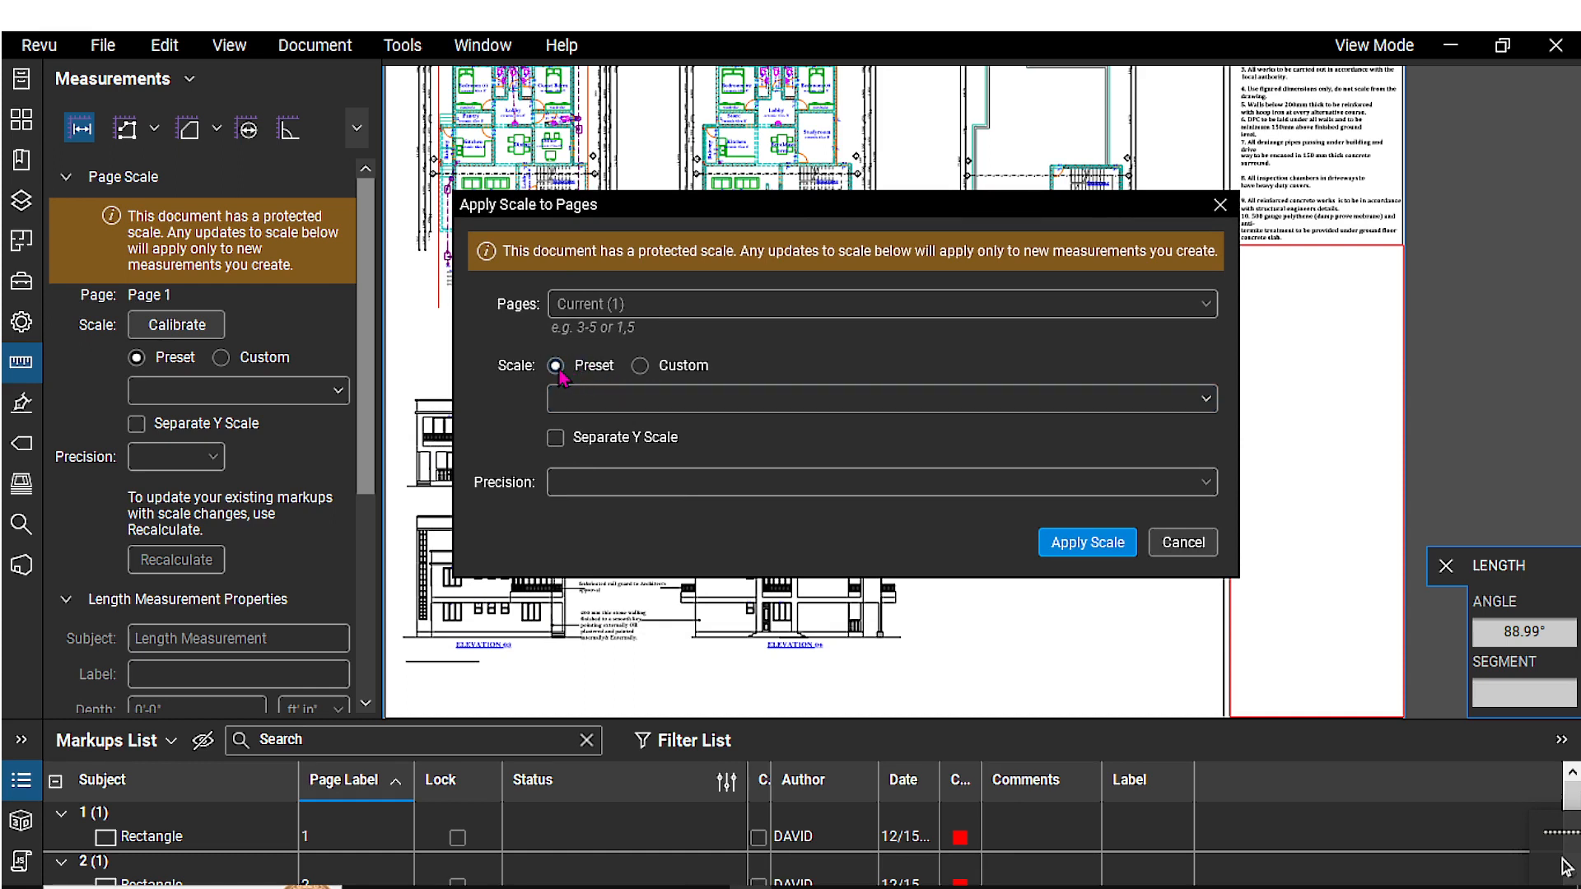
click(609, 404)
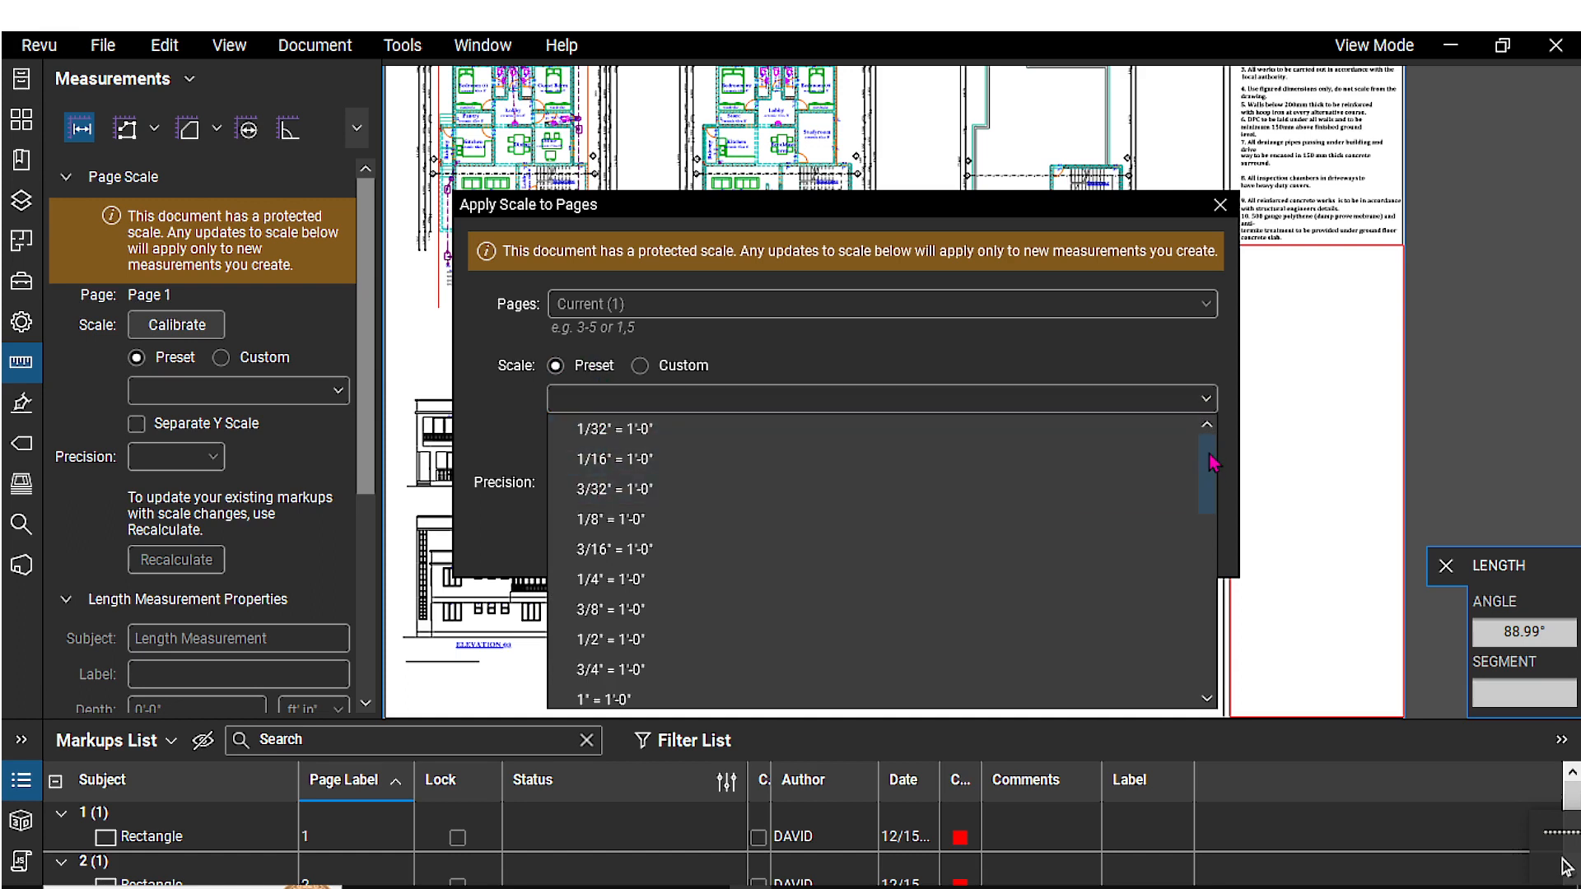
drag(1214, 463, 1202, 640)
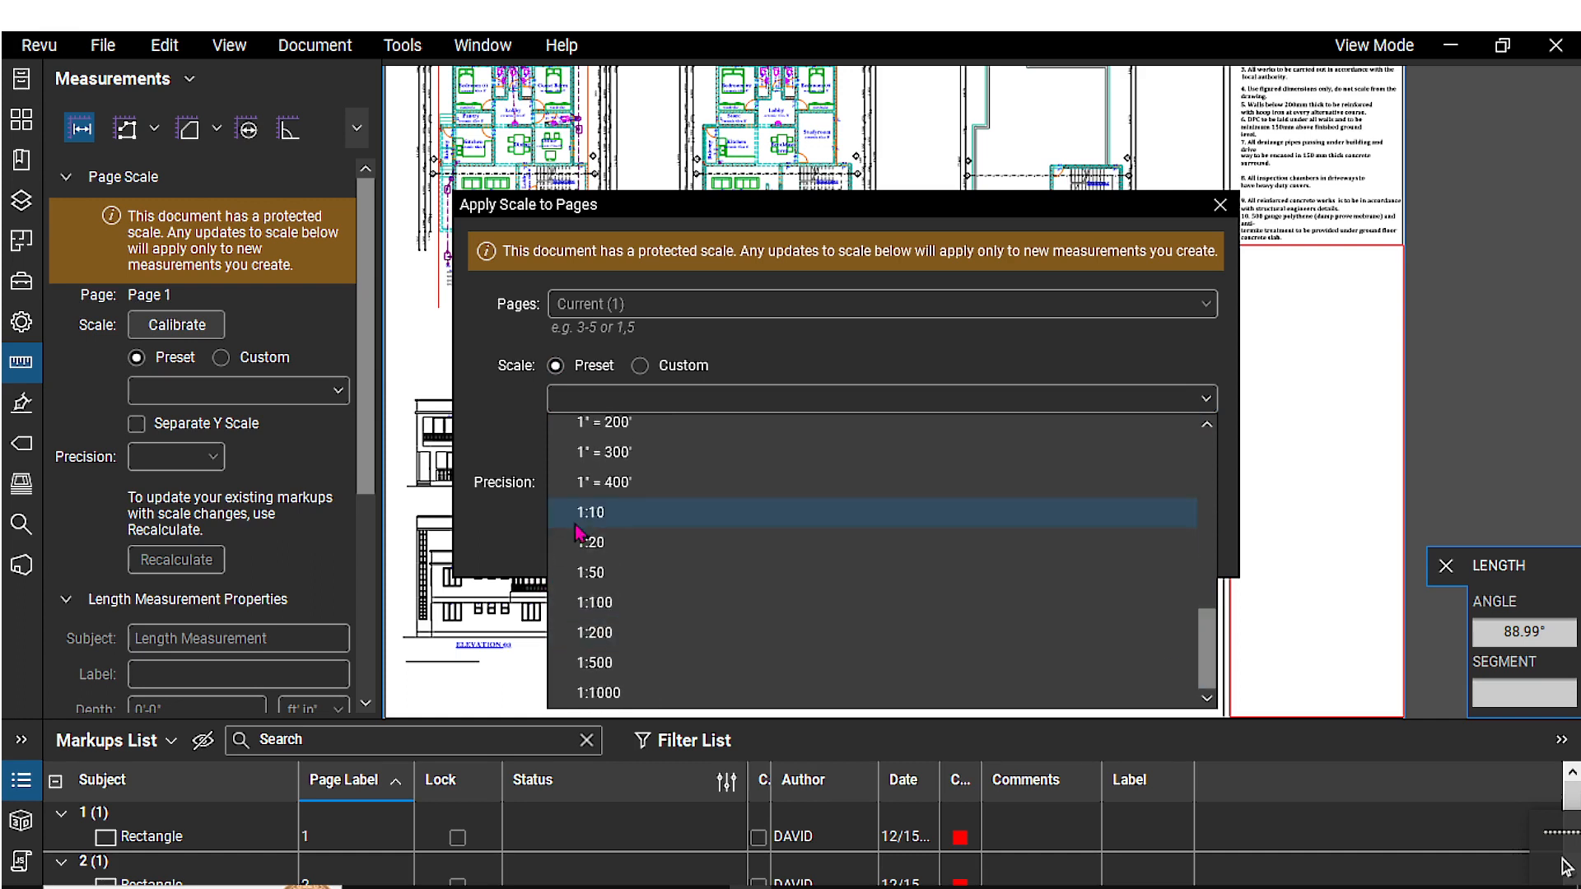
click(610, 614)
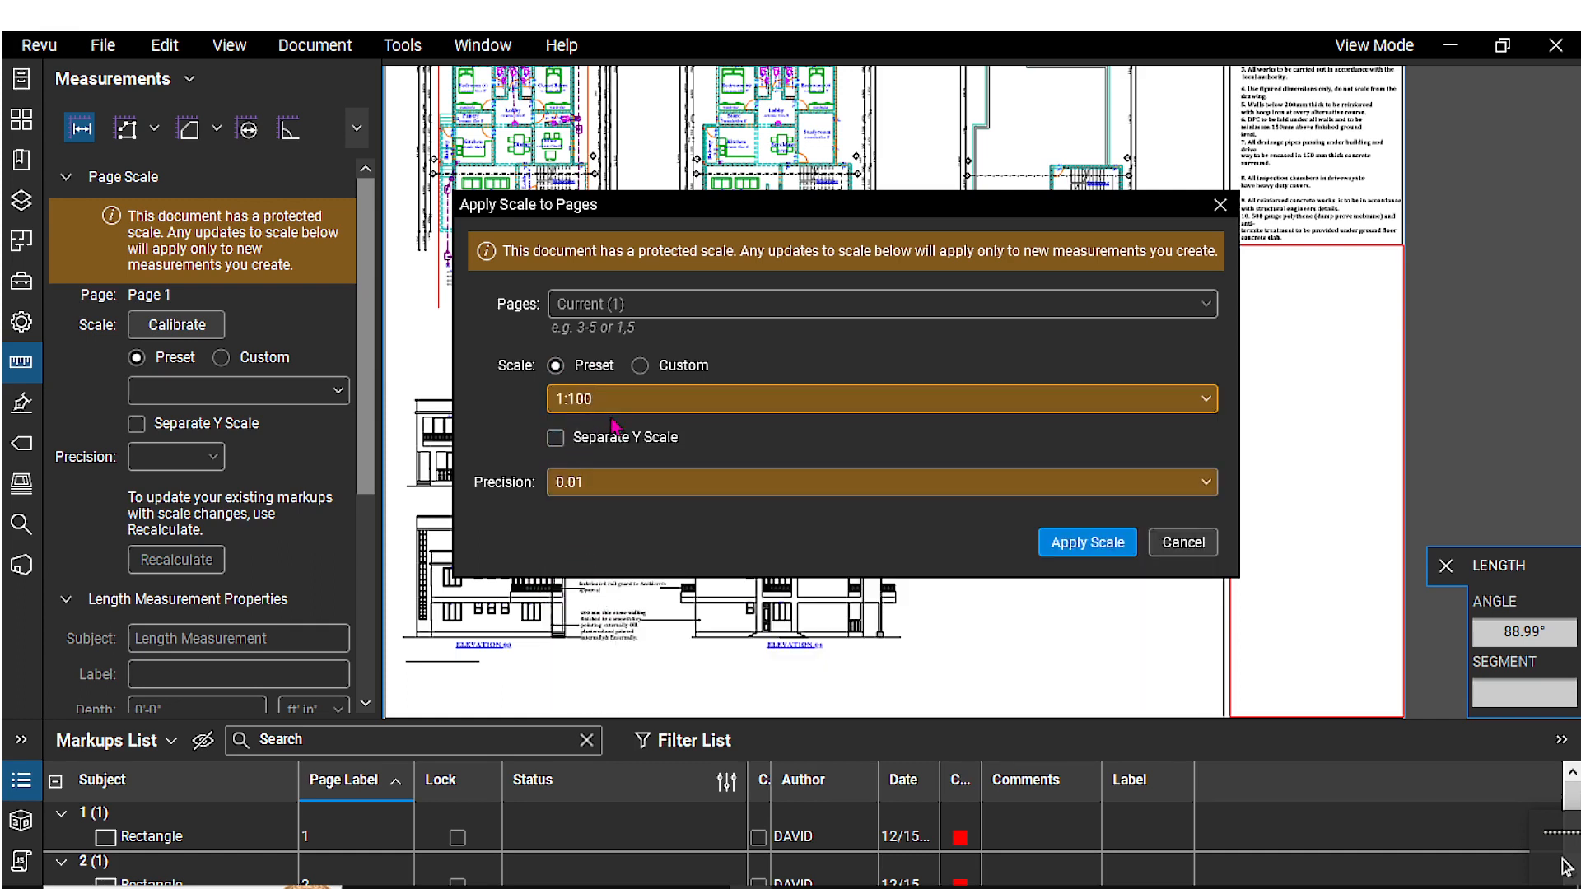
Step: Change the page scale from preset to custom, start calibrating it, and dismiss the calibration instructions
click(639, 366)
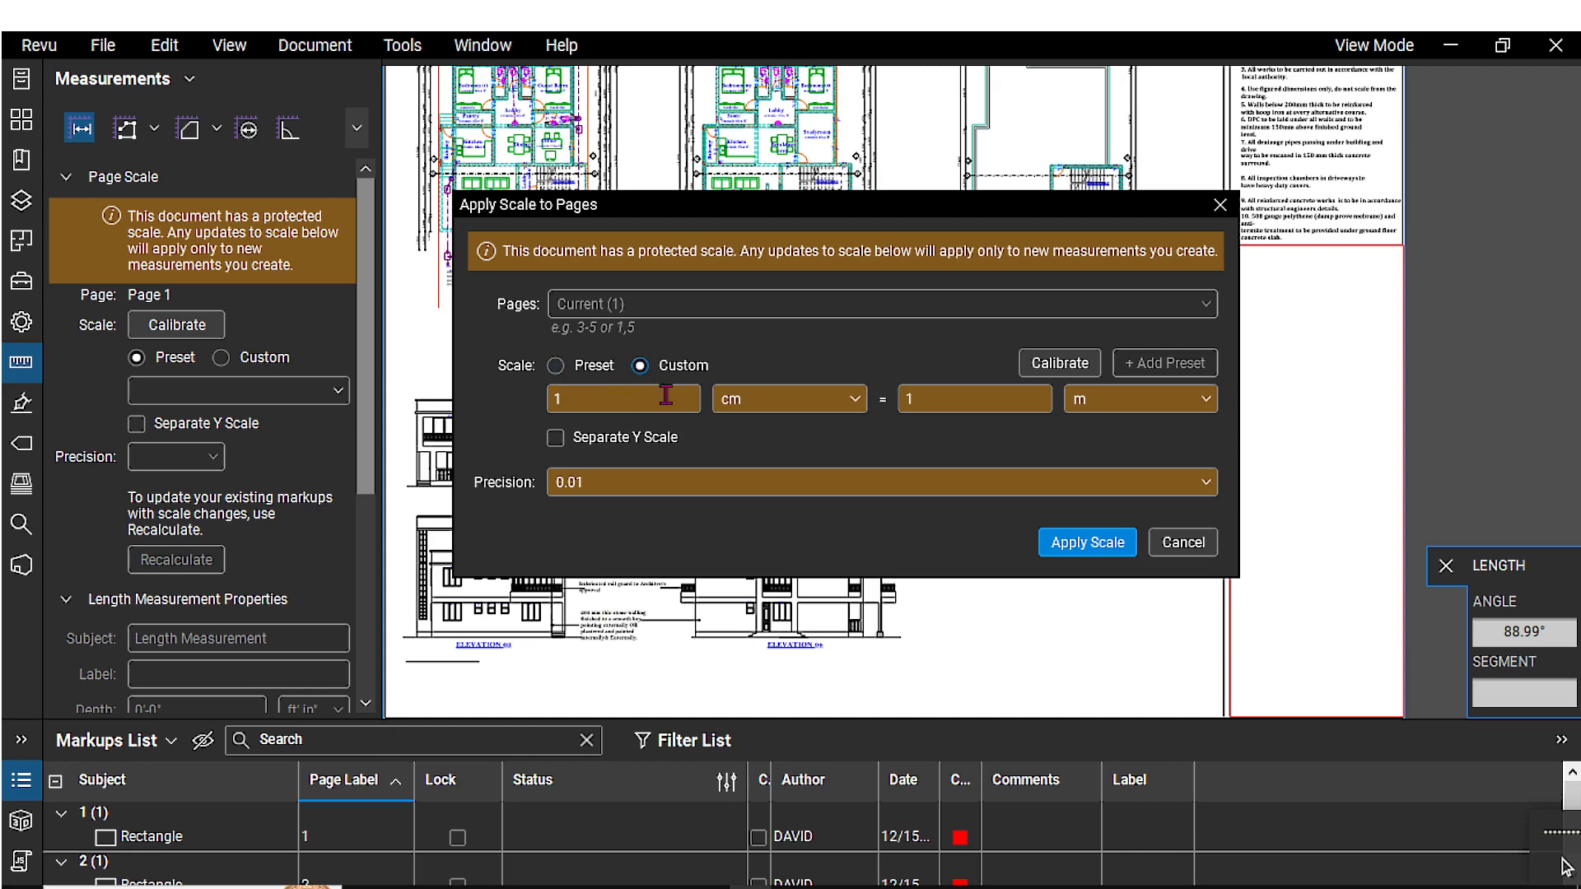
click(1071, 365)
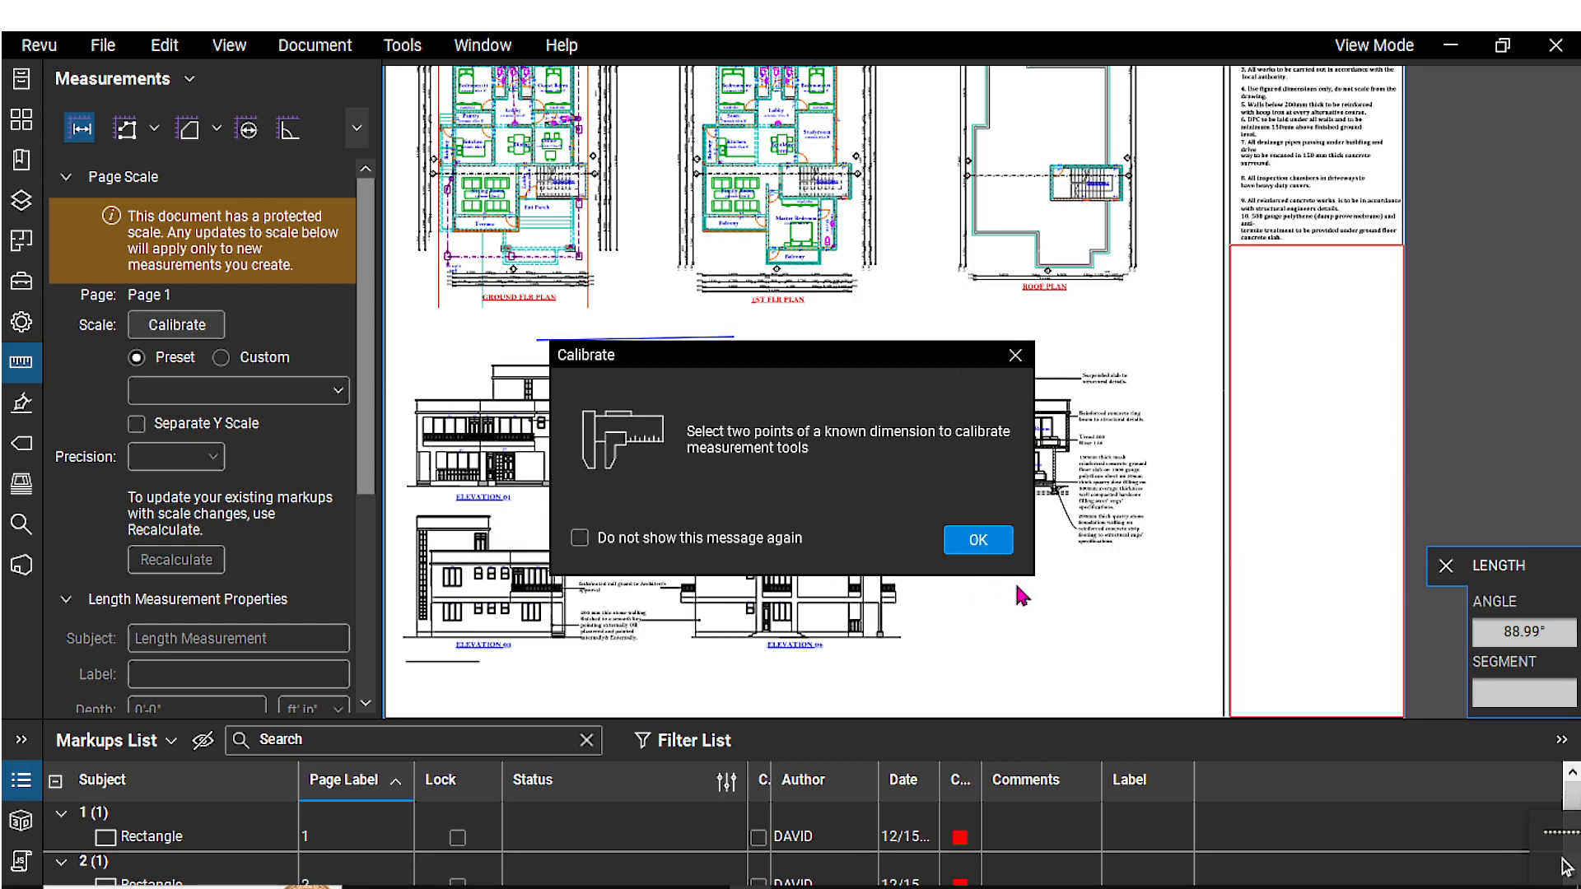
click(1015, 356)
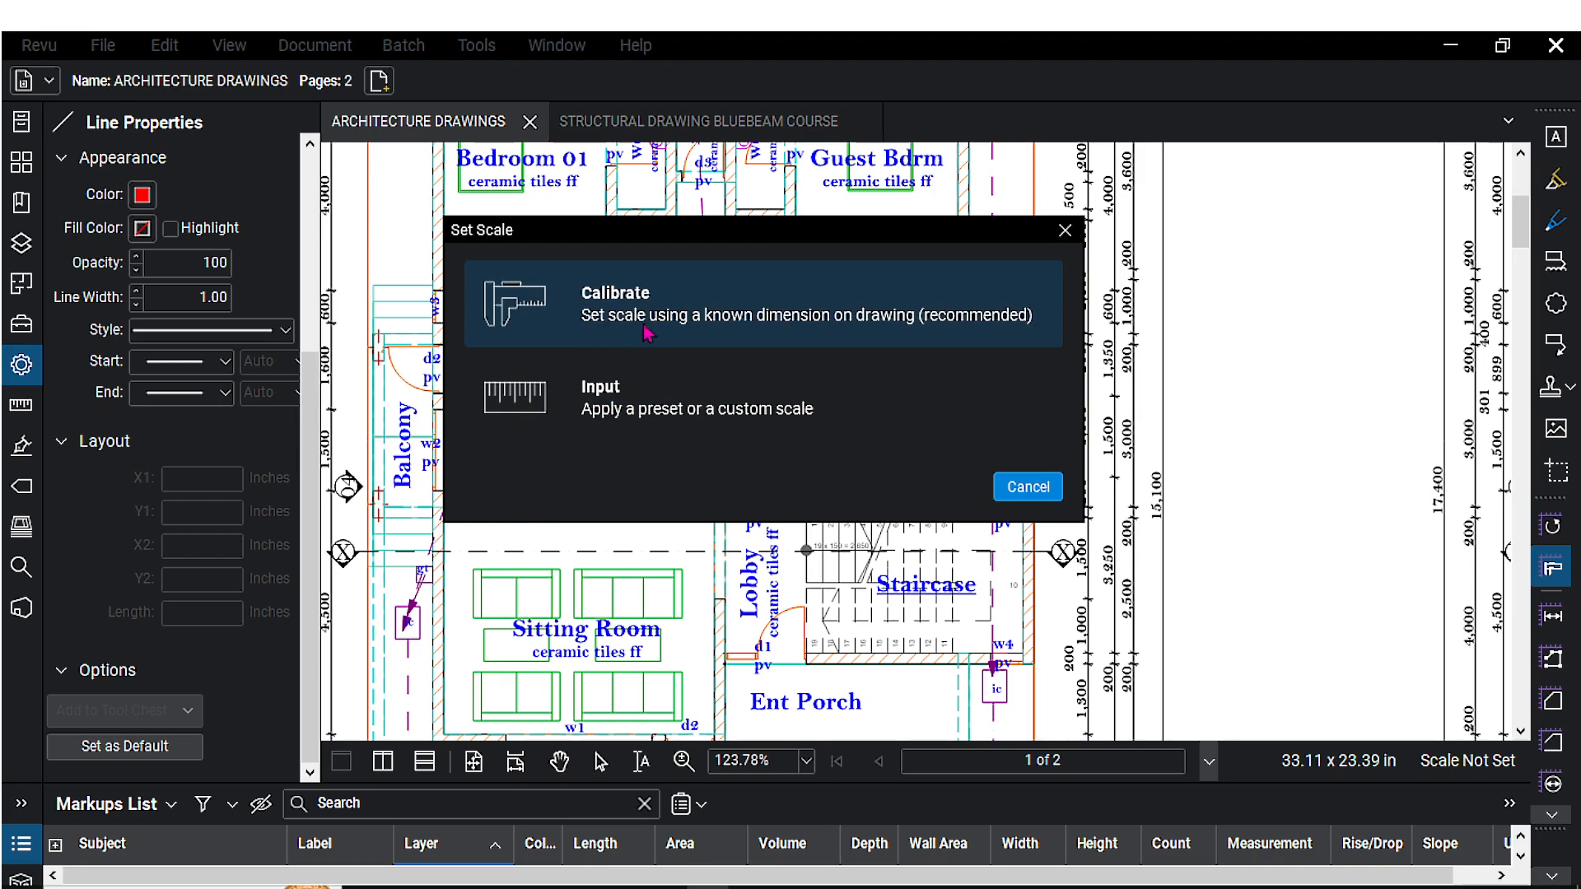
Step: Back in the ARCHITECTURE DRAWINGS window, choose to input the scale and select the 1:100 preset for the current page
click(680, 424)
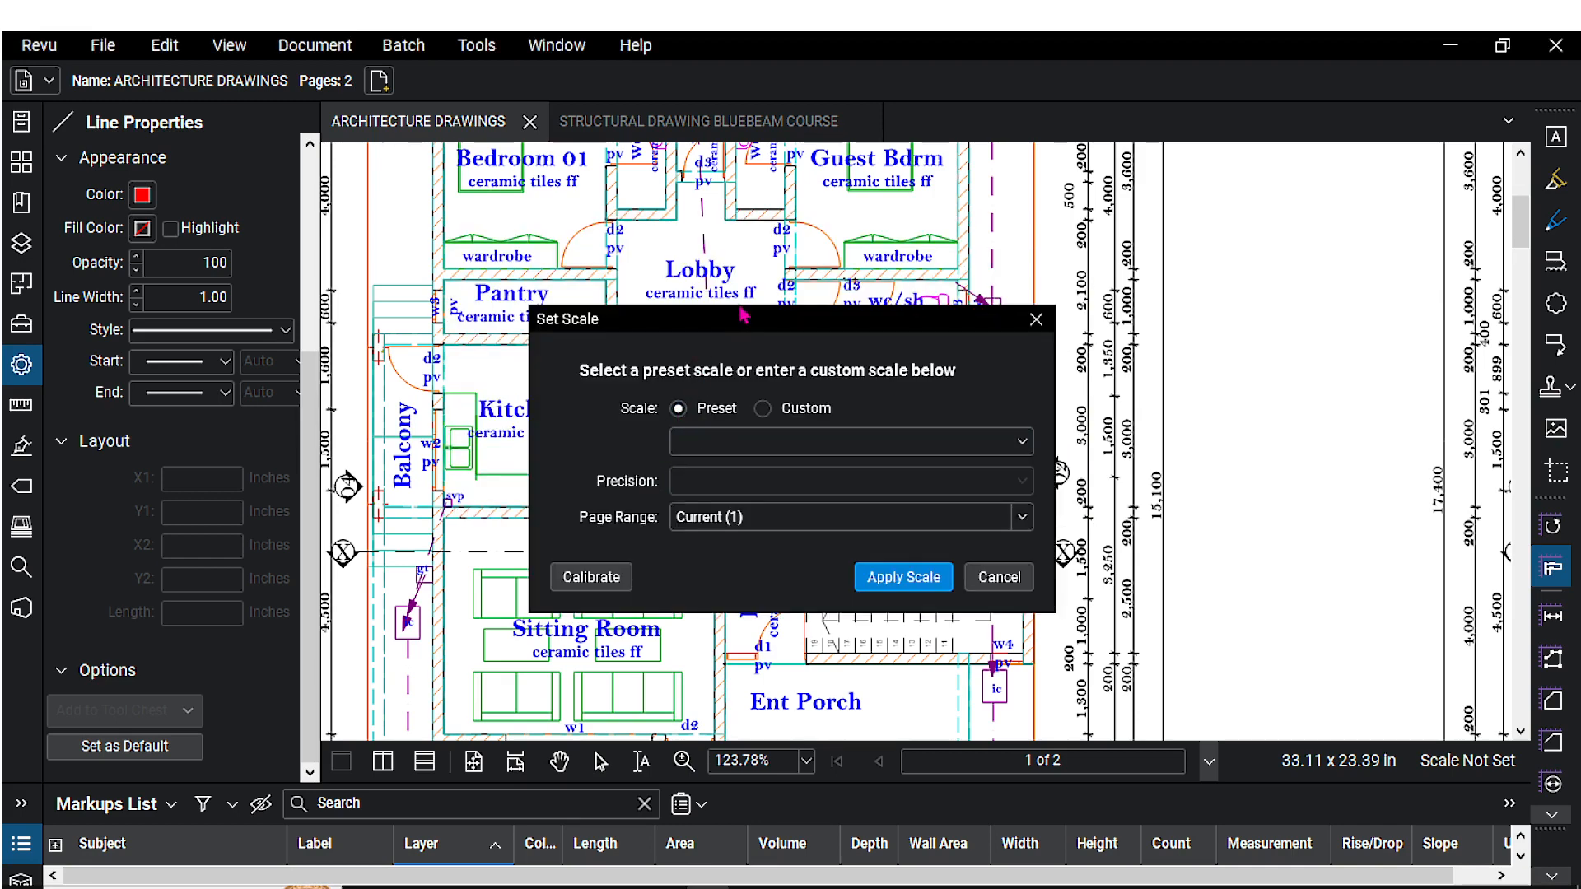
drag(748, 315, 718, 231)
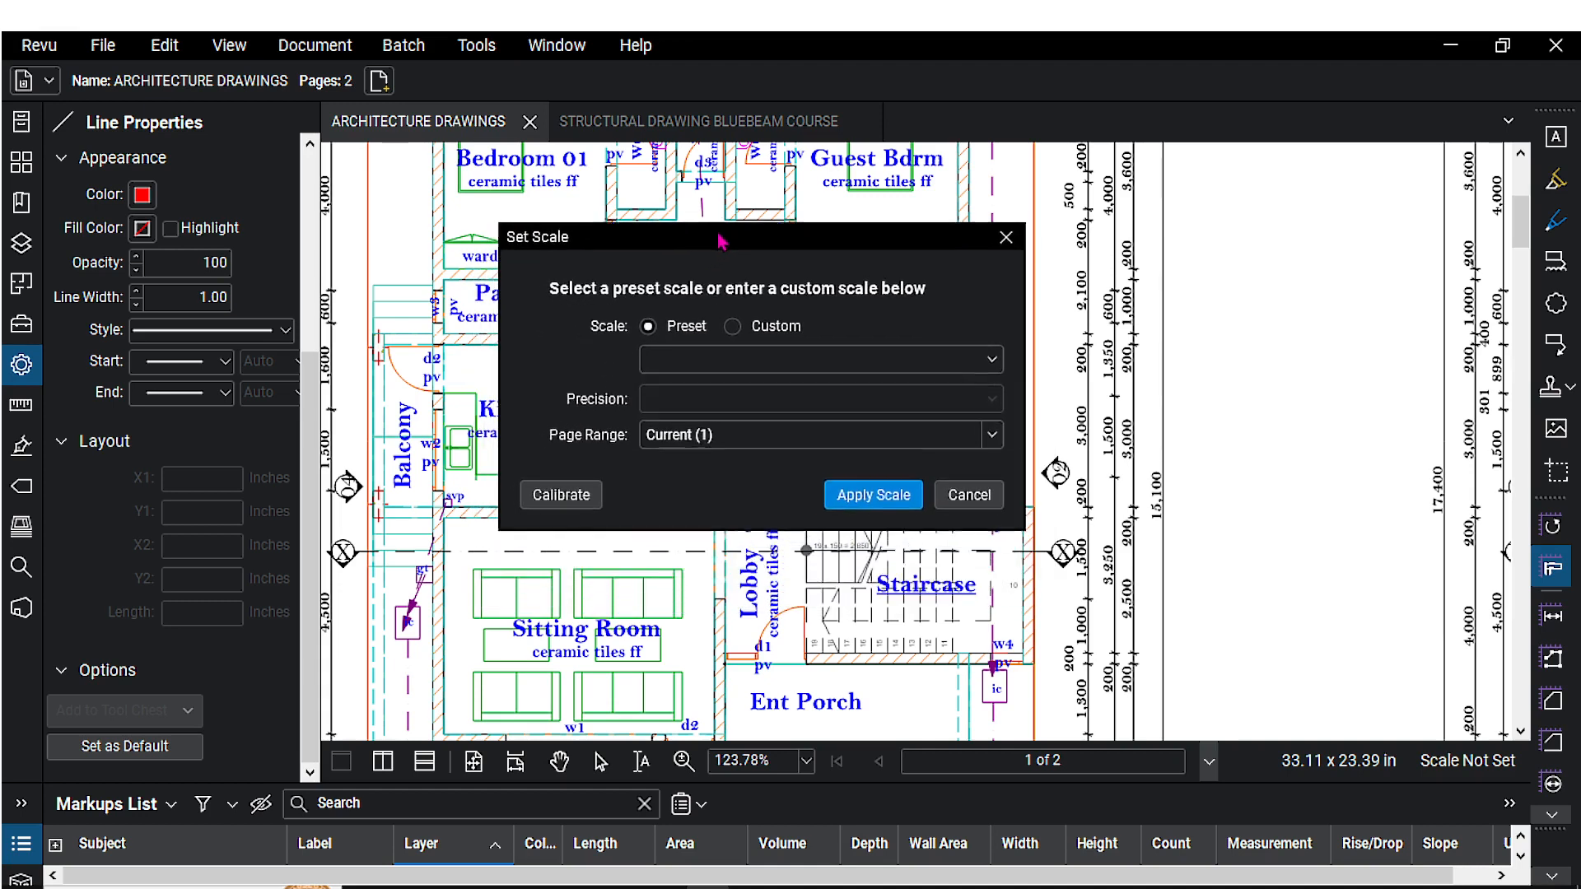
click(700, 358)
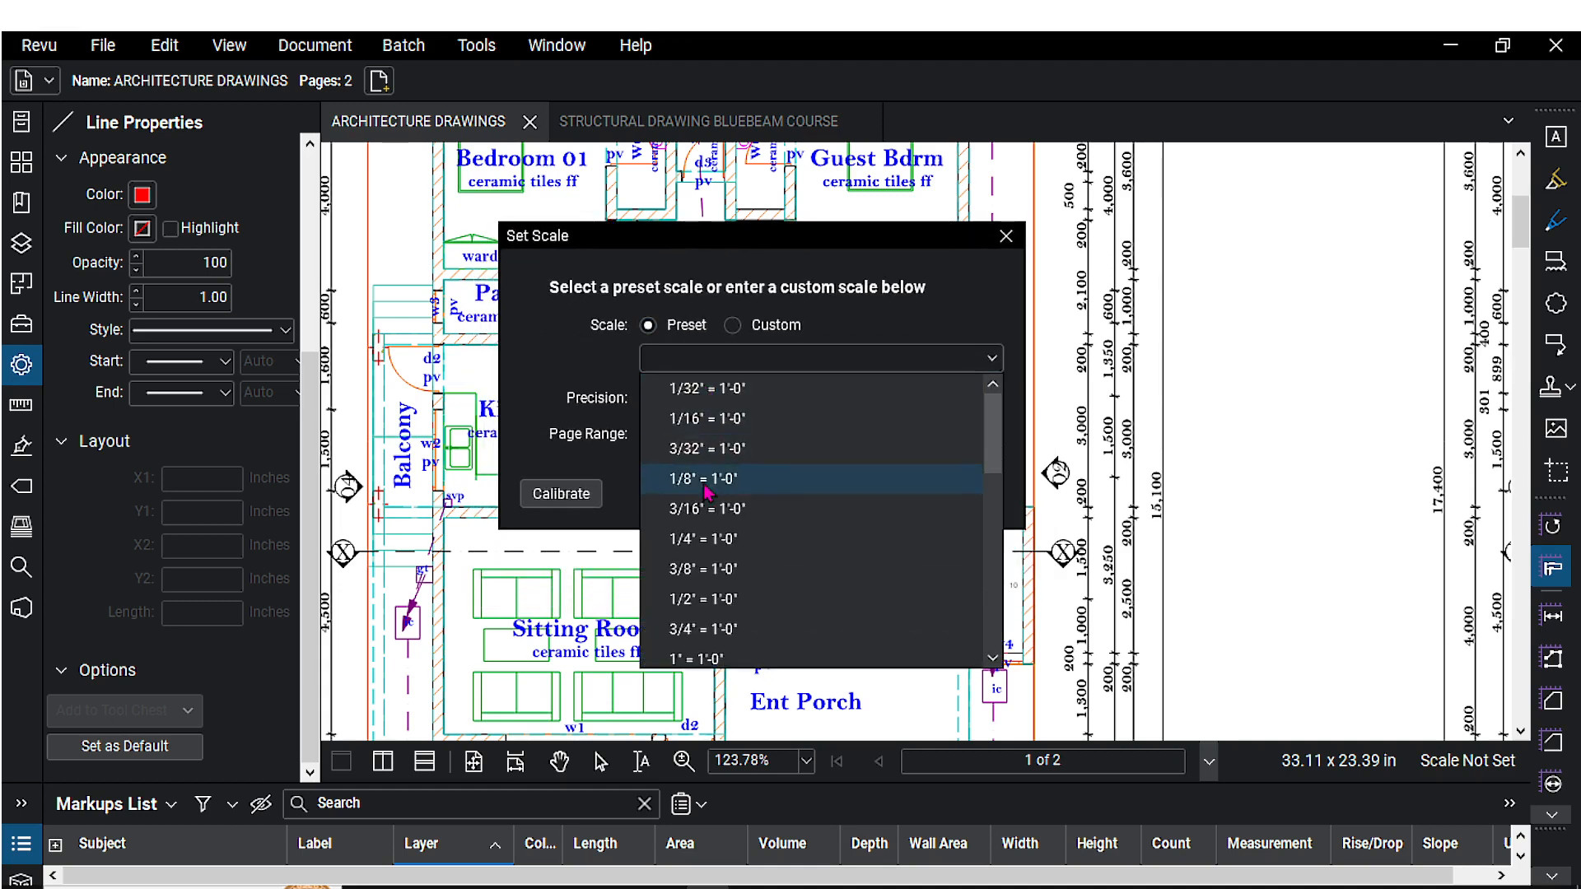
scroll(708, 502, down, 2)
scroll(748, 469, up, 1)
scroll(748, 474, down, 4)
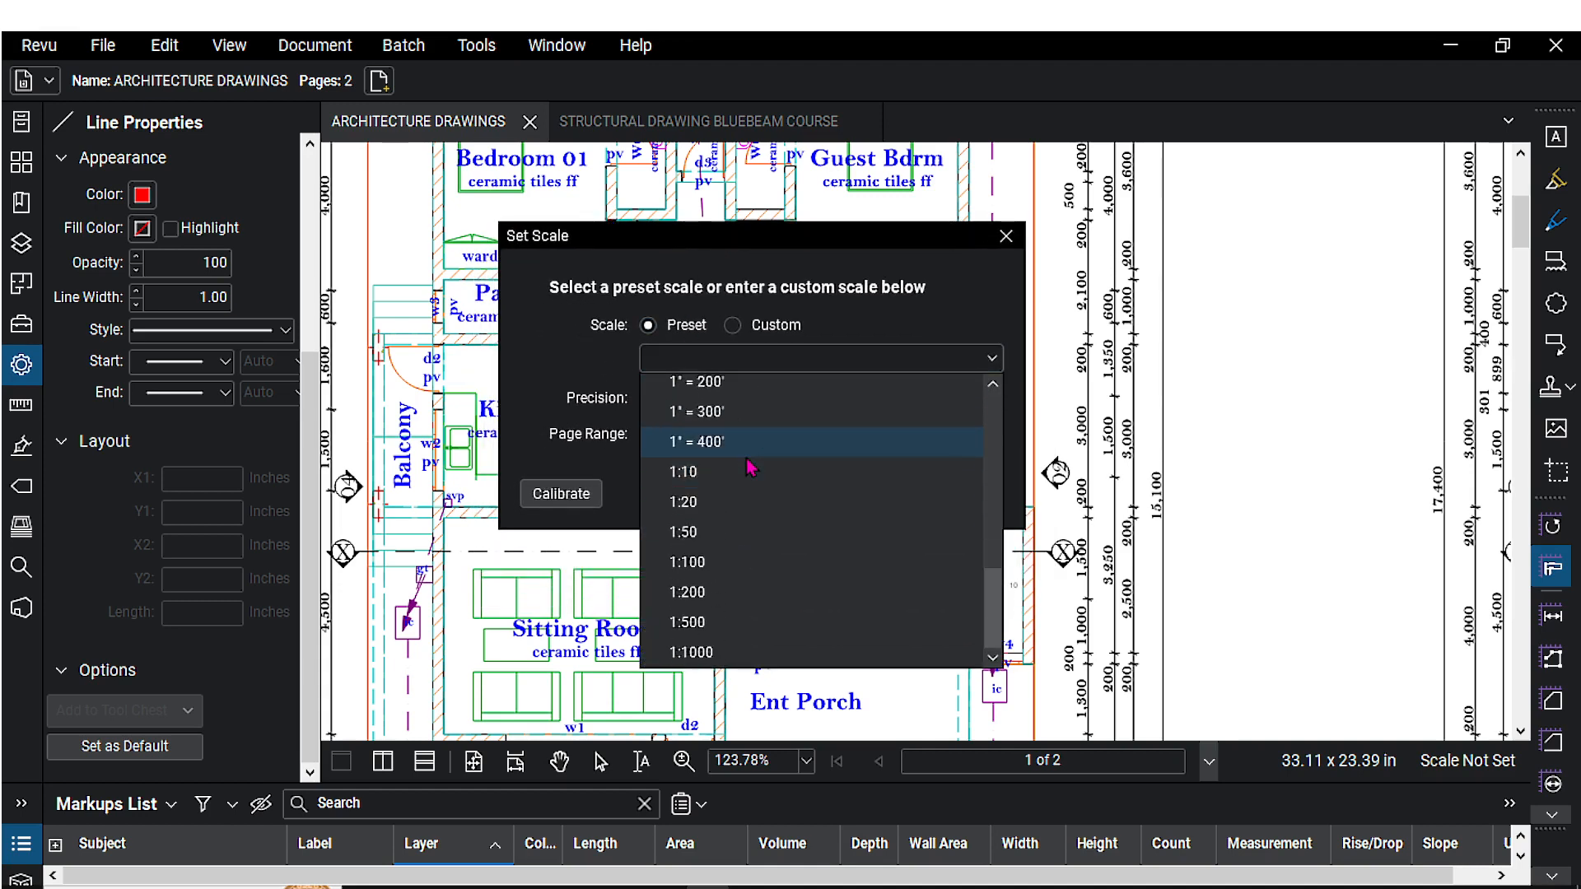
click(720, 572)
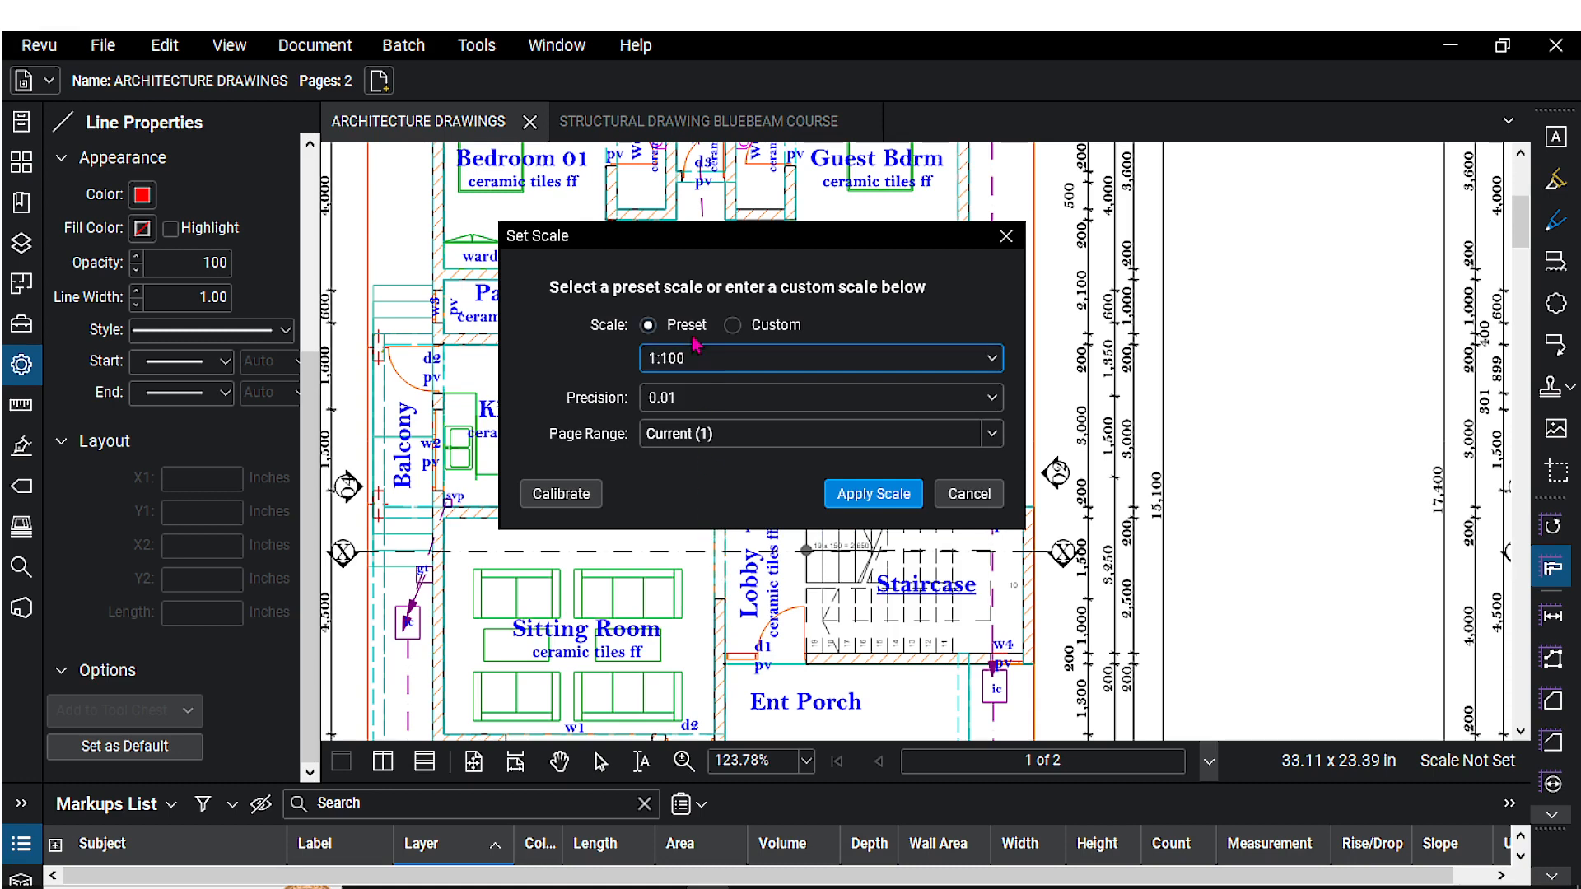
Step: Switch the Set Scale definition to a custom ratio of 1 cm = 1 m and go through its two length fields
click(733, 326)
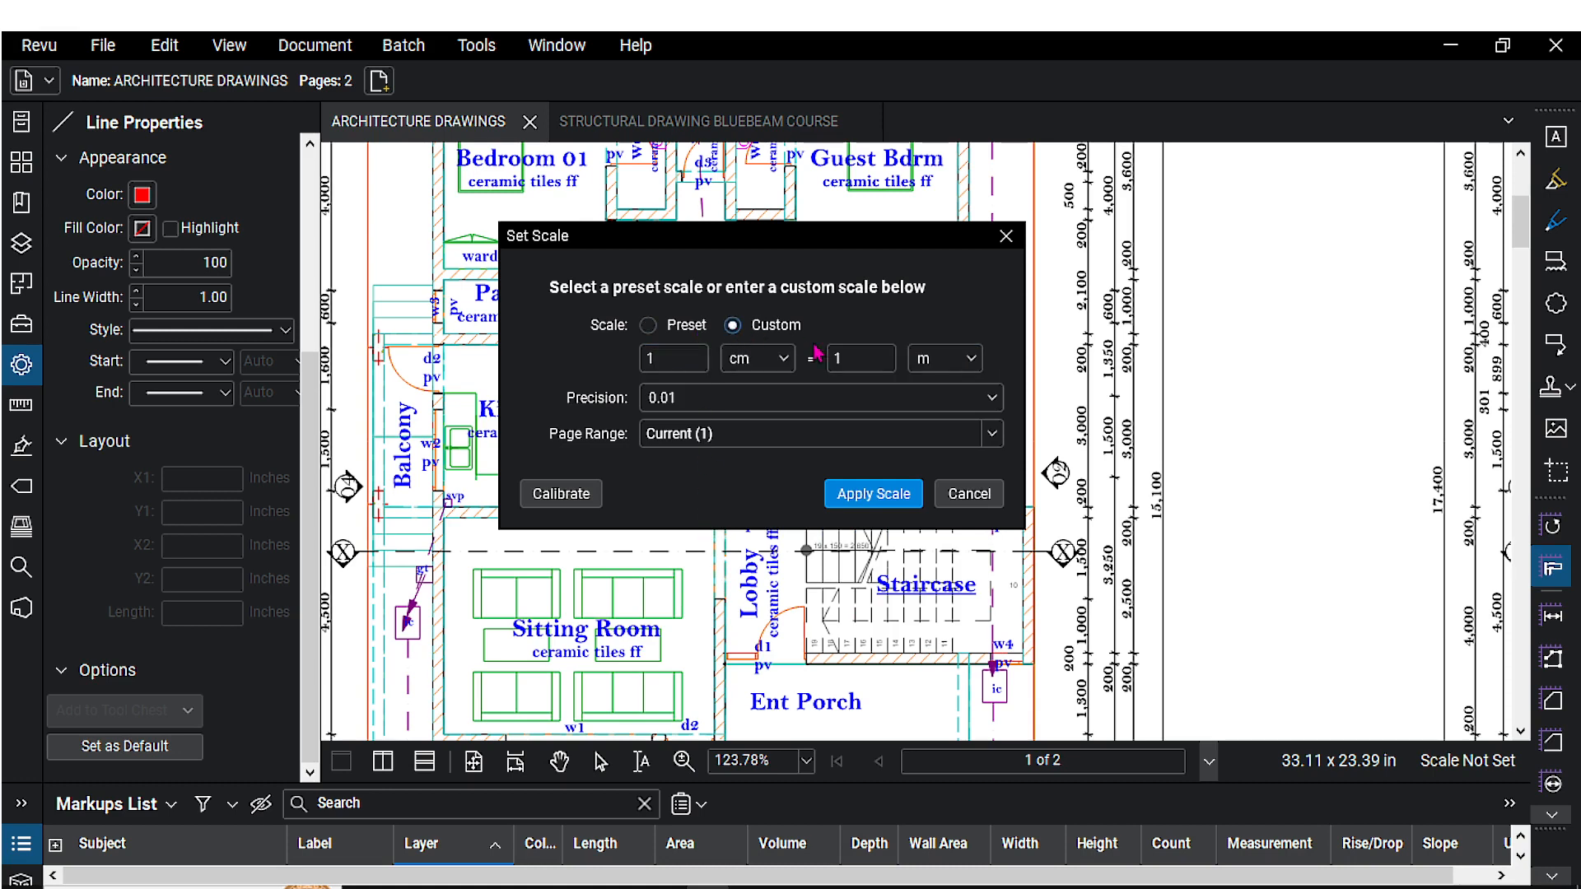
click(683, 359)
click(885, 358)
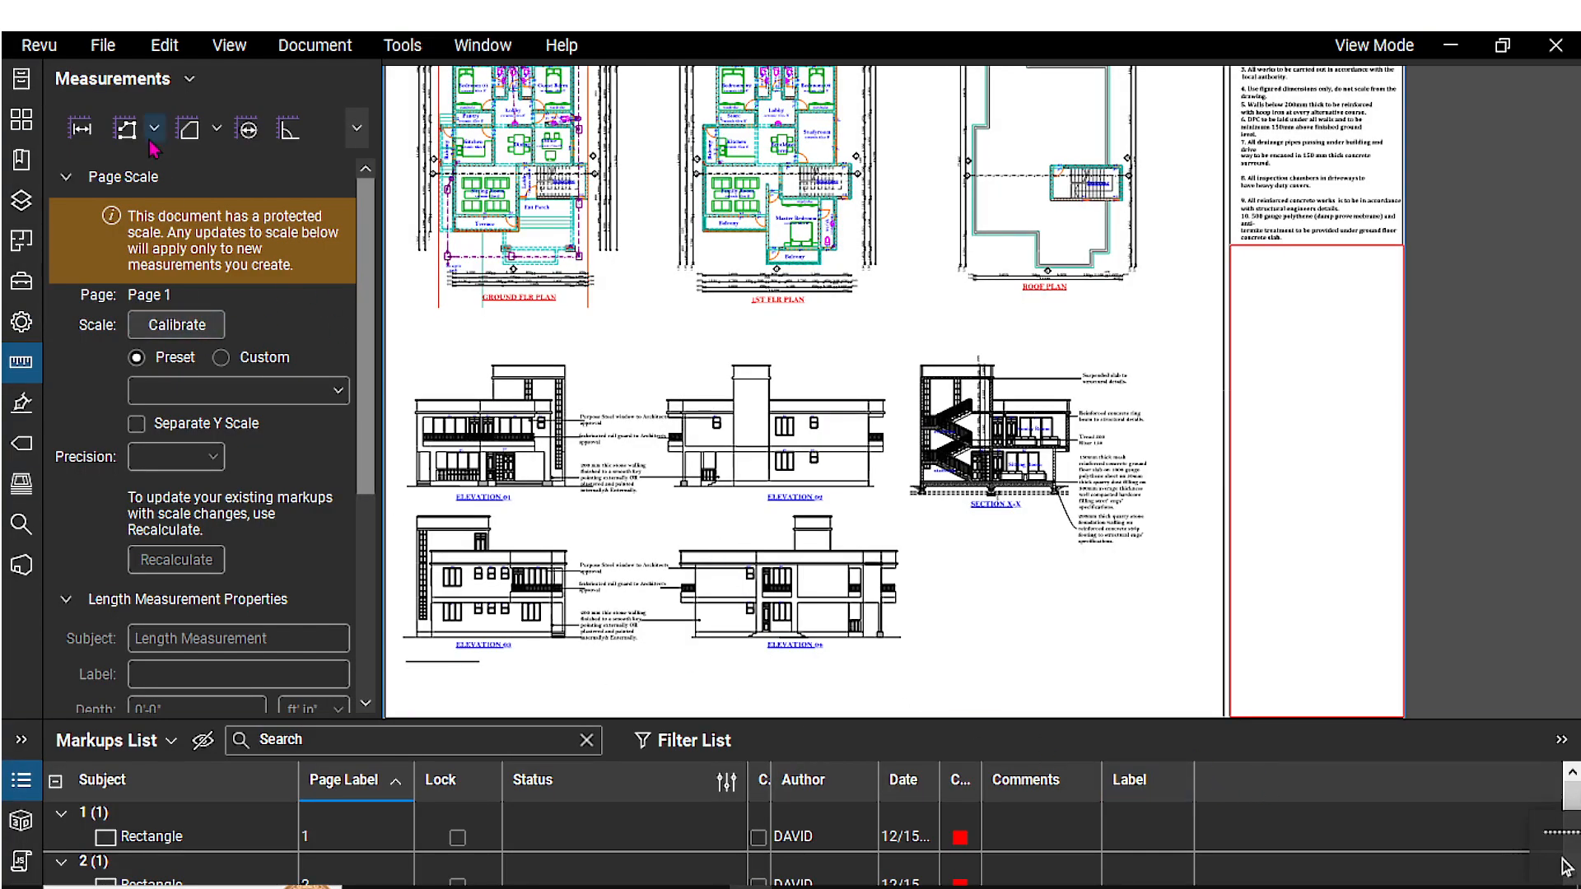
Step: In the View Mode window, start a length measurement, switch the Apply Scale to Pages definition to custom, and inspect its value and unit fields
click(80, 127)
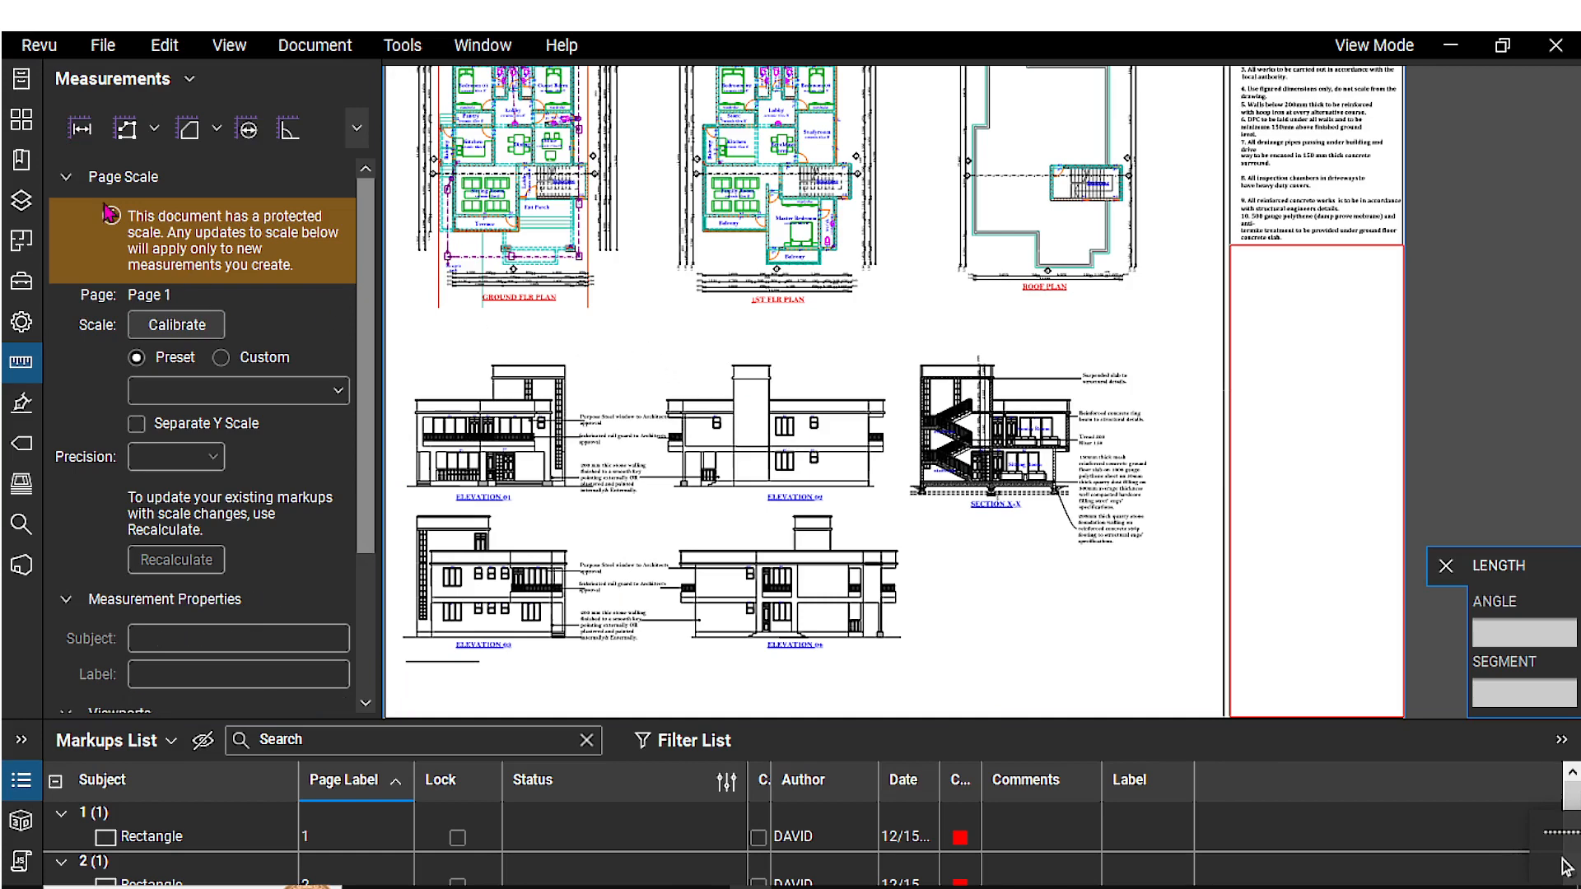
click(622, 349)
click(831, 356)
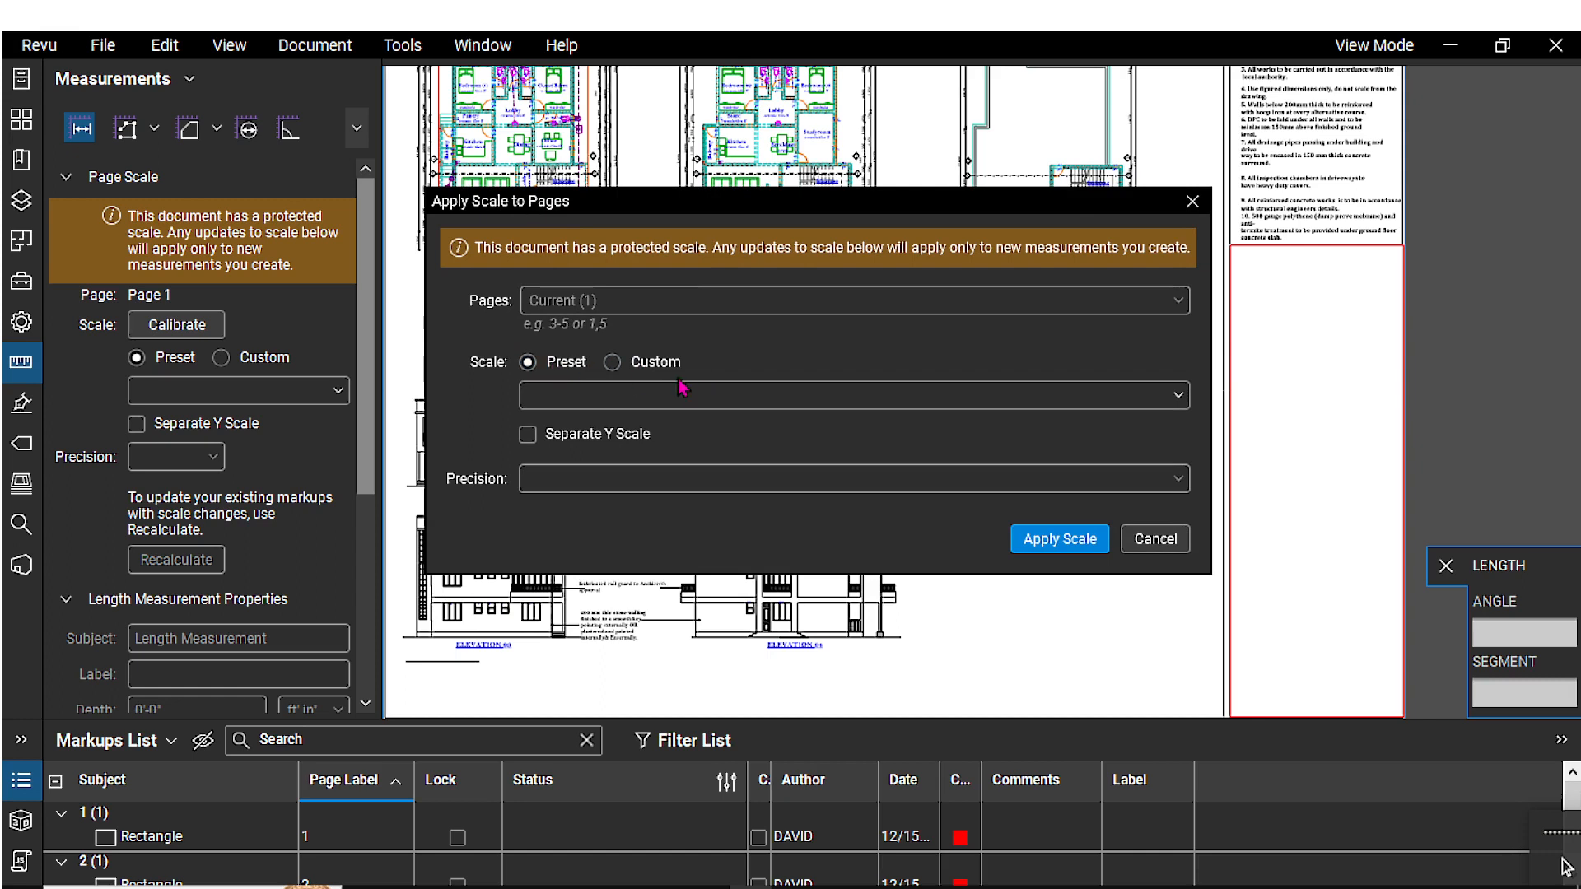
click(614, 364)
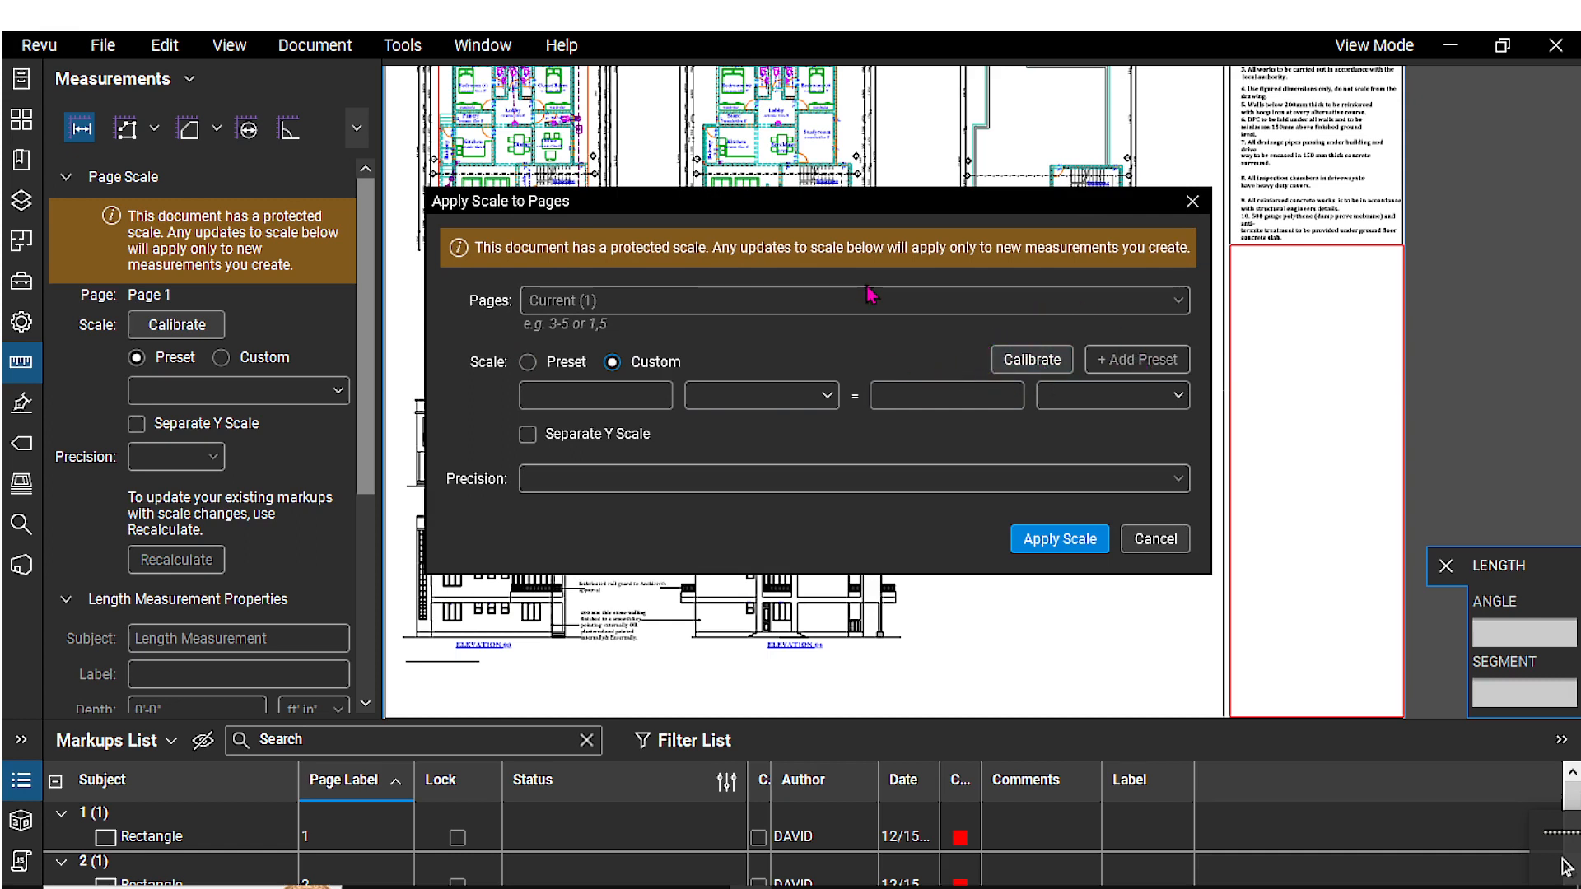
click(944, 394)
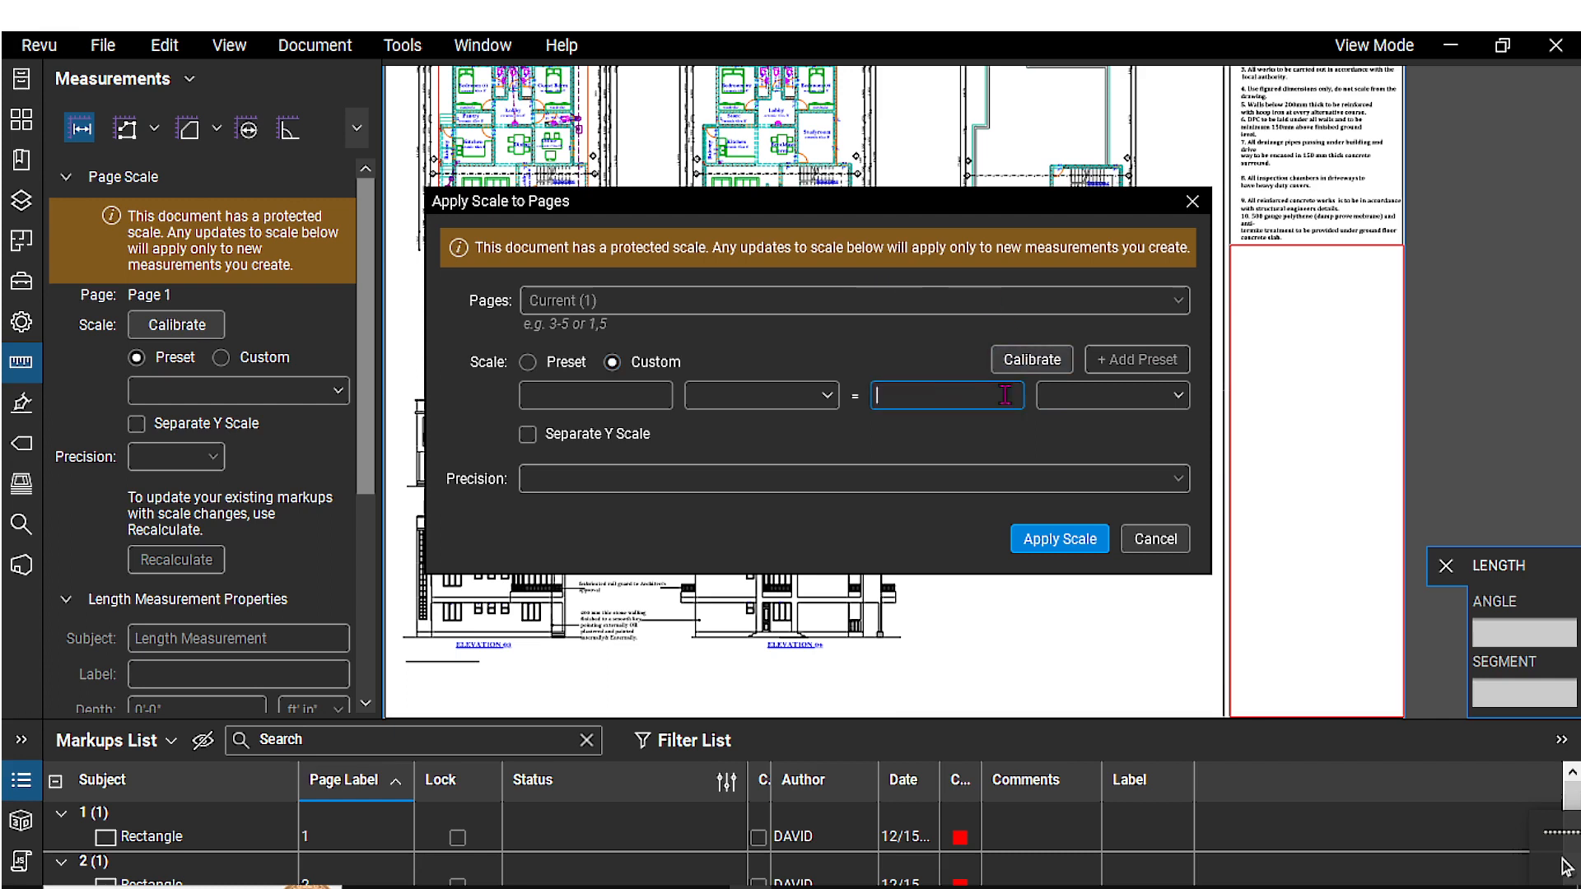
click(1165, 399)
click(1165, 399)
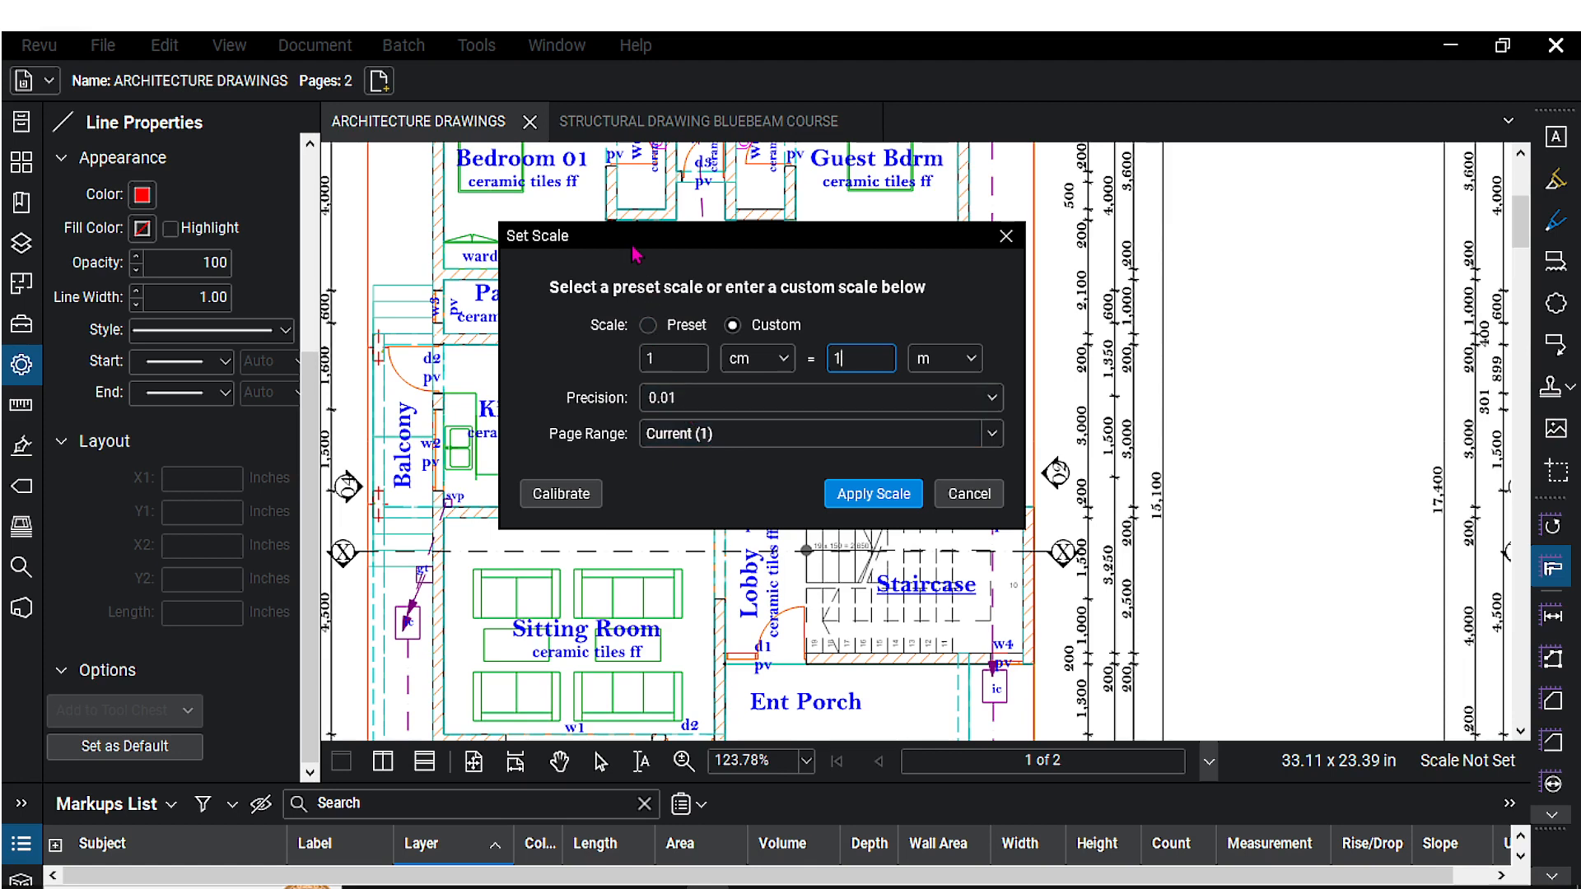
Step: In the ARCHITECTURE DRAWINGS window, switch the Set Scale definition to the 1:100 preset with 0.01 precision and apply it to the current page
drag(636, 245, 640, 288)
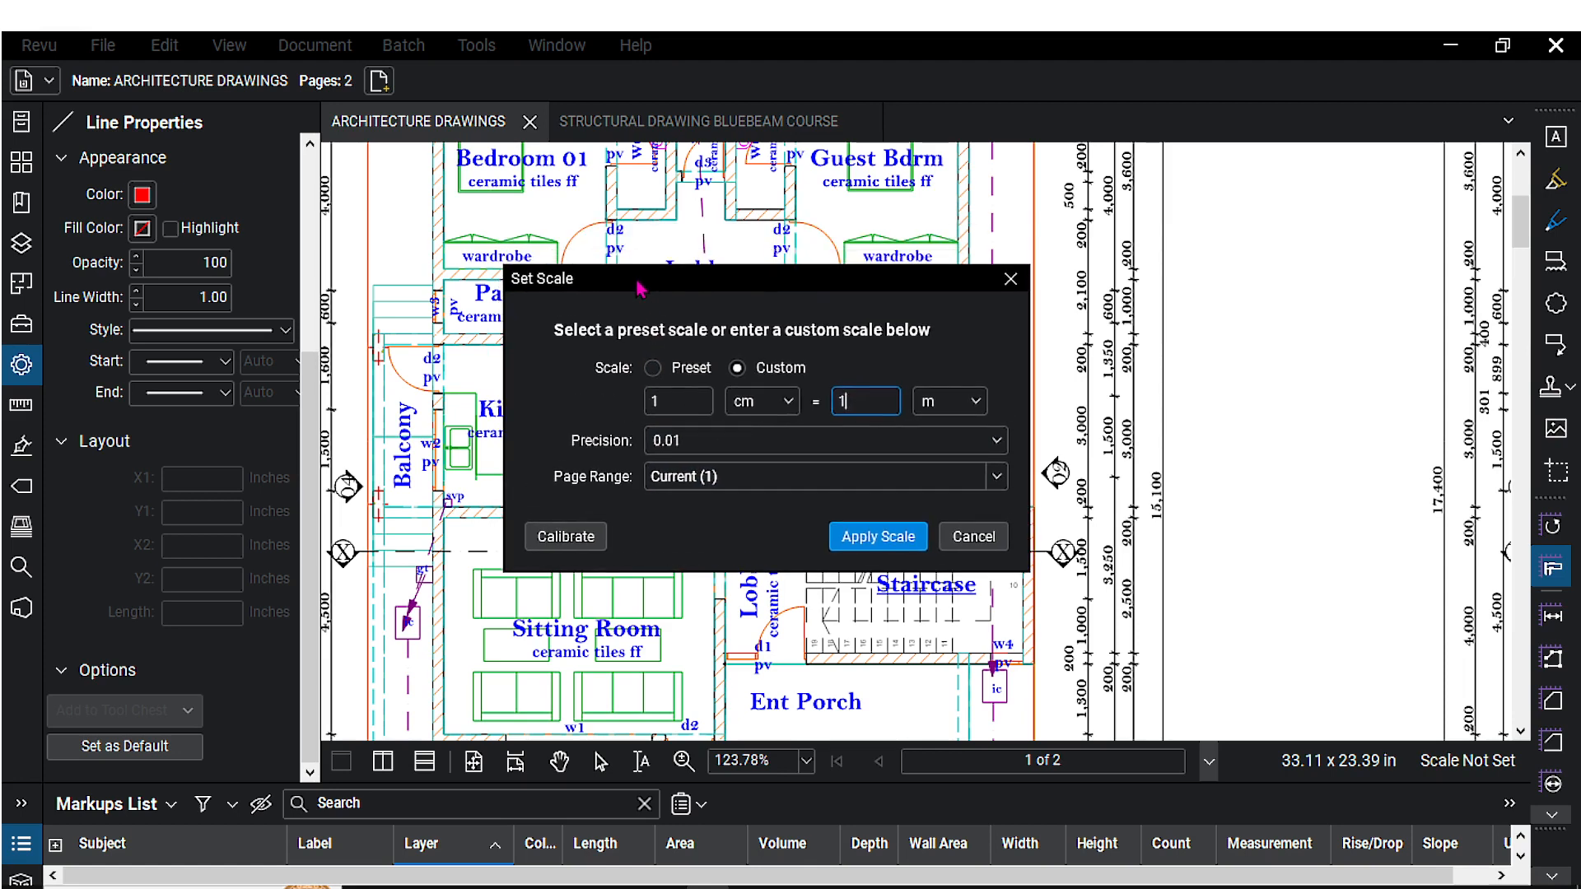
click(654, 369)
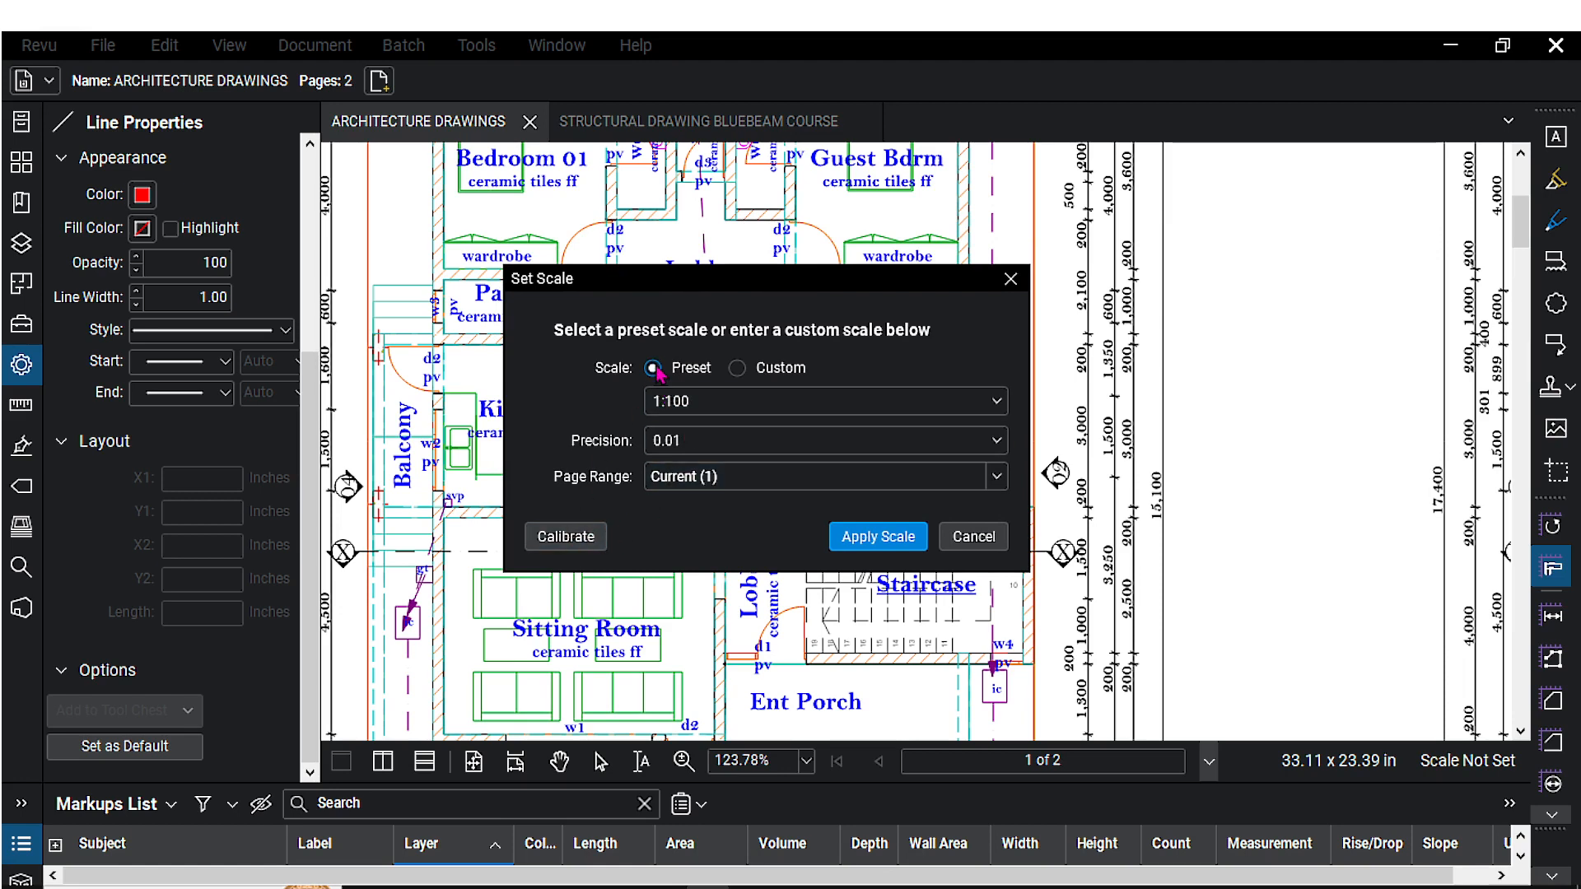
click(916, 403)
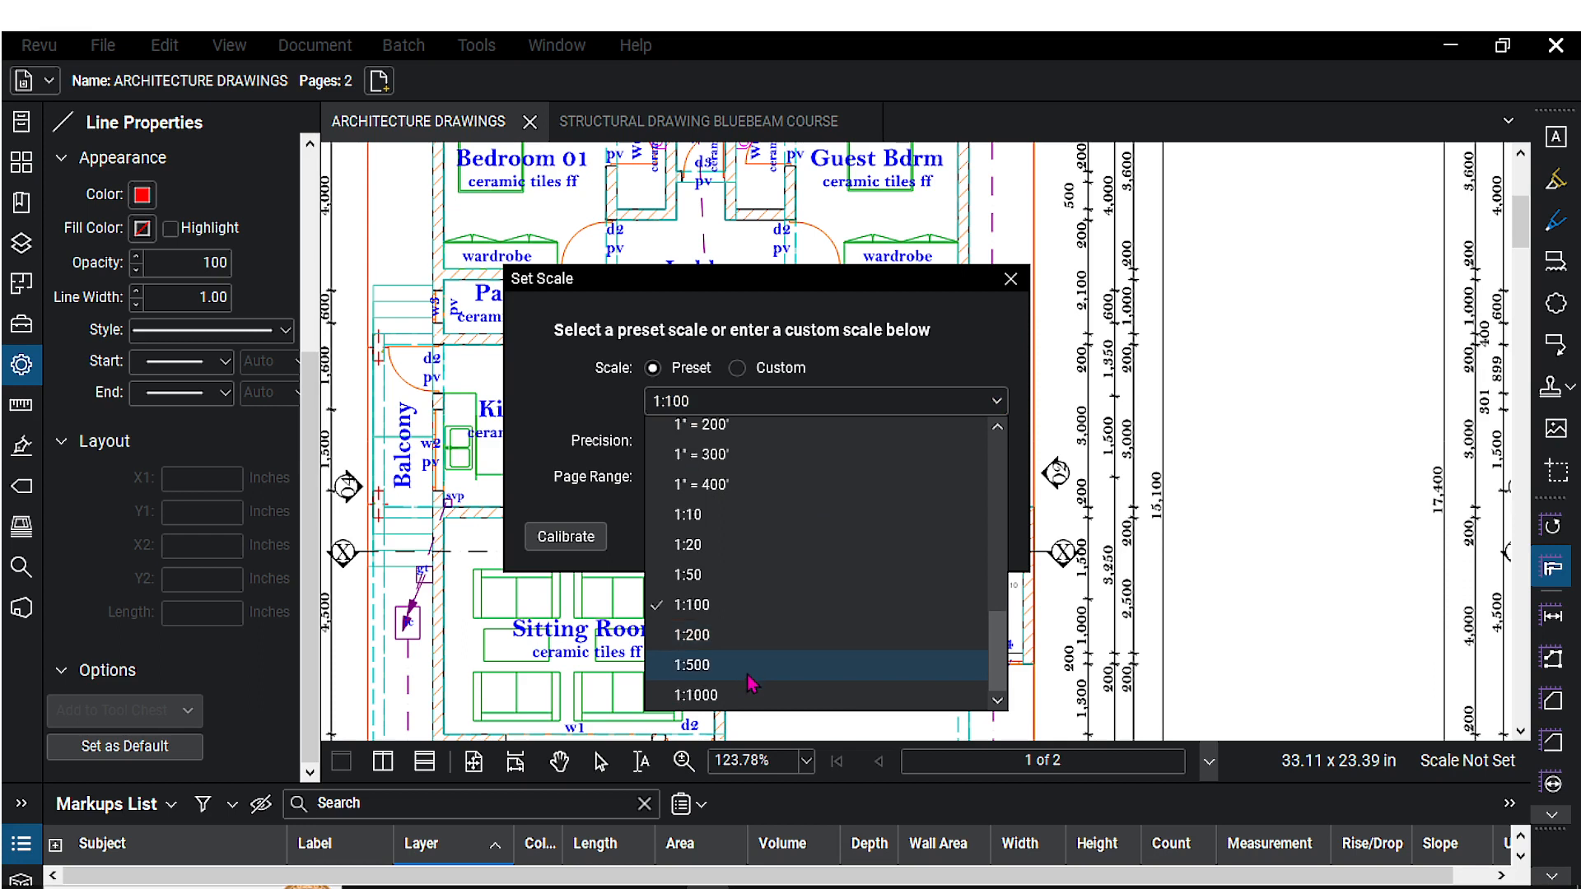
click(575, 422)
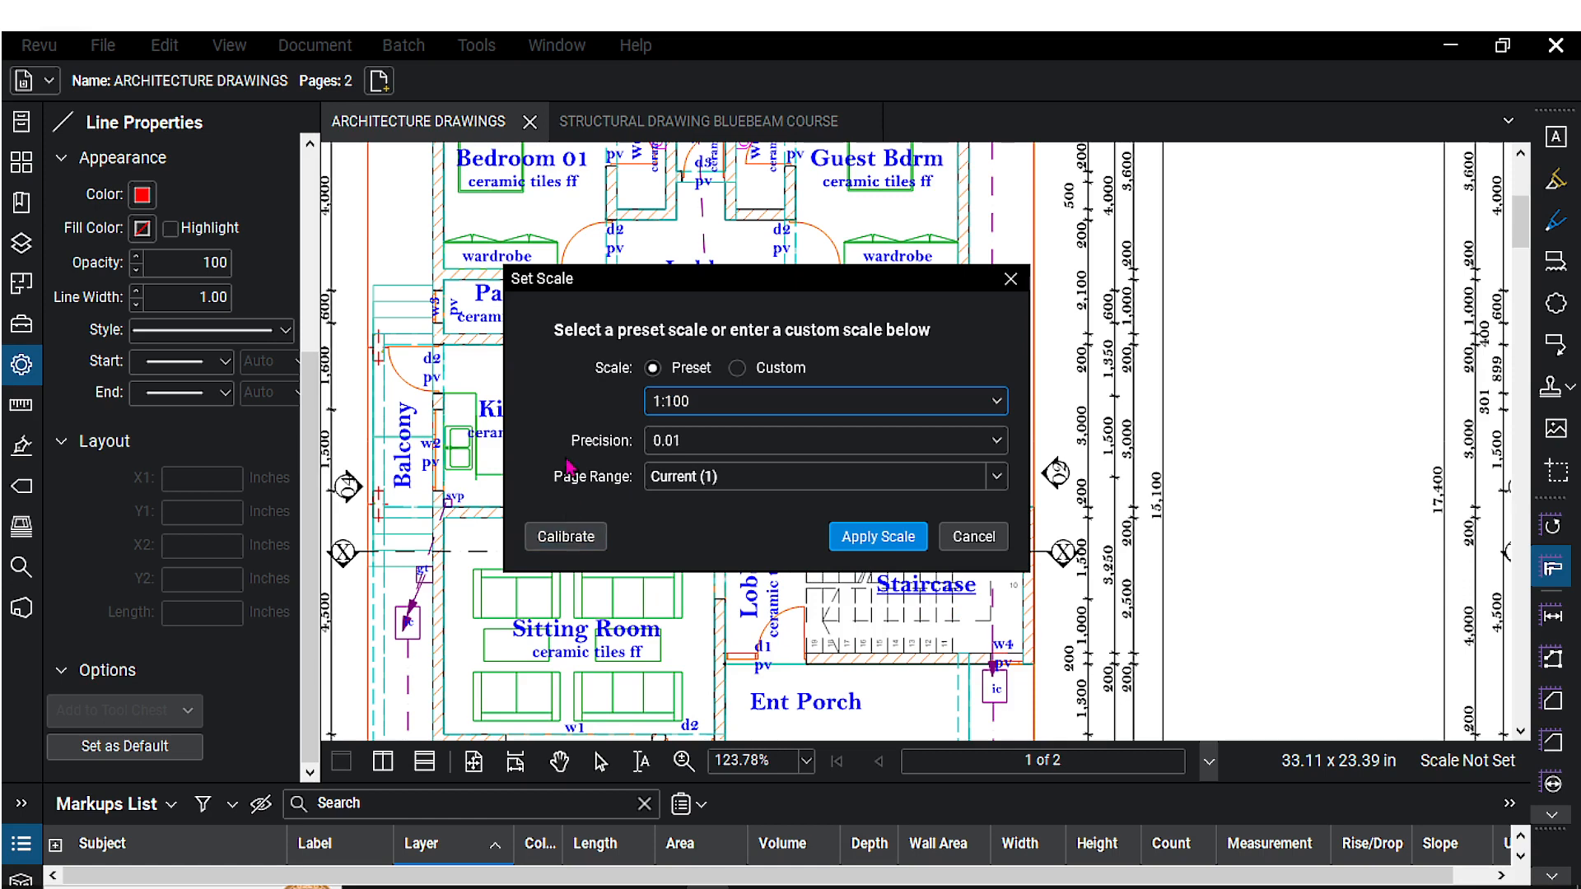
click(878, 537)
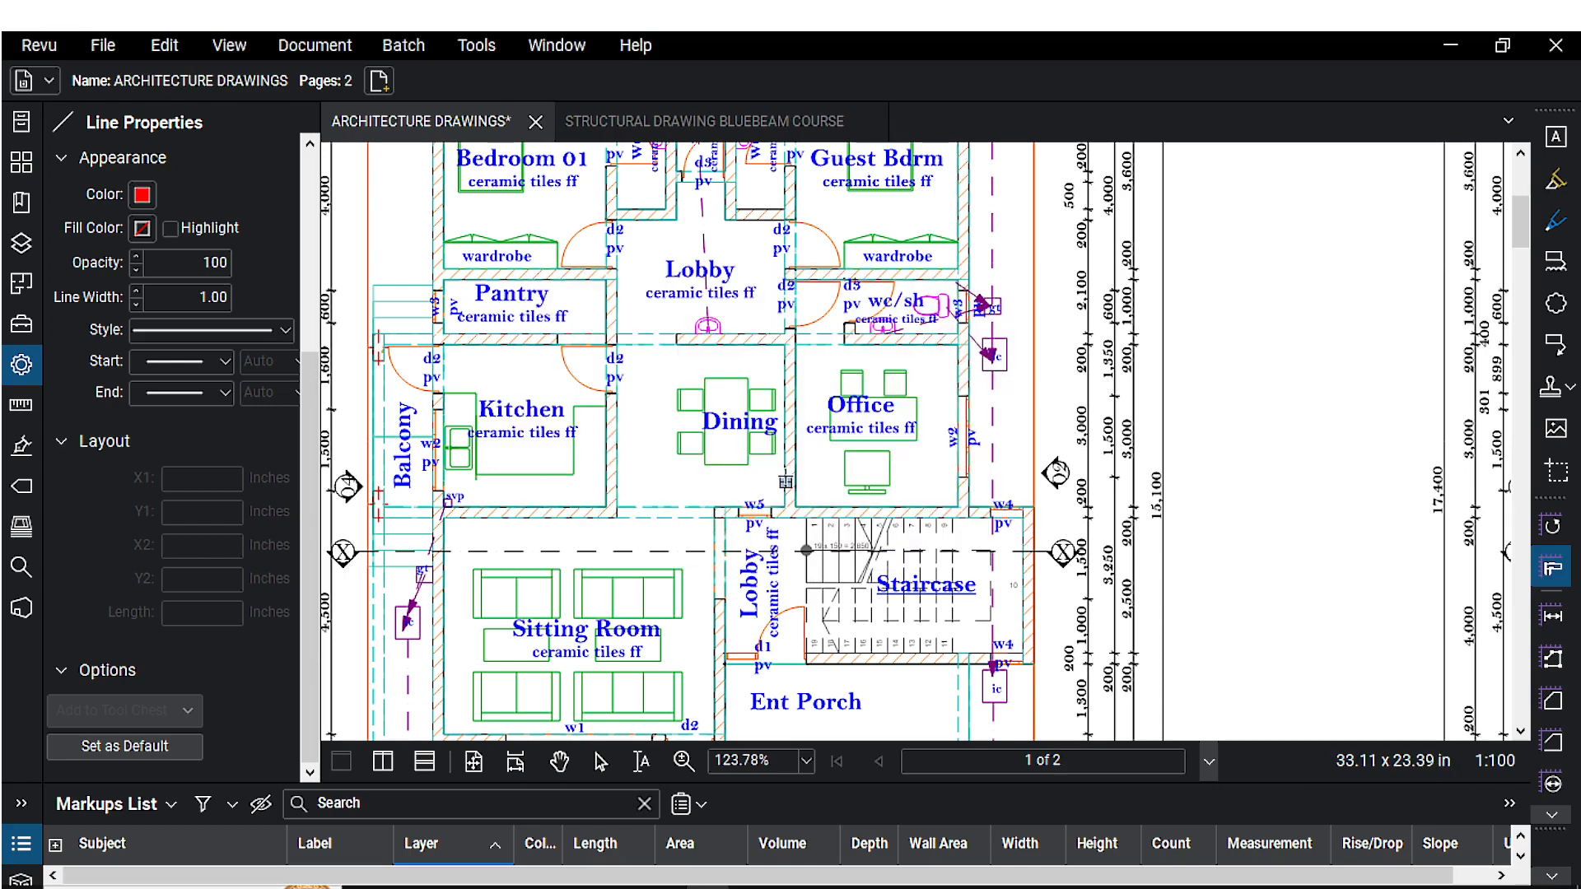
Step: Look over the whole sheet of floor plans, elevations and section
scroll(799, 488, down, 3)
scroll(799, 487, down, 6)
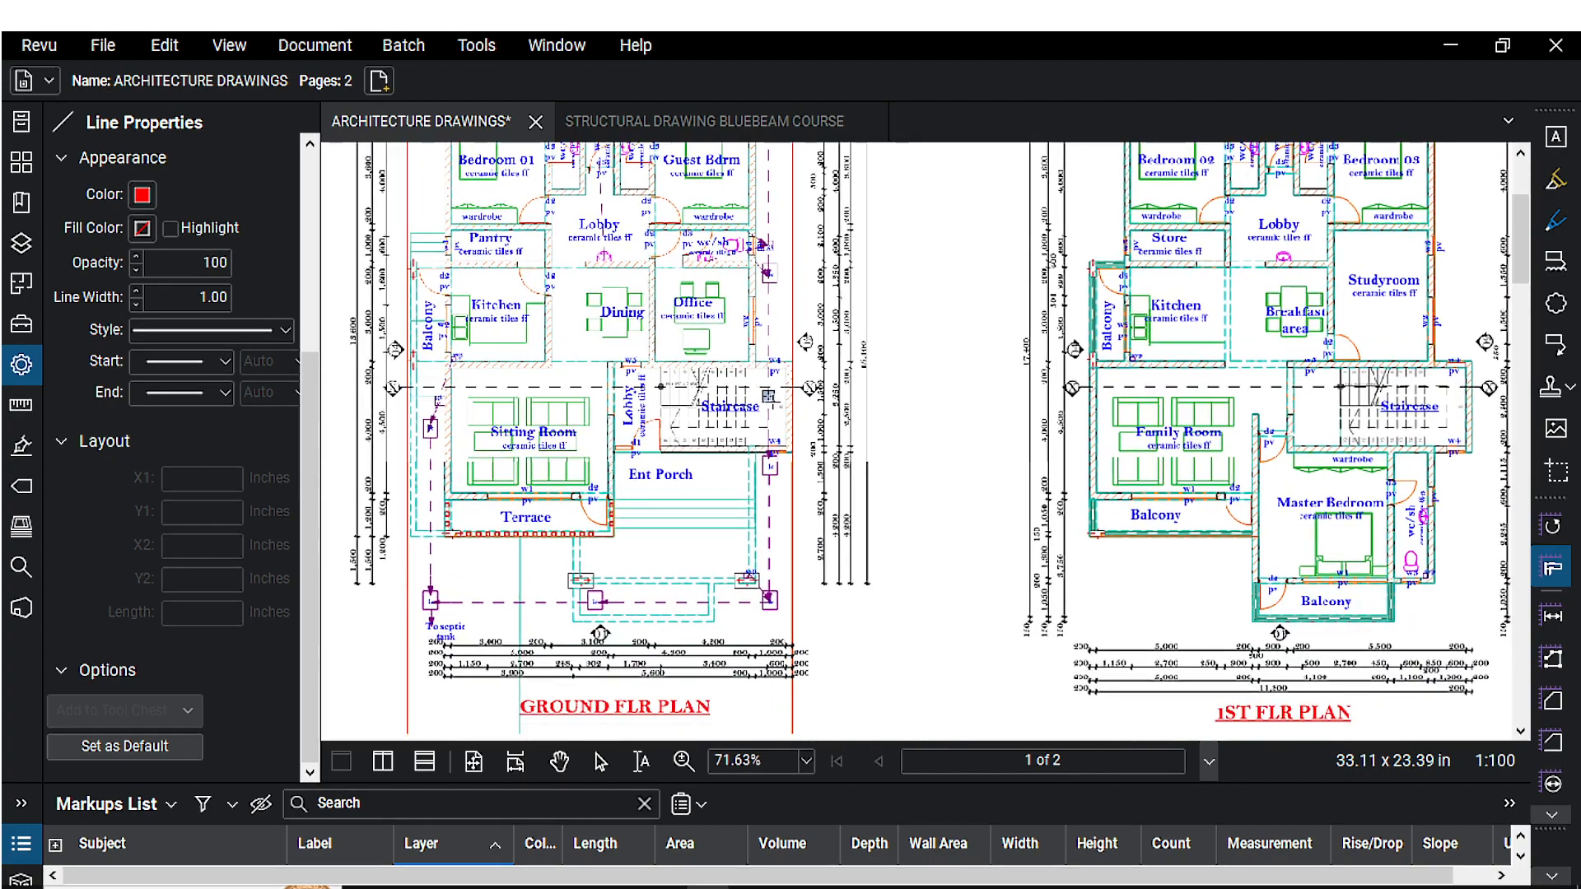
scroll(760, 377, down, 3)
scroll(761, 377, down, 3)
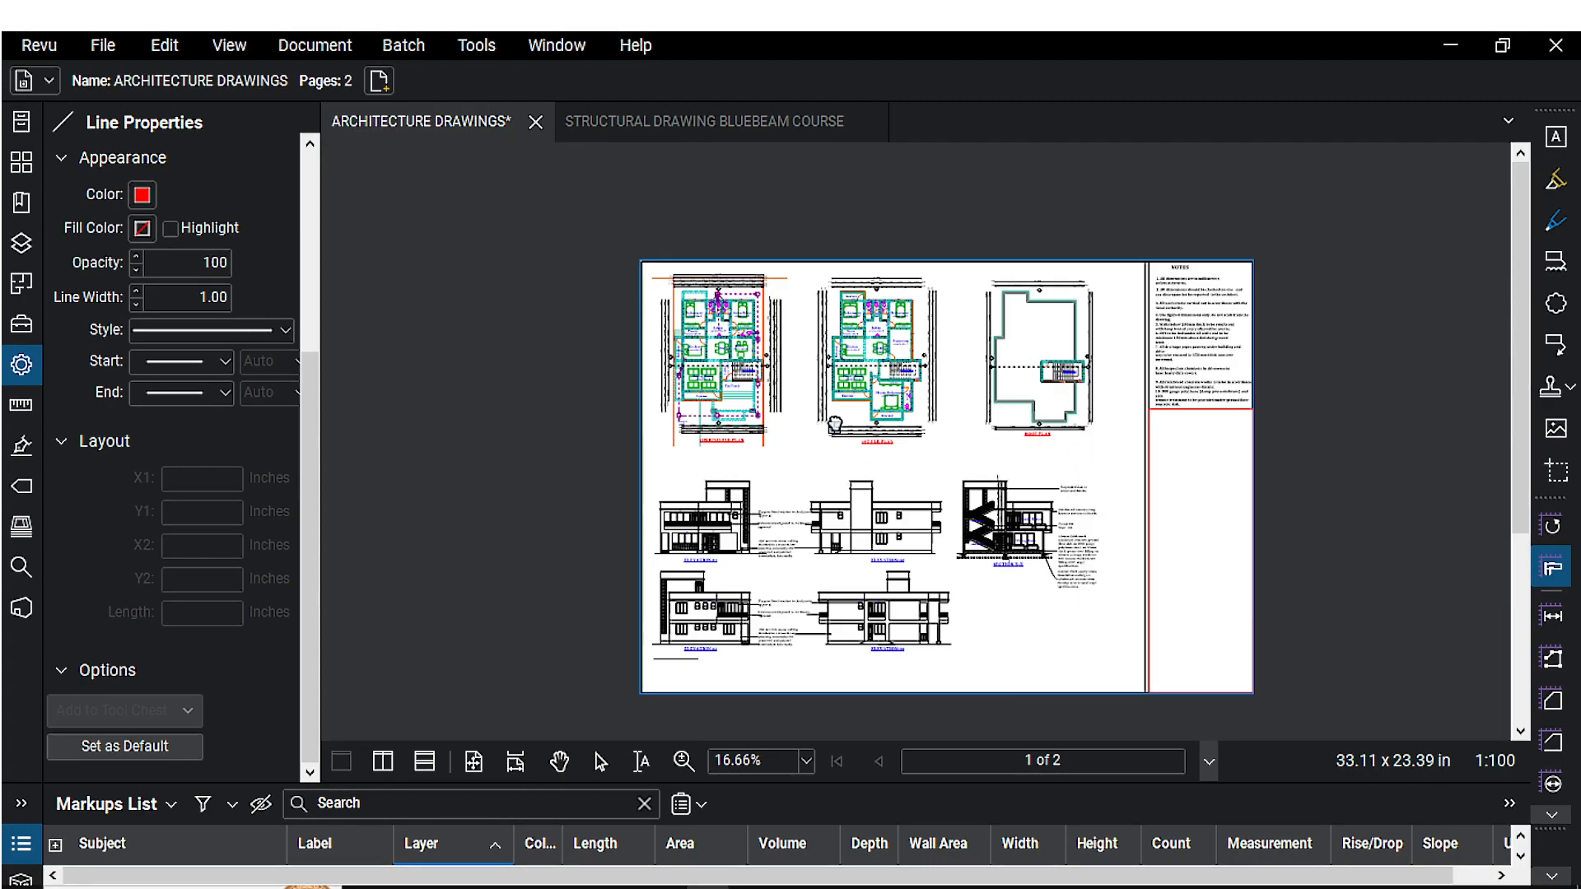
scroll(1148, 392, up, 2)
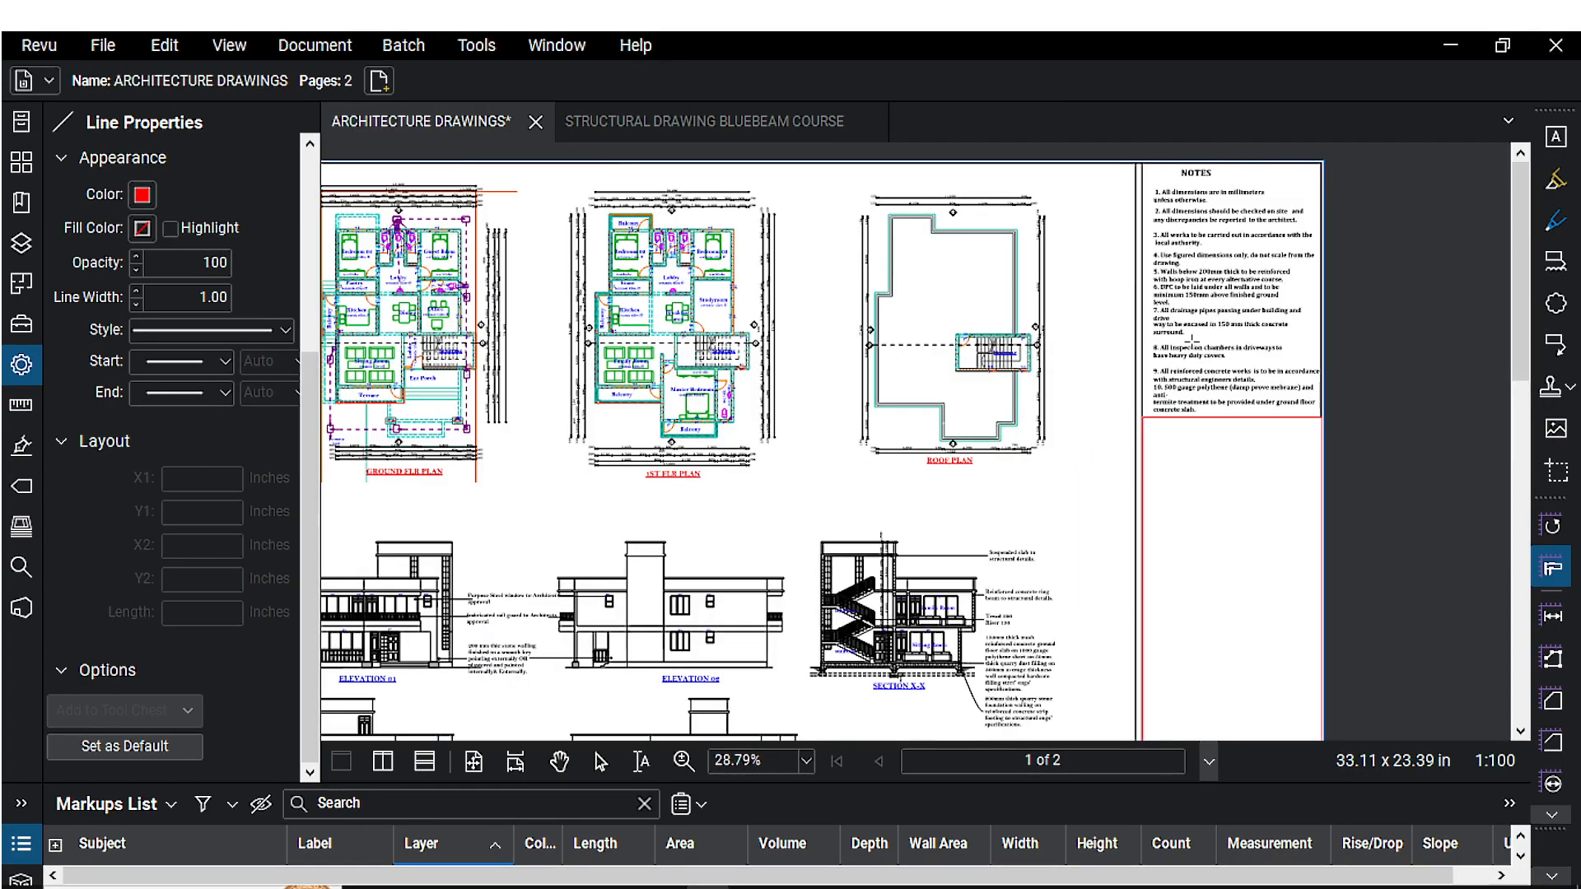
drag(1002, 400, 994, 470)
scroll(736, 508, down, 1)
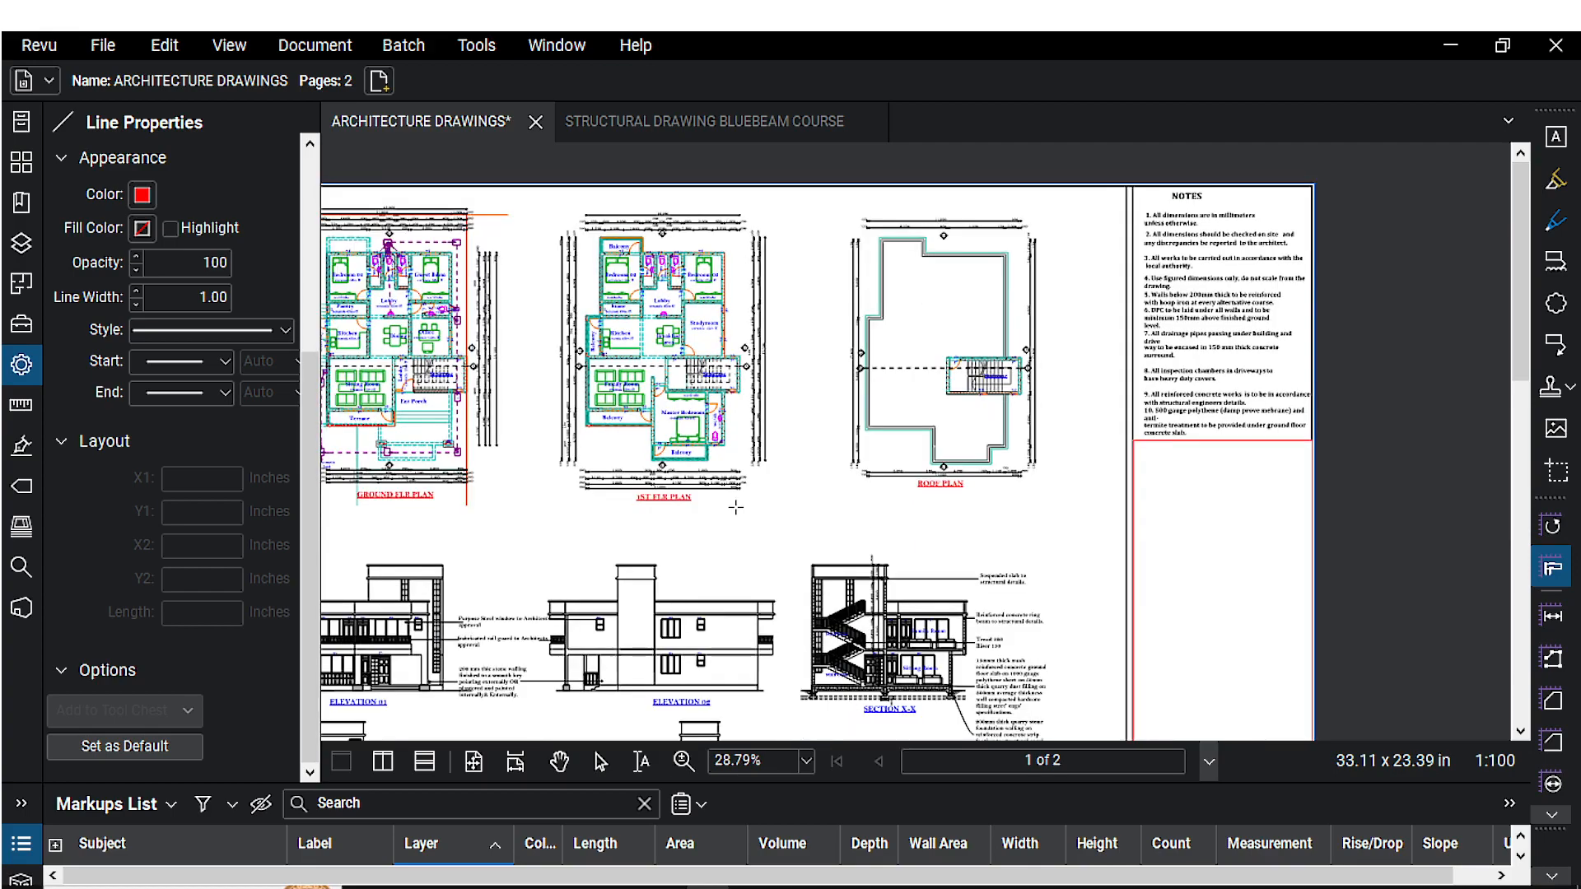
drag(736, 508, 860, 514)
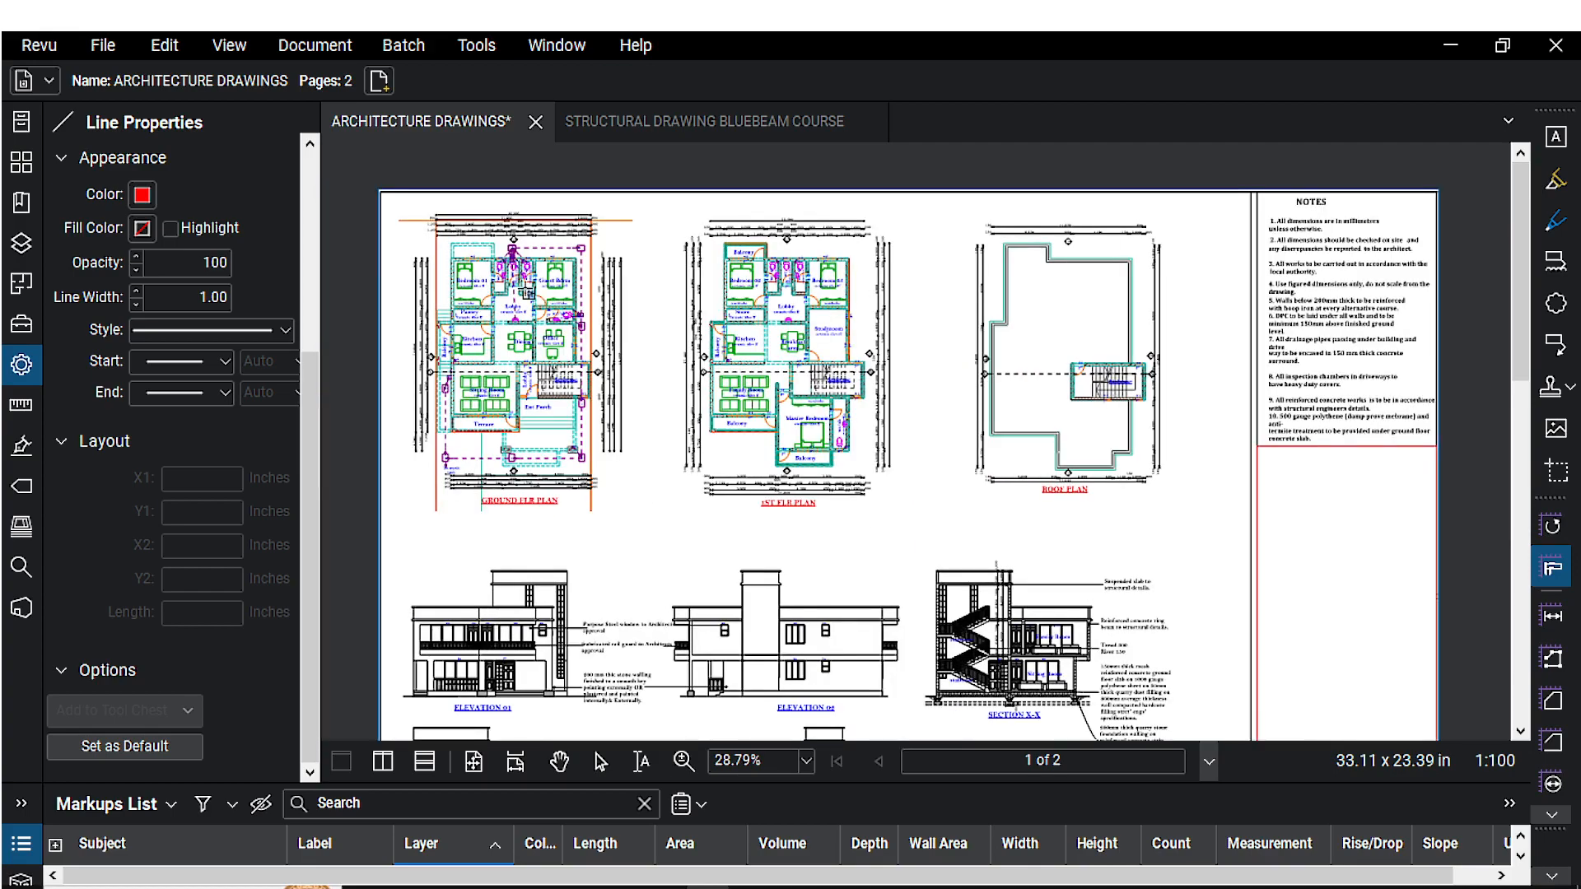
scroll(441, 268, up, 5)
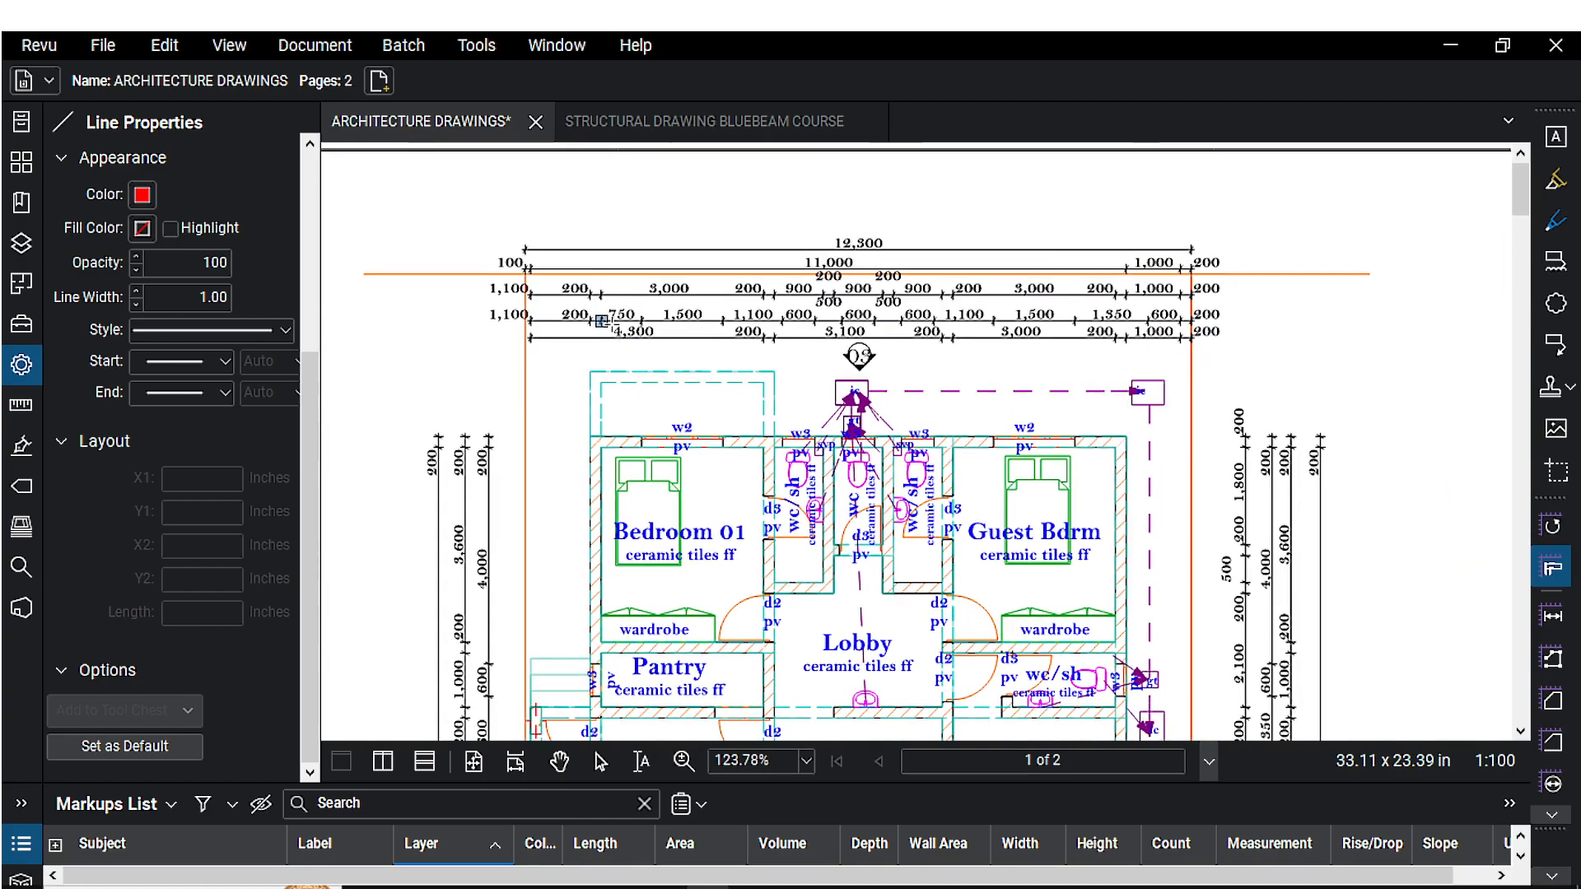
scroll(546, 205, up, 2)
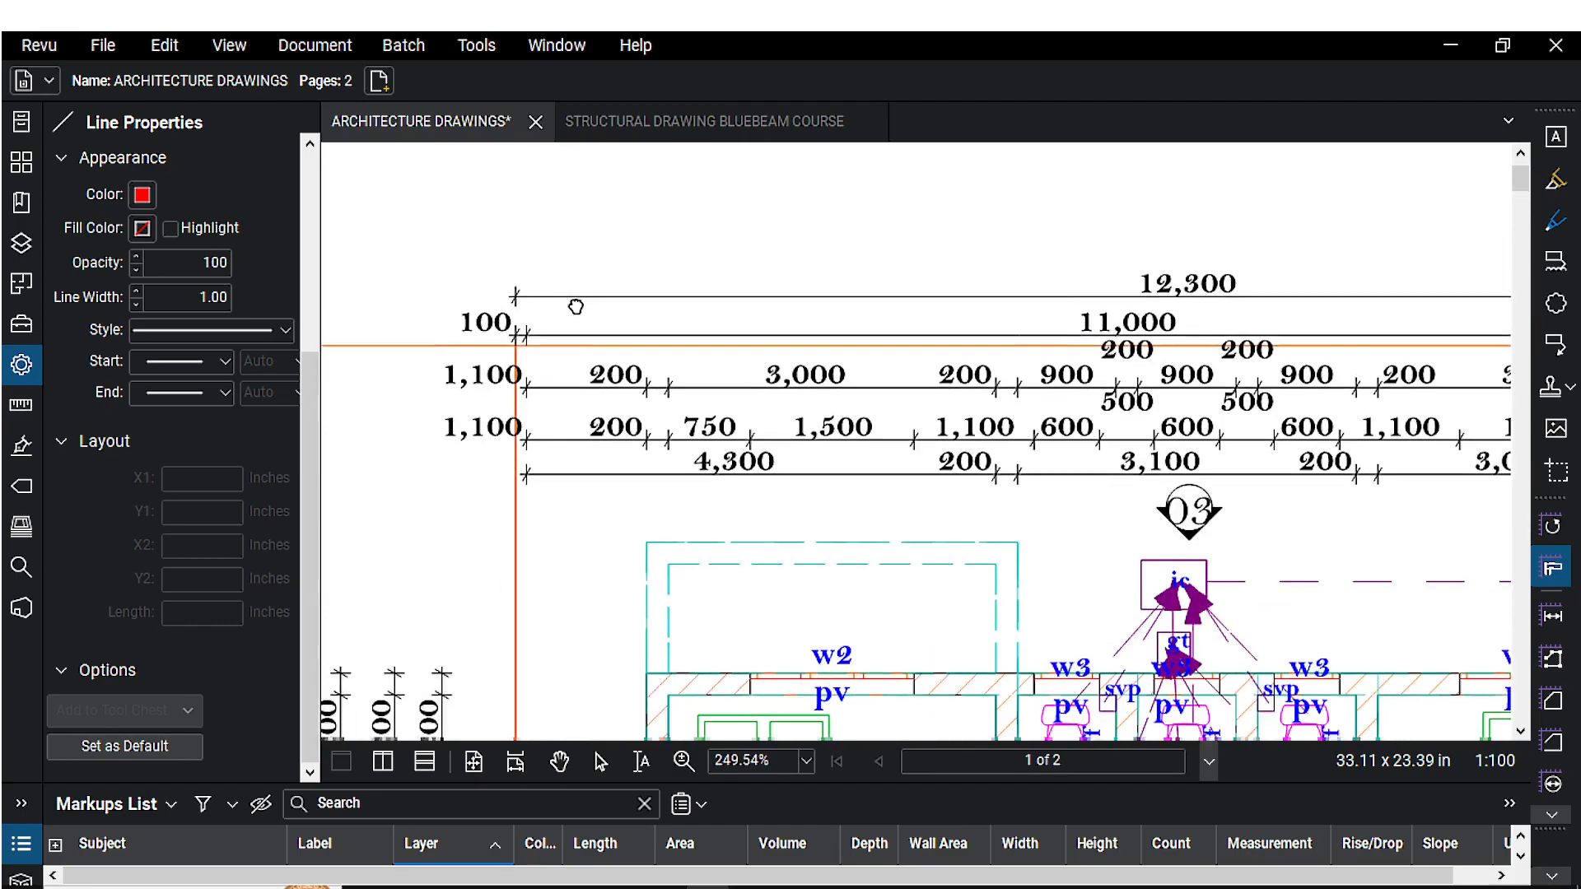
scroll(576, 306, down, 2)
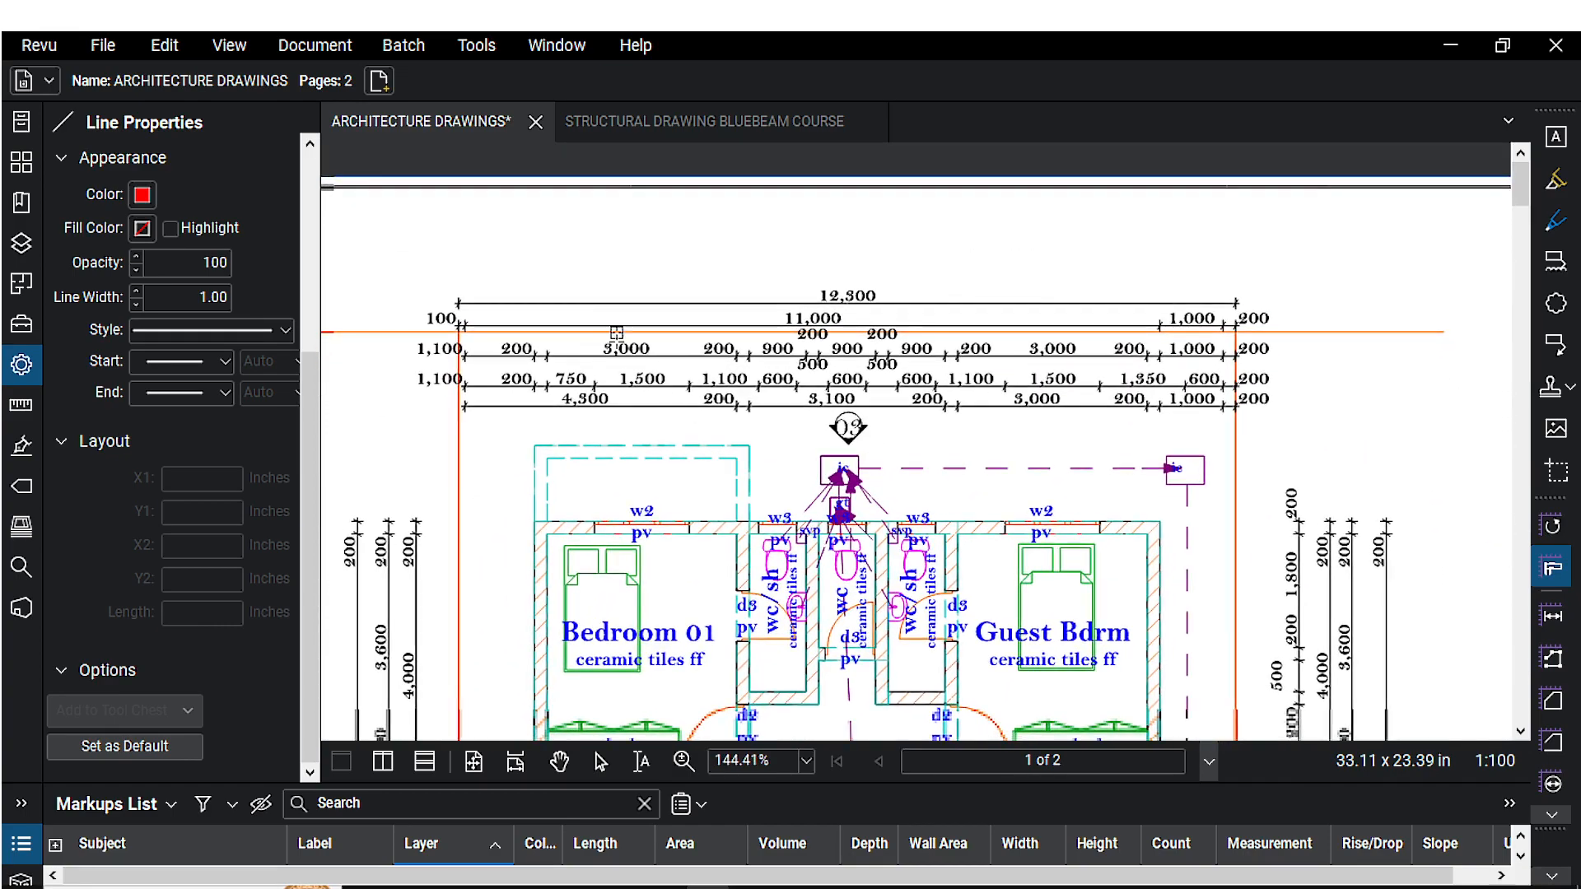
scroll(420, 278, up, 3)
scroll(527, 330, down, 2)
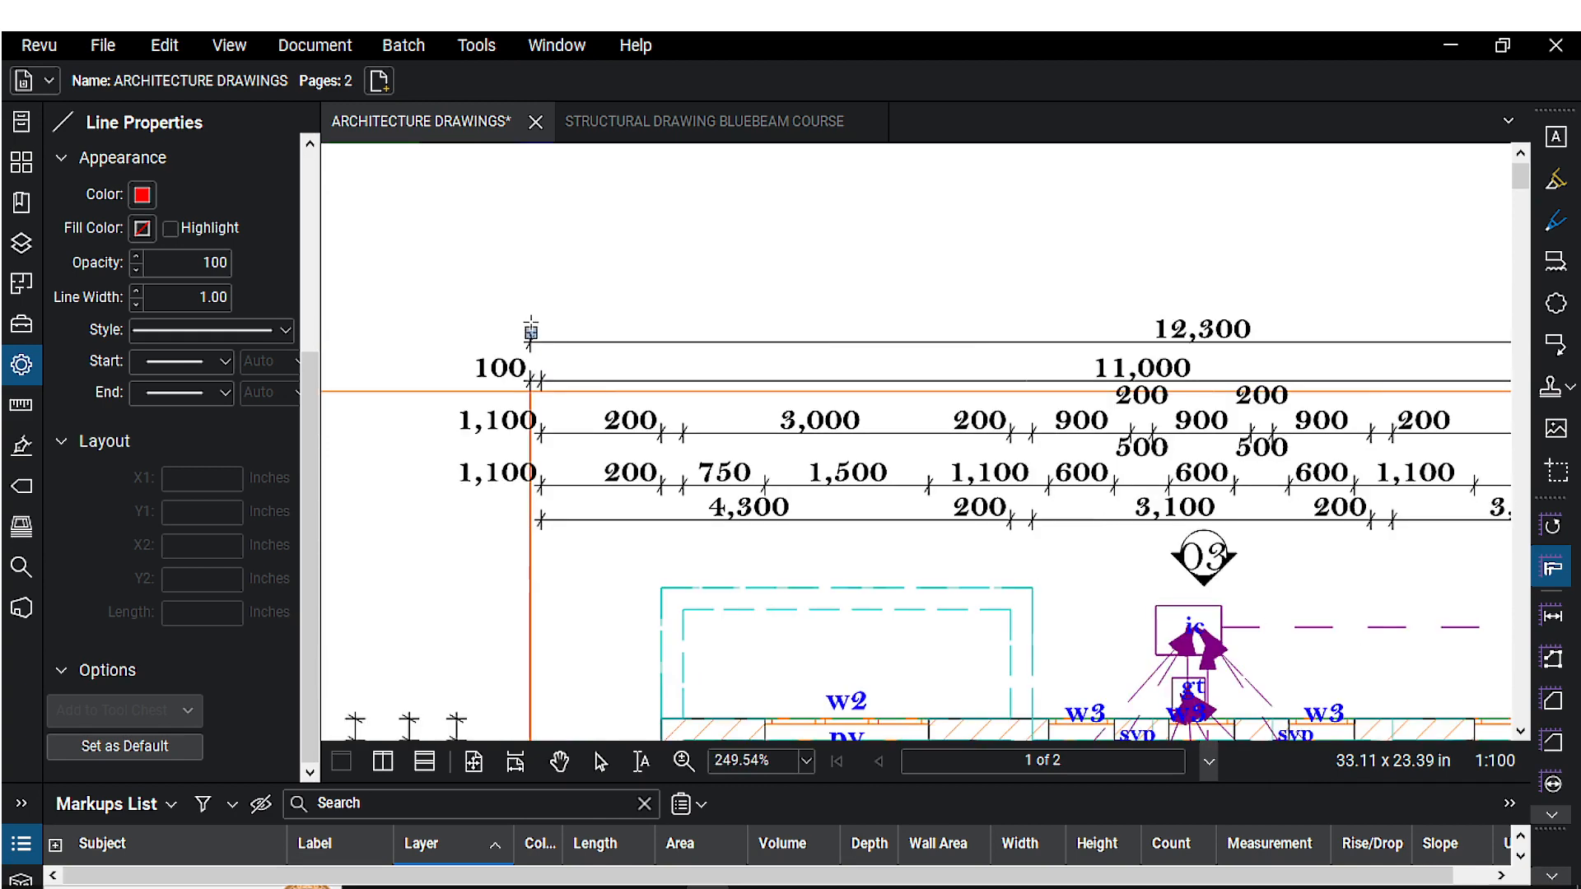
click(530, 332)
scroll(530, 284, down, 3)
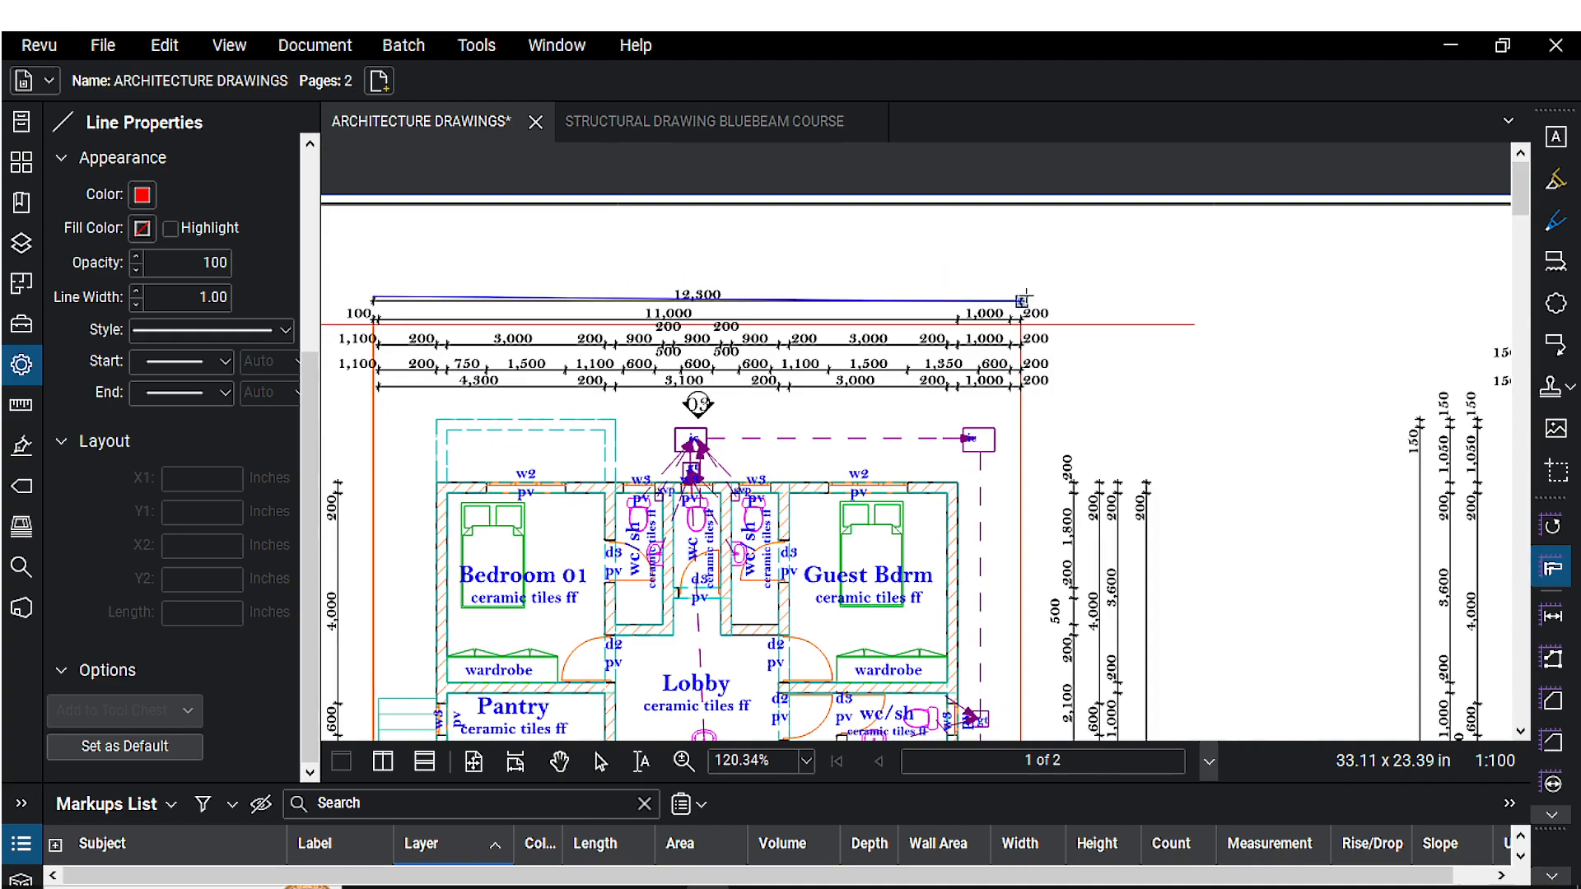
scroll(1474, 576, down, 4)
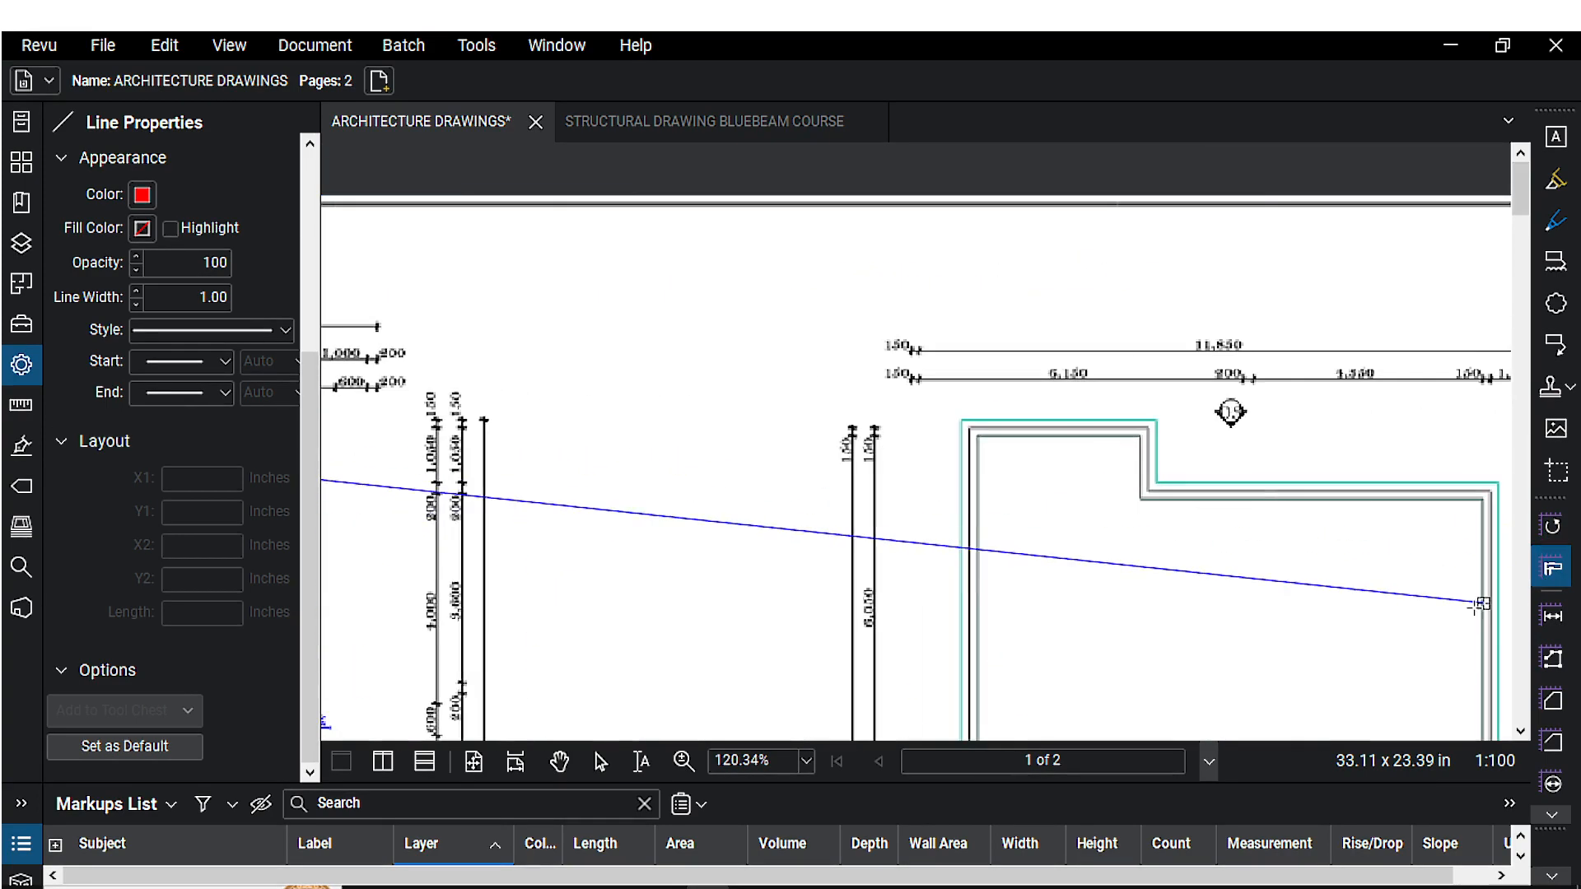
drag(1157, 548, 1290, 491)
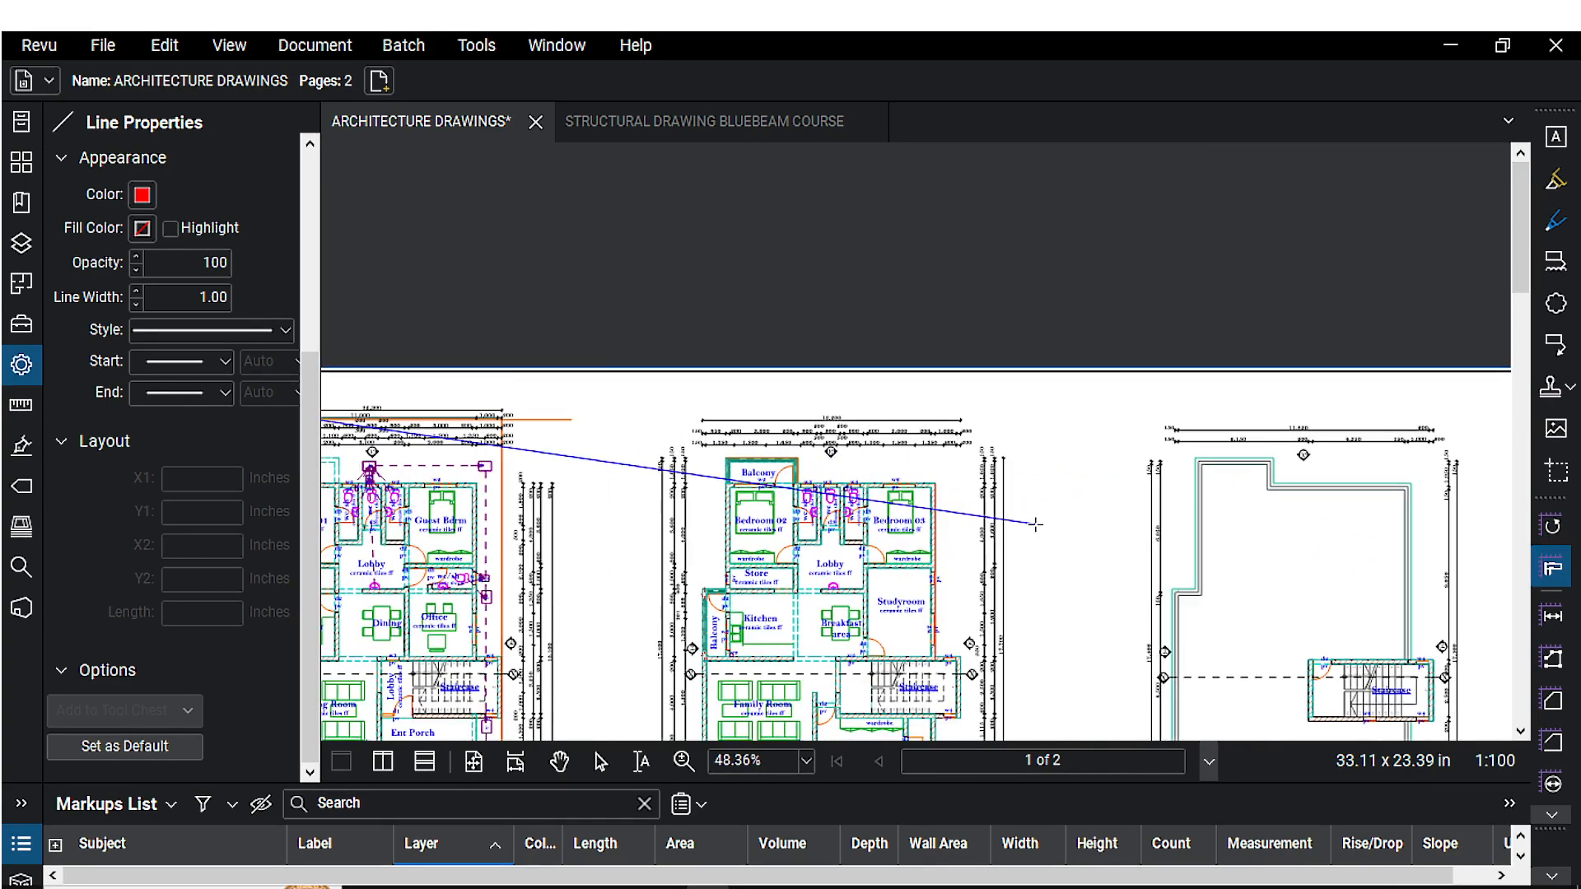
key(Escape)
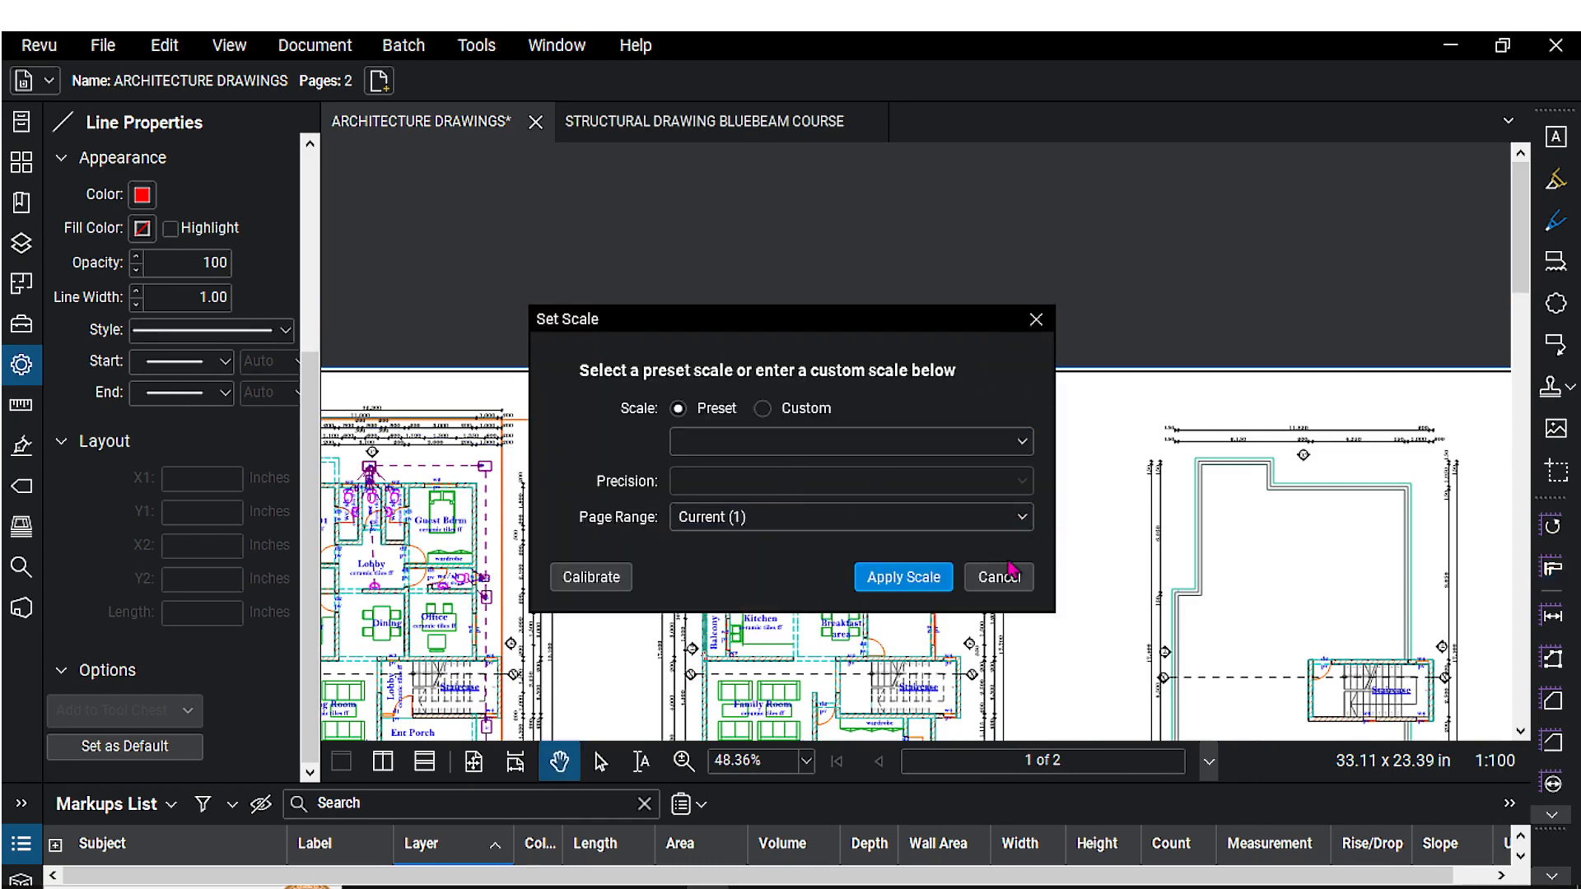
Step: Pick the 1:100 preset in the reopened Set Scale dialog and apply it to page 1 again
click(812, 439)
scroll(768, 605, down, 7)
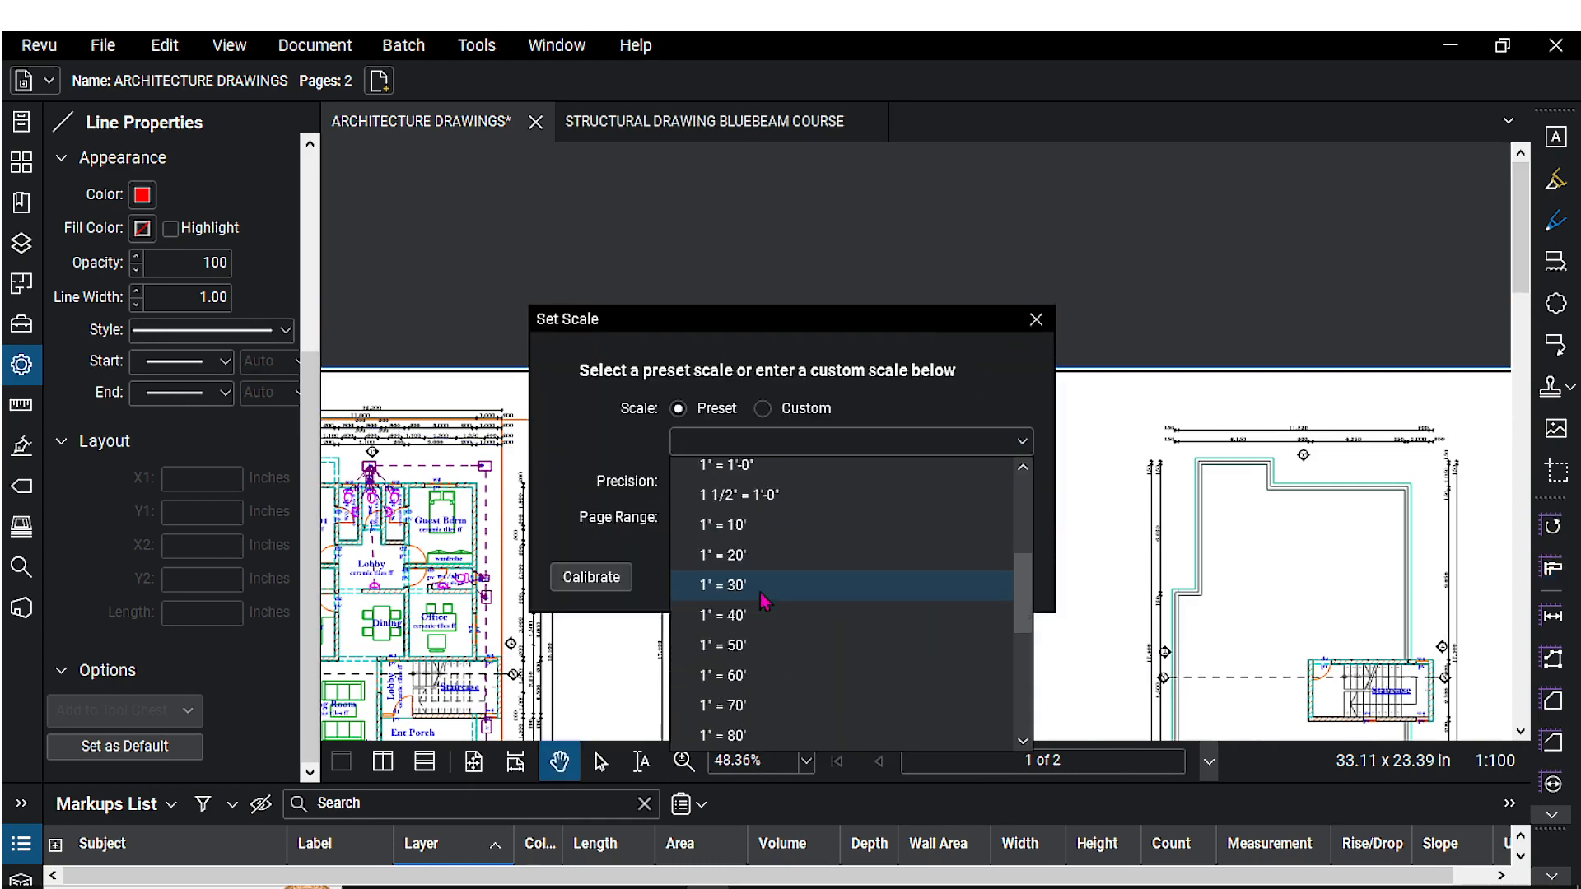
click(728, 645)
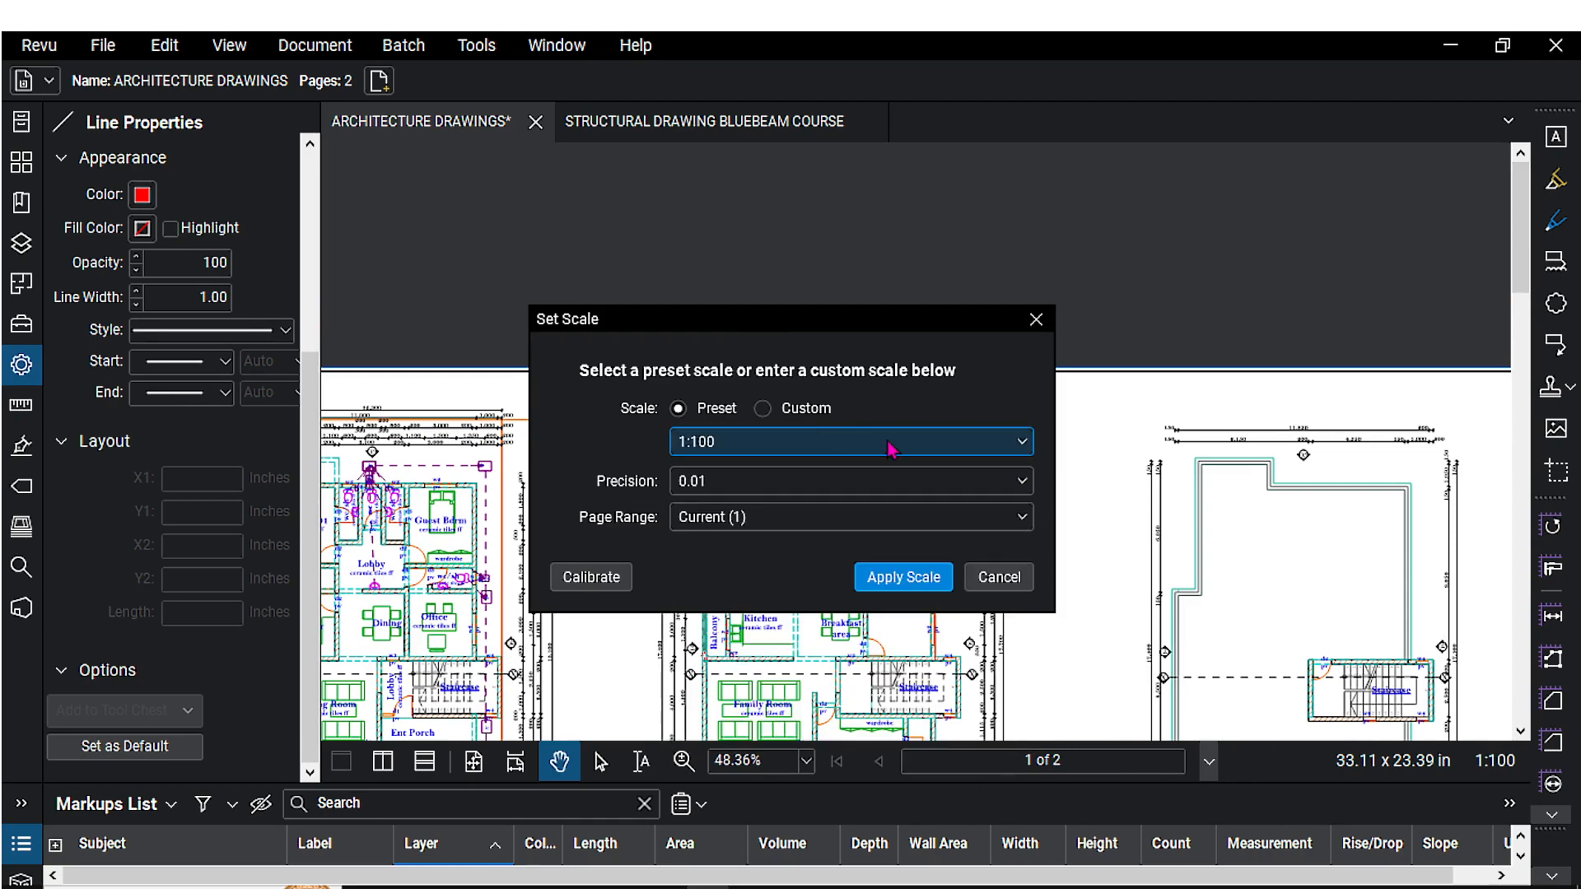
click(877, 579)
Step: Try to check the overall 12,300 dimension above the ground floor plan with the Length tool, and cancel the measurement
scroll(876, 576, down, 3)
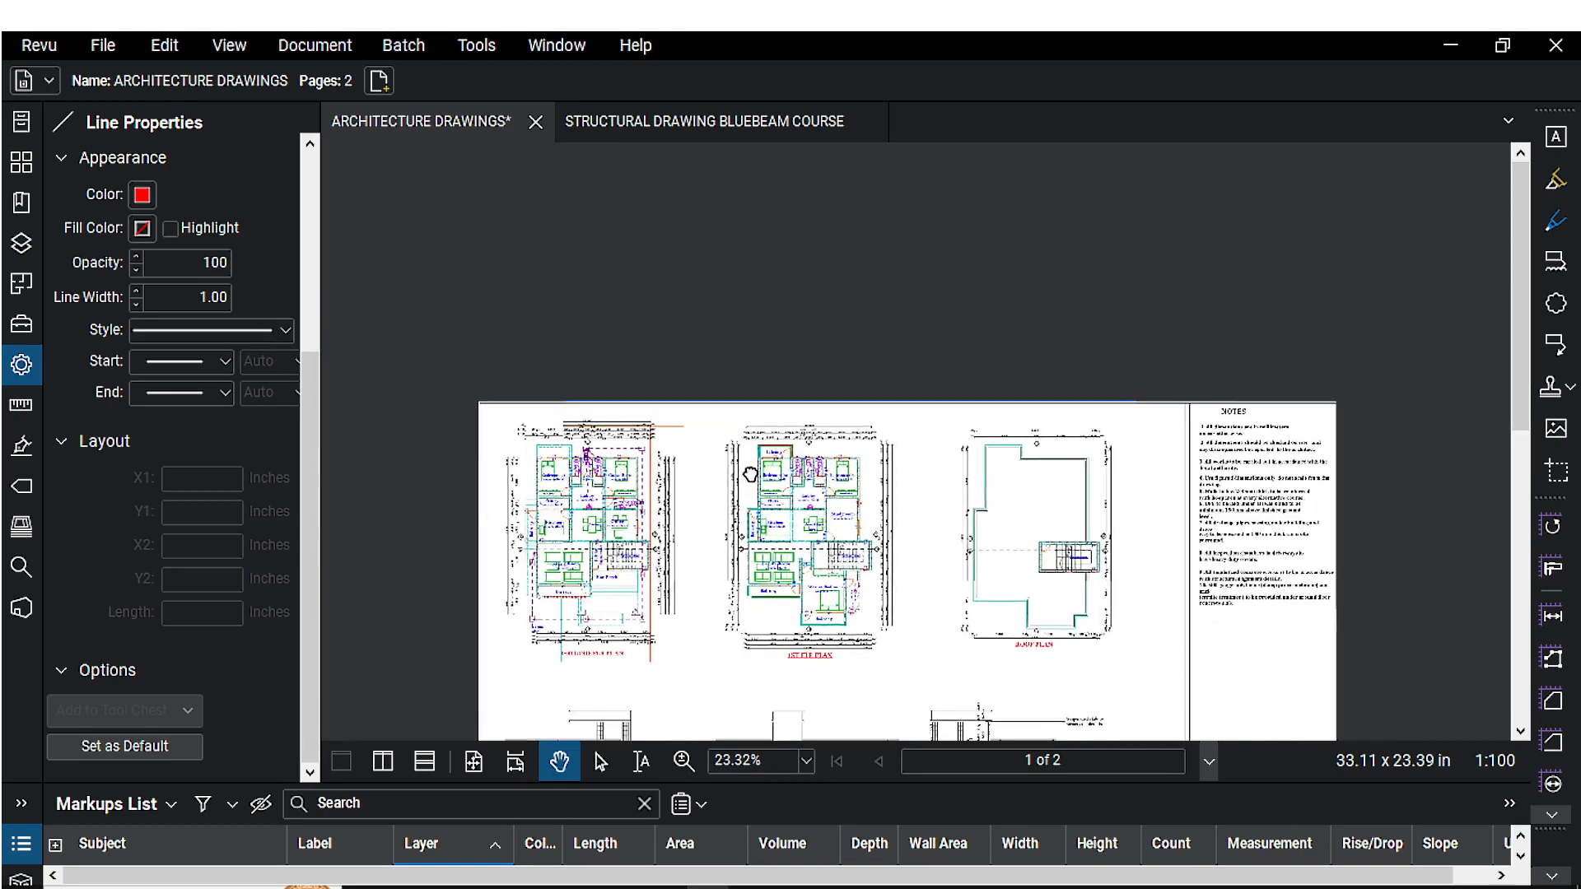
click(1554, 618)
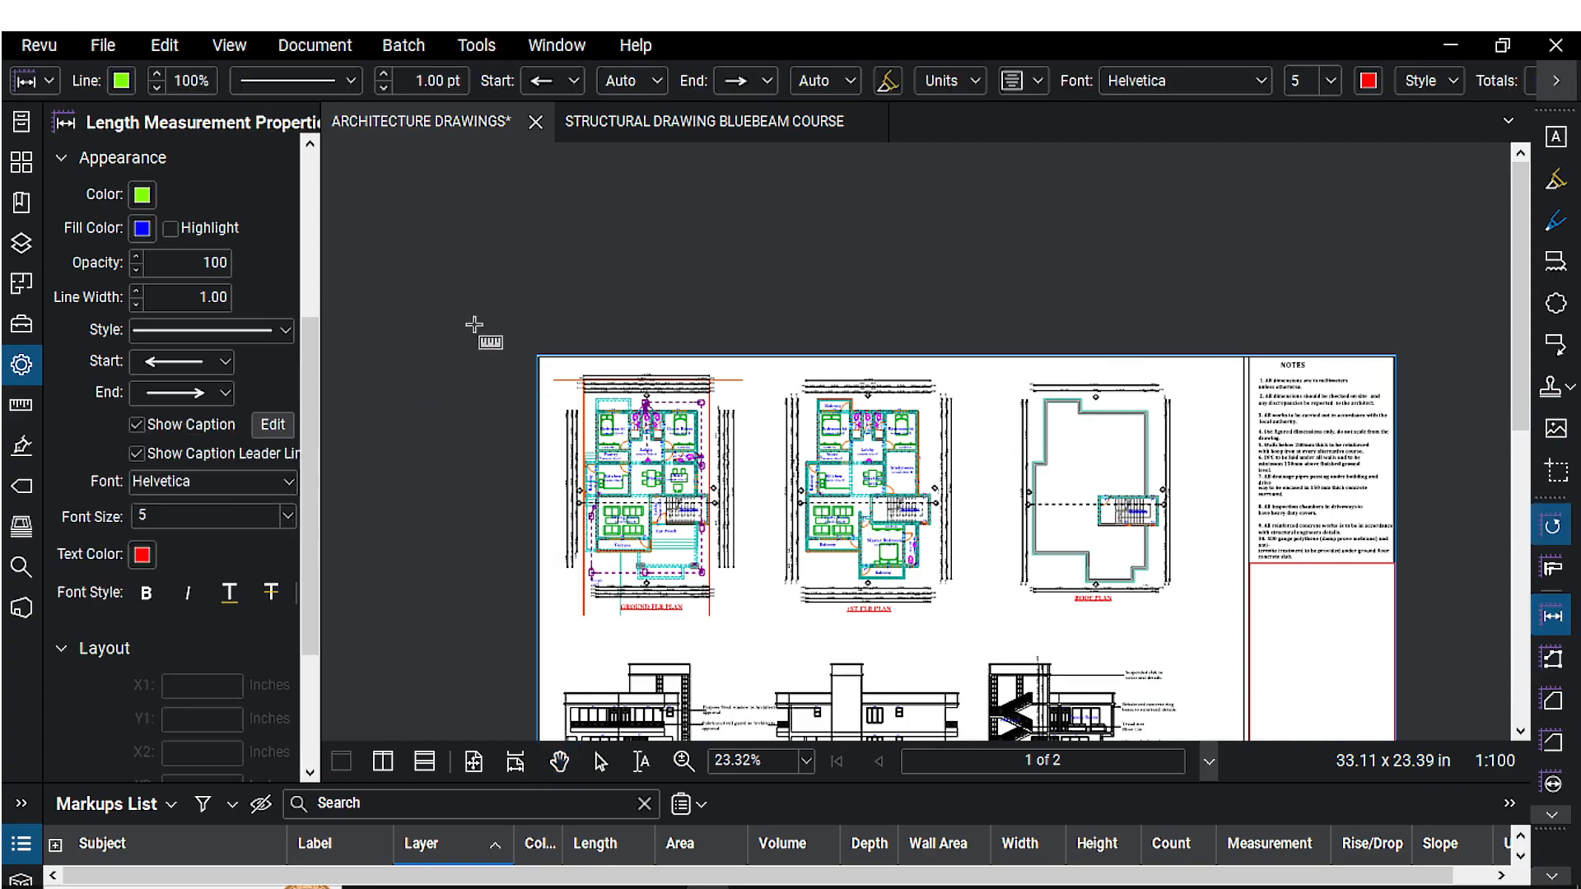
scroll(593, 395, up, 6)
scroll(670, 459, up, 8)
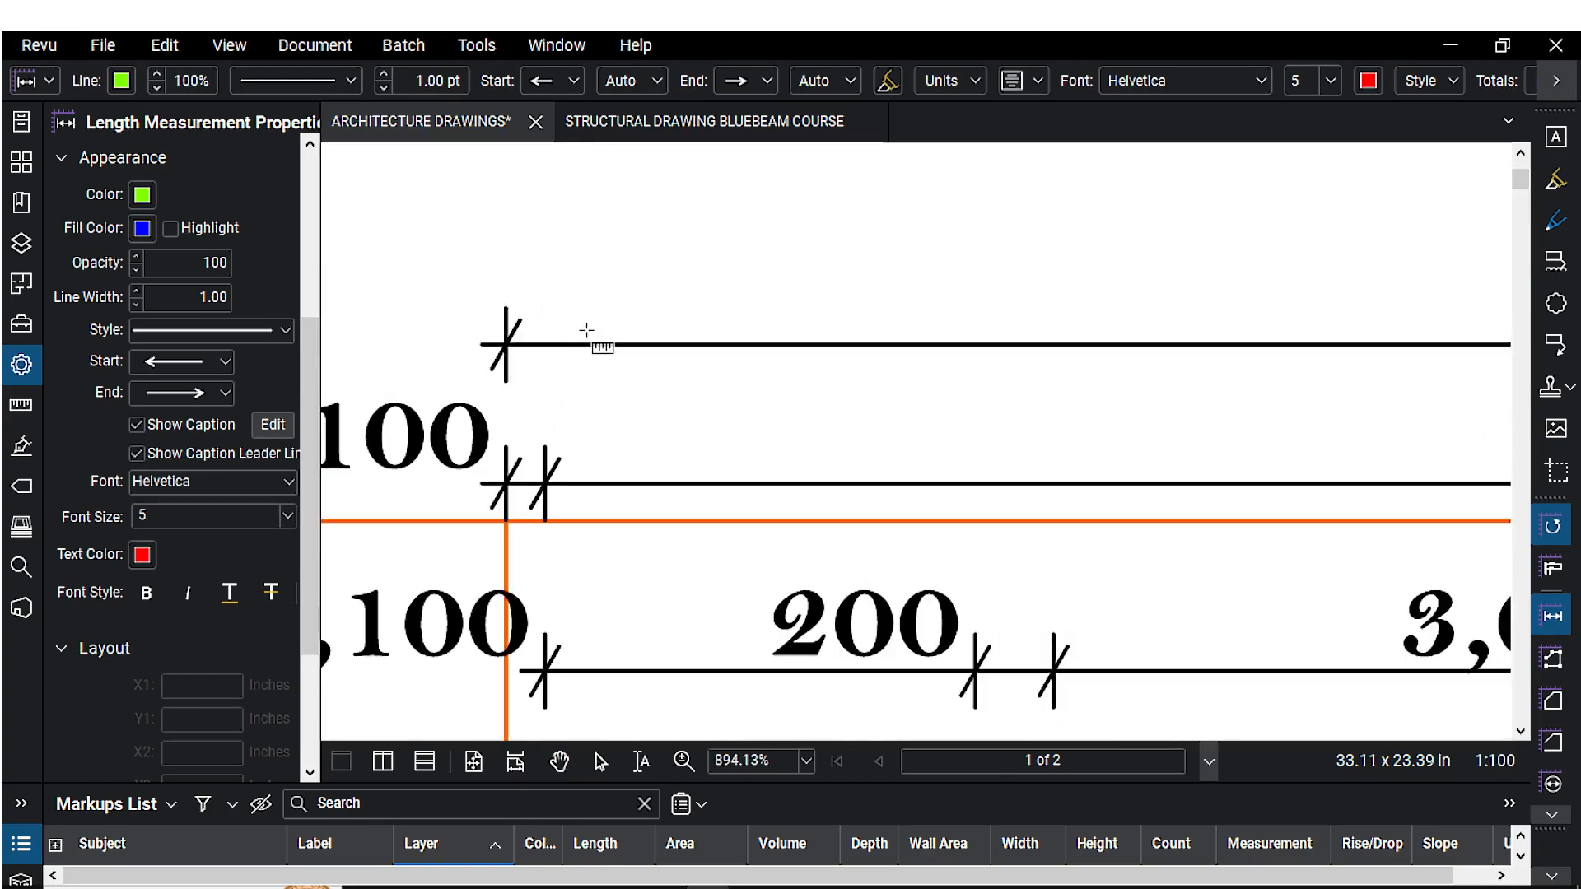
click(506, 317)
scroll(625, 412, down, 6)
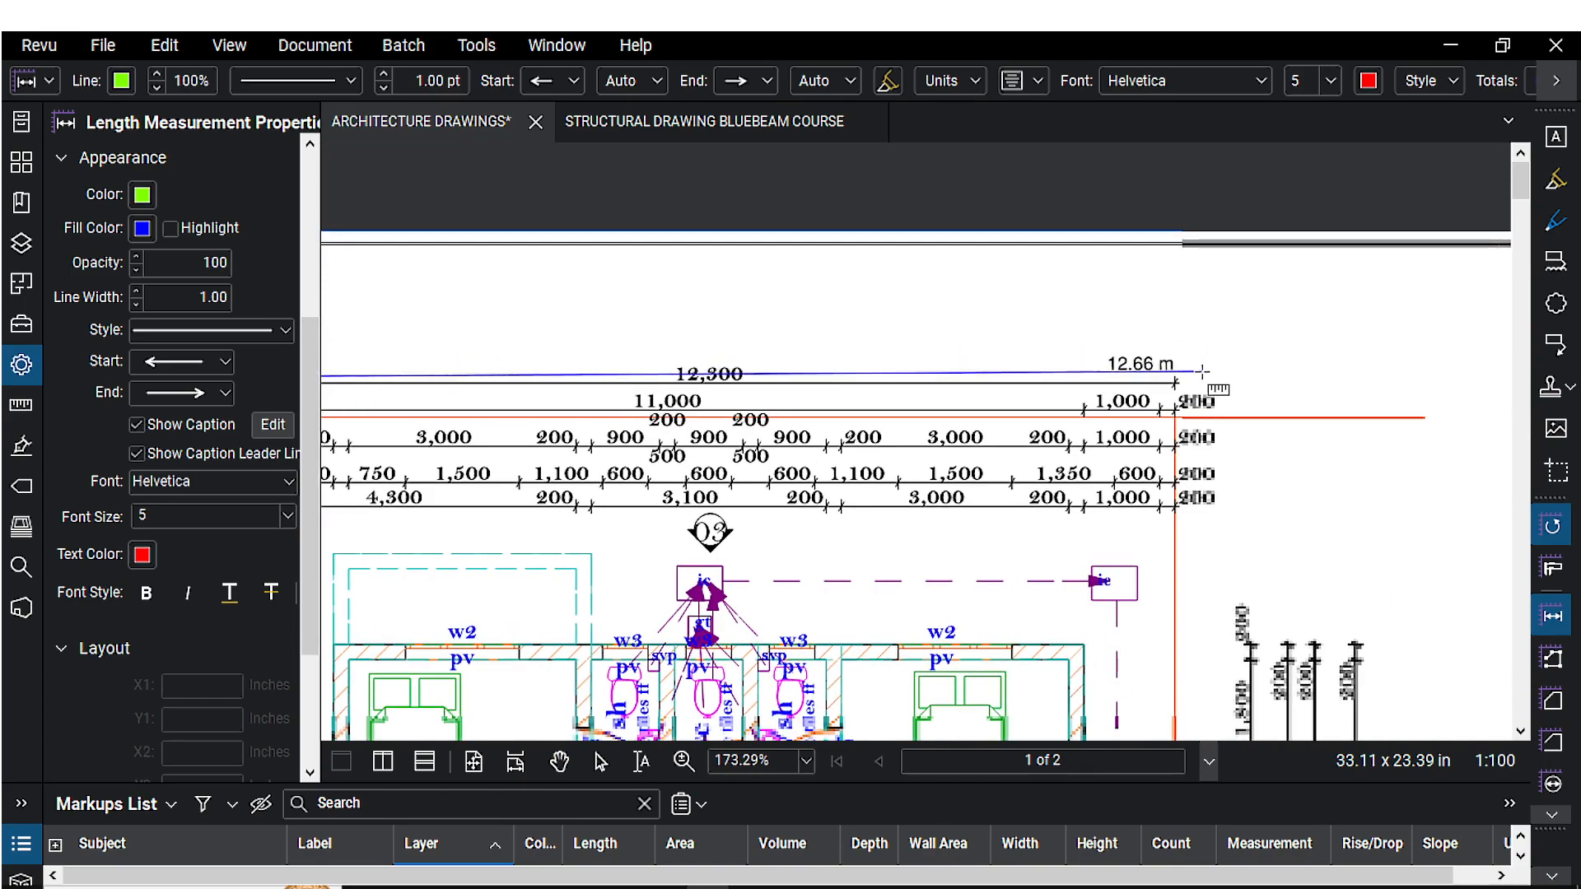
scroll(1182, 390, up, 2)
scroll(1161, 373, down, 2)
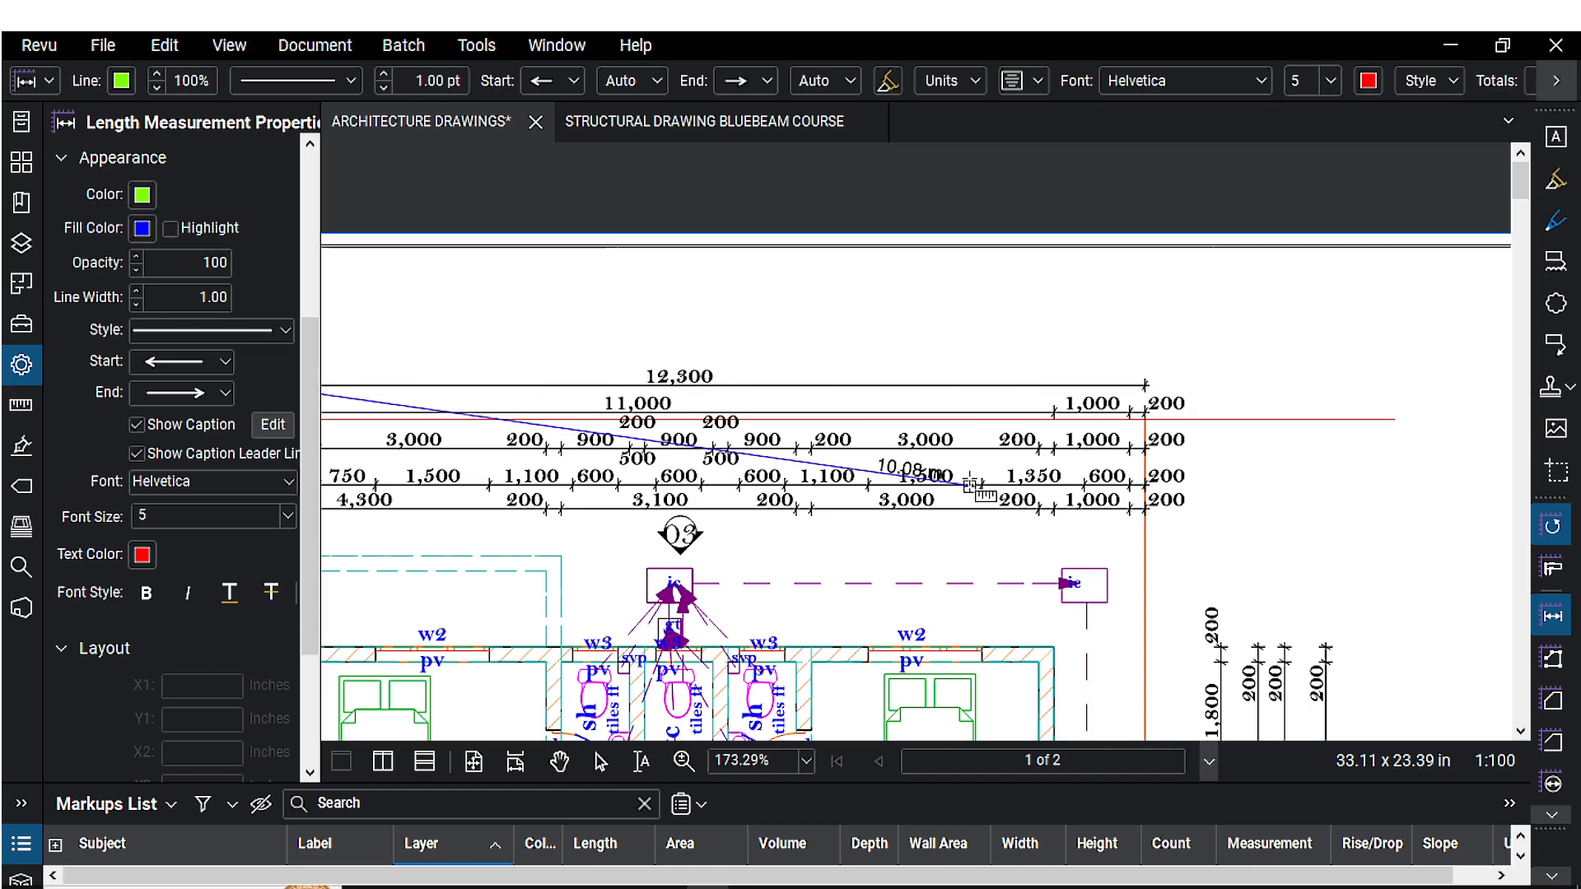
key(Escape)
scroll(904, 406, down, 5)
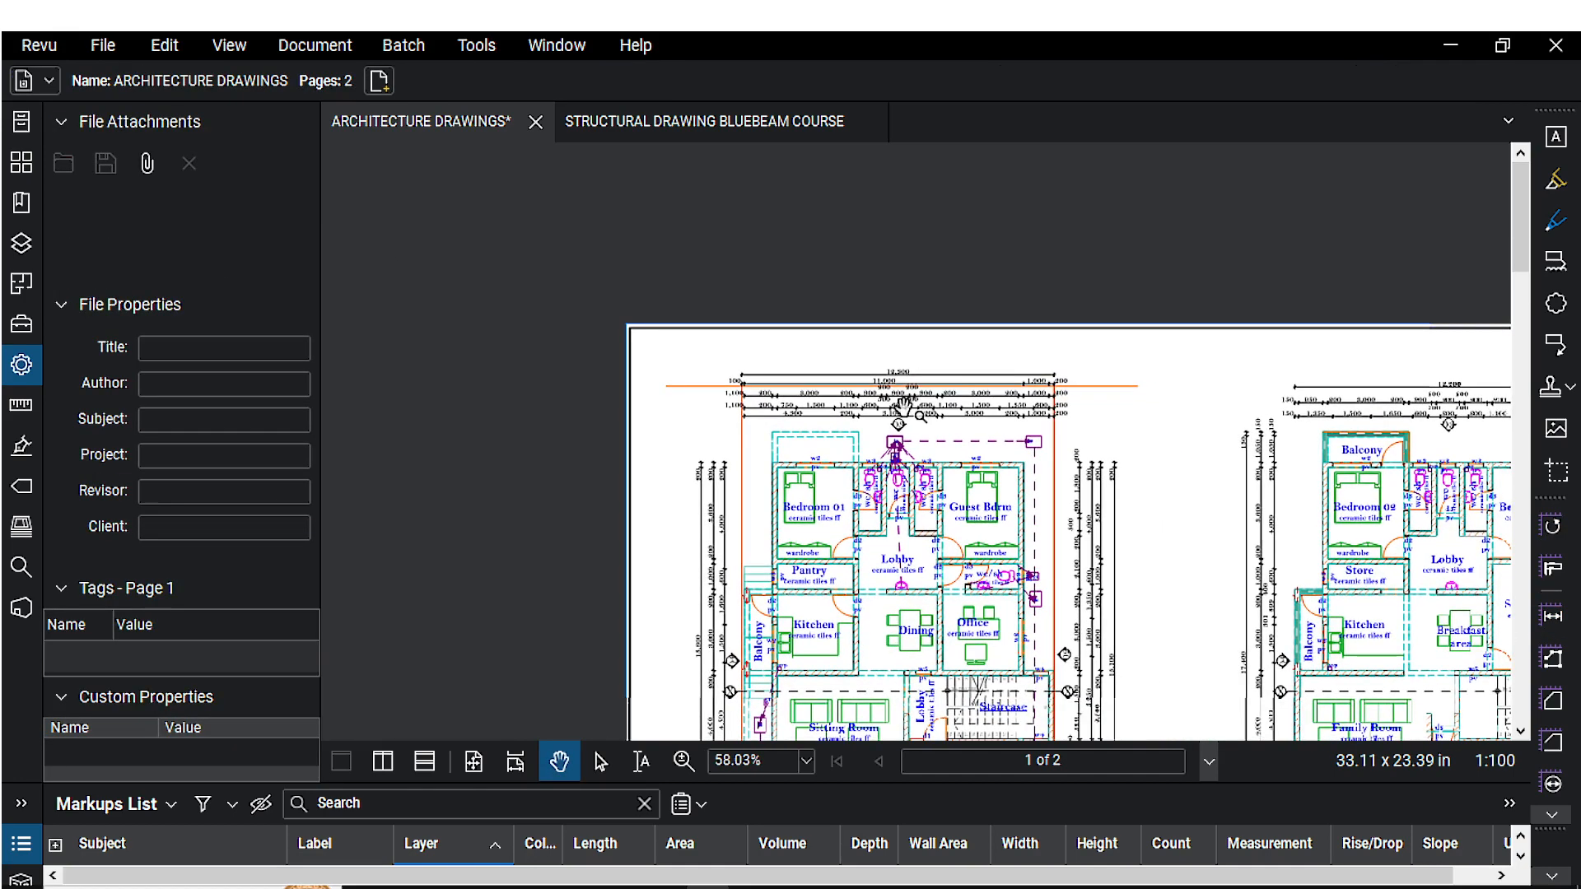
Step: Check a 200 wall dimension in the lowest dimension string above the ground floor plan with the Length tool, and cancel the measurement
click(1552, 616)
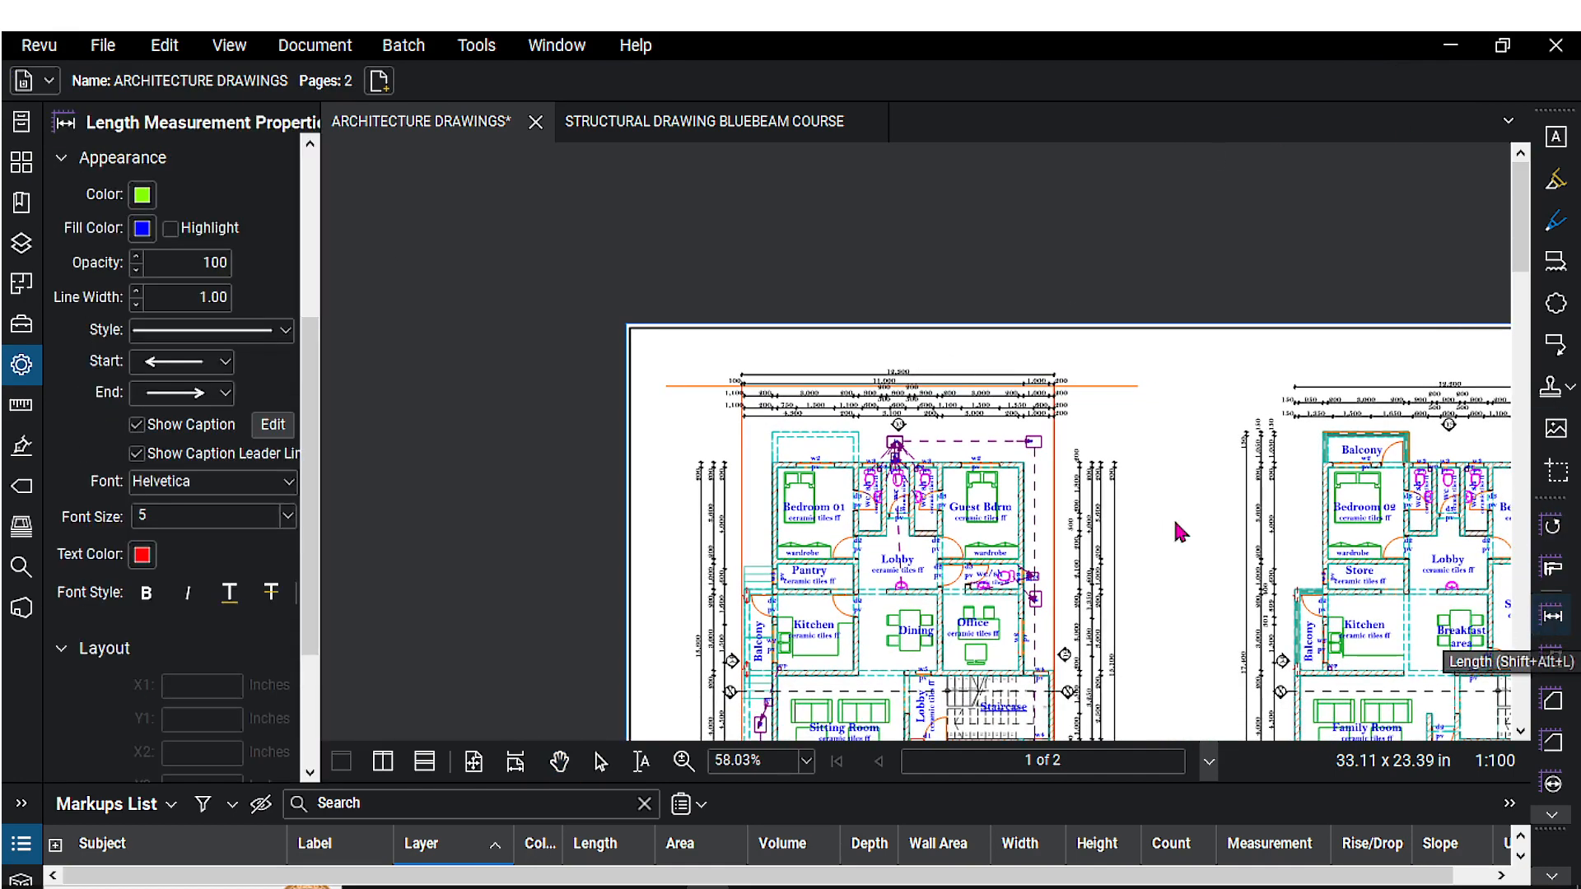
scroll(980, 448, up, 9)
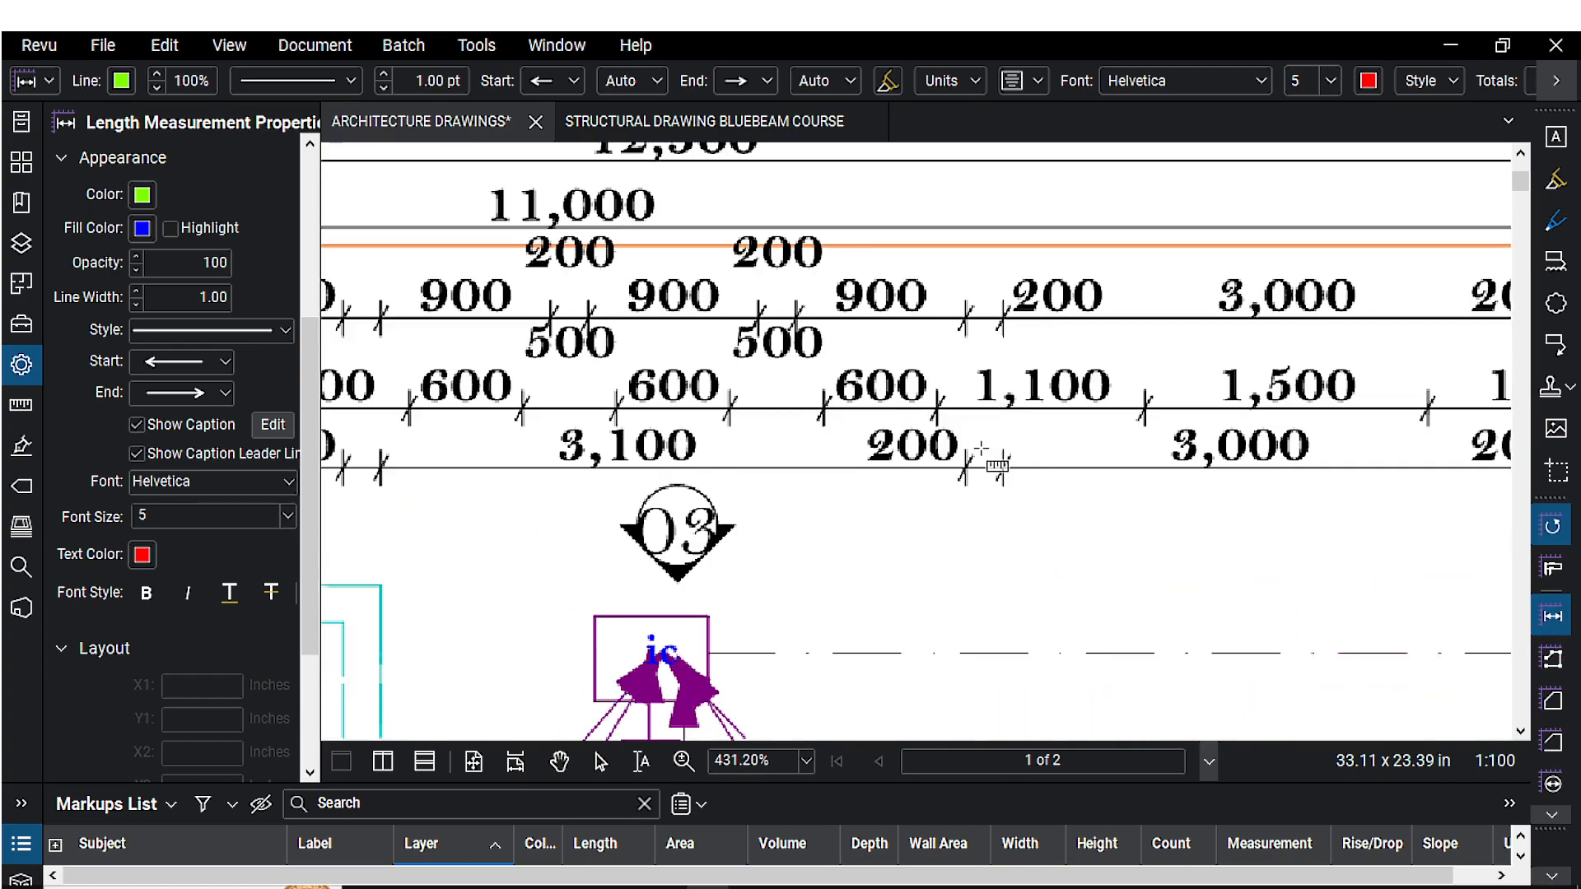
scroll(956, 494, up, 3)
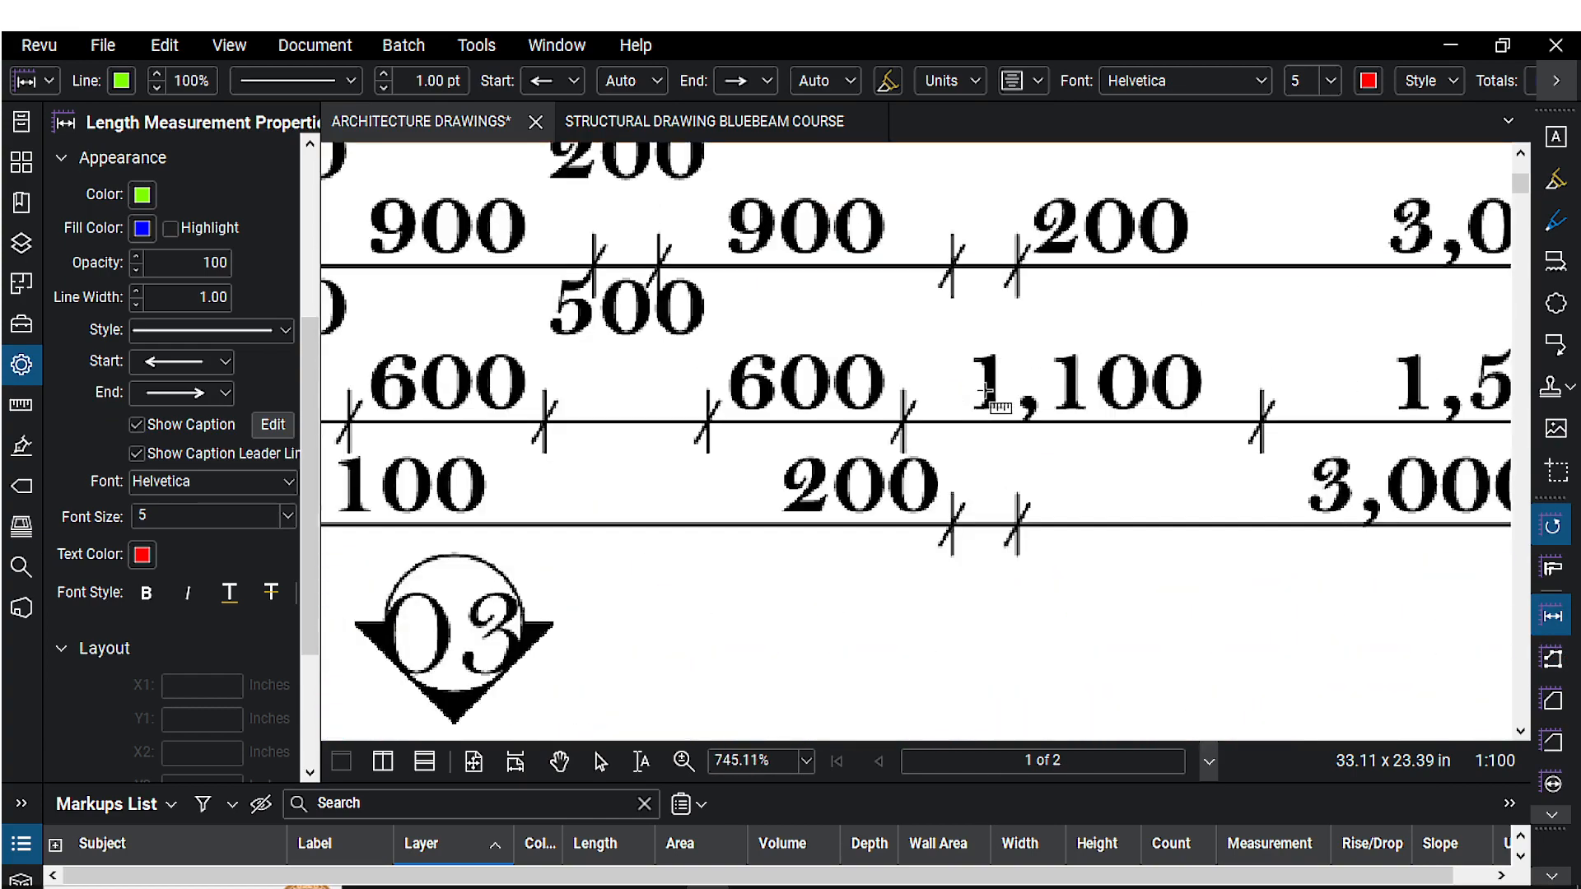
click(952, 494)
scroll(1018, 494, up, 2)
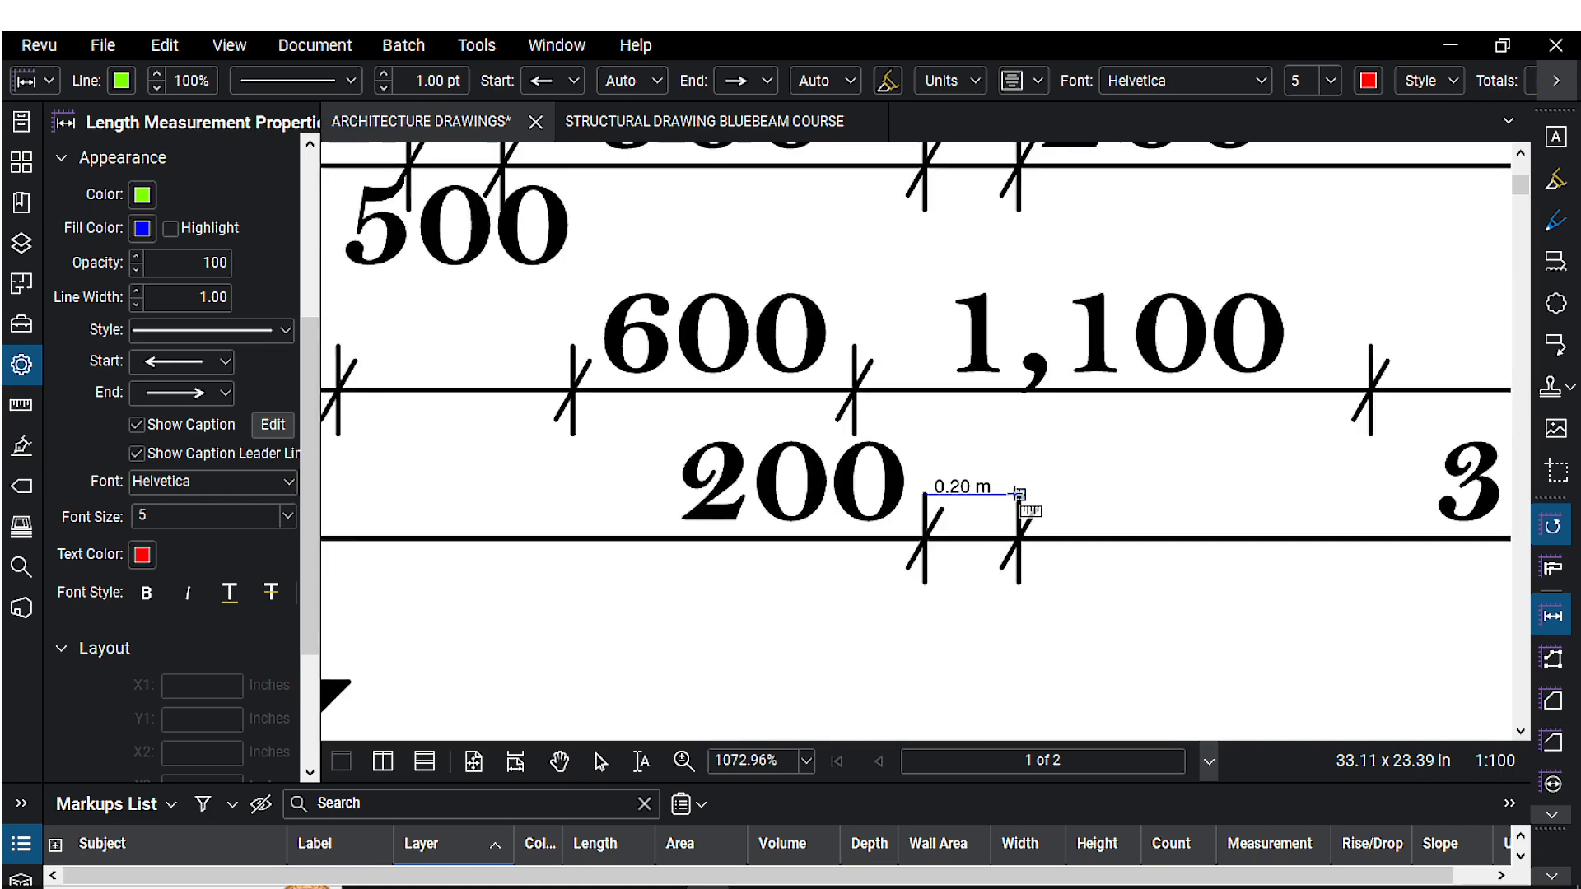
scroll(1020, 495, up, 2)
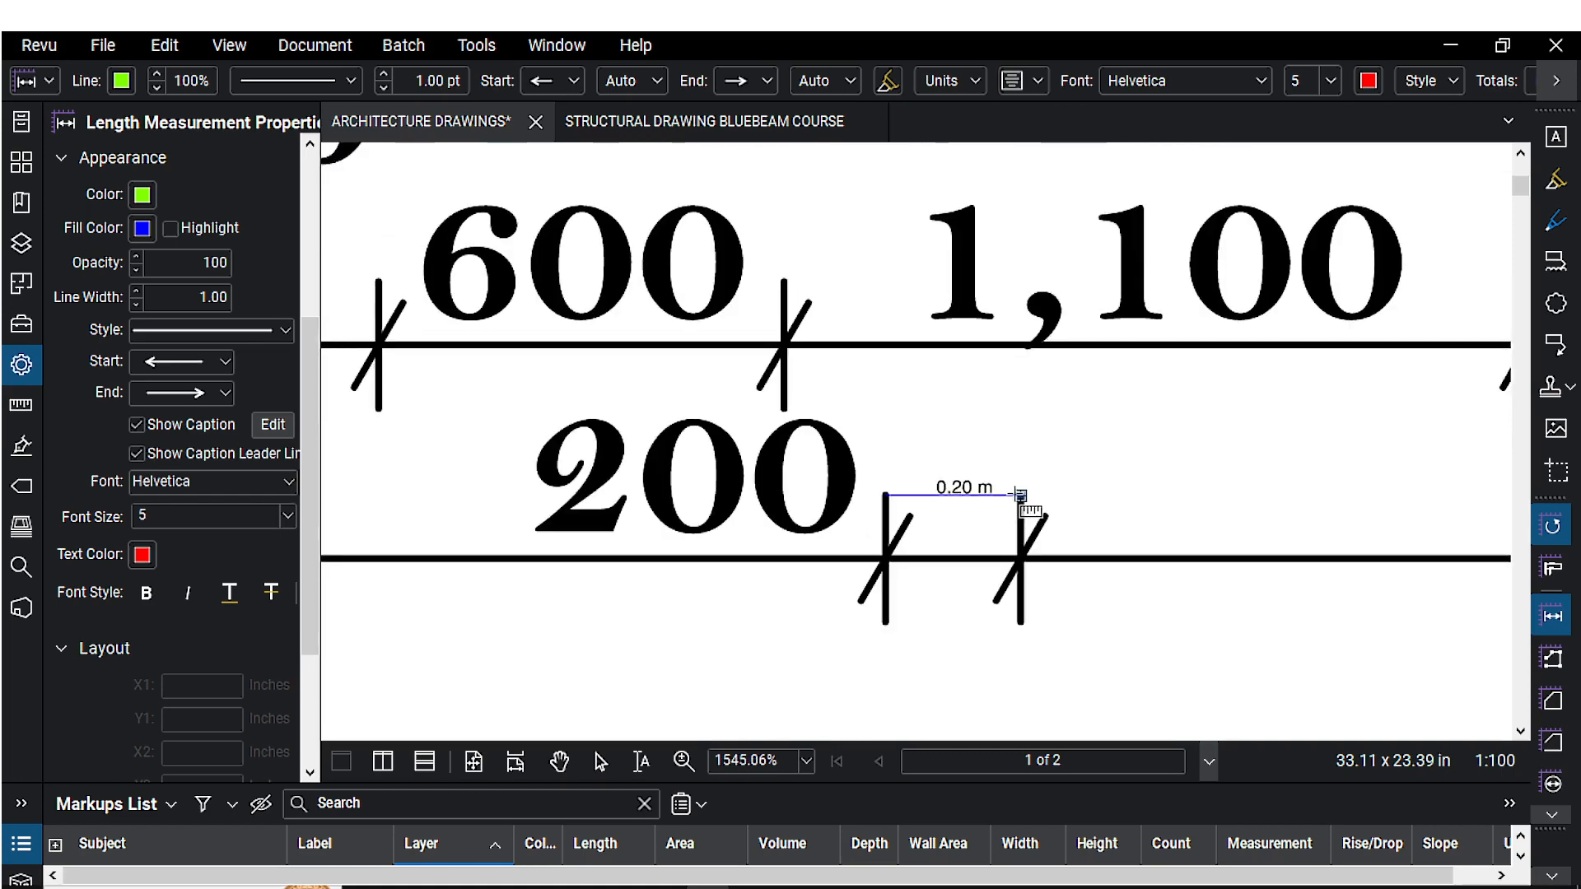
key(Escape)
Step: Look over the ground and first floor plans and the dimension strings above the ground floor plan
scroll(1017, 495, down, 5)
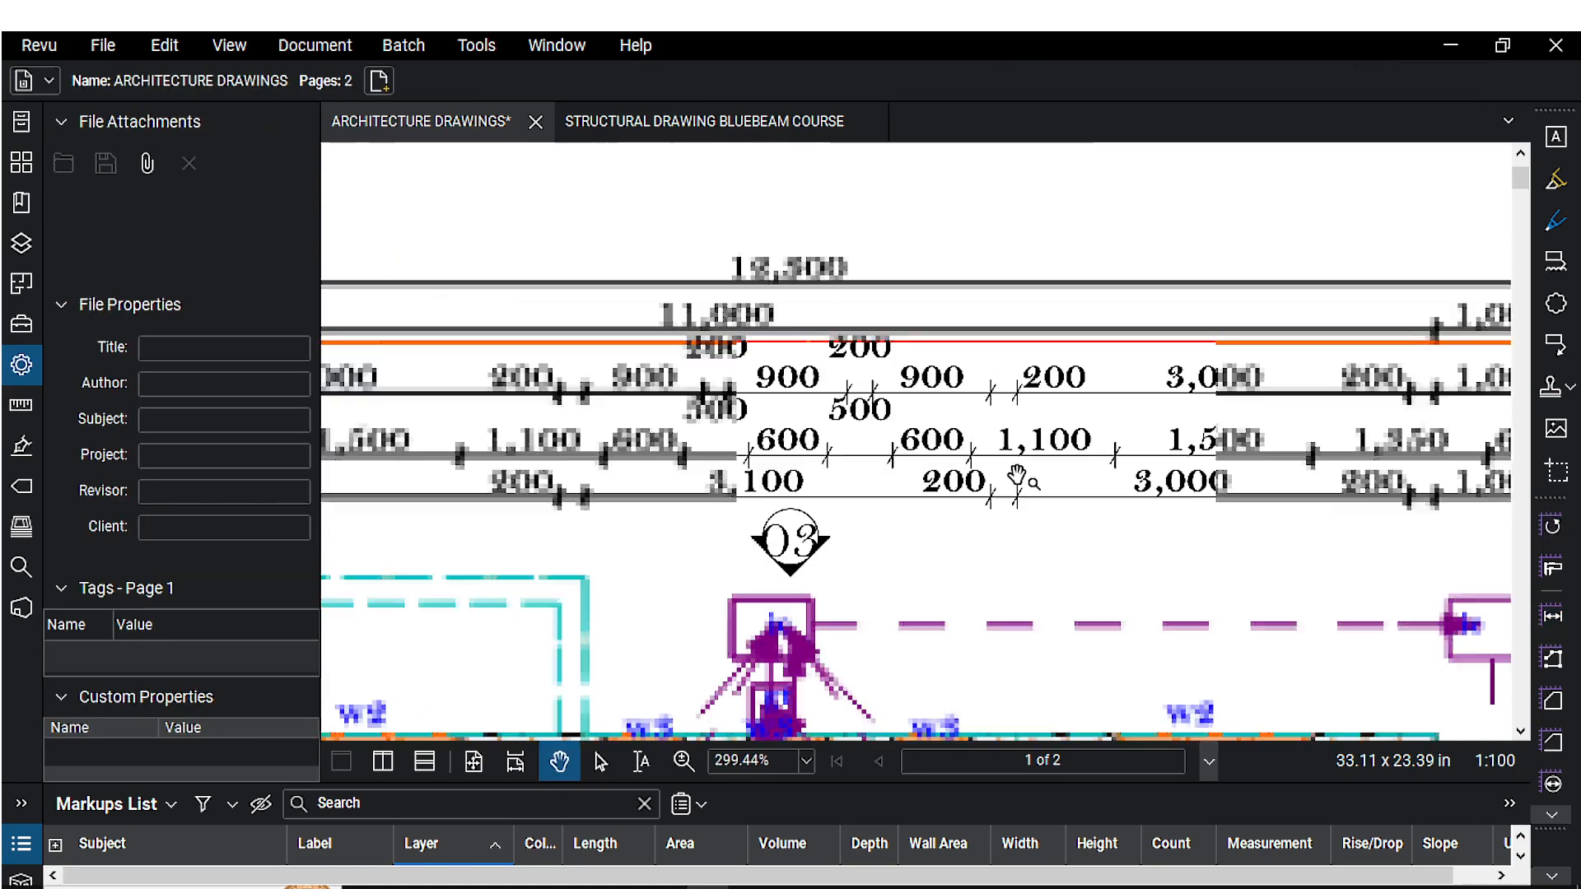
drag(971, 504, 991, 424)
scroll(984, 425, down, 5)
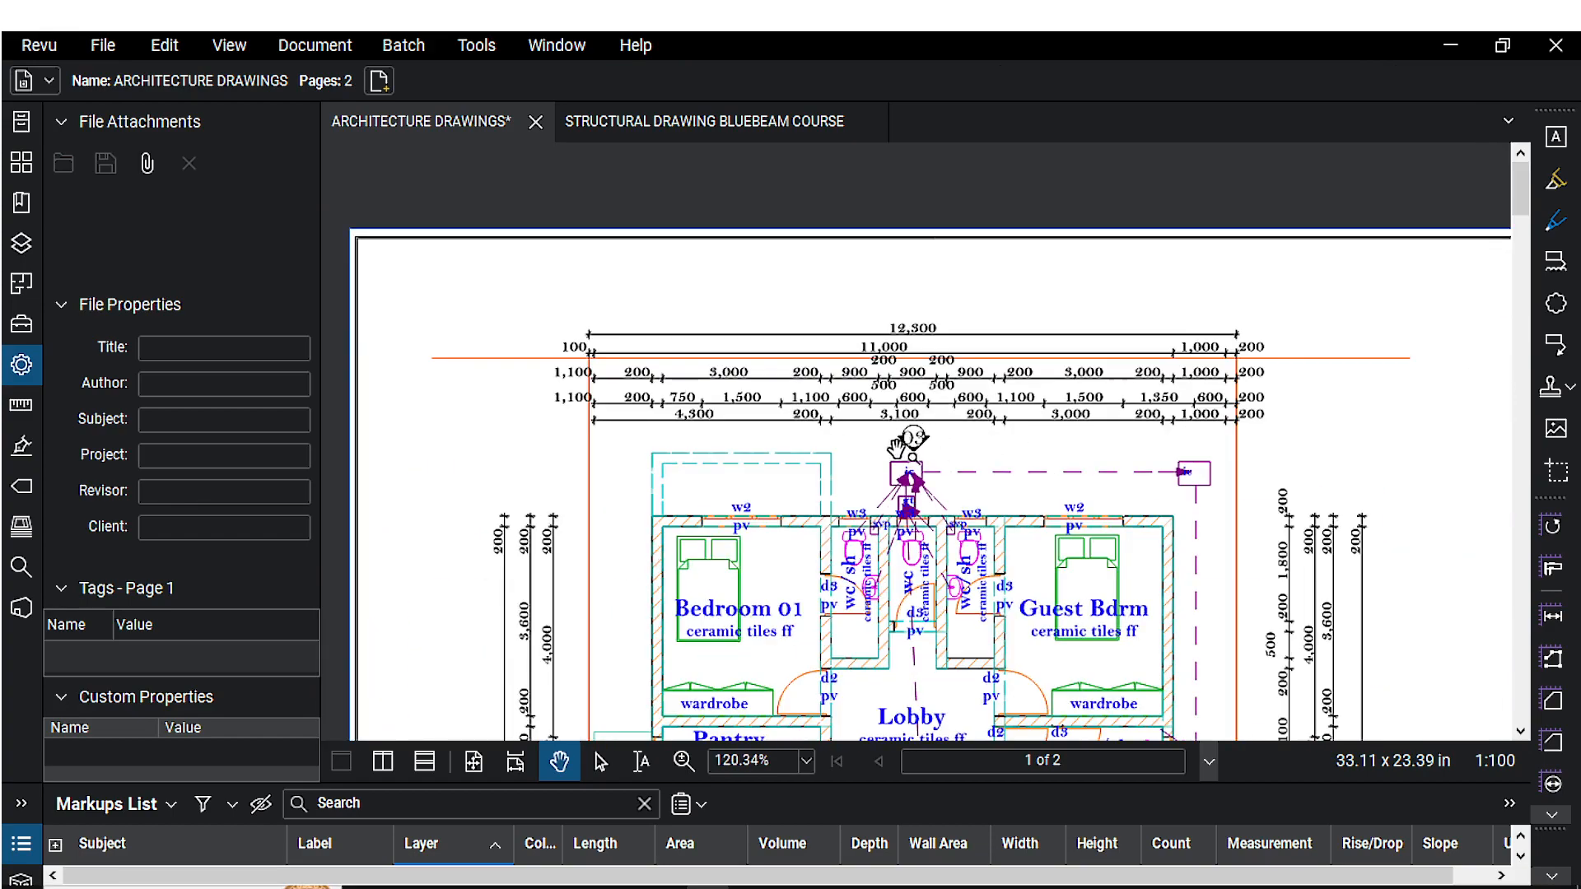
scroll(900, 461, up, 1)
drag(899, 461, 848, 359)
scroll(848, 359, down, 2)
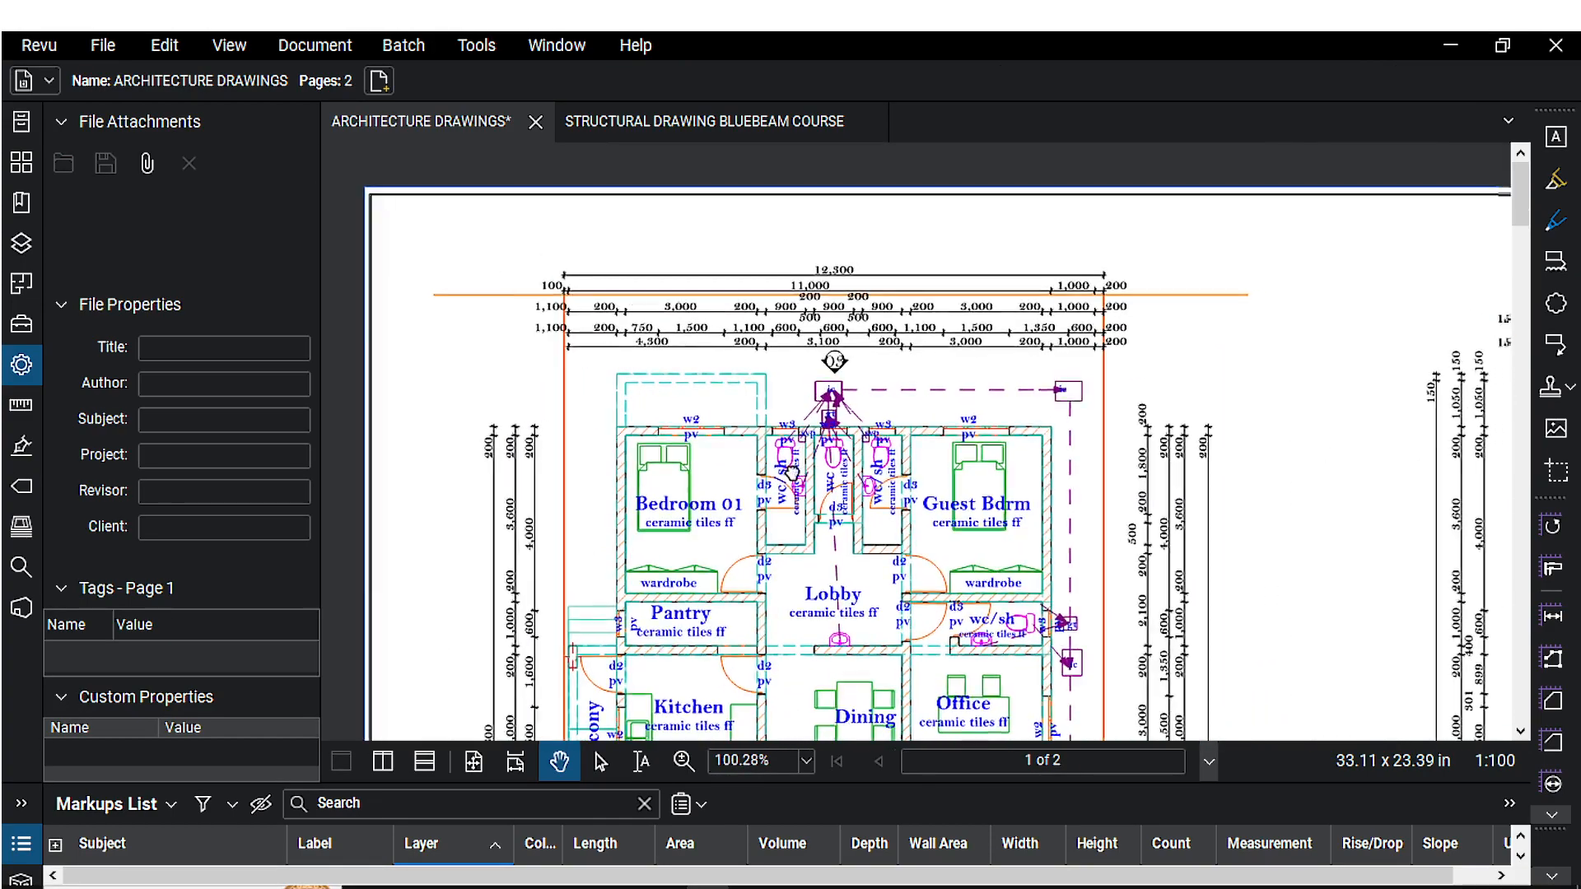
drag(796, 478, 700, 294)
scroll(848, 412, down, 2)
drag(848, 412, 744, 387)
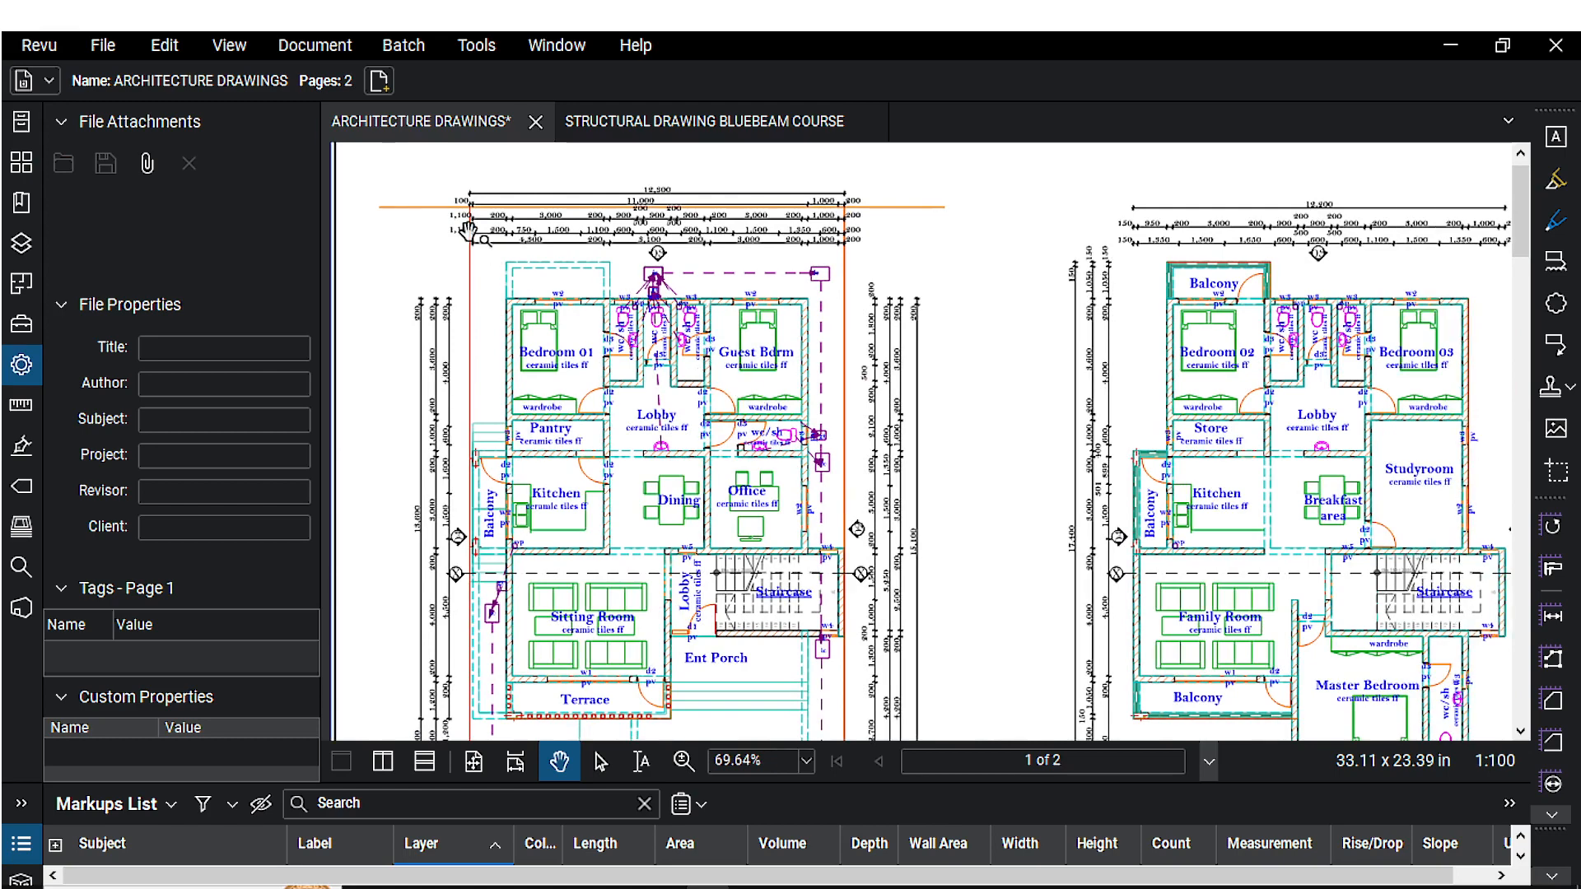
scroll(461, 198, up, 6)
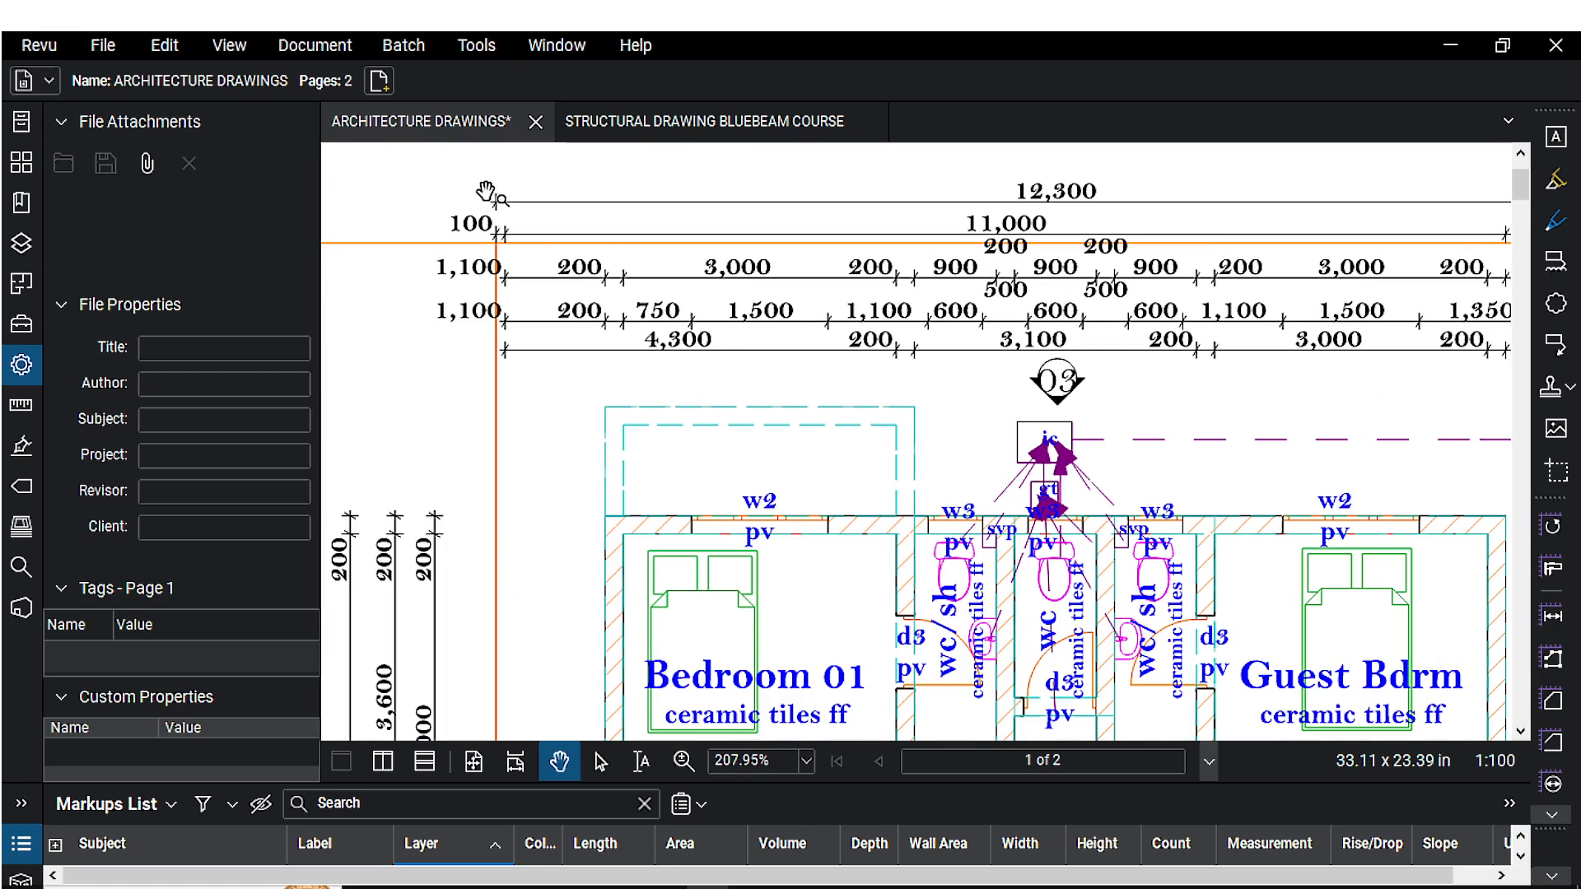
scroll(659, 363, down, 3)
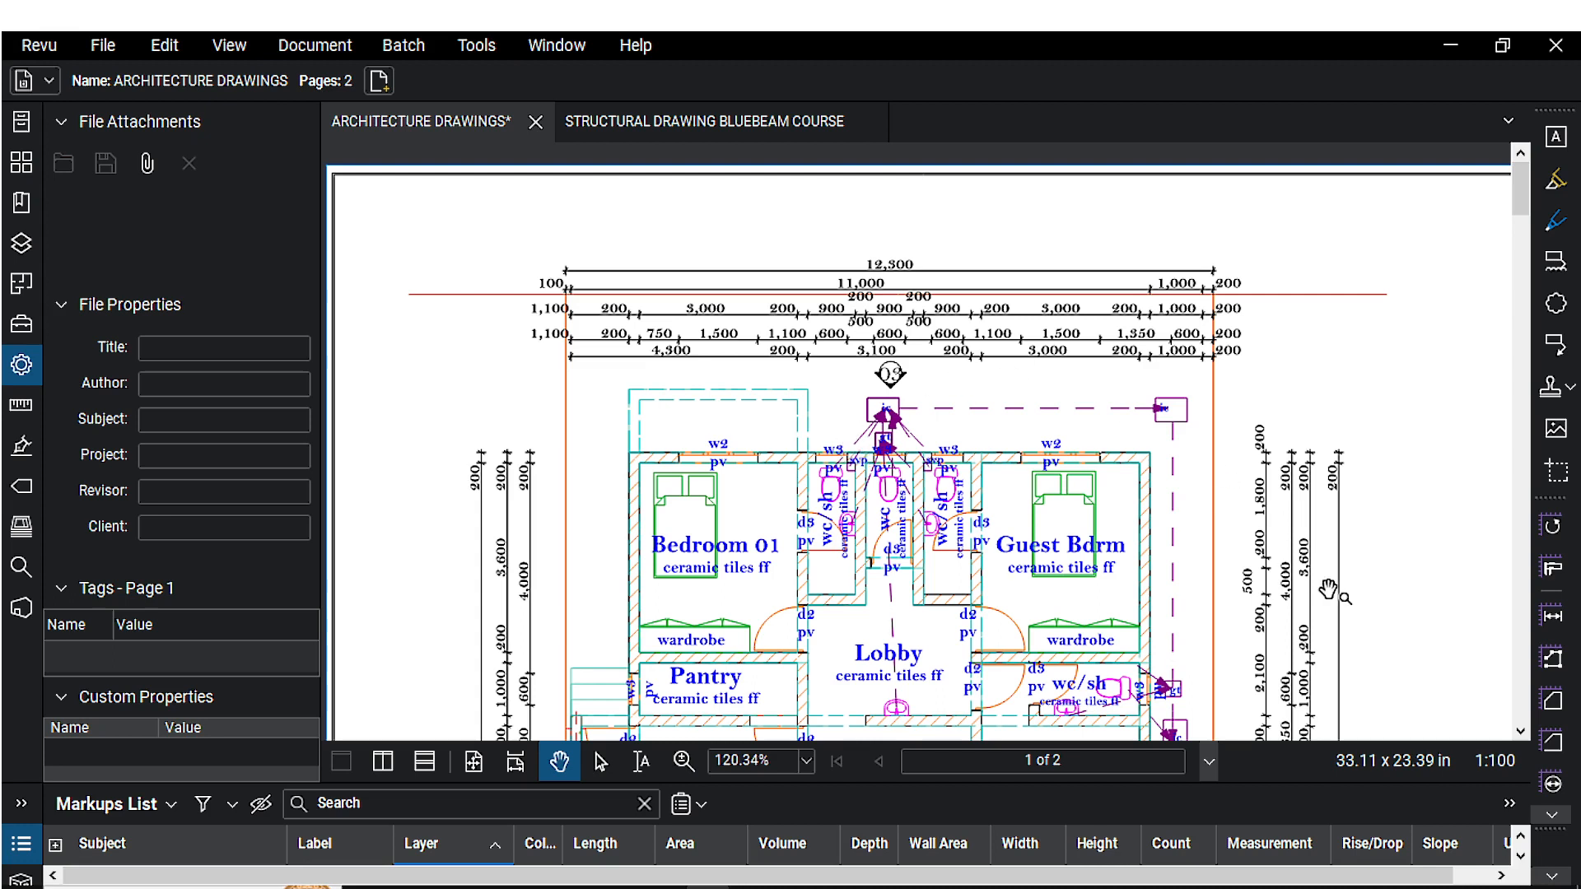
Step: Start calibrating the page scale and pick the left end of the overall 12,300 dimension as the first point
click(1492, 763)
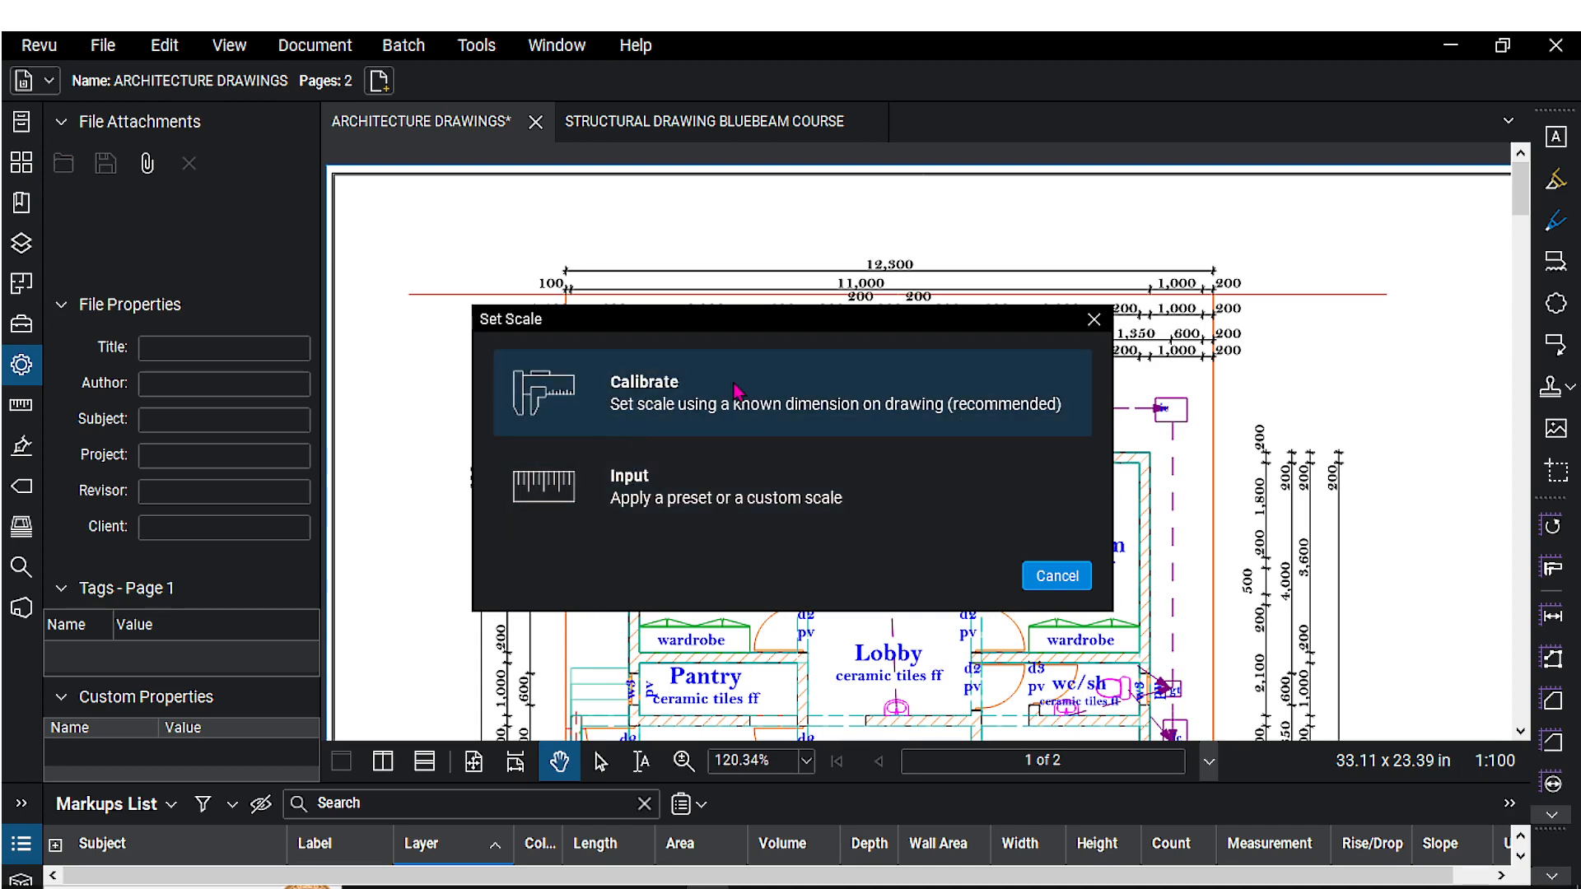
click(683, 400)
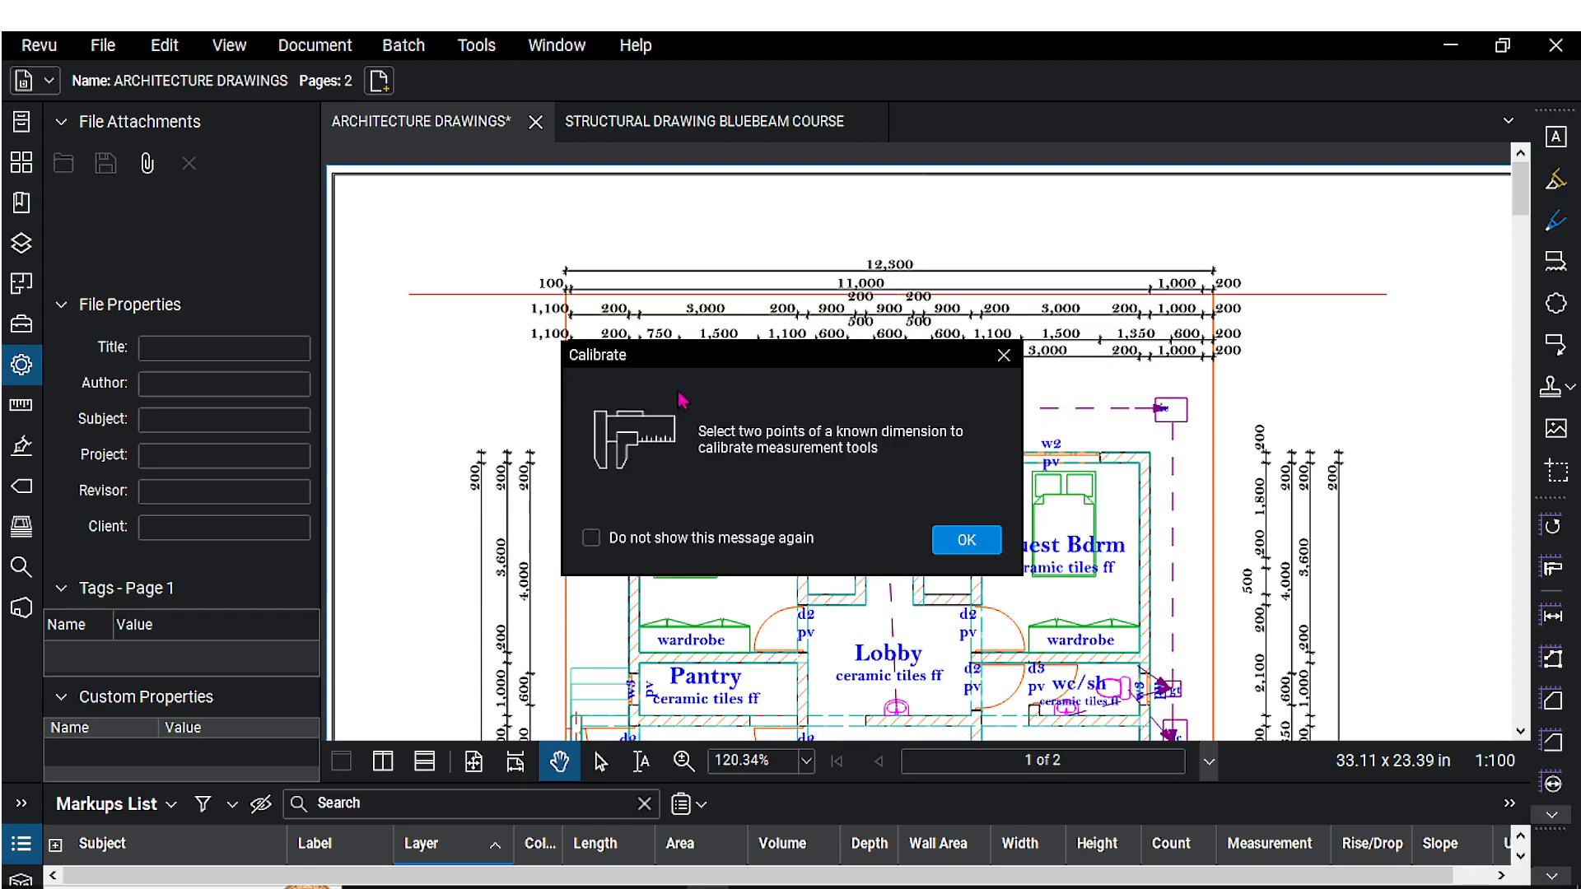
click(967, 540)
scroll(569, 350, up, 5)
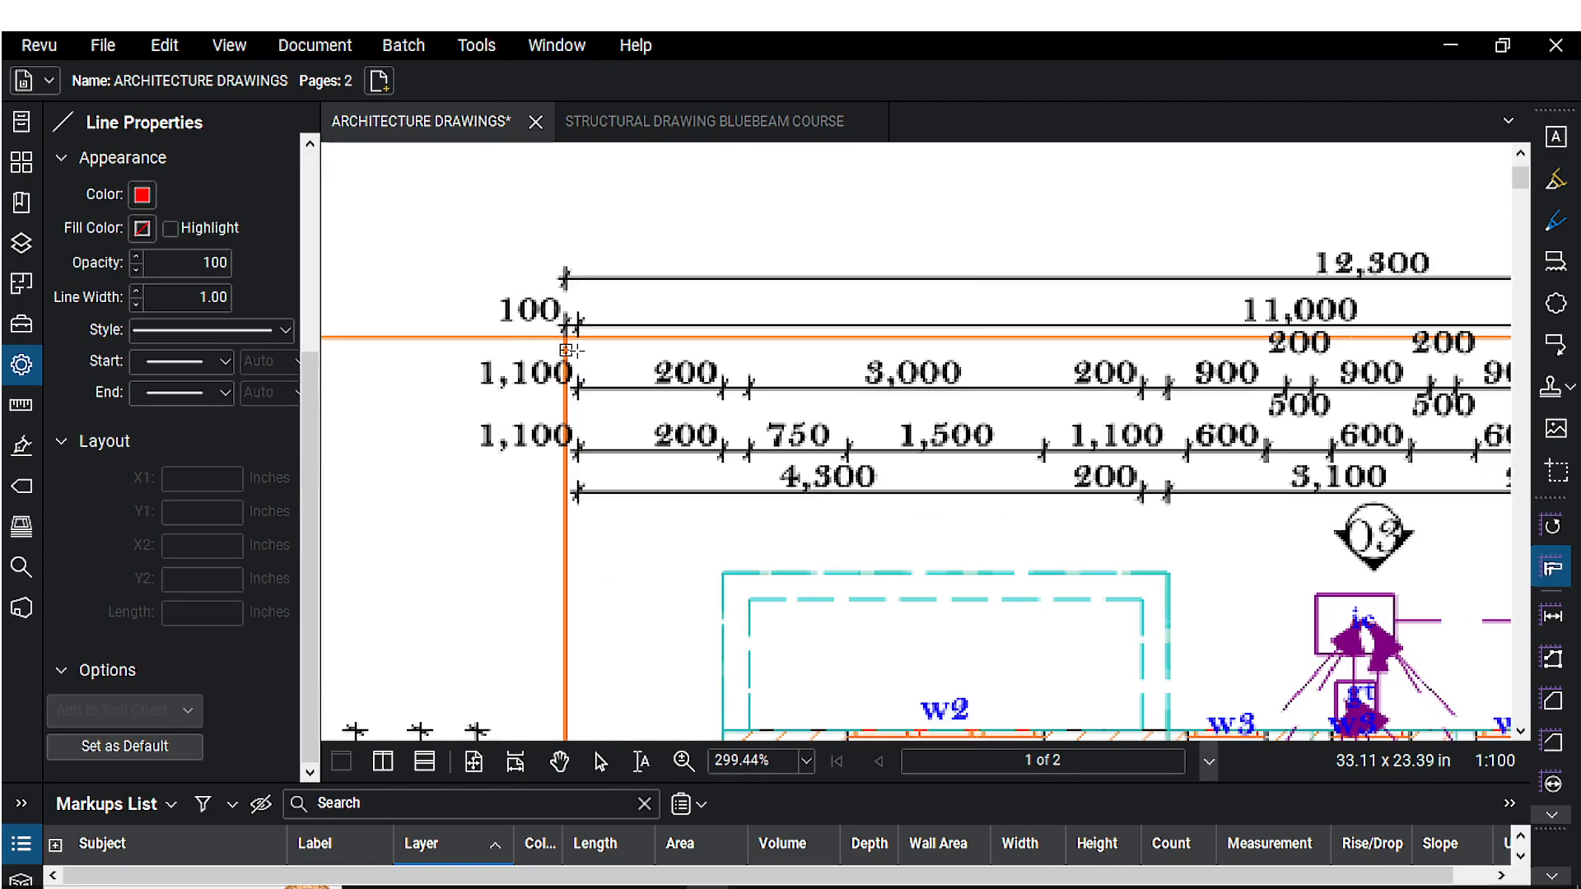
scroll(569, 350, down, 5)
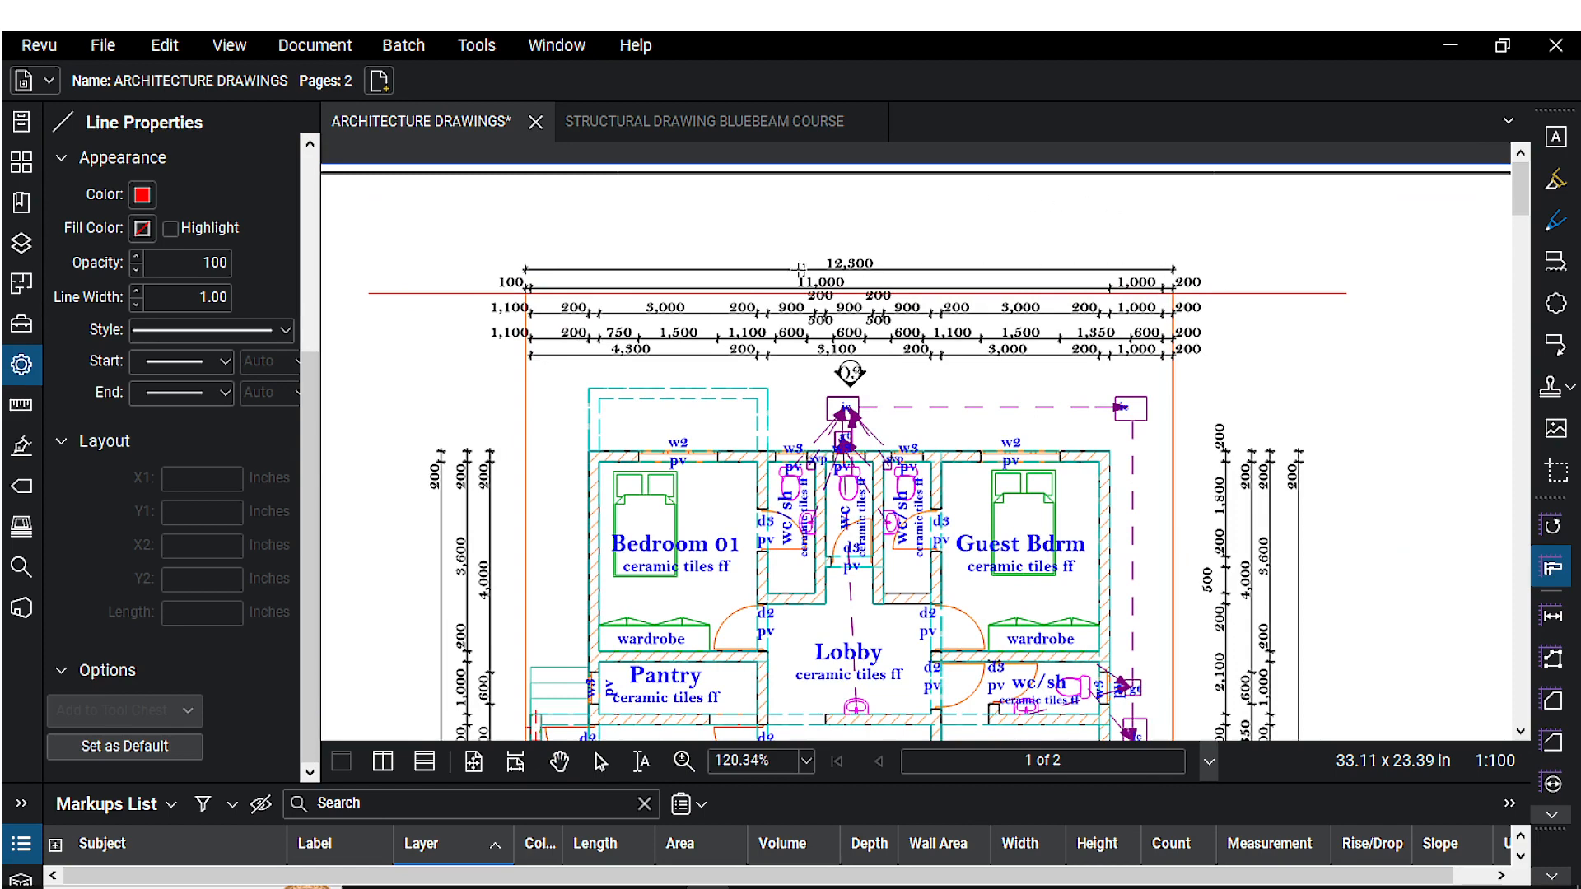
scroll(813, 263, up, 4)
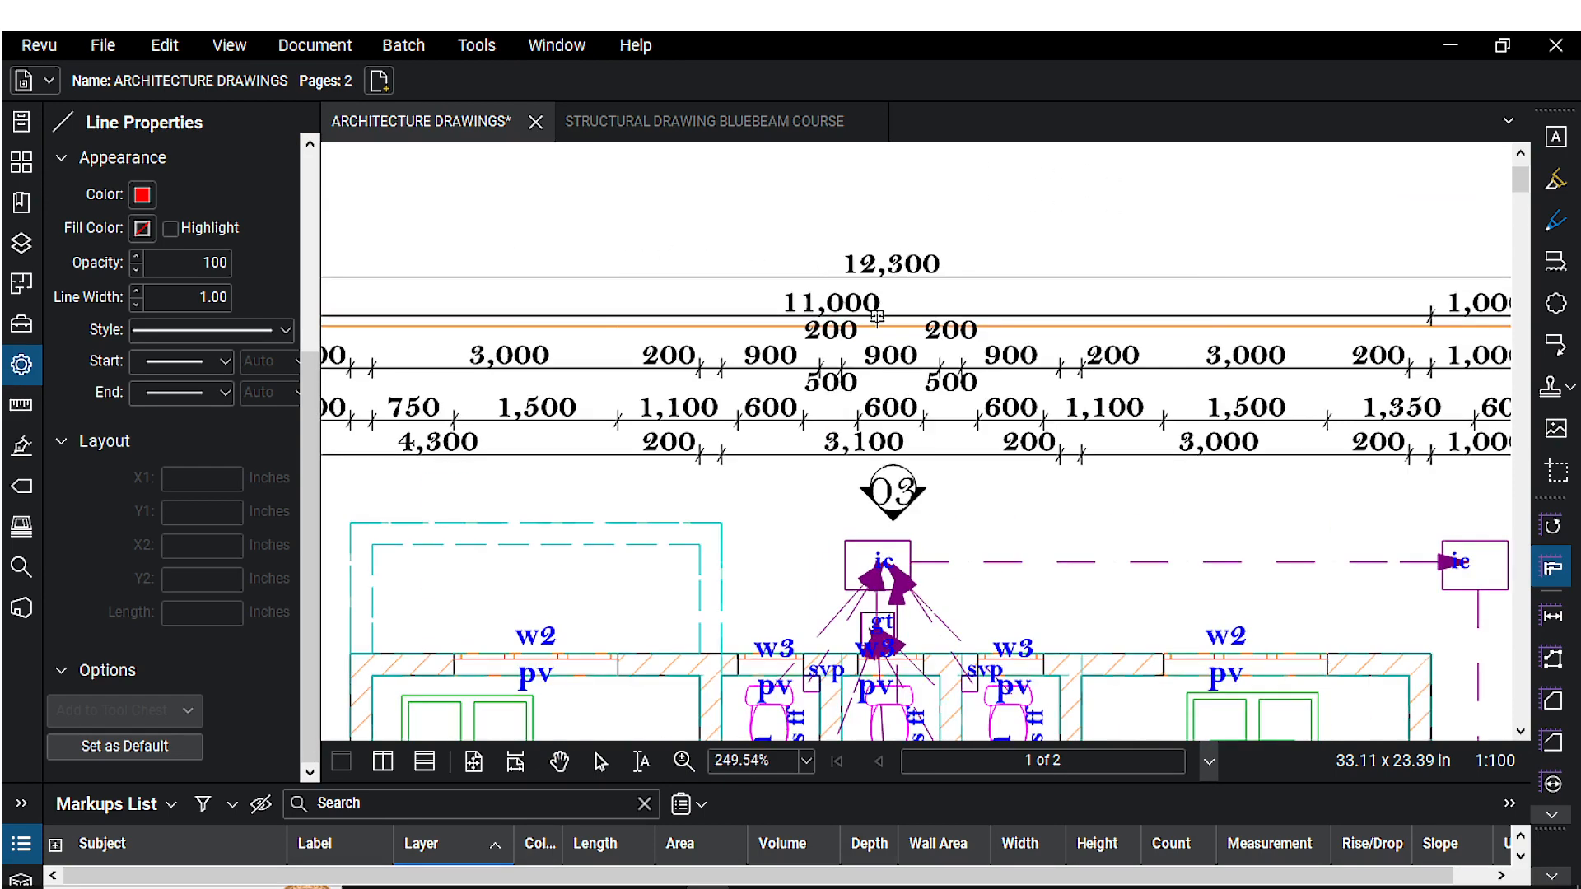
scroll(877, 317, down, 3)
scroll(556, 250, up, 4)
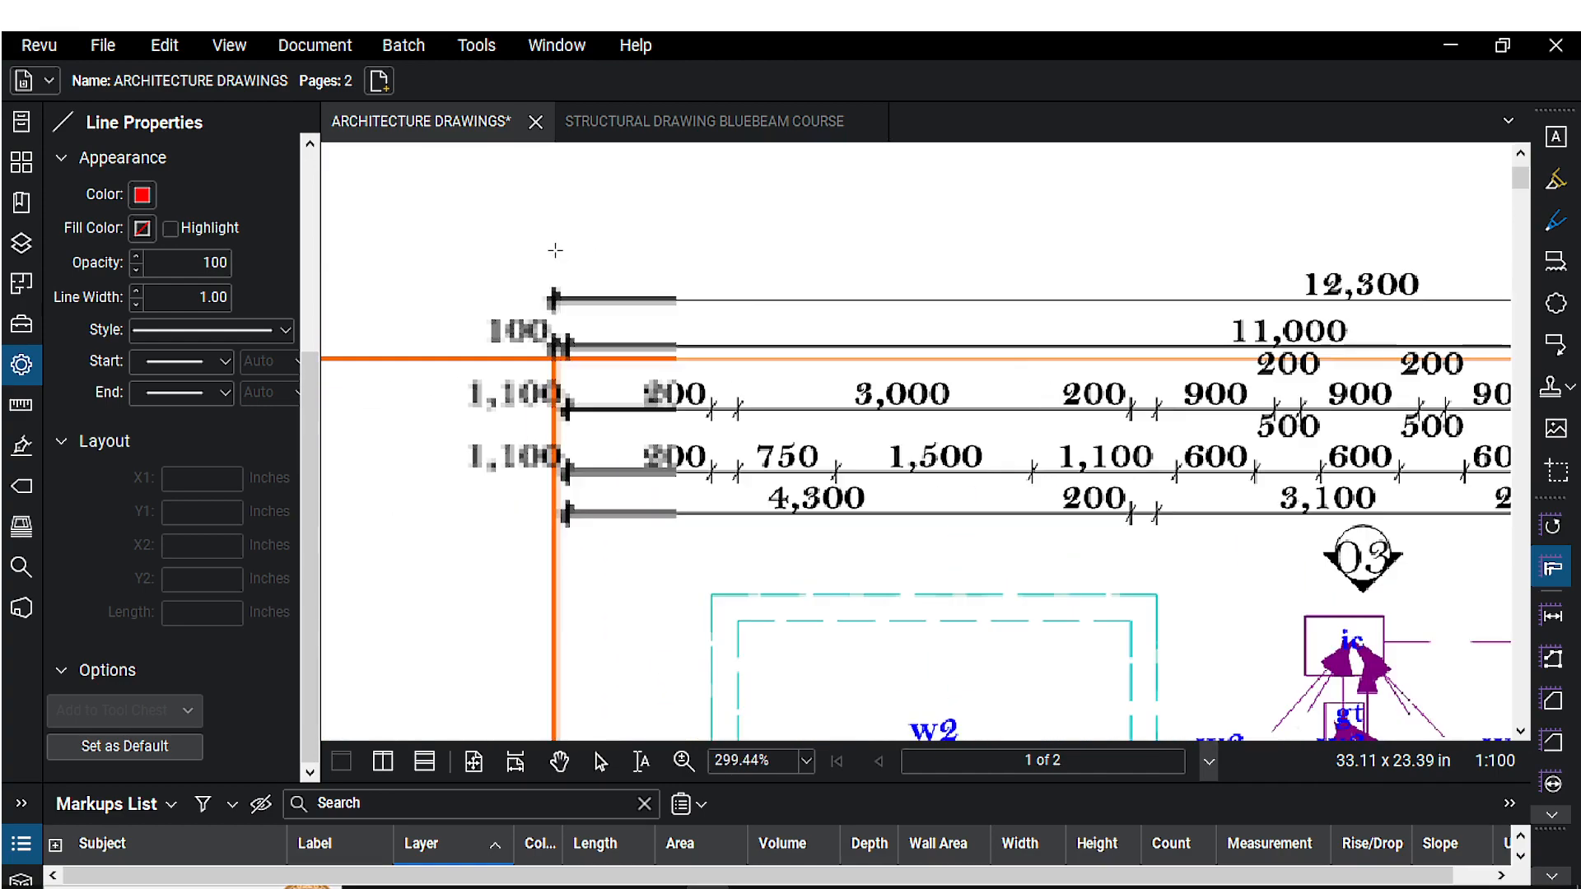
scroll(556, 250, up, 4)
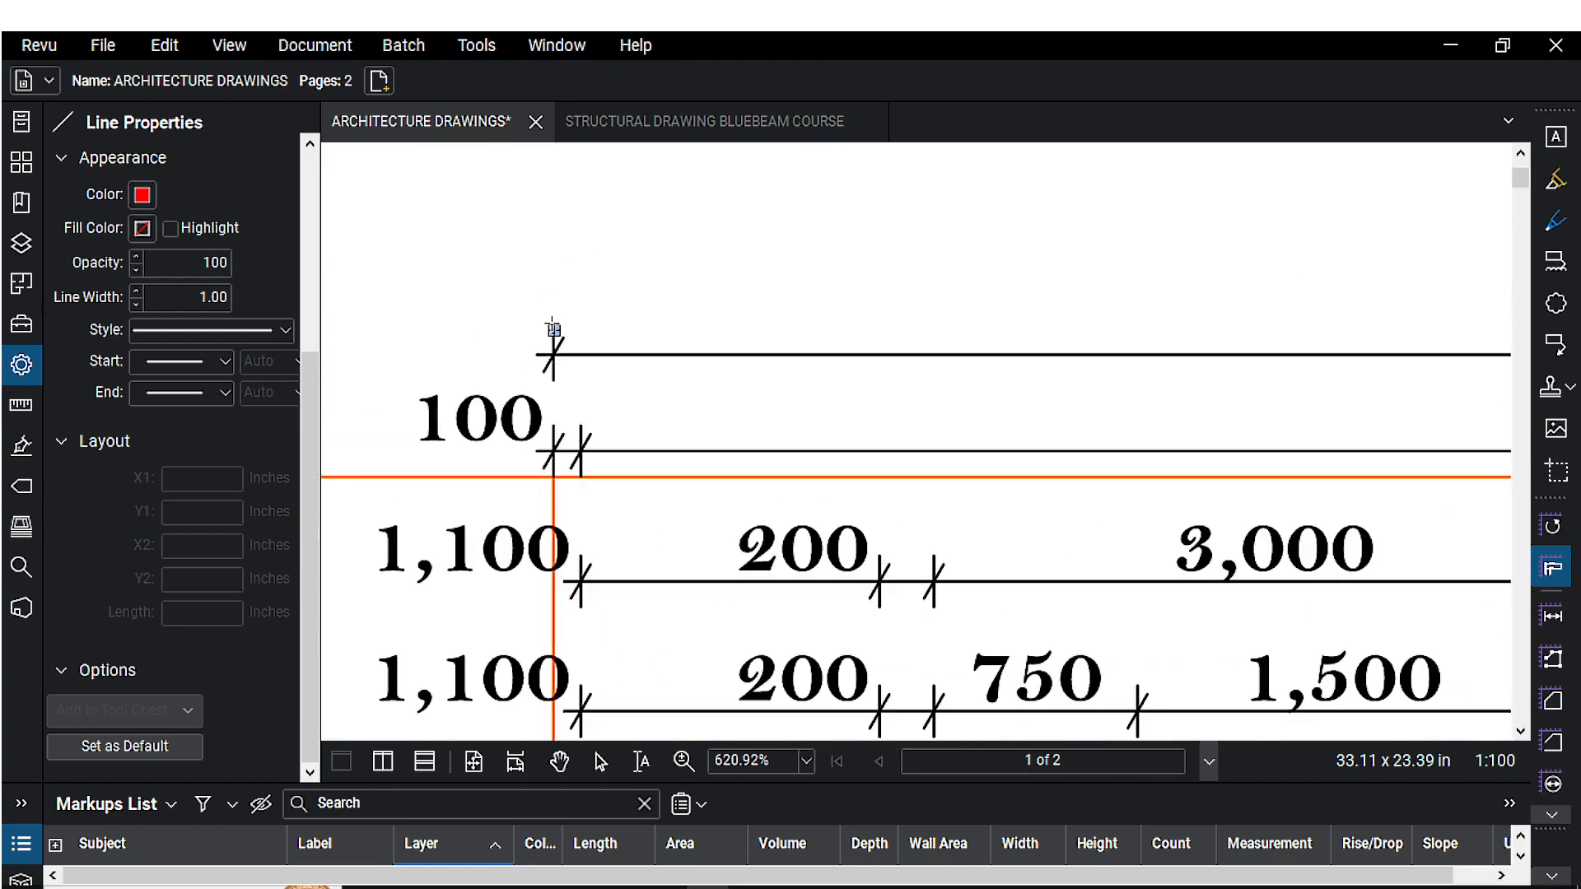
click(560, 316)
Step: Pick the right end of the overall 12,300 dimension as the second calibration point
scroll(804, 311, down, 5)
scroll(529, 261, down, 8)
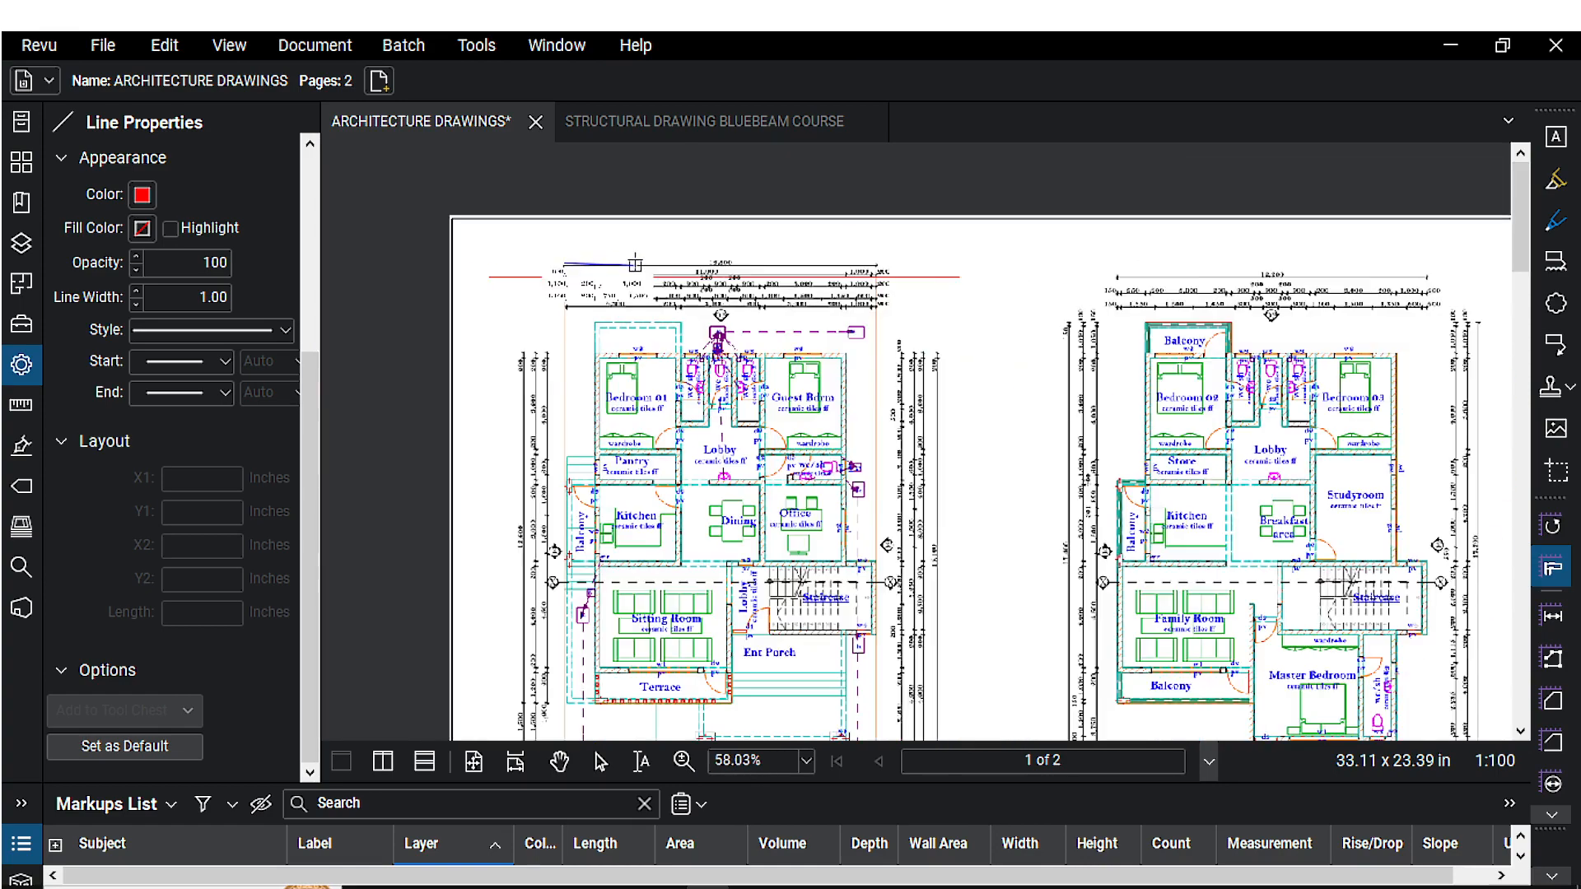
scroll(914, 246, up, 9)
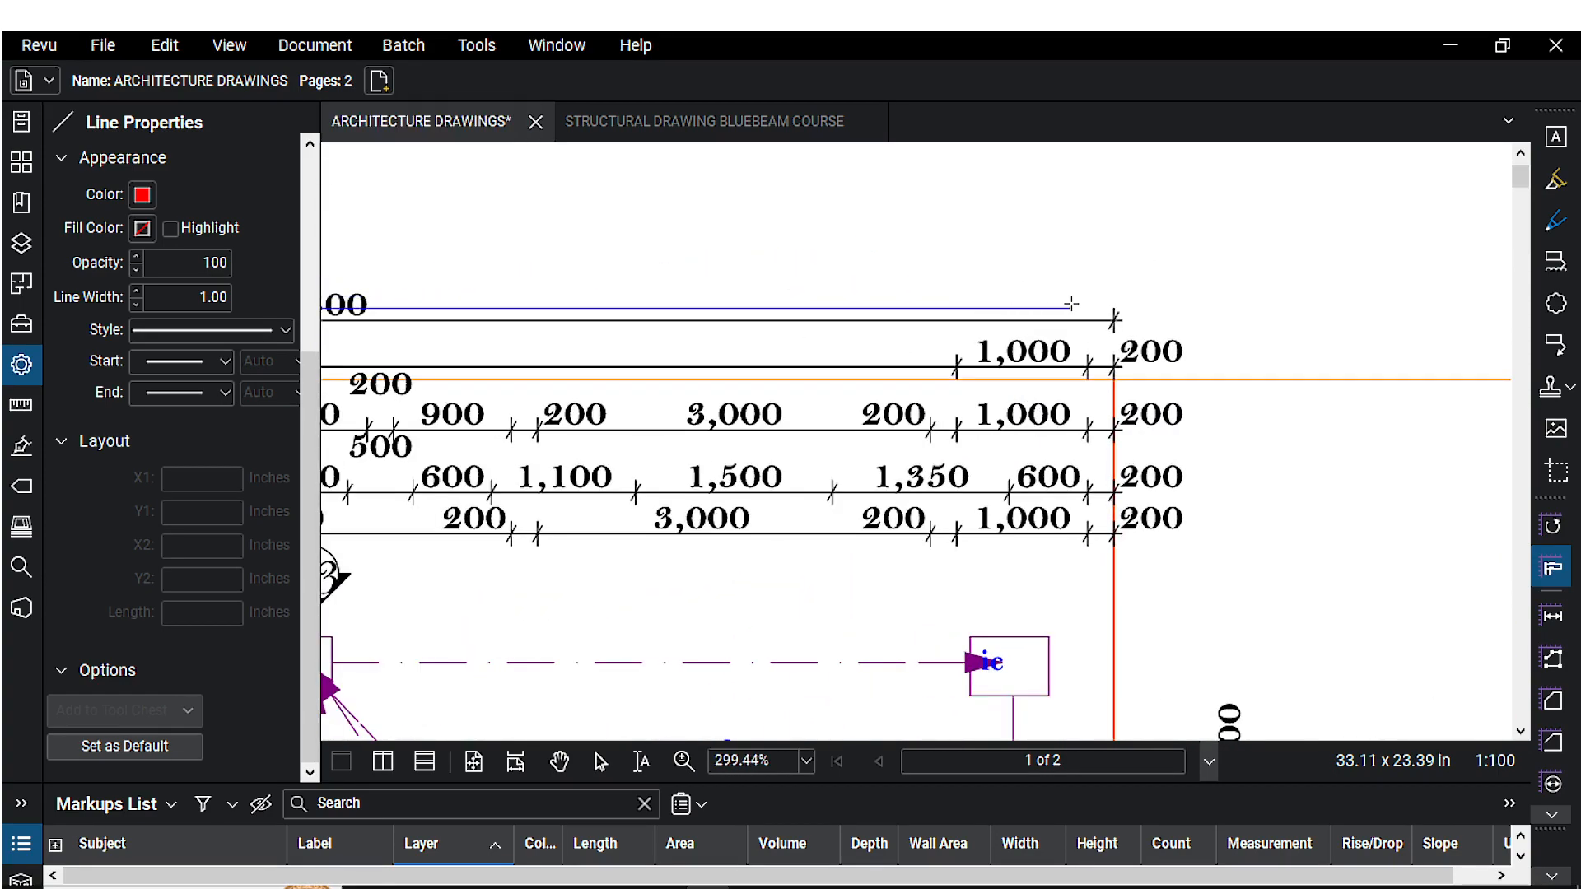
scroll(1114, 308, up, 5)
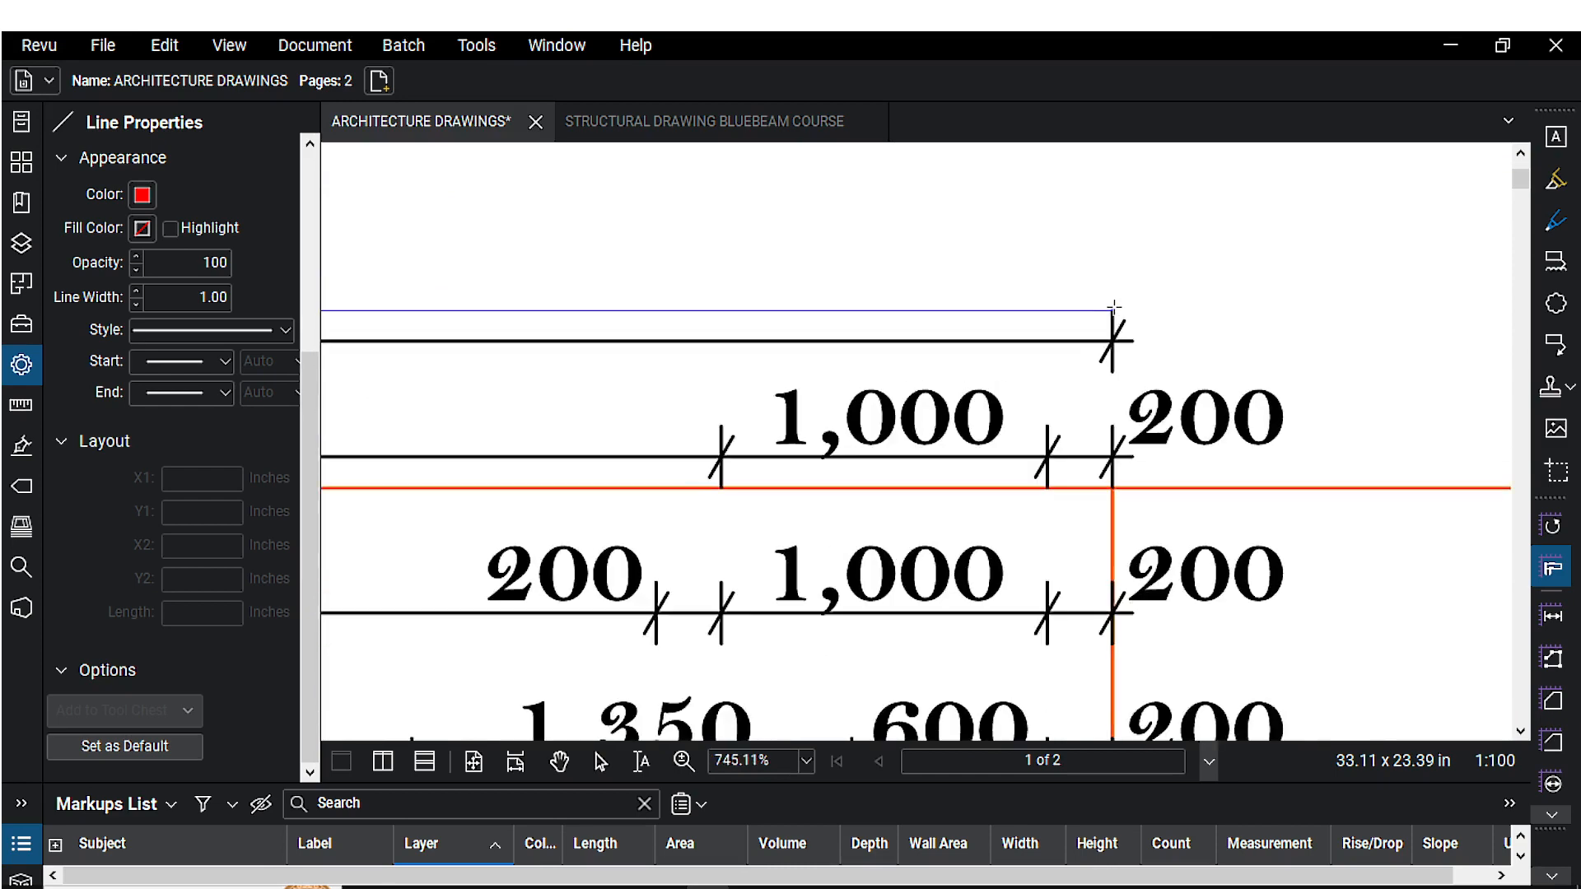
click(1095, 306)
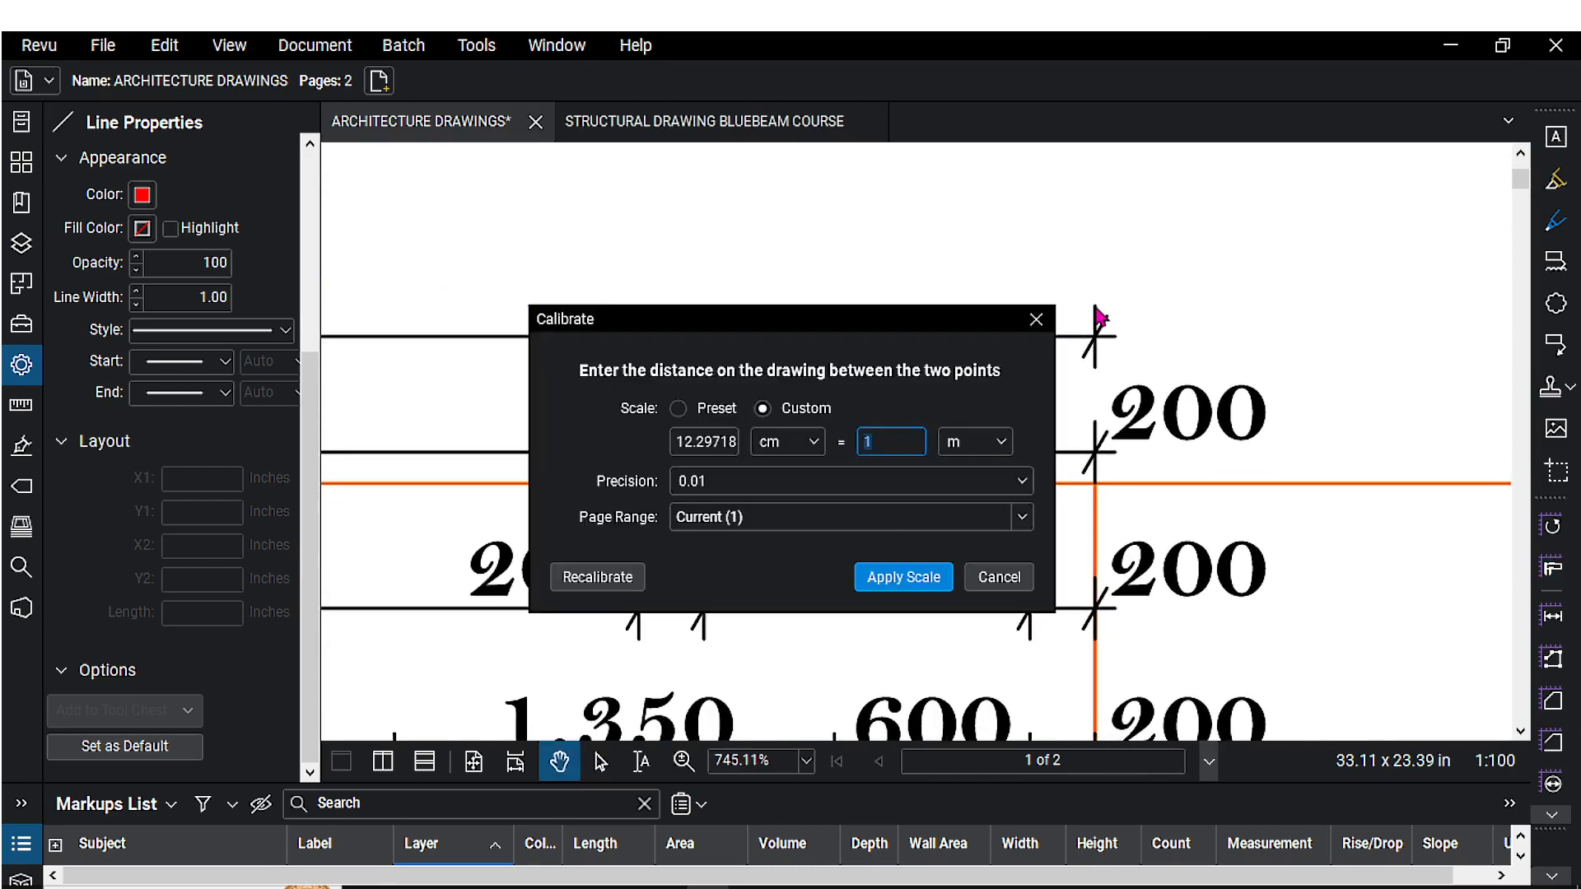
Step: Set the unit of the page distance in the custom calibration scale to mm
drag(811, 326, 864, 272)
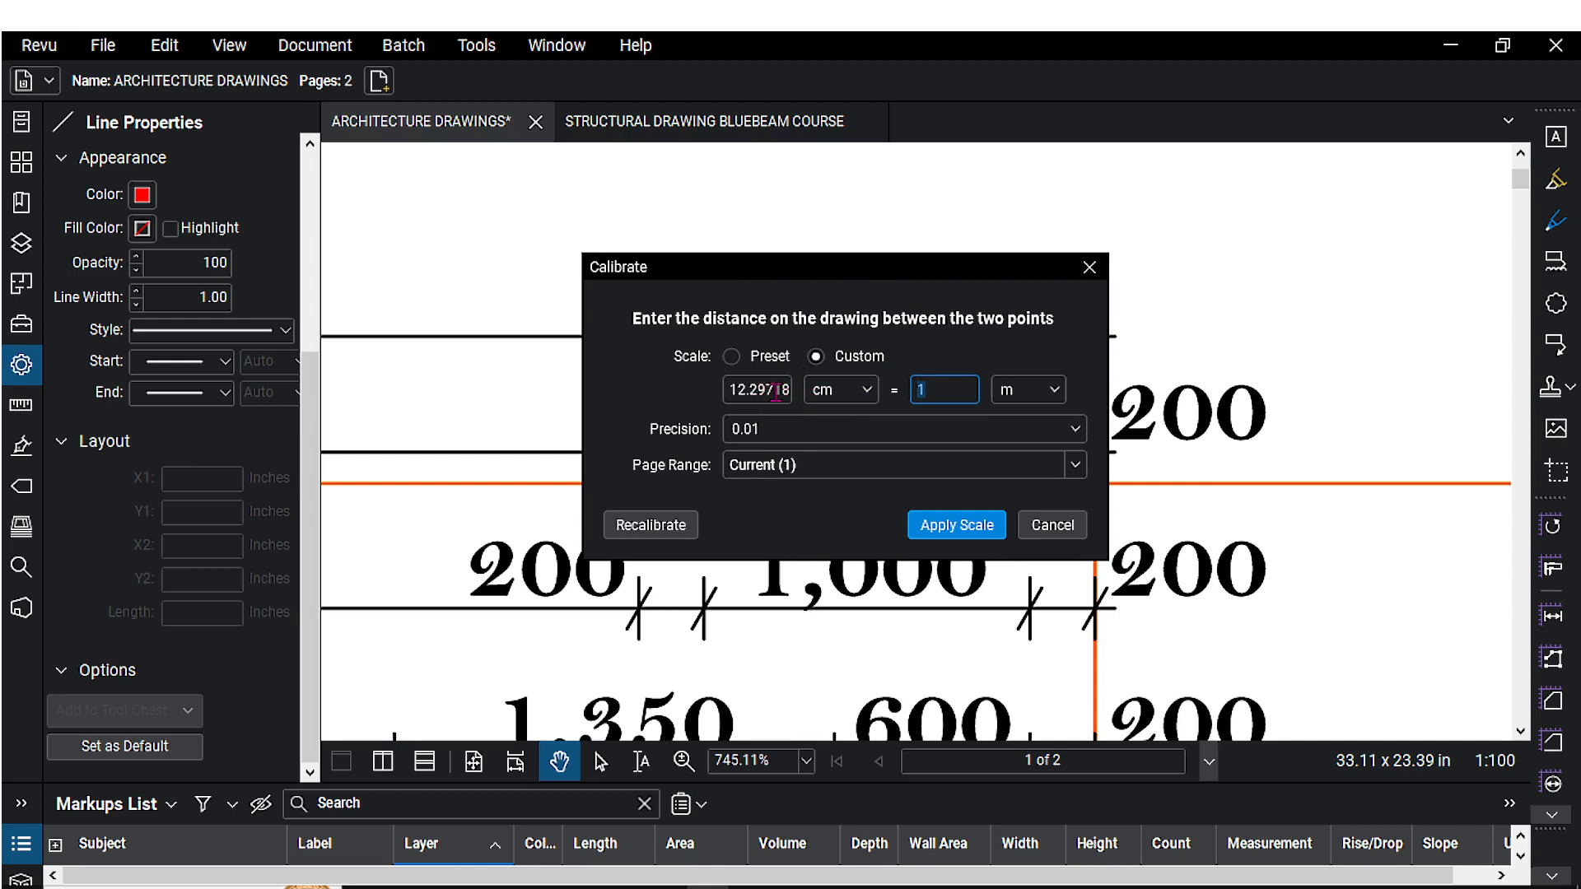
click(871, 394)
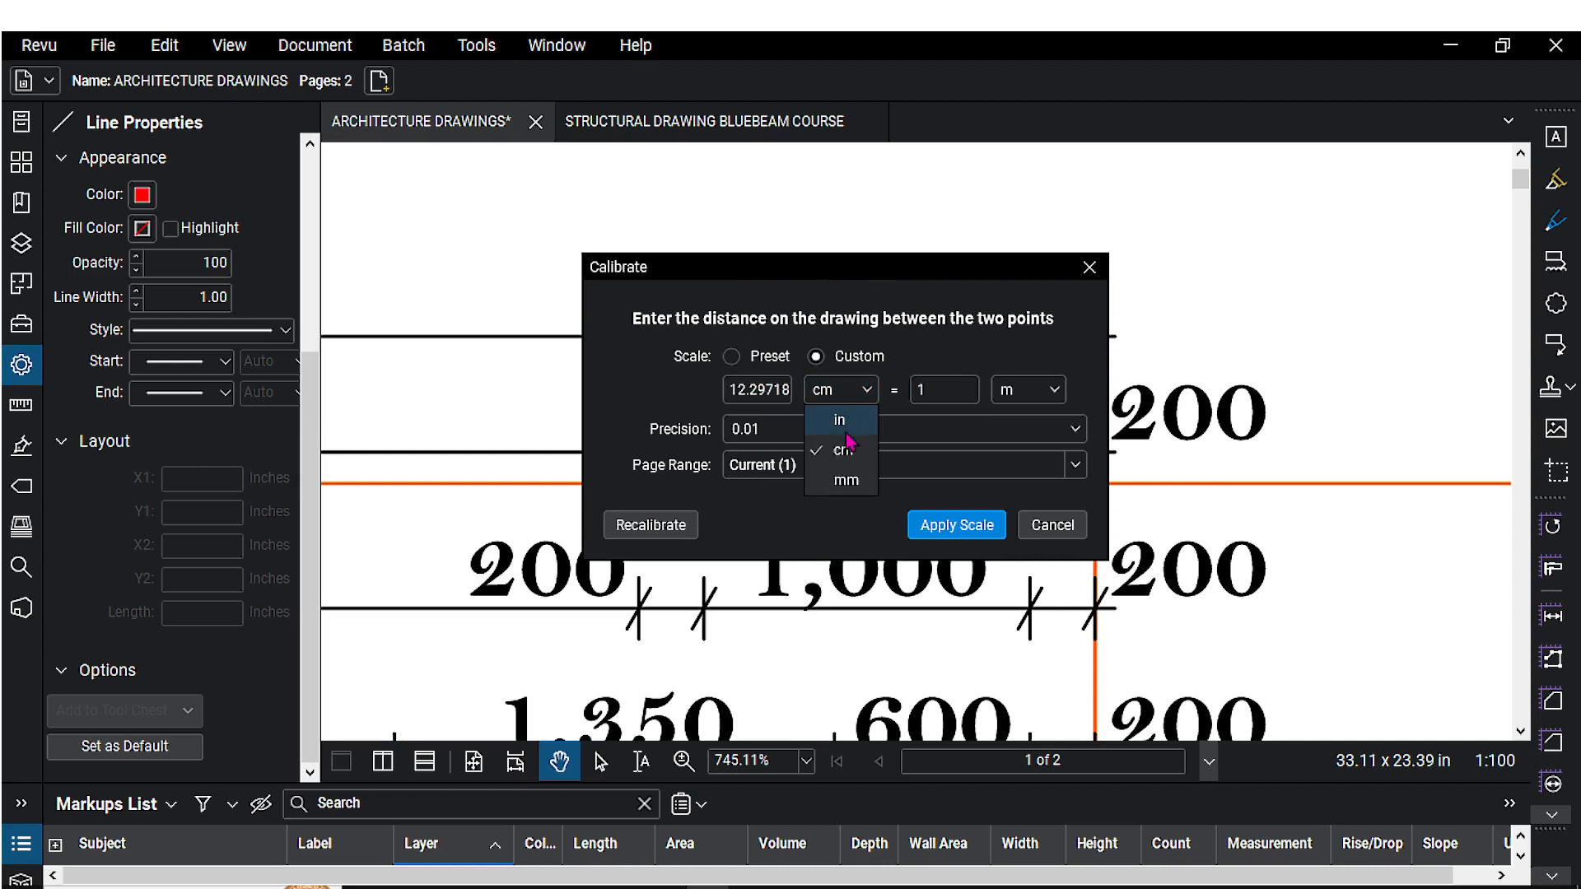
click(844, 482)
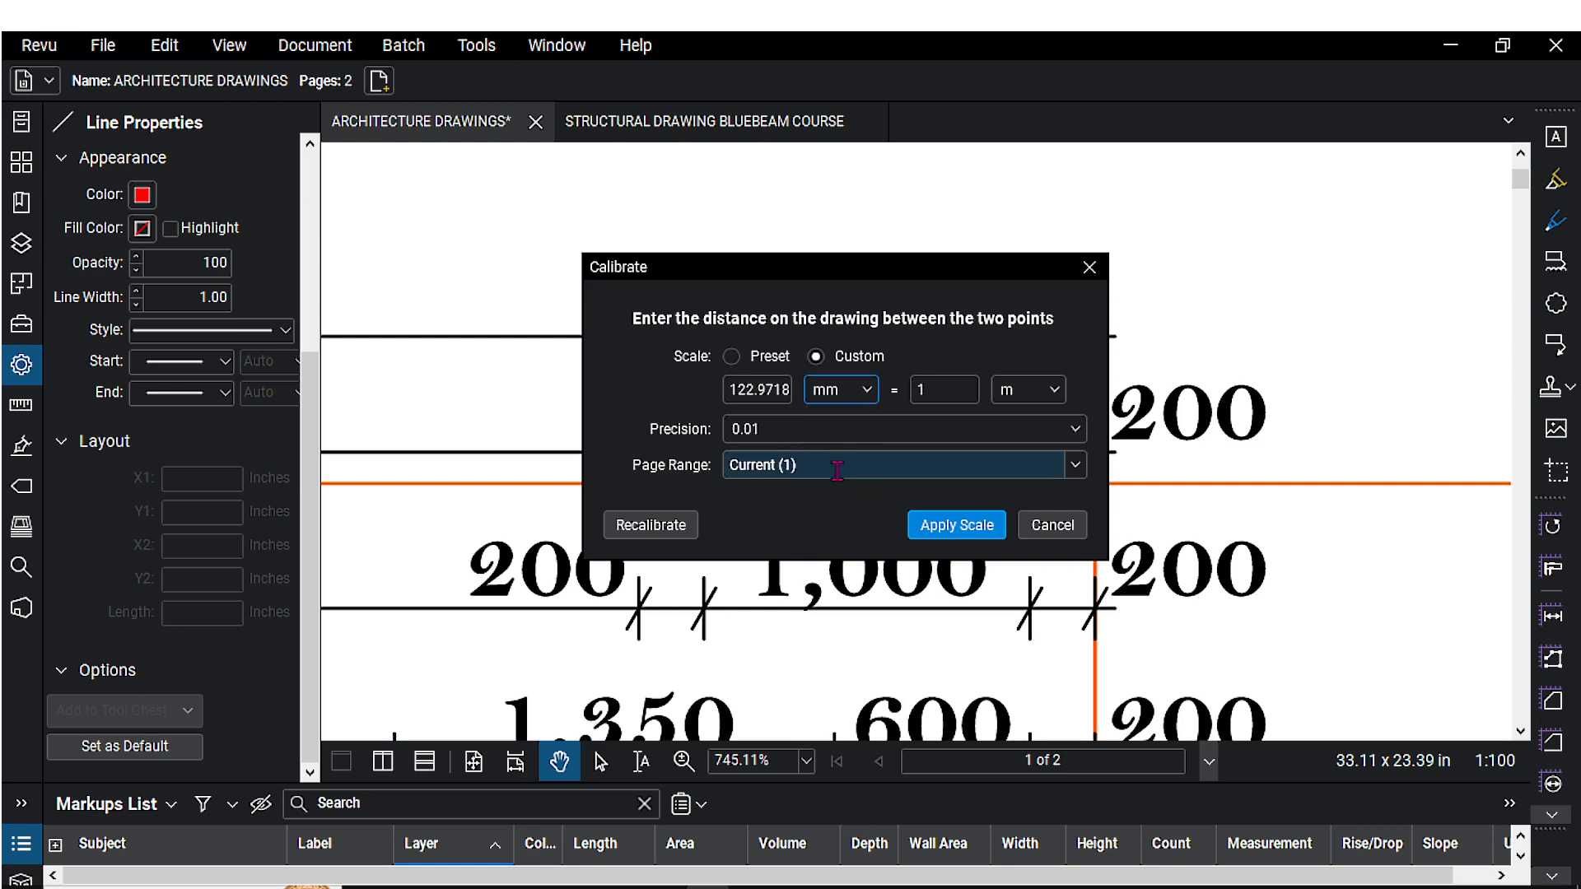
double_click(751, 389)
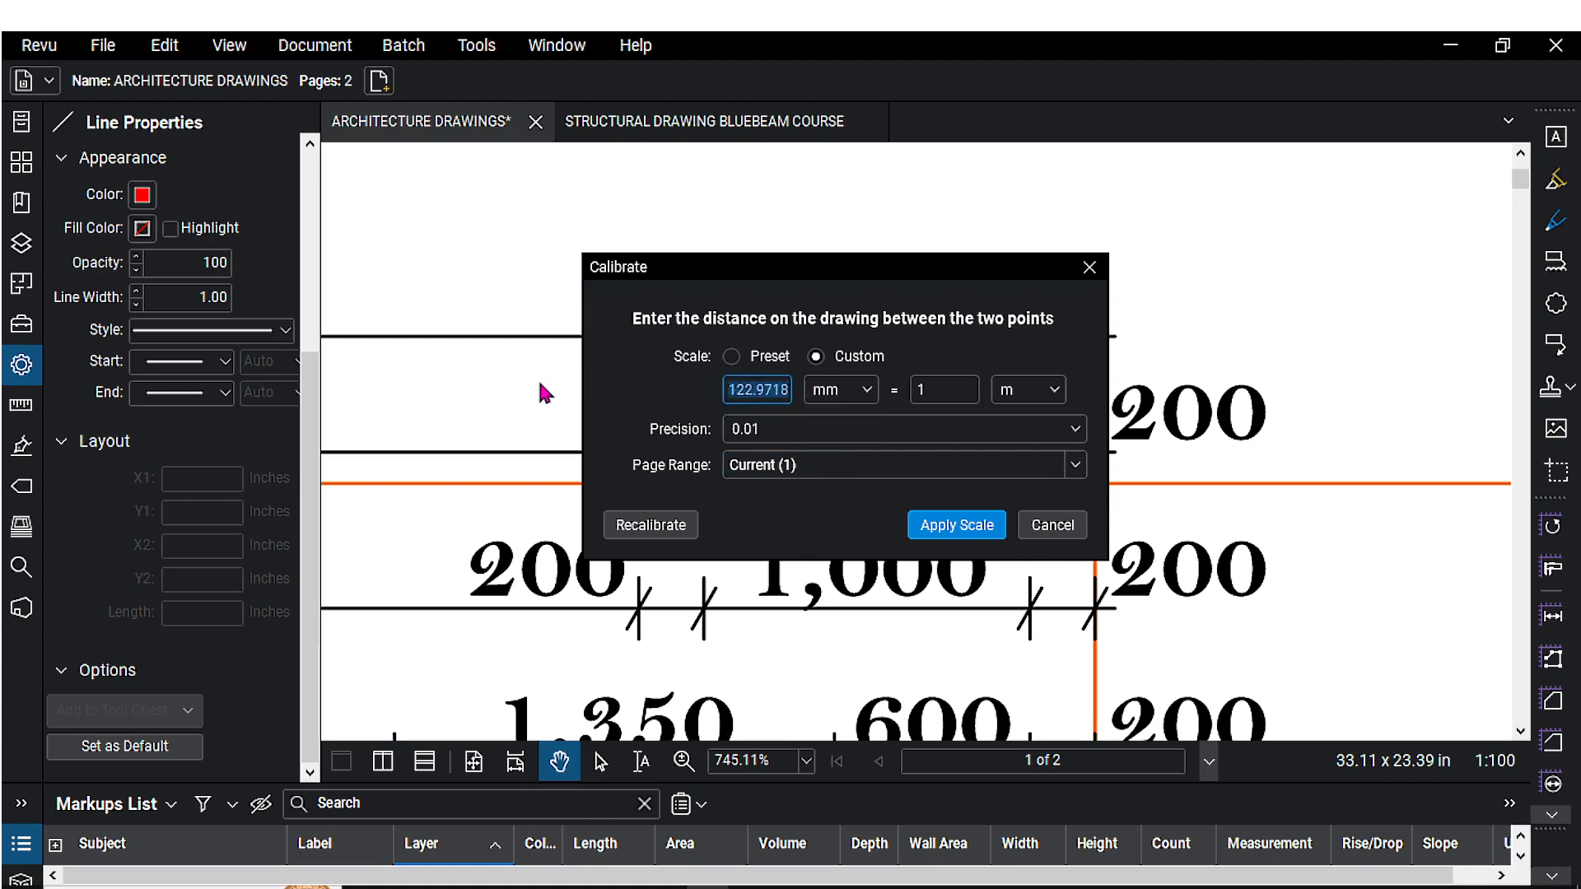
Step: Set the real distance between the two points to 12300 mm and apply the calibrated scale to page 1
double_click(970, 388)
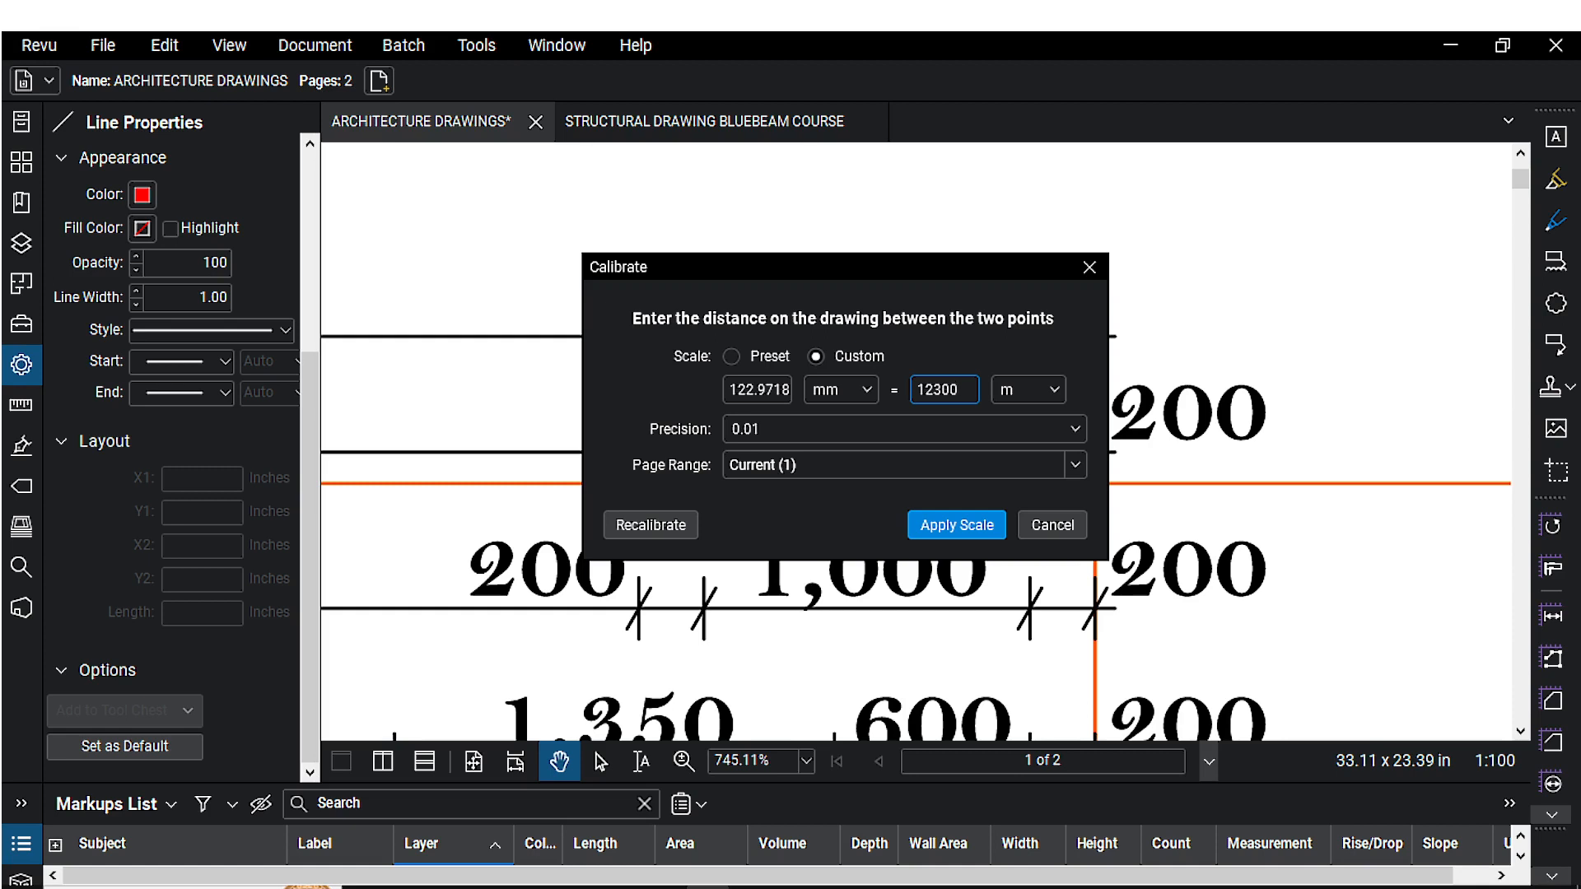
click(1050, 392)
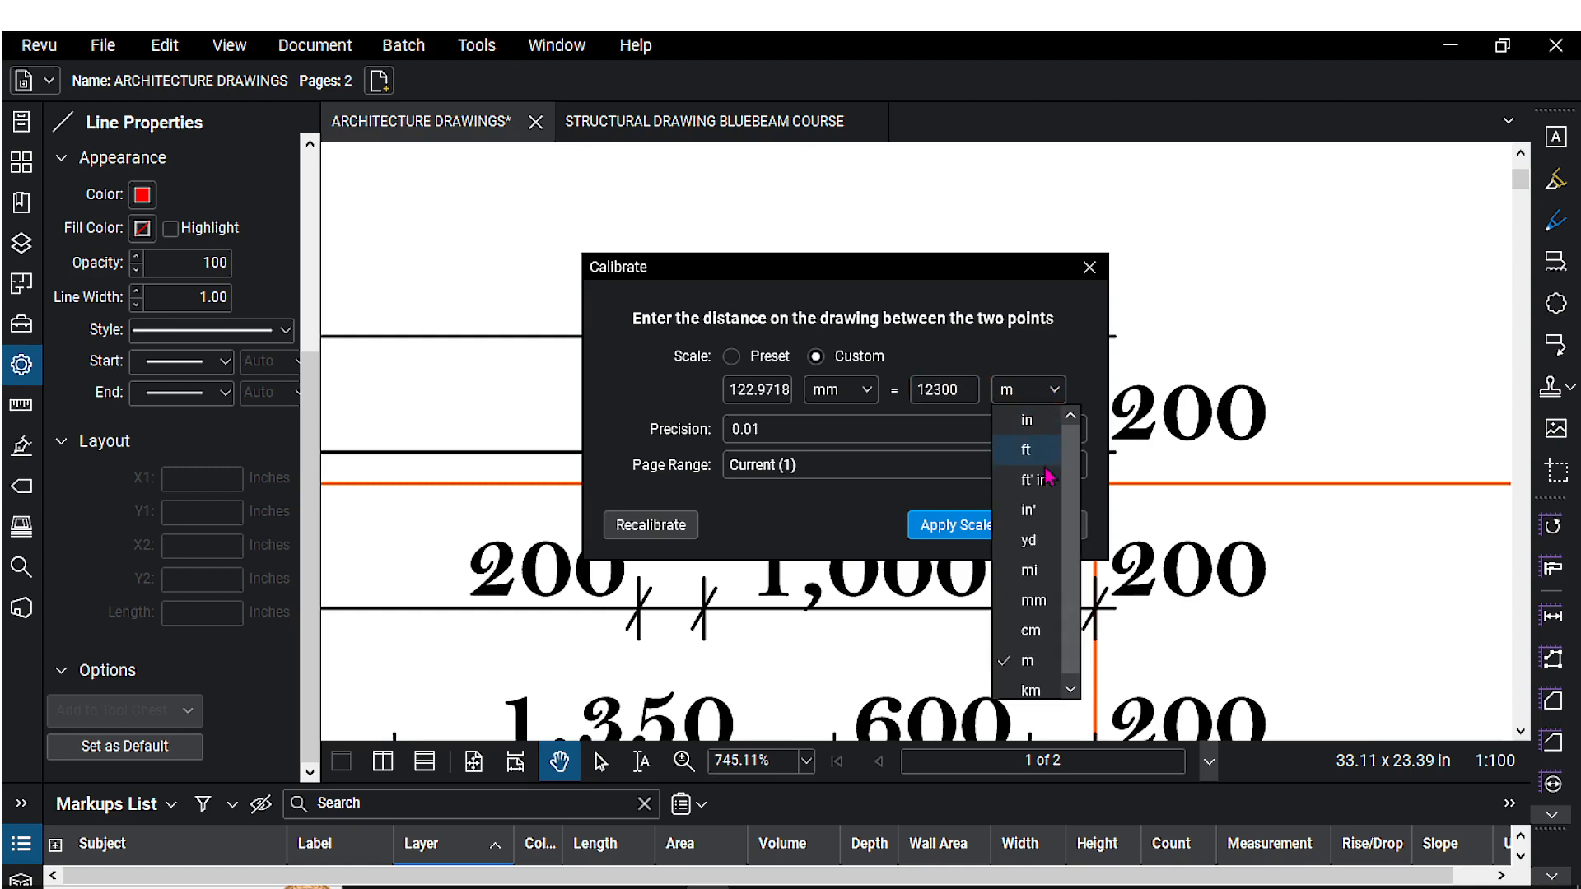
click(1033, 602)
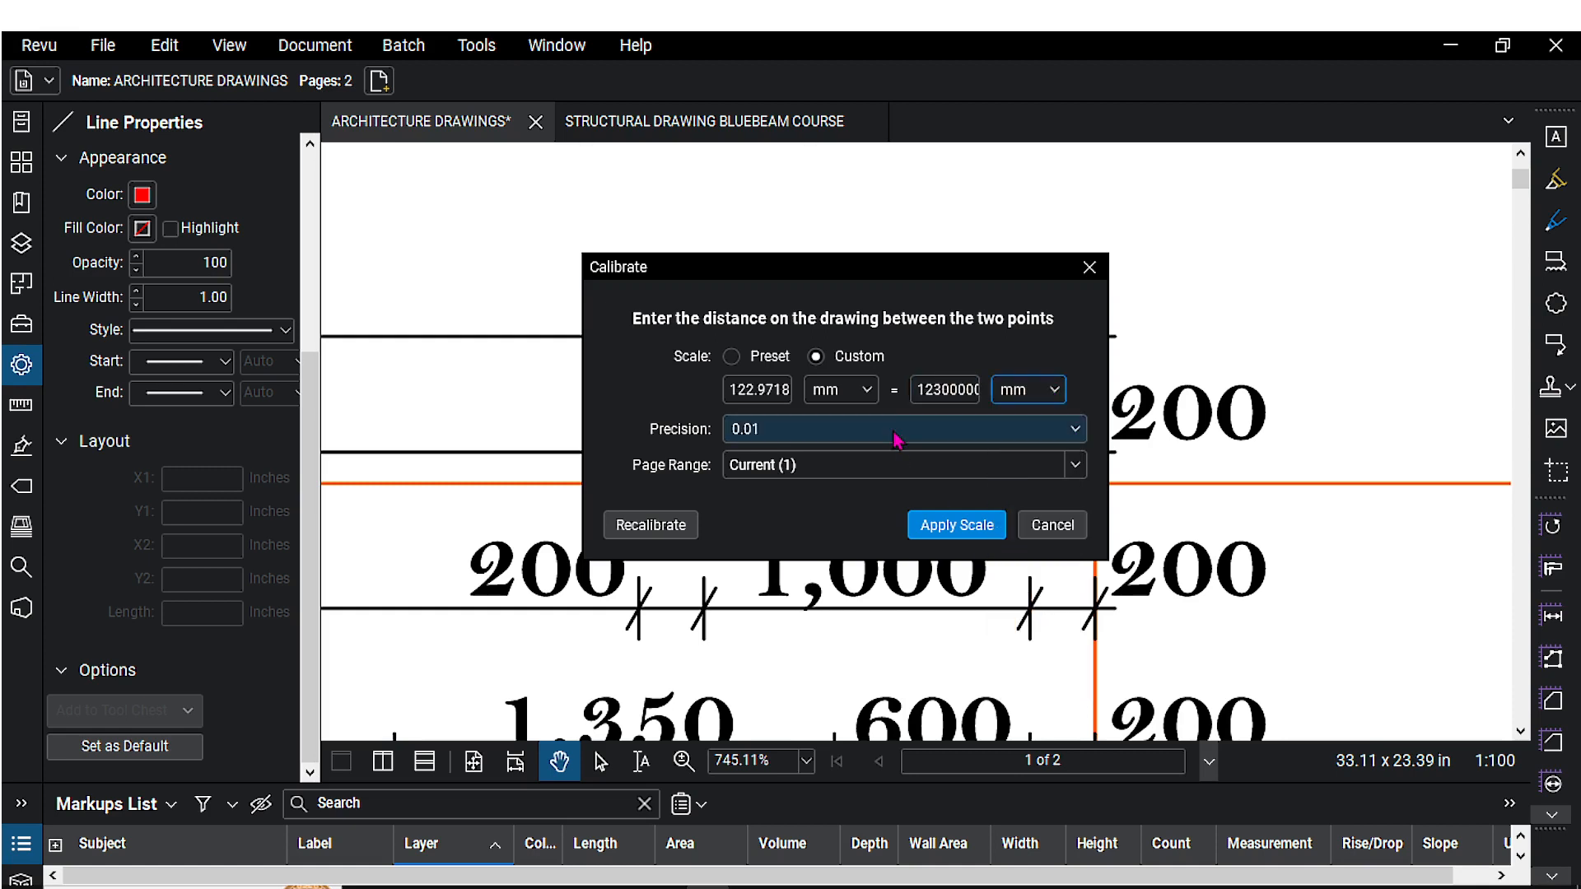
double_click(920, 391)
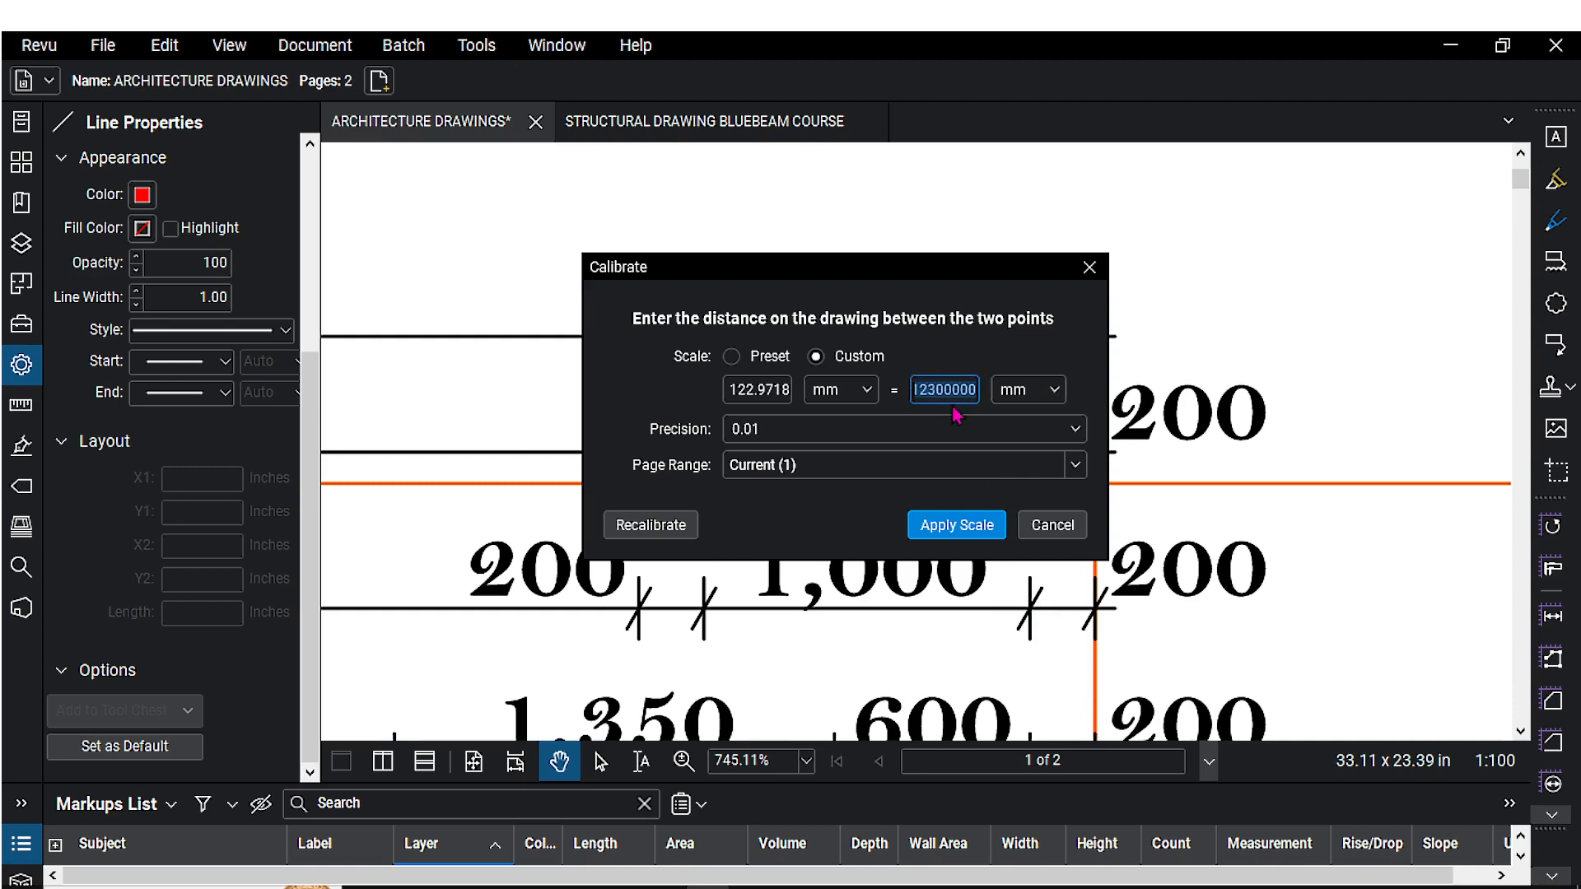
text(1)
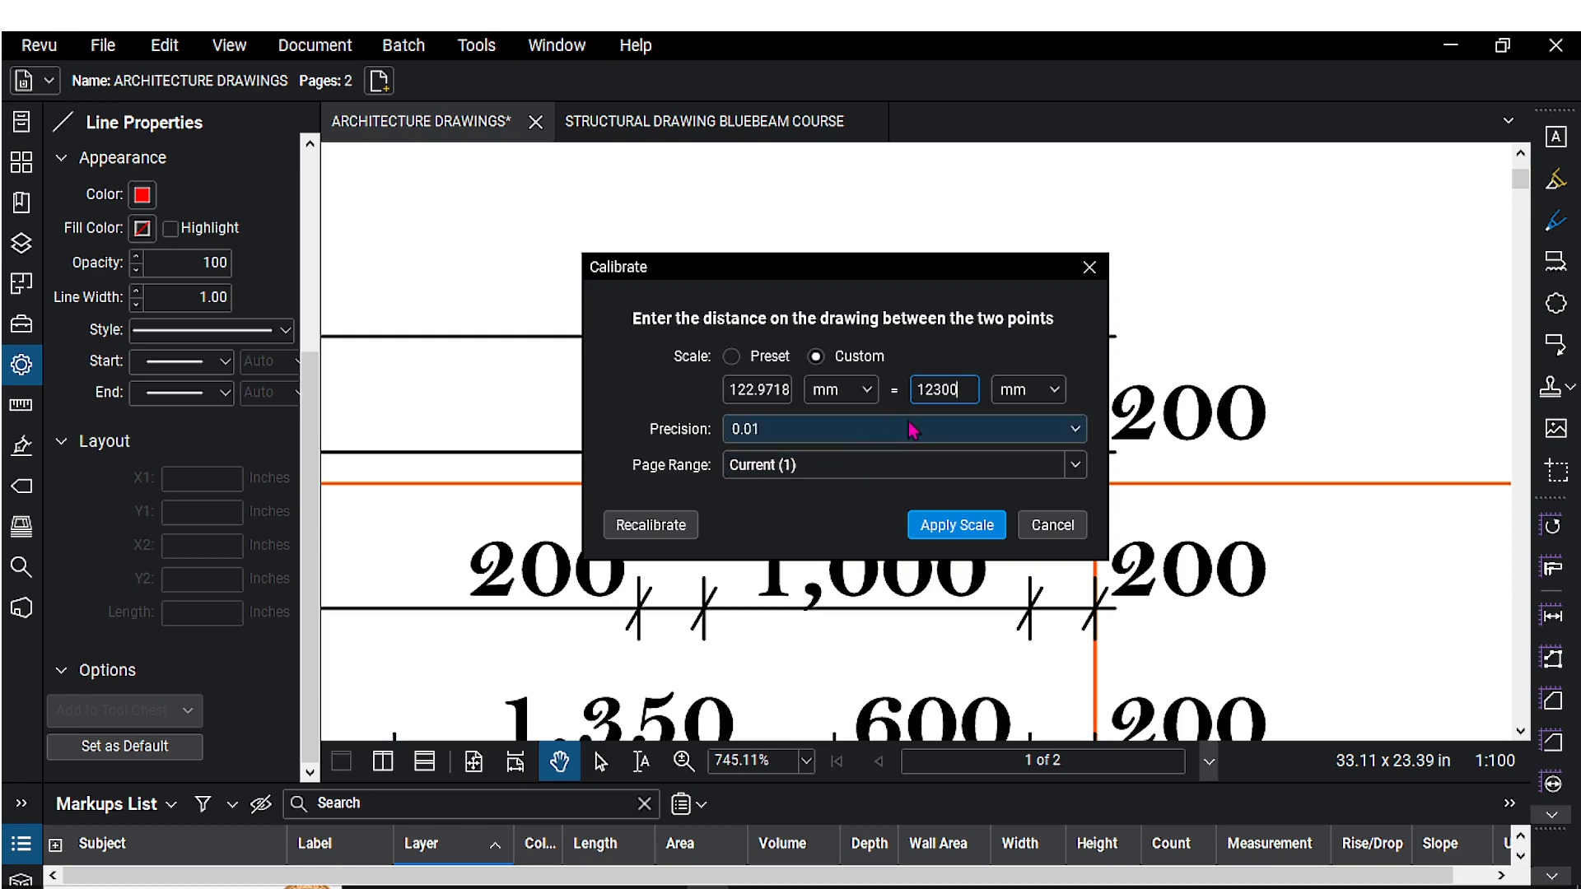
click(983, 527)
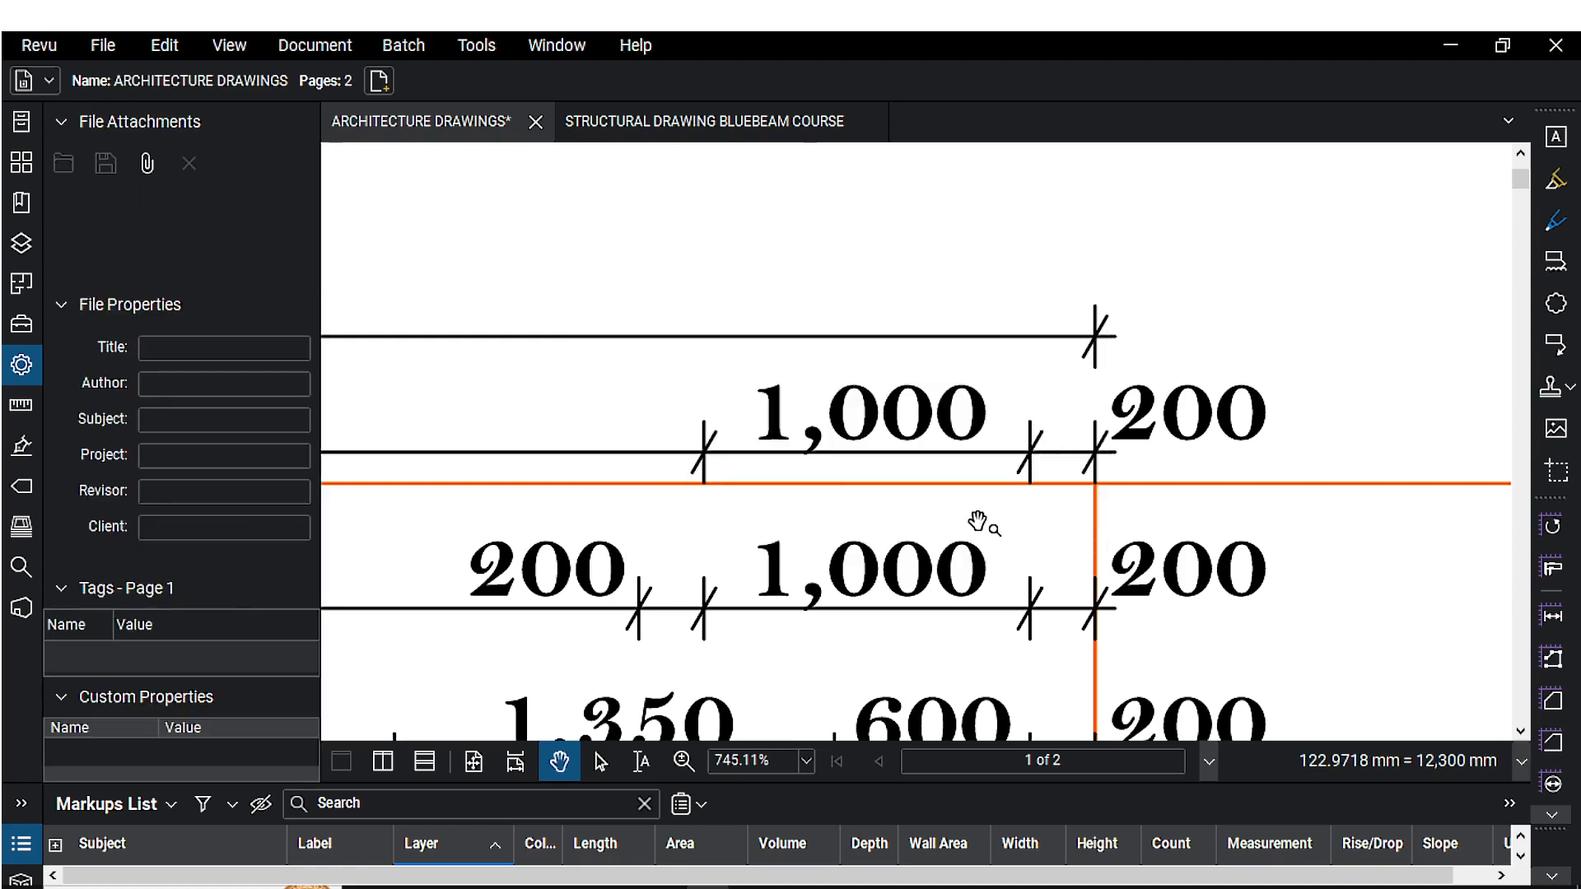
Step: Start a length measurement at the left end of the overall 12,300 dimension
scroll(902, 455, down, 3)
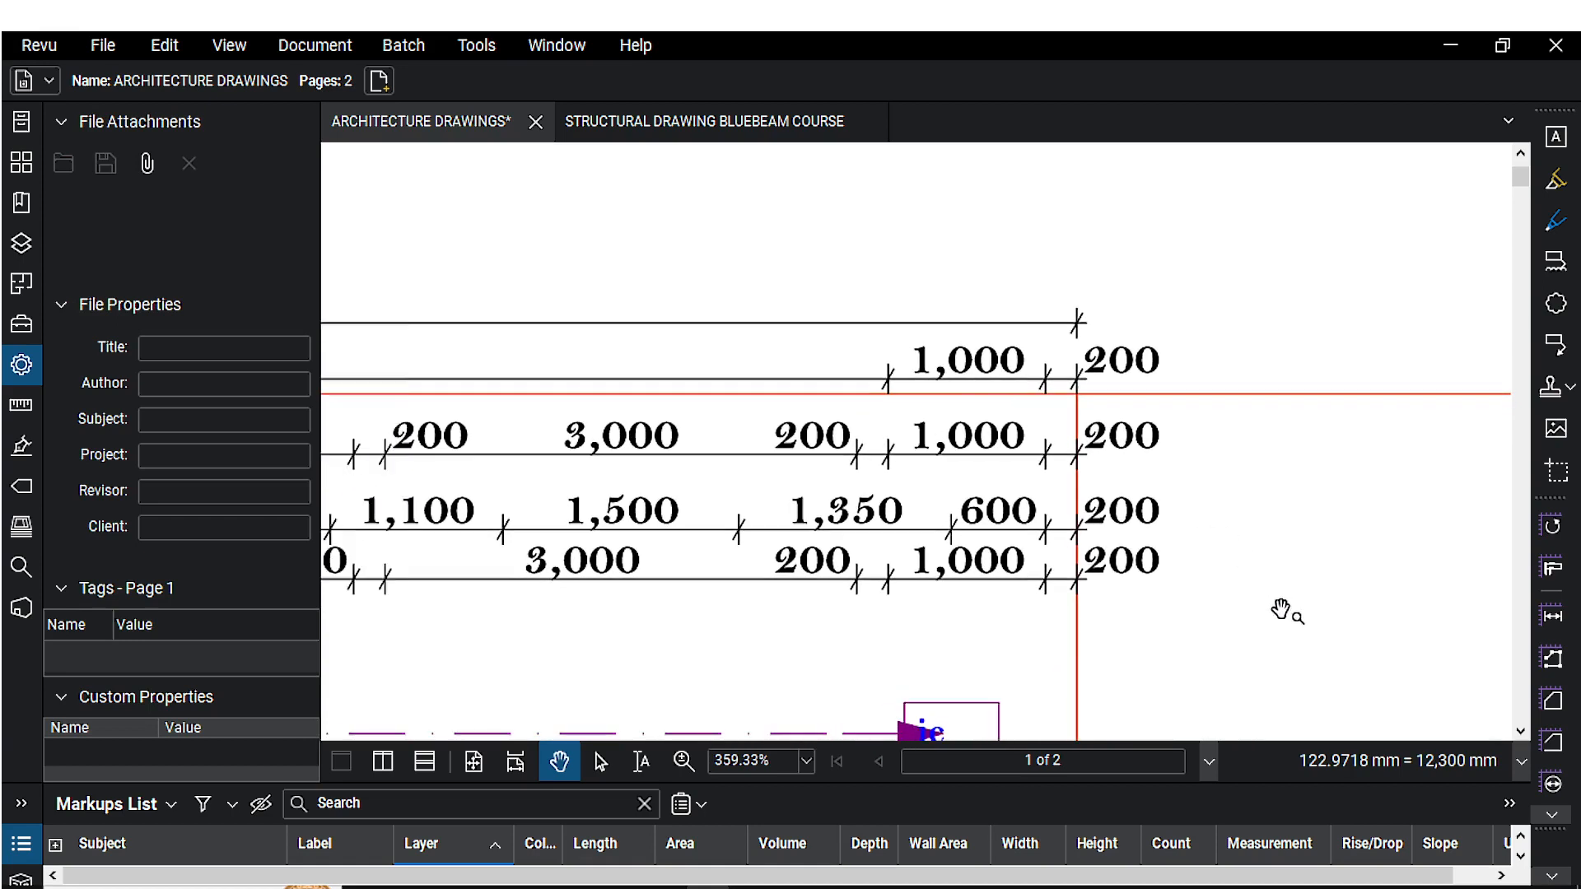
click(1552, 626)
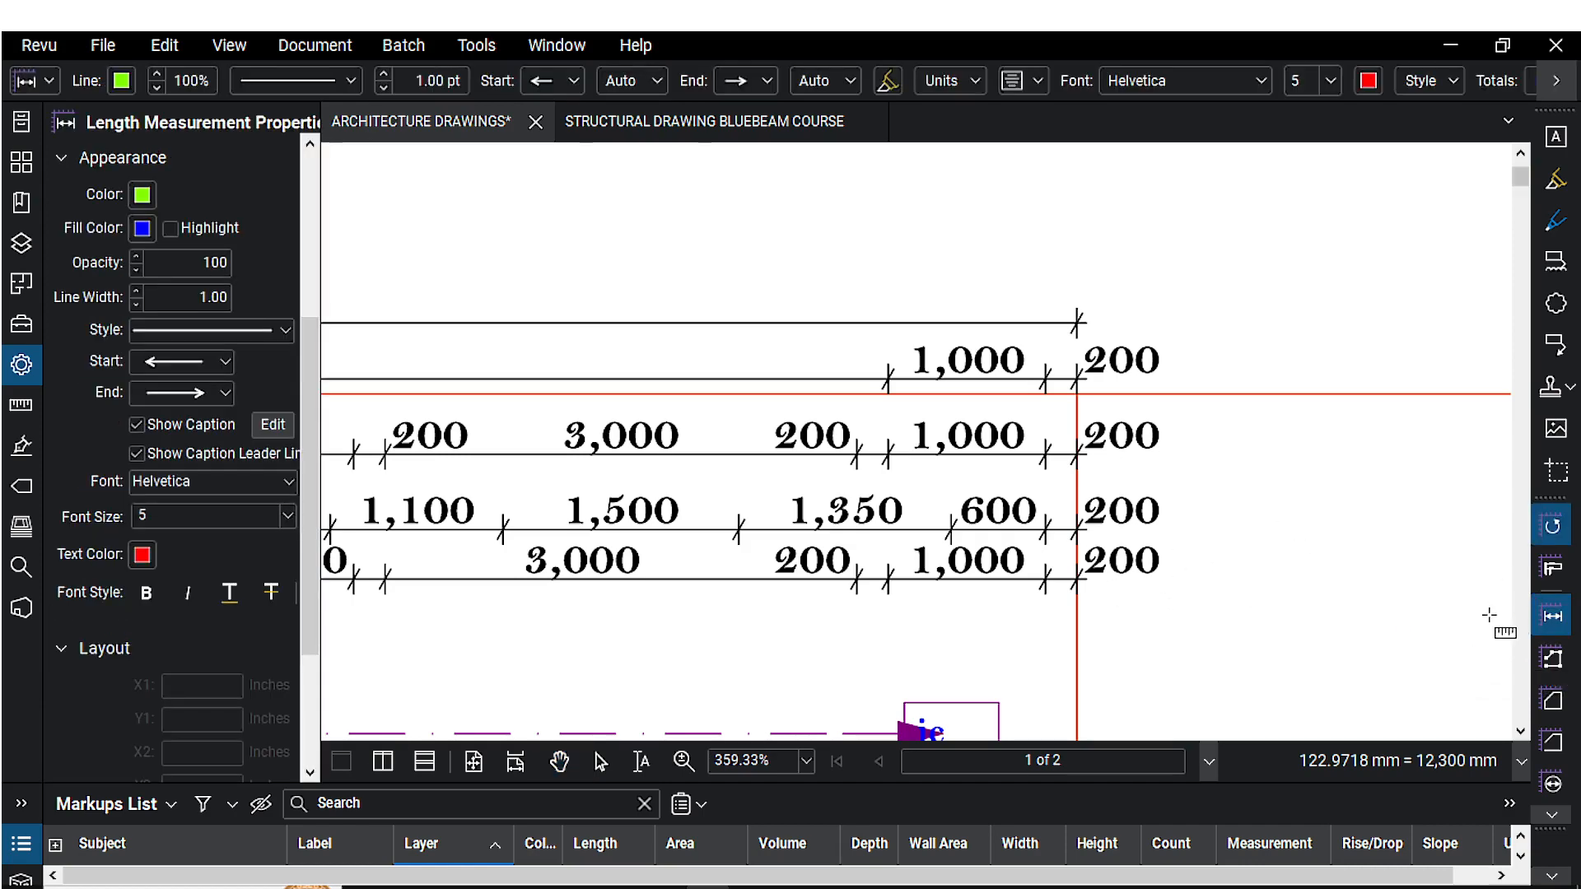
scroll(988, 593, down, 3)
scroll(989, 593, down, 1)
scroll(729, 453, up, 2)
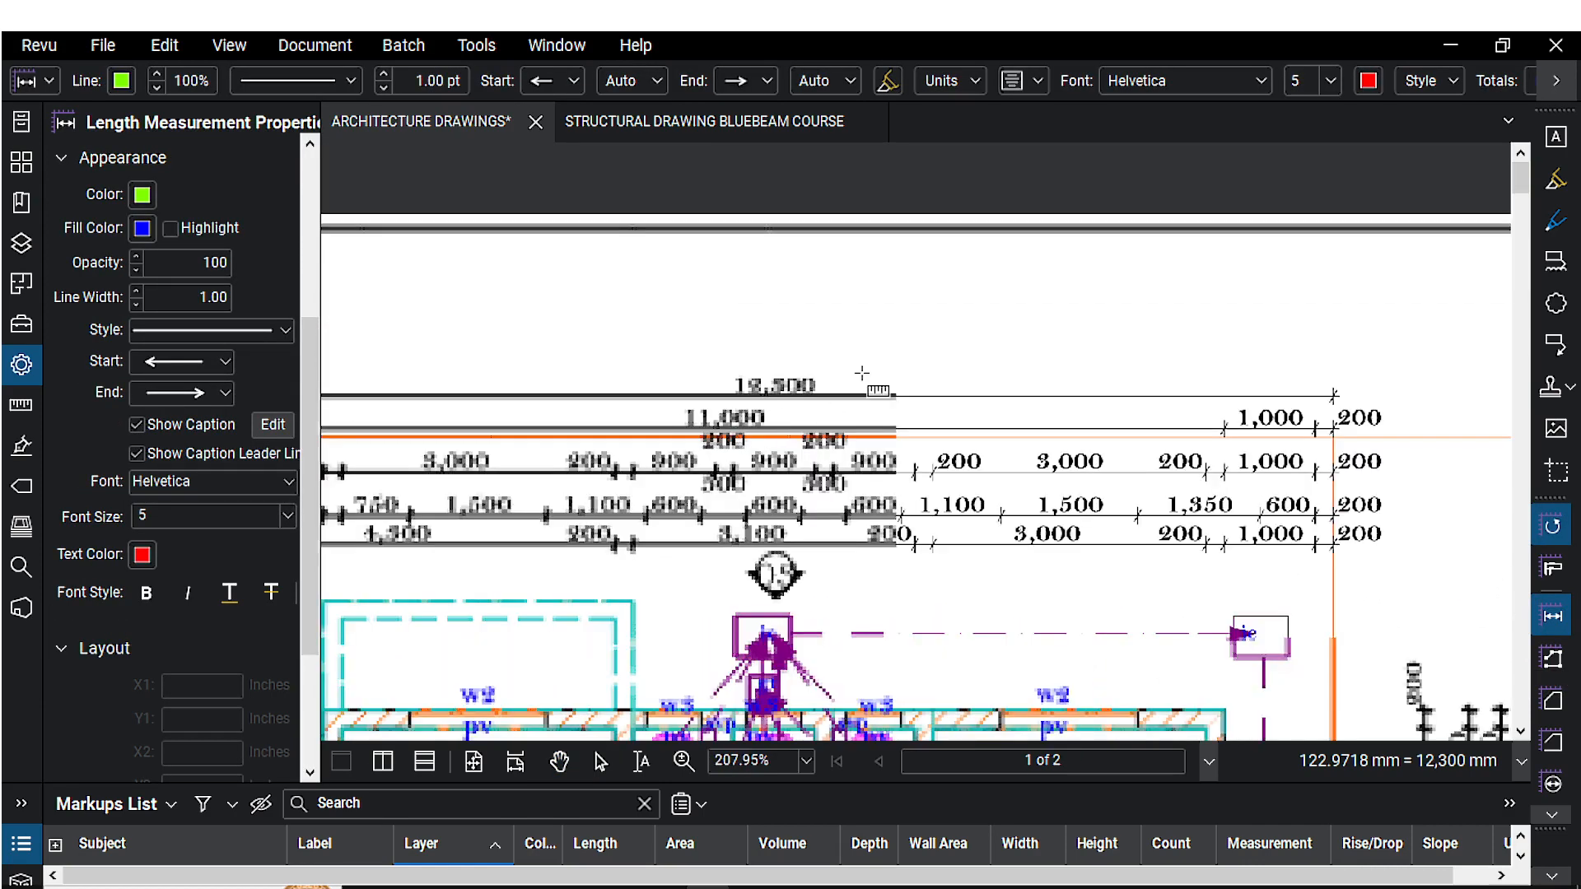
scroll(788, 383, down, 1)
scroll(651, 338, up, 7)
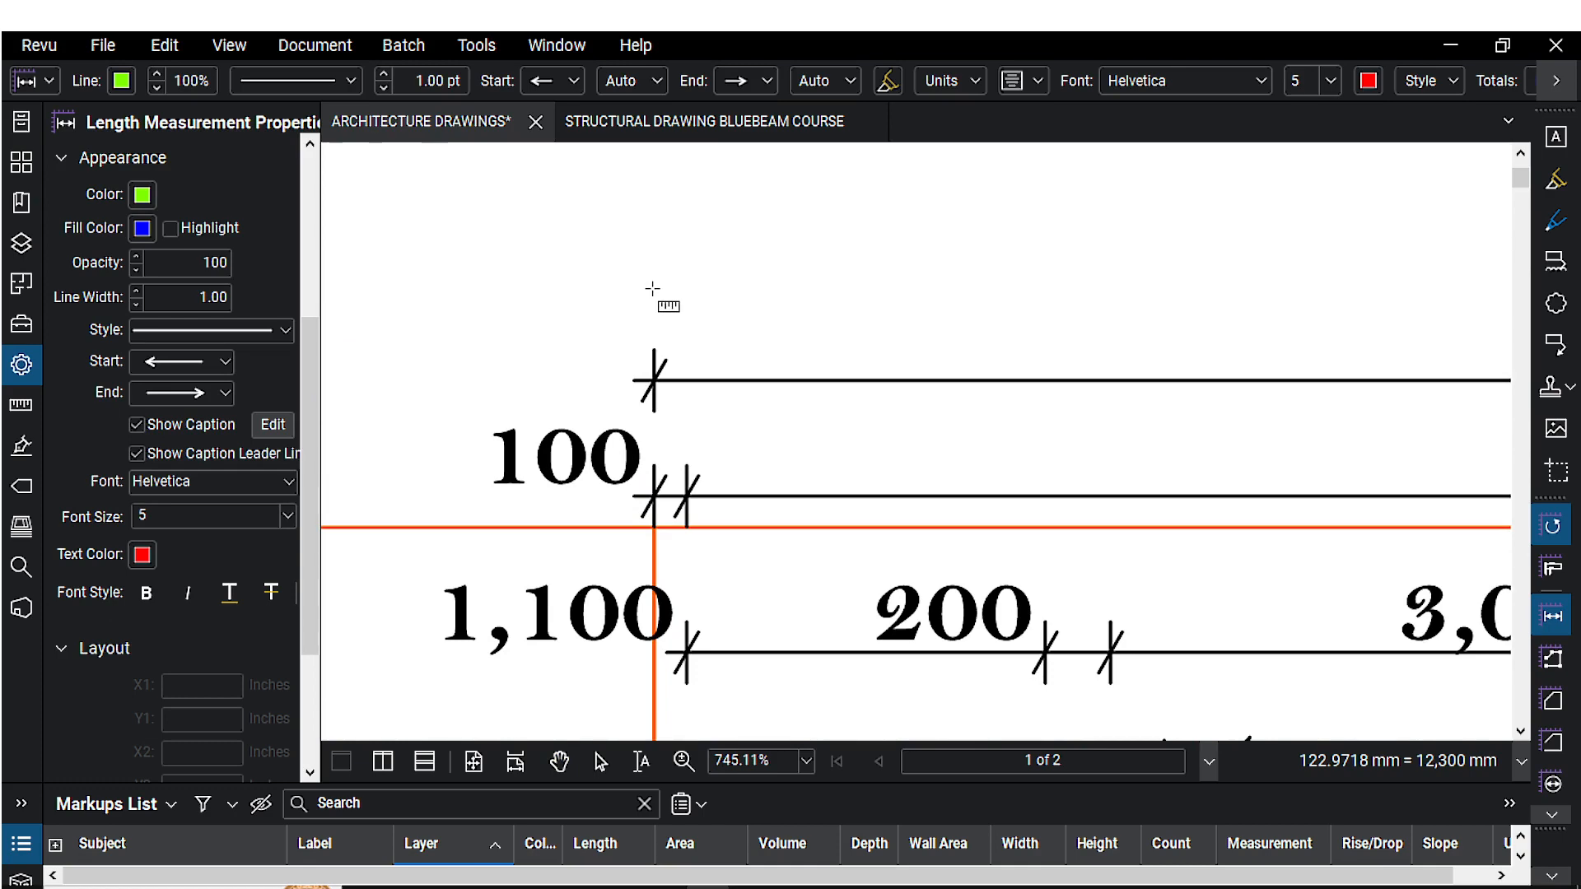
click(651, 350)
Step: Extend the length measurement to the right end of the overall 12,300 dimension to check the scale, and discard it
scroll(609, 338, down, 5)
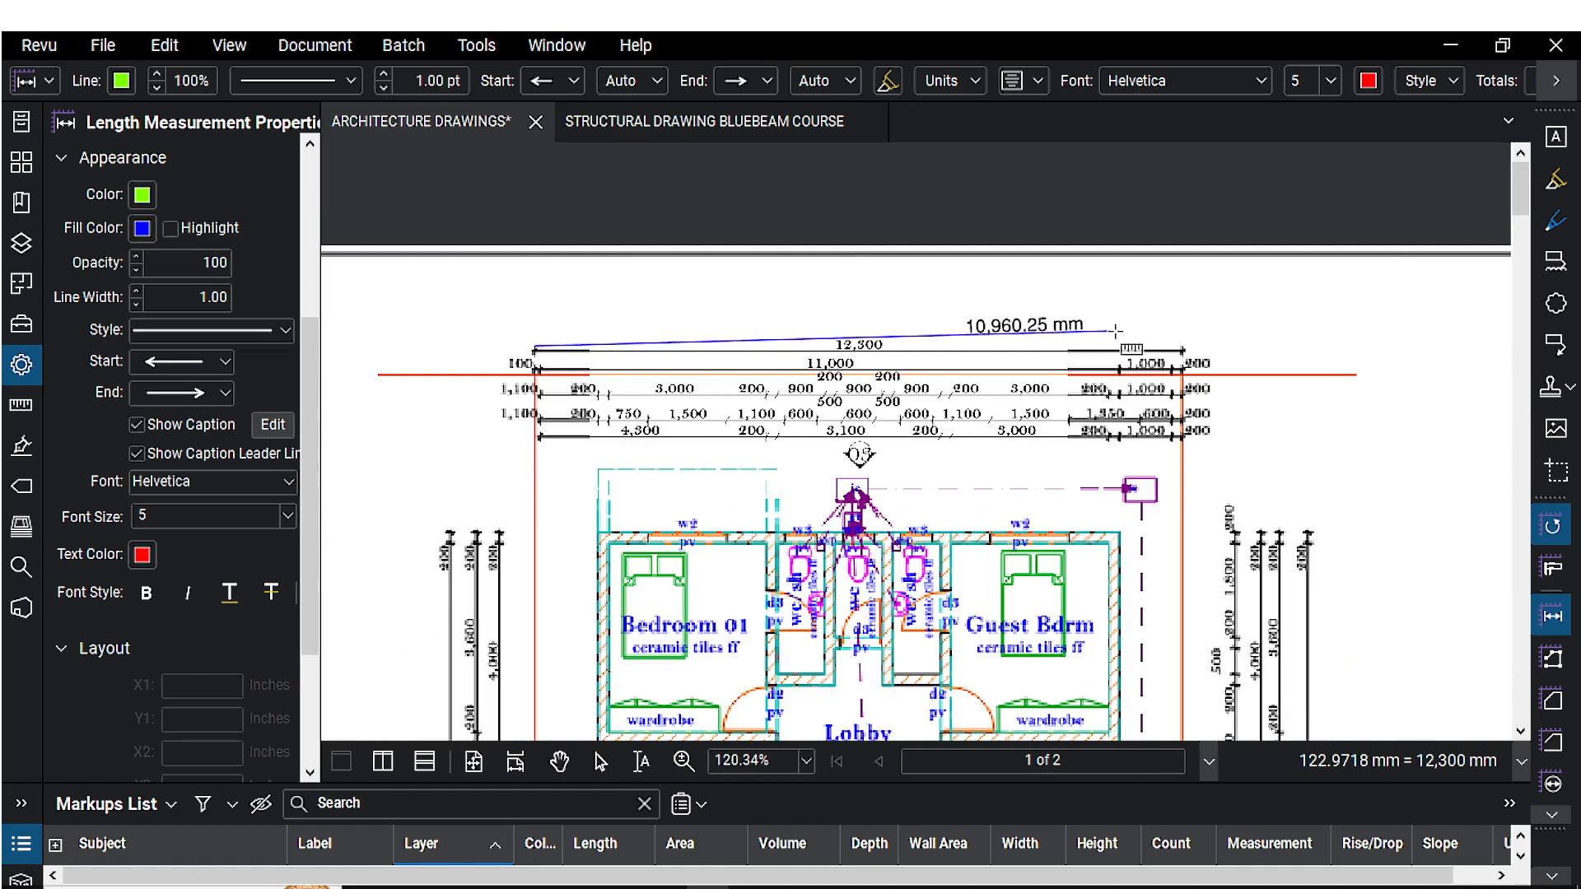
scroll(1185, 342, up, 6)
drag(1161, 336, 1113, 250)
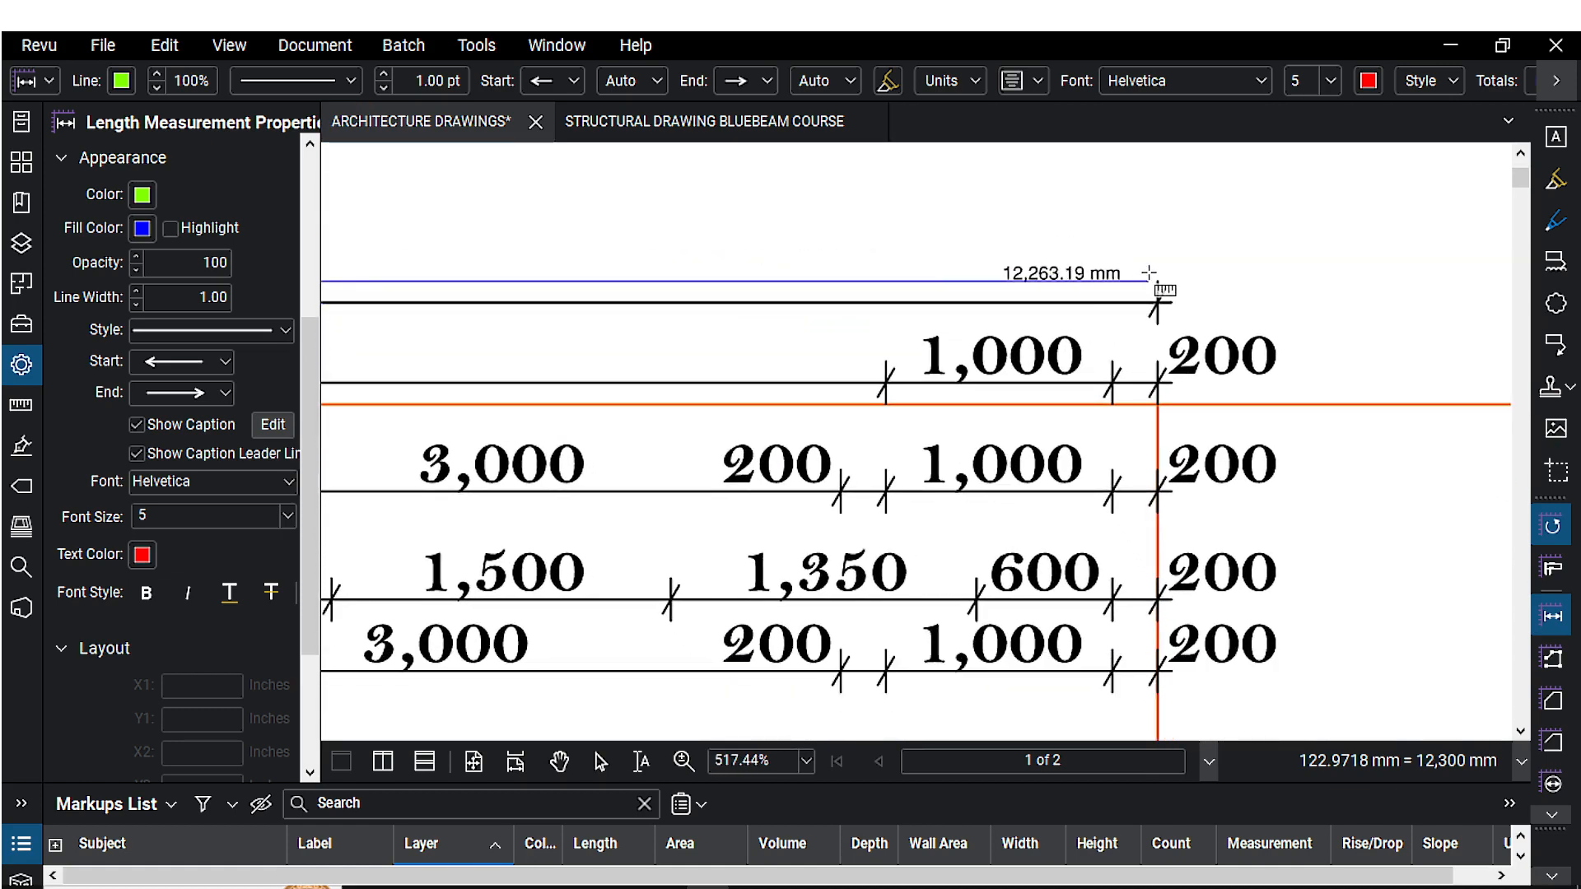
scroll(1156, 273, up, 2)
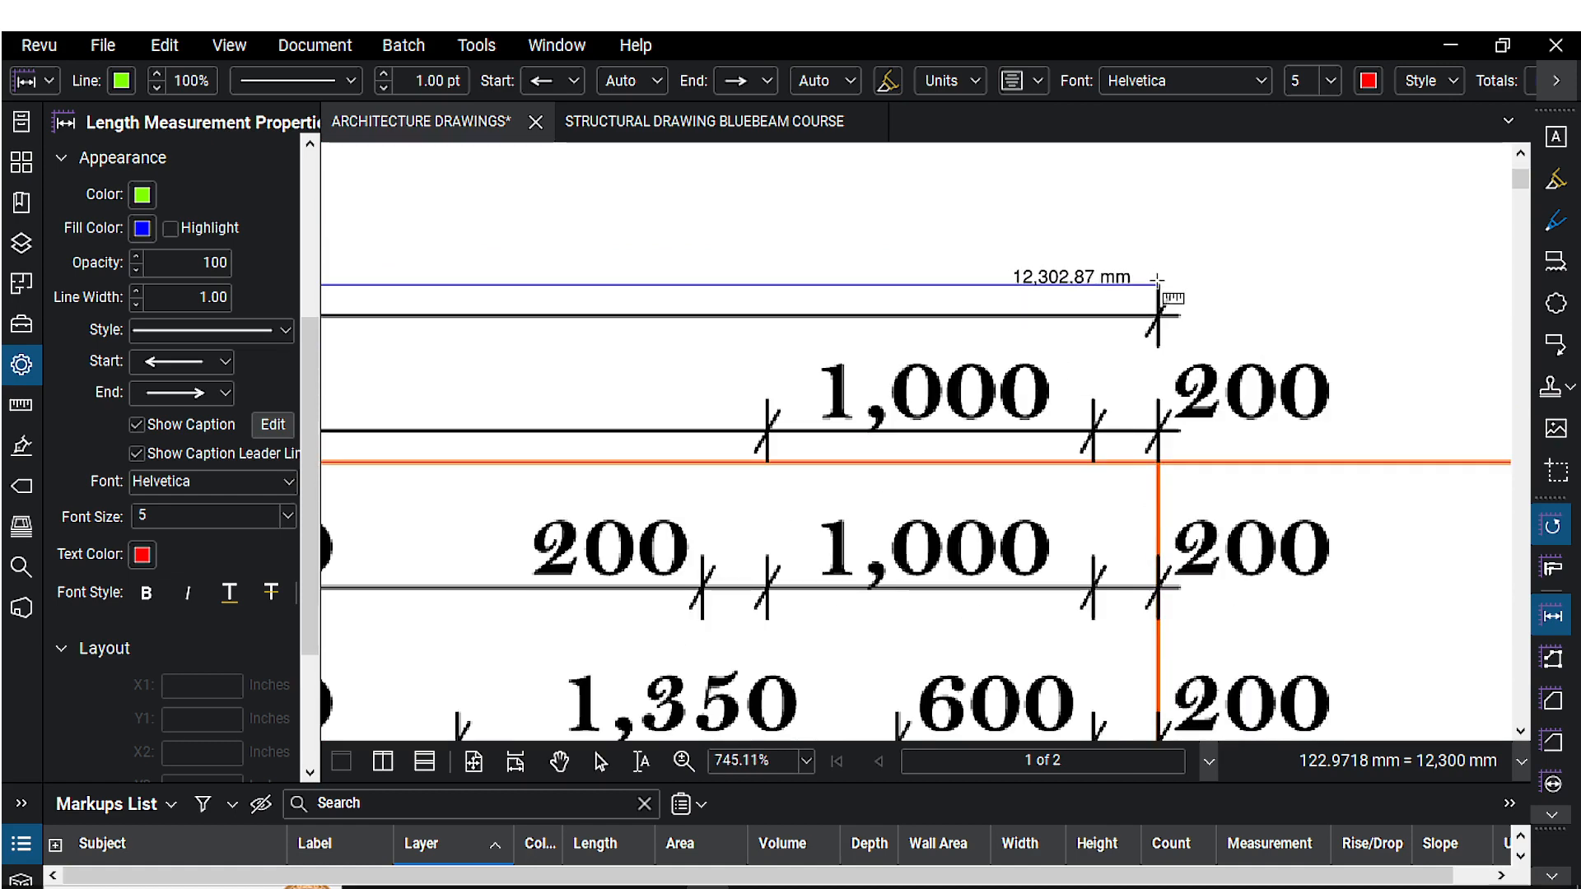
scroll(1156, 280, down, 8)
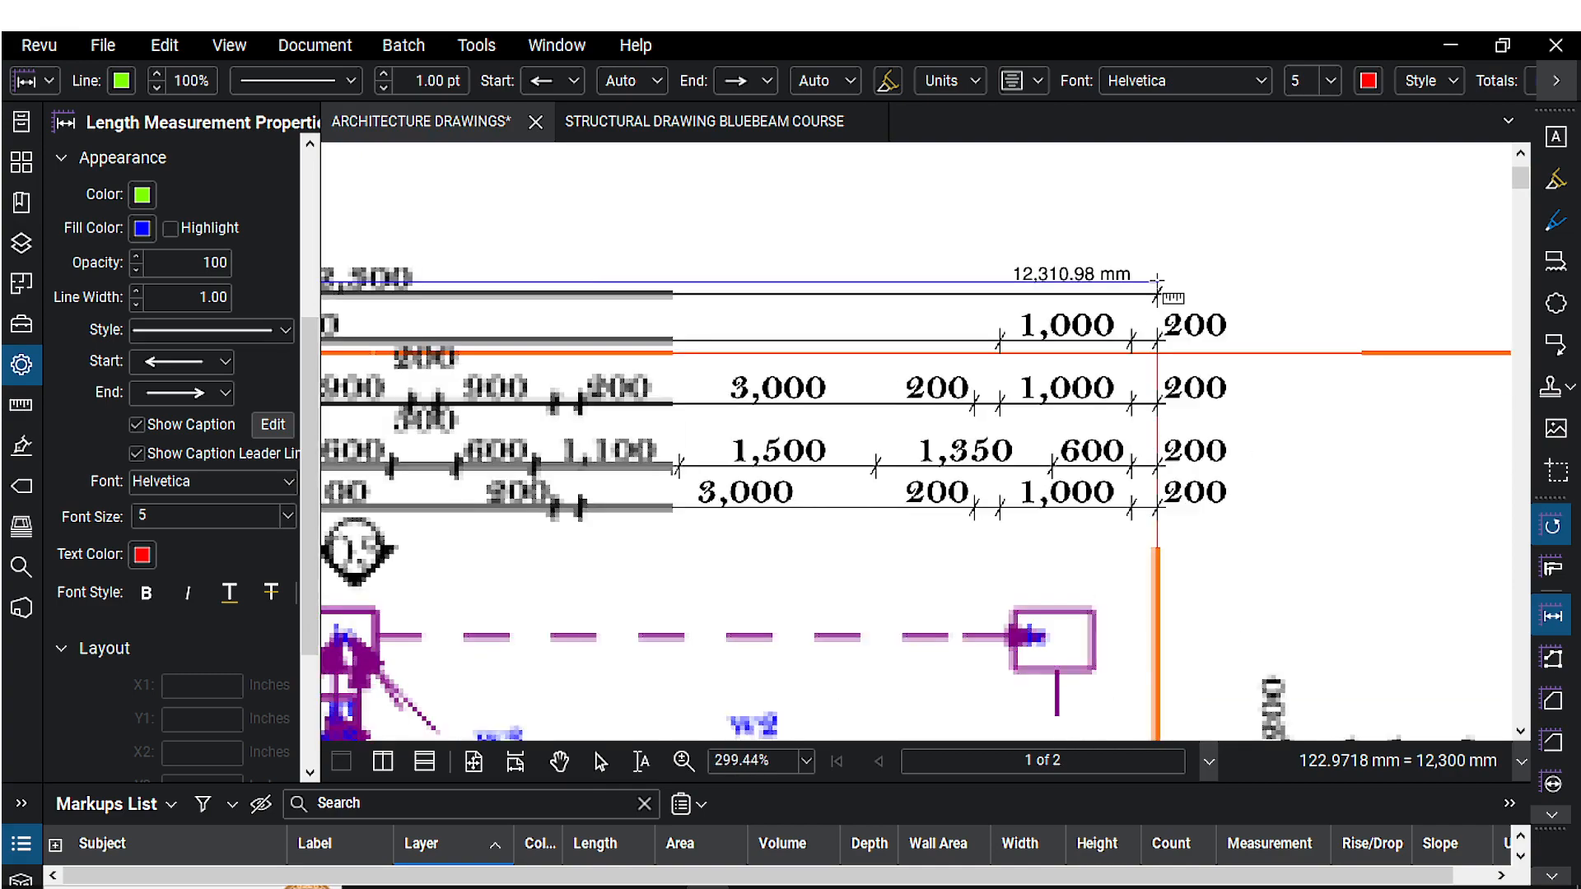
scroll(890, 282, up, 3)
scroll(891, 283, up, 3)
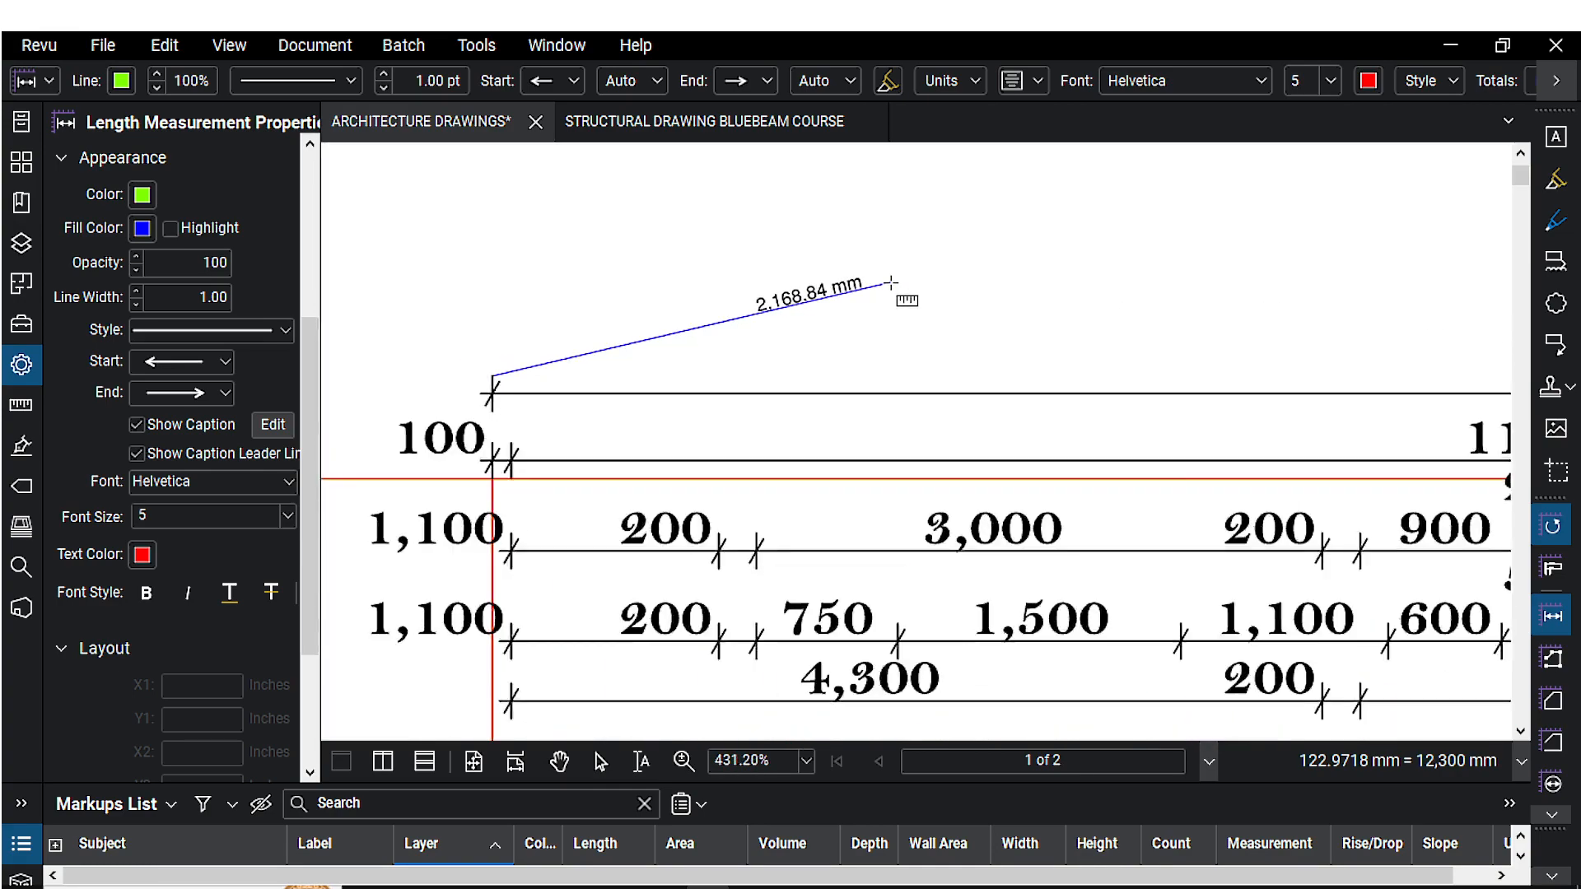
key(Escape)
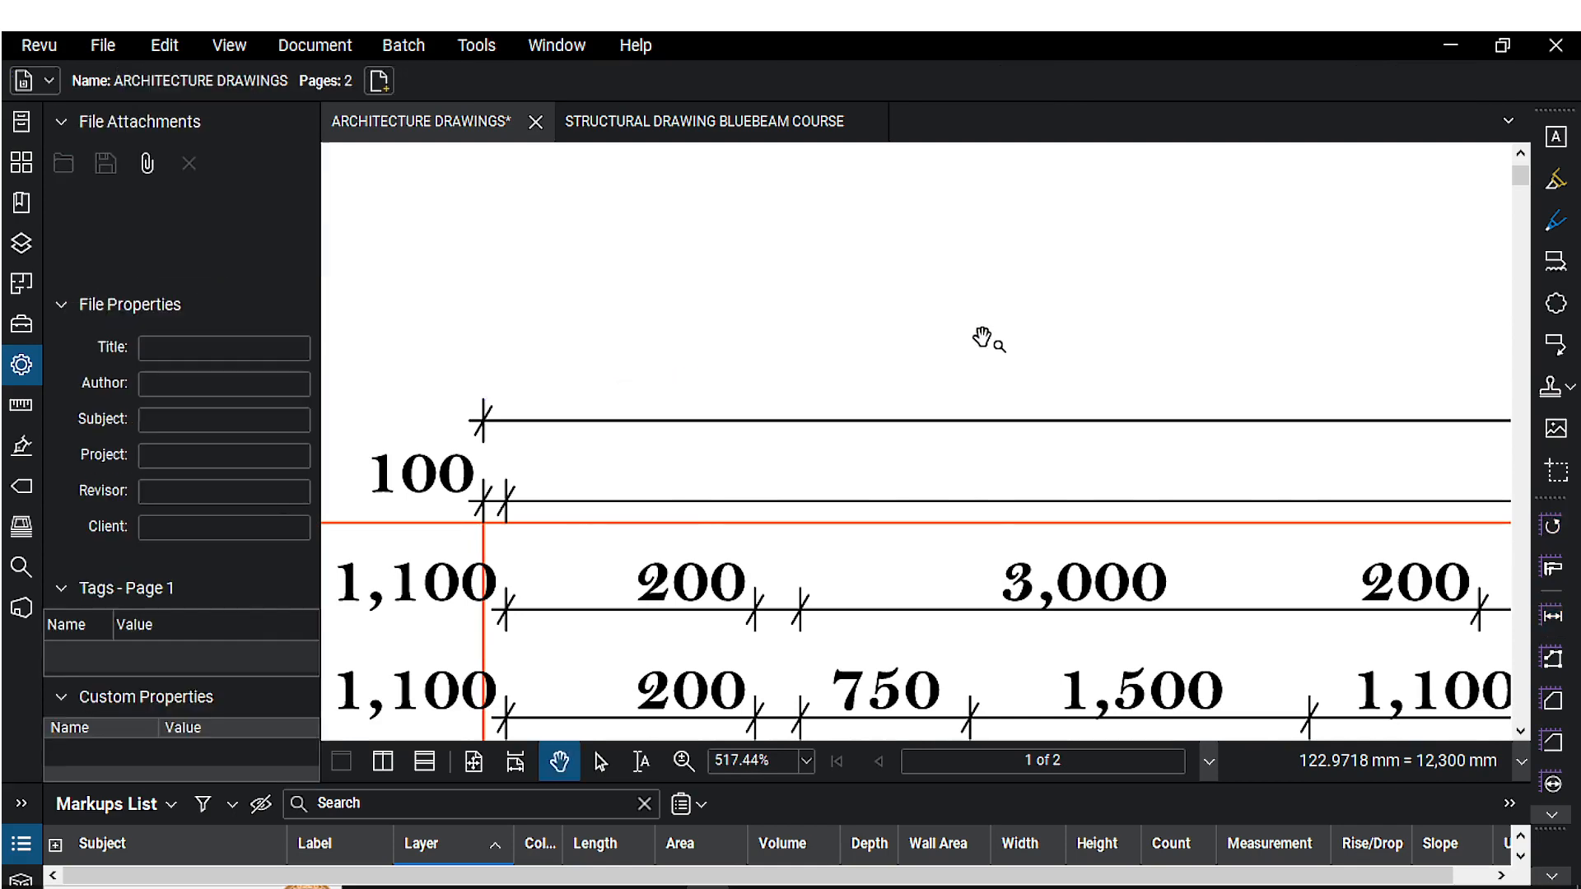
Step: Check the scale with a temporary length measurement along the 3,100 dimension above section marker 03
scroll(970, 356, down, 3)
mouse_move(981, 409)
mouse_down()
mouse_move(953, 370)
mouse_move(719, 317)
mouse_up()
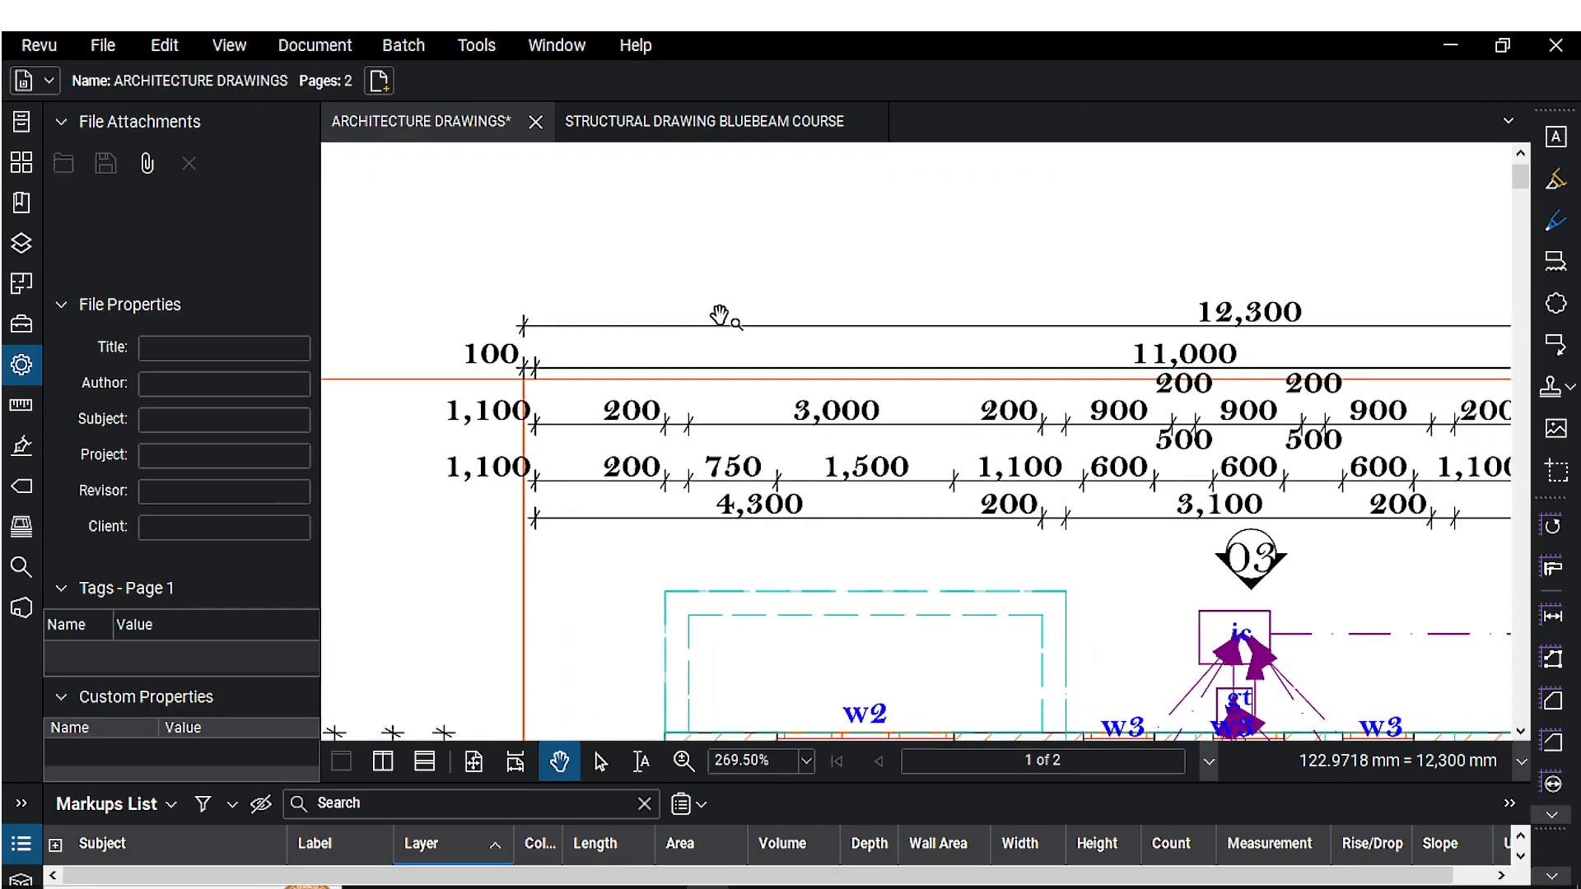
drag(854, 423, 810, 406)
drag(1060, 497, 931, 483)
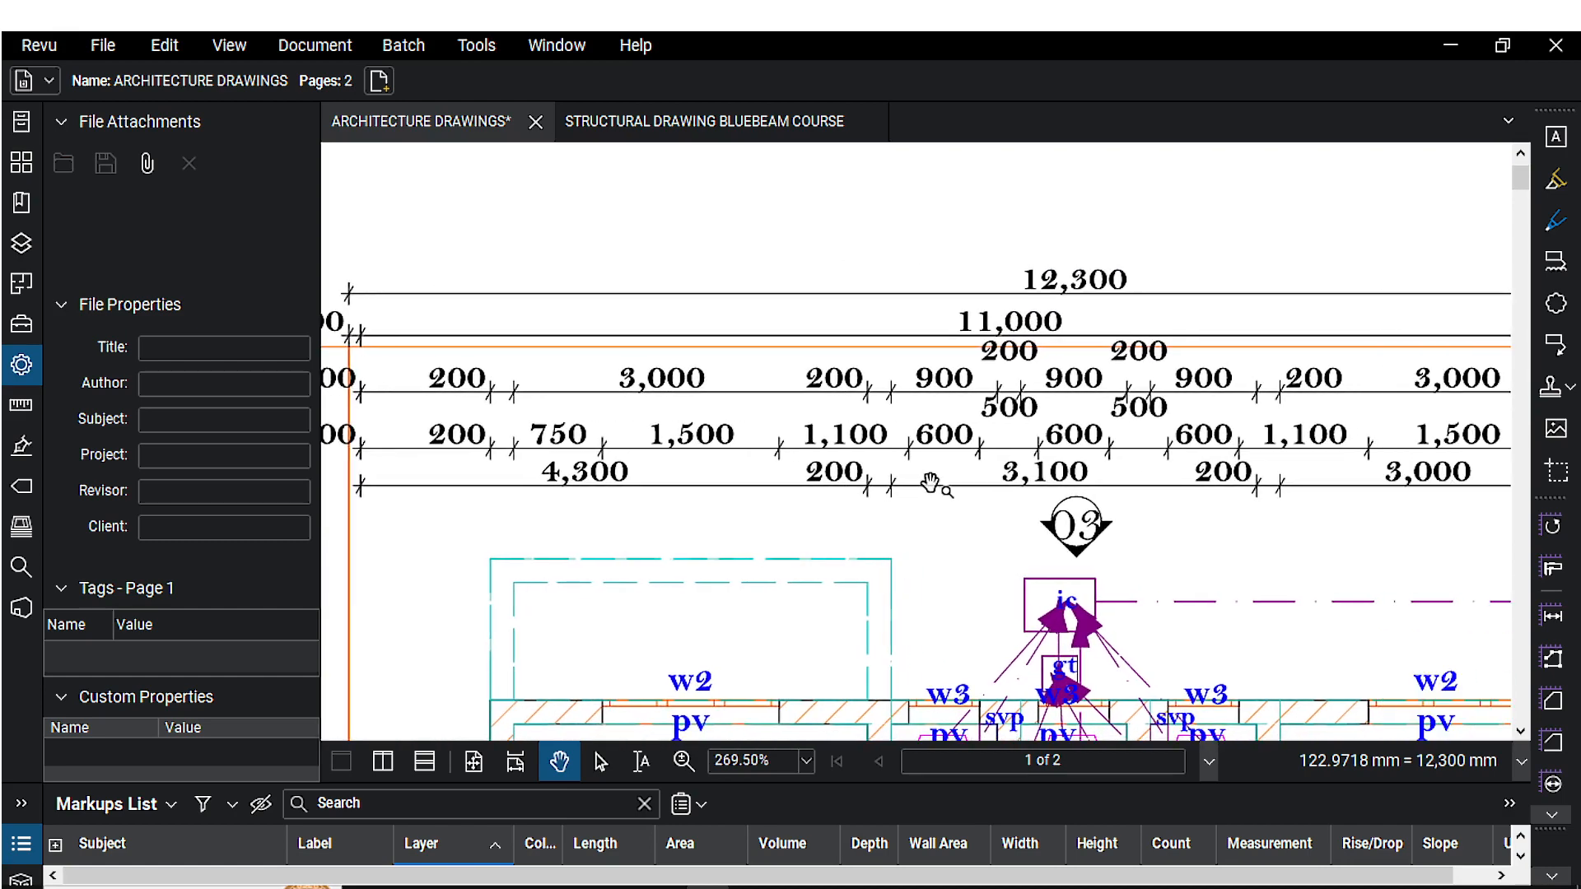
click(1552, 616)
scroll(856, 502, up, 5)
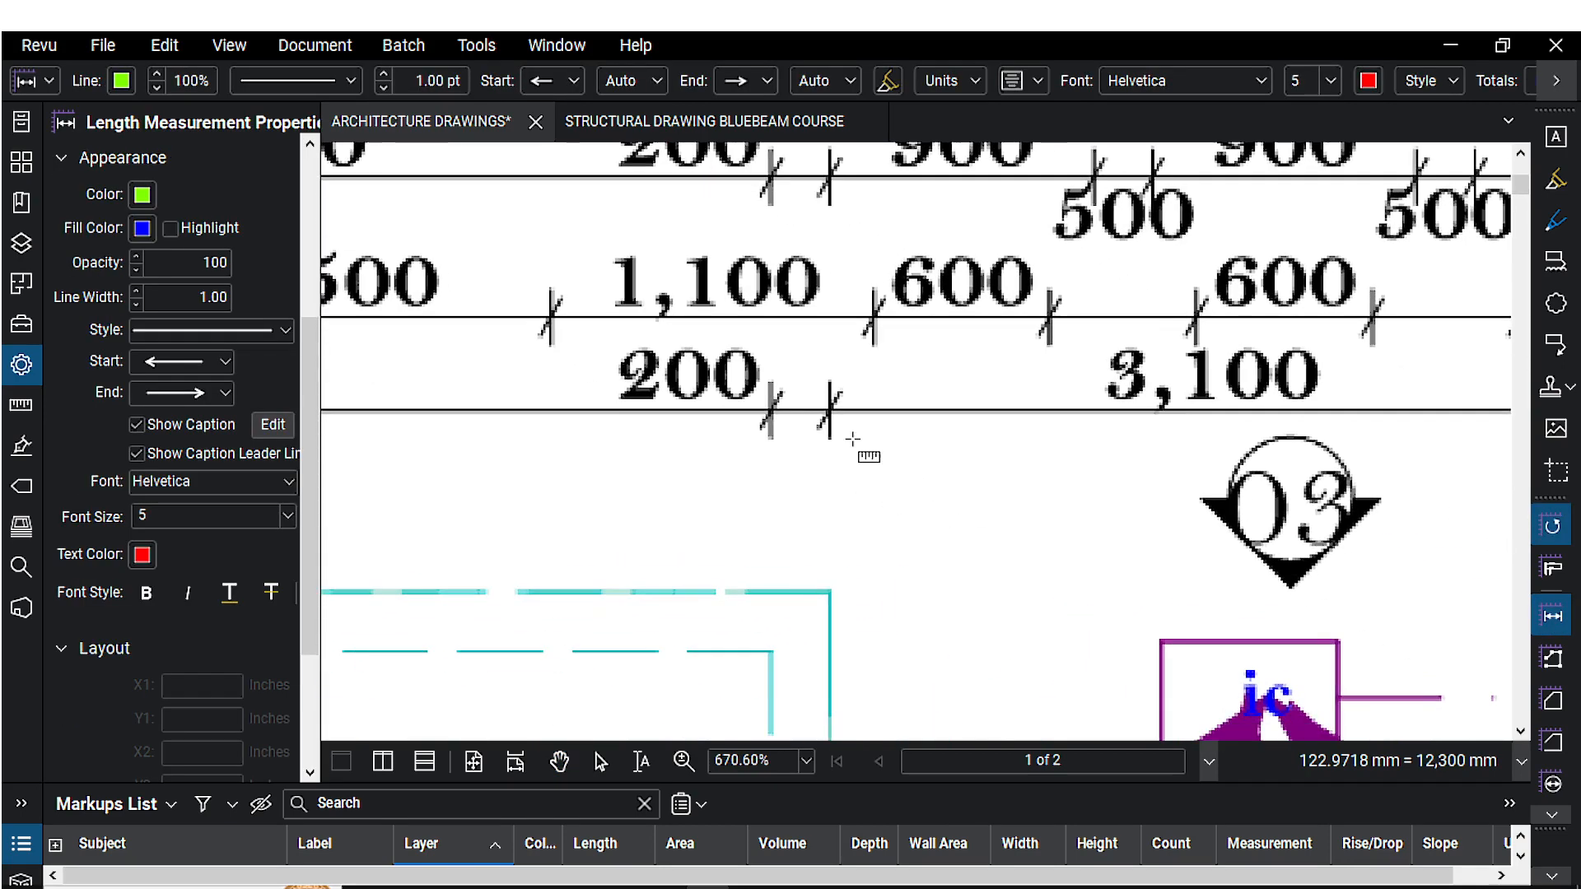
click(831, 438)
scroll(917, 427, down, 3)
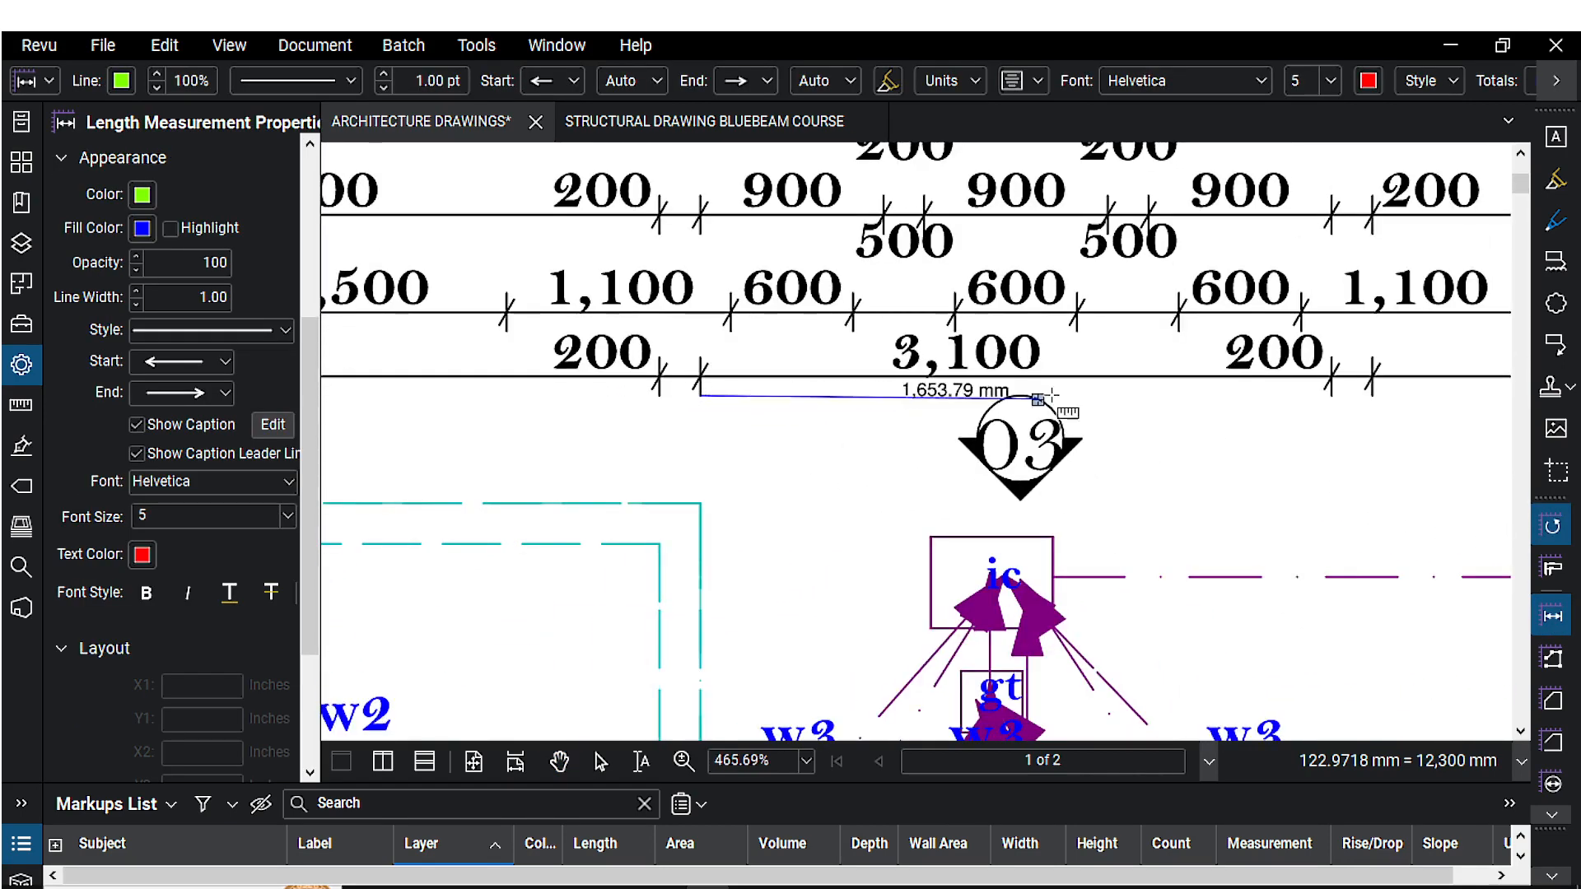
scroll(1321, 416, up, 2)
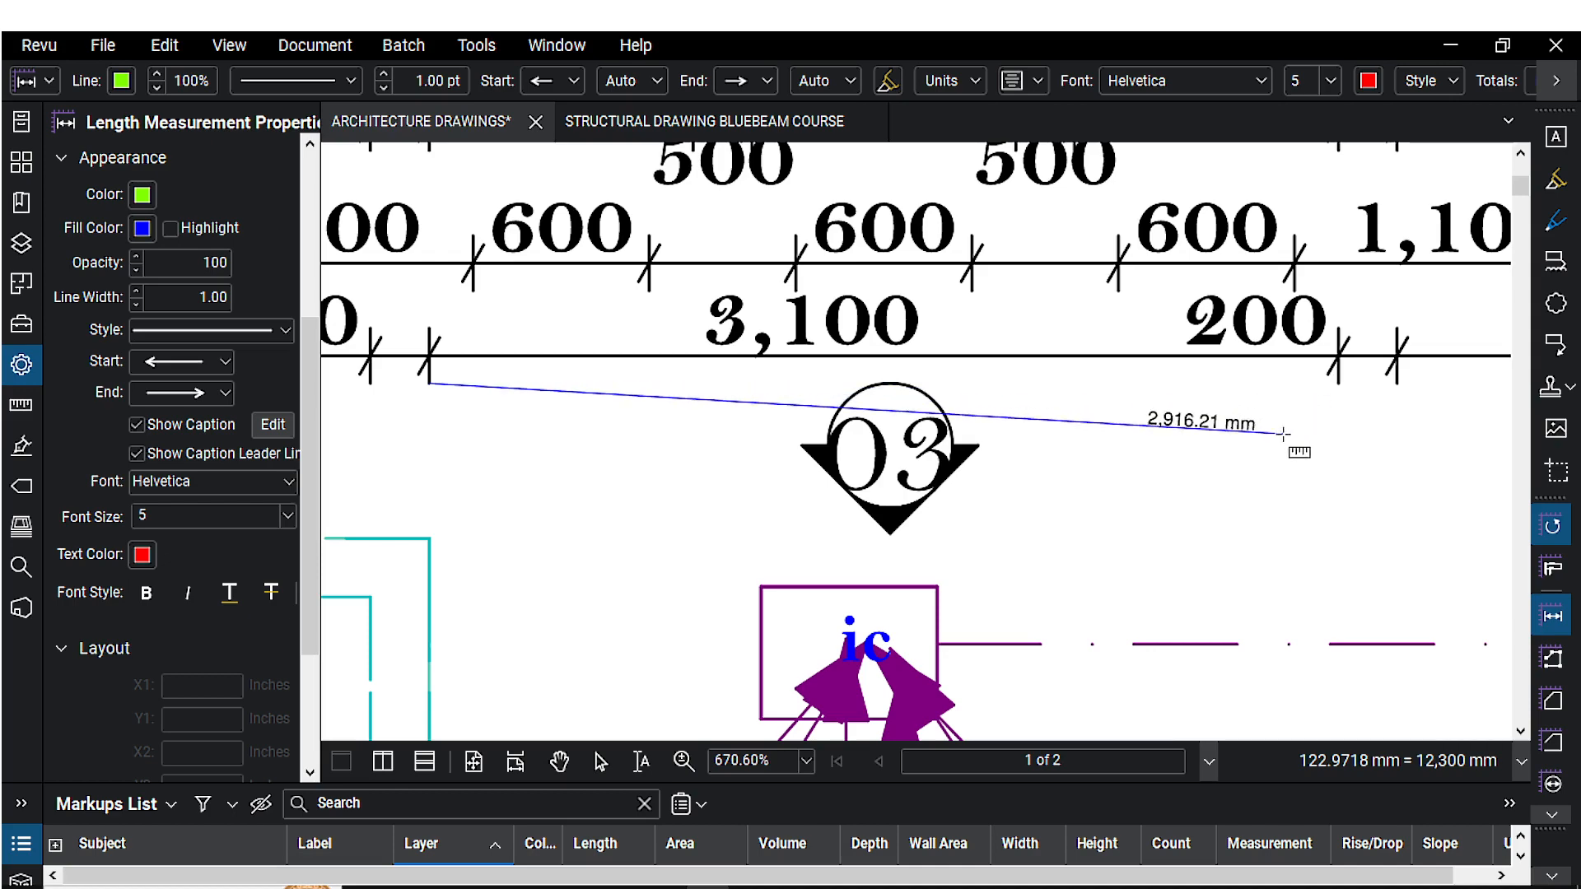
key(Escape)
Step: Check the scale with a temporary length measurement across the first 600 dimension beside the 1,100 dimension
scroll(1270, 434, down, 3)
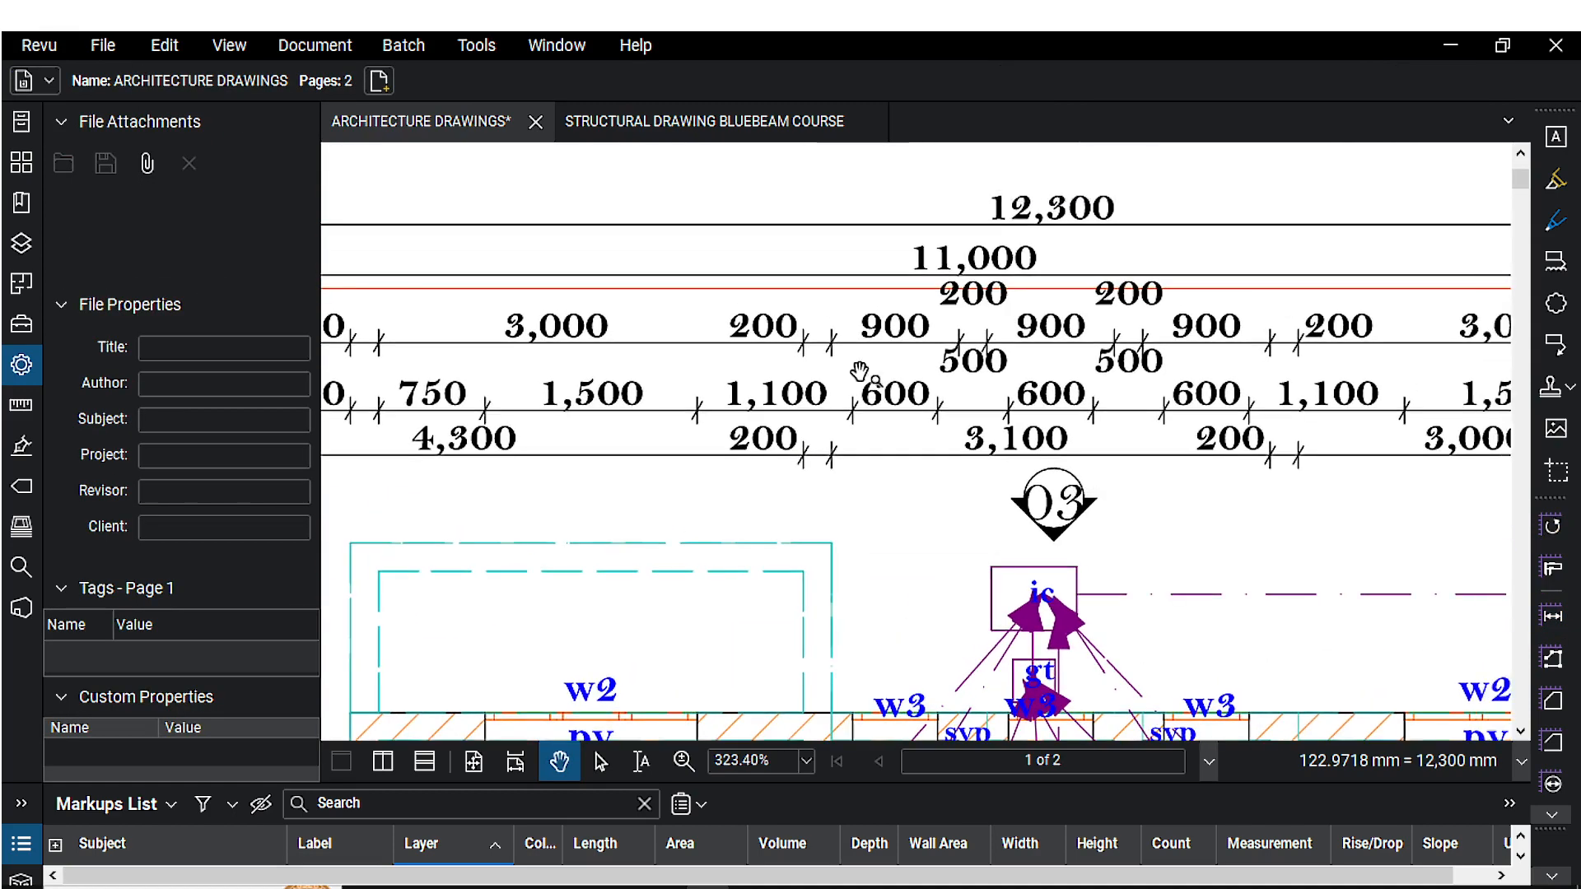
drag(933, 446, 972, 441)
click(1552, 616)
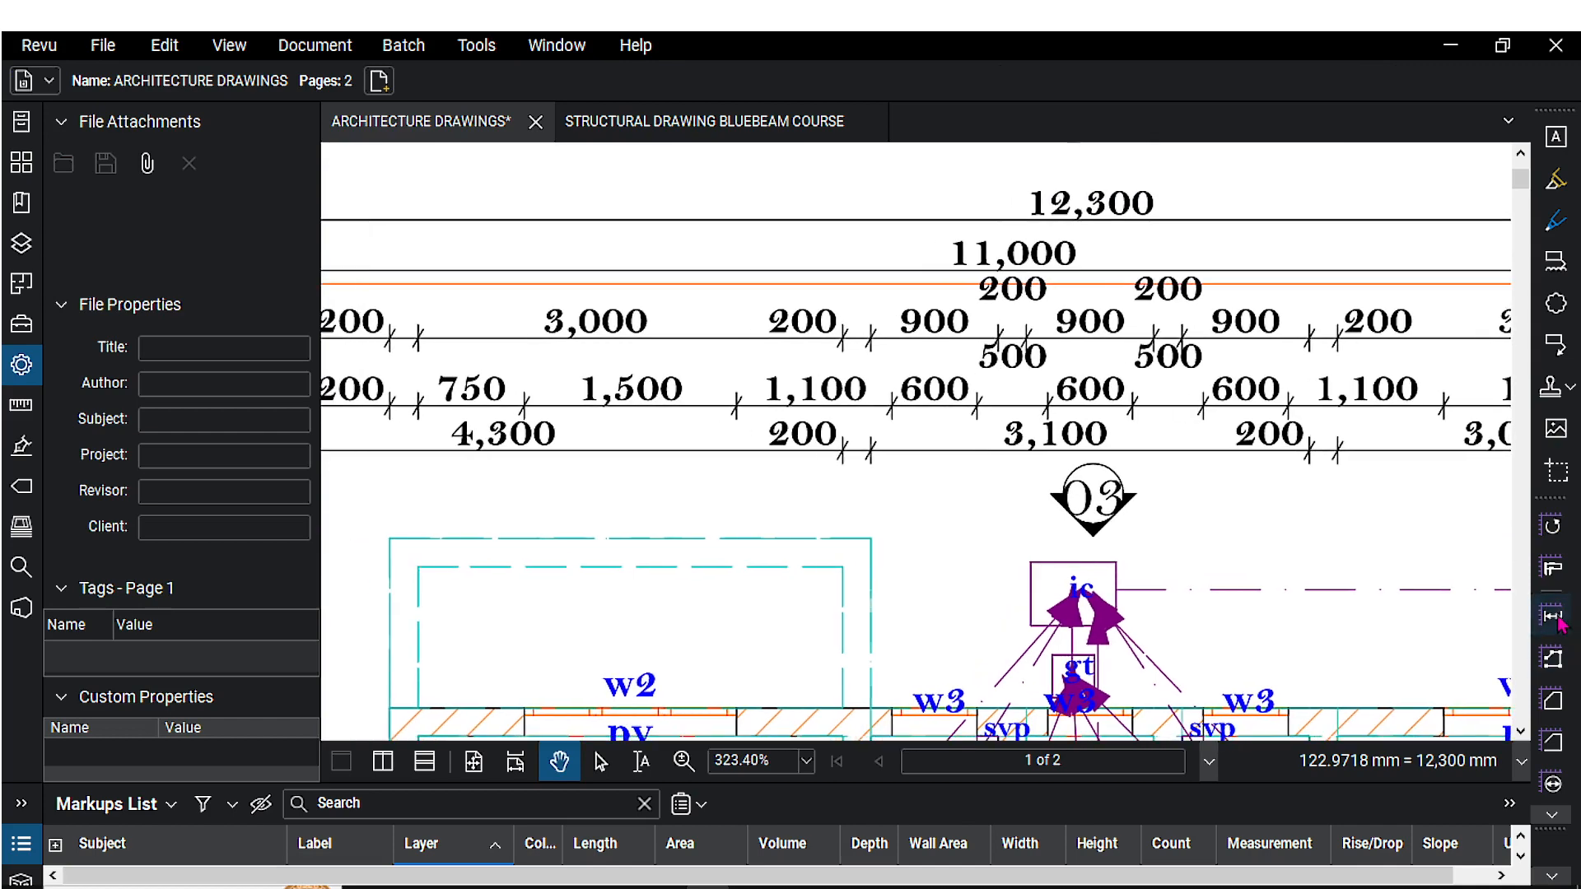
scroll(875, 429, up, 2)
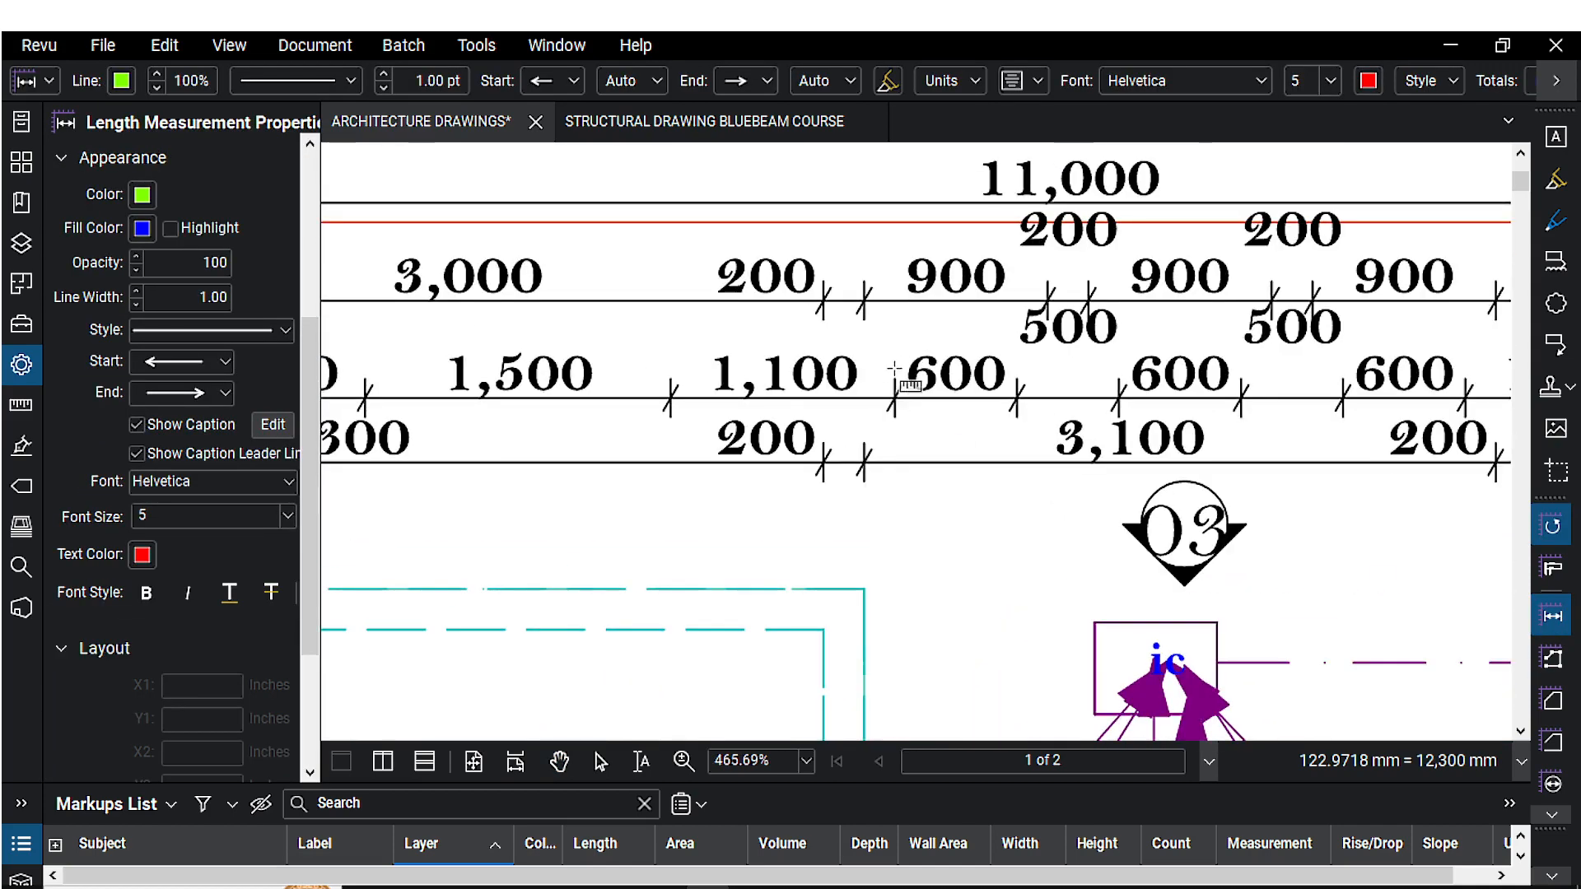
click(900, 419)
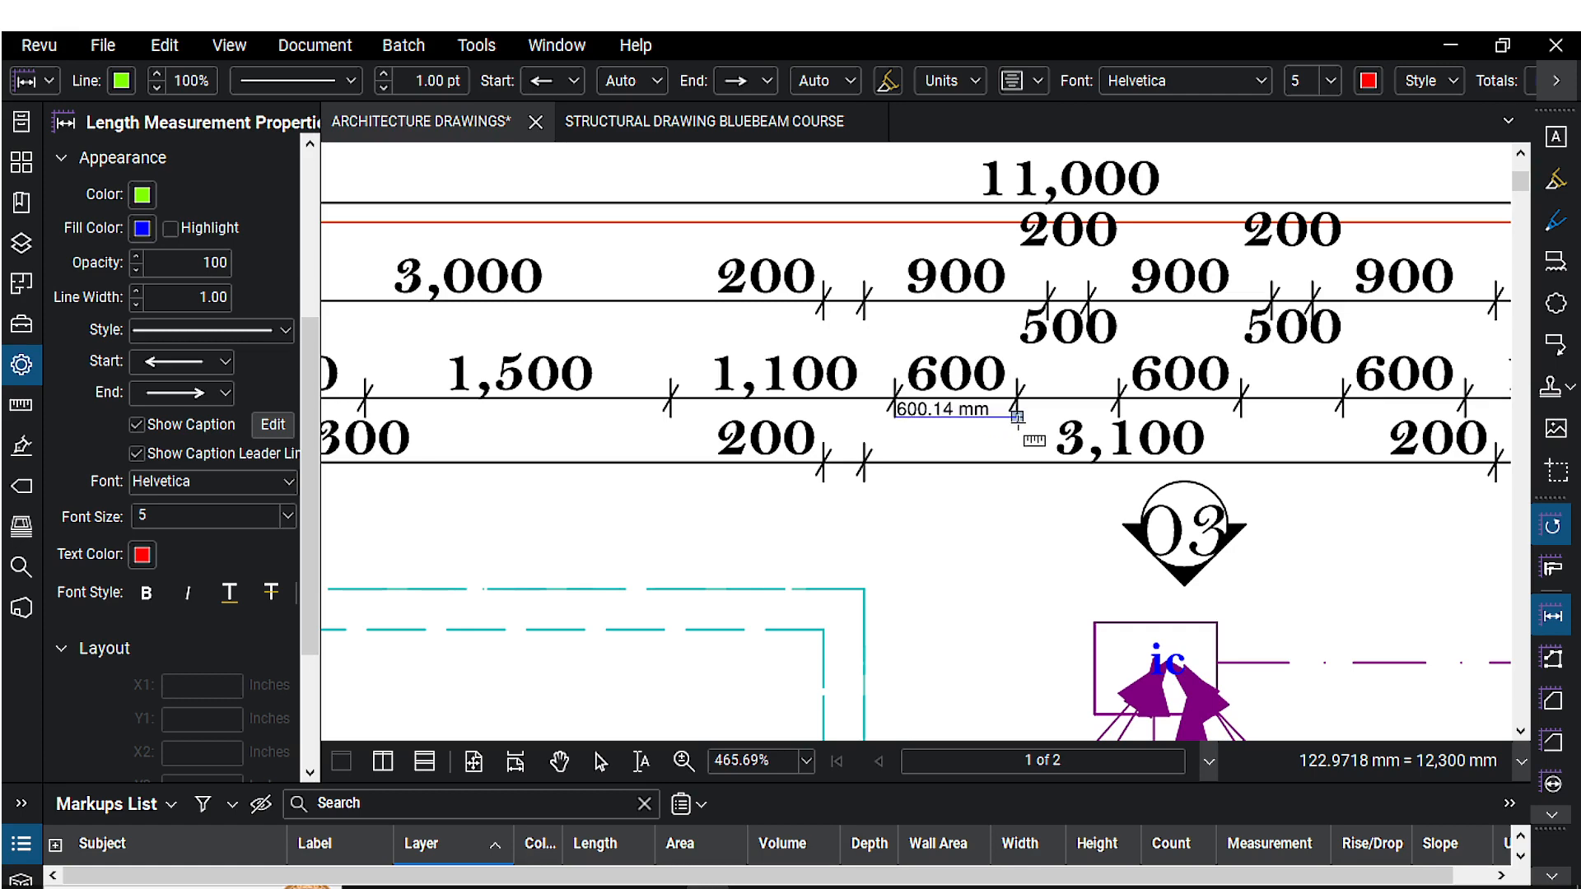
key(Escape)
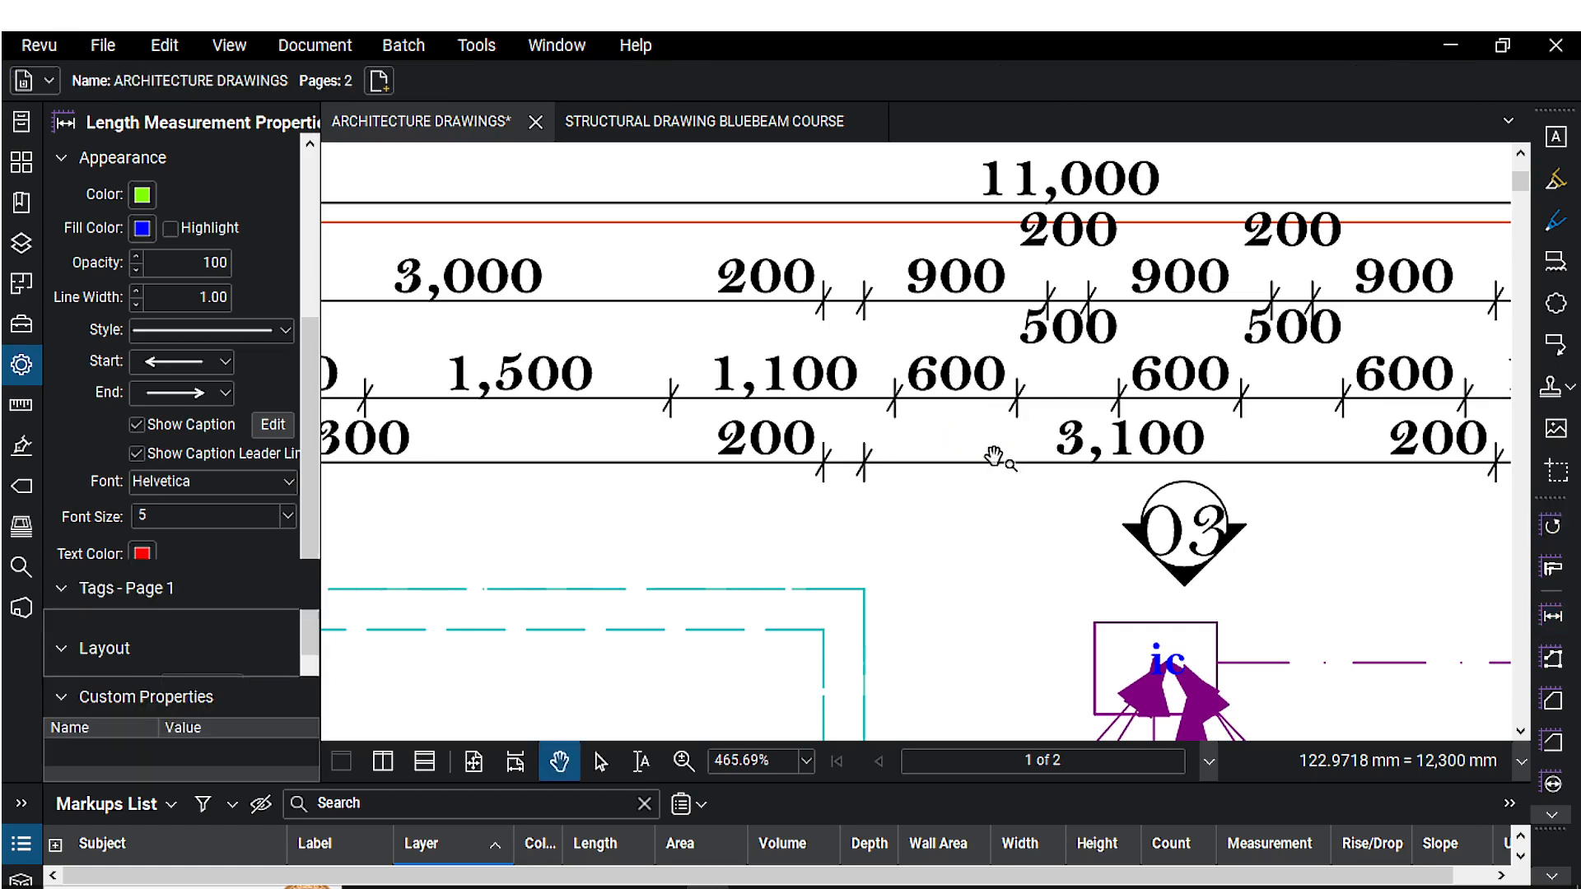
Step: Restart the page scale calibration and pick the left tick intersection of the overall 12,300 dimension as the first point
scroll(955, 461, down, 5)
drag(957, 472, 952, 420)
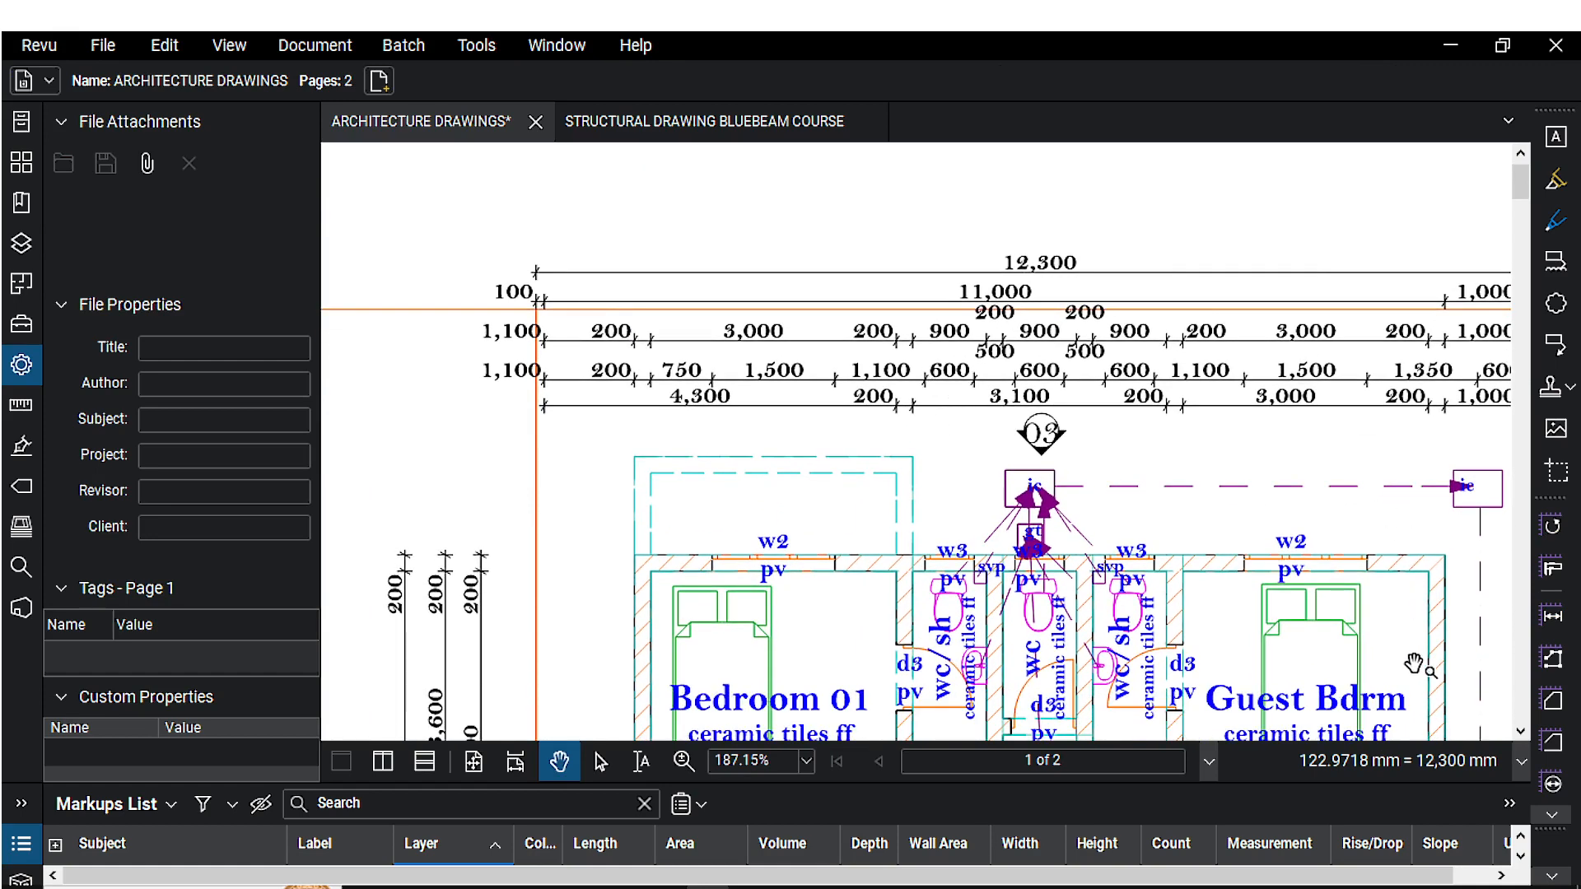
click(1412, 764)
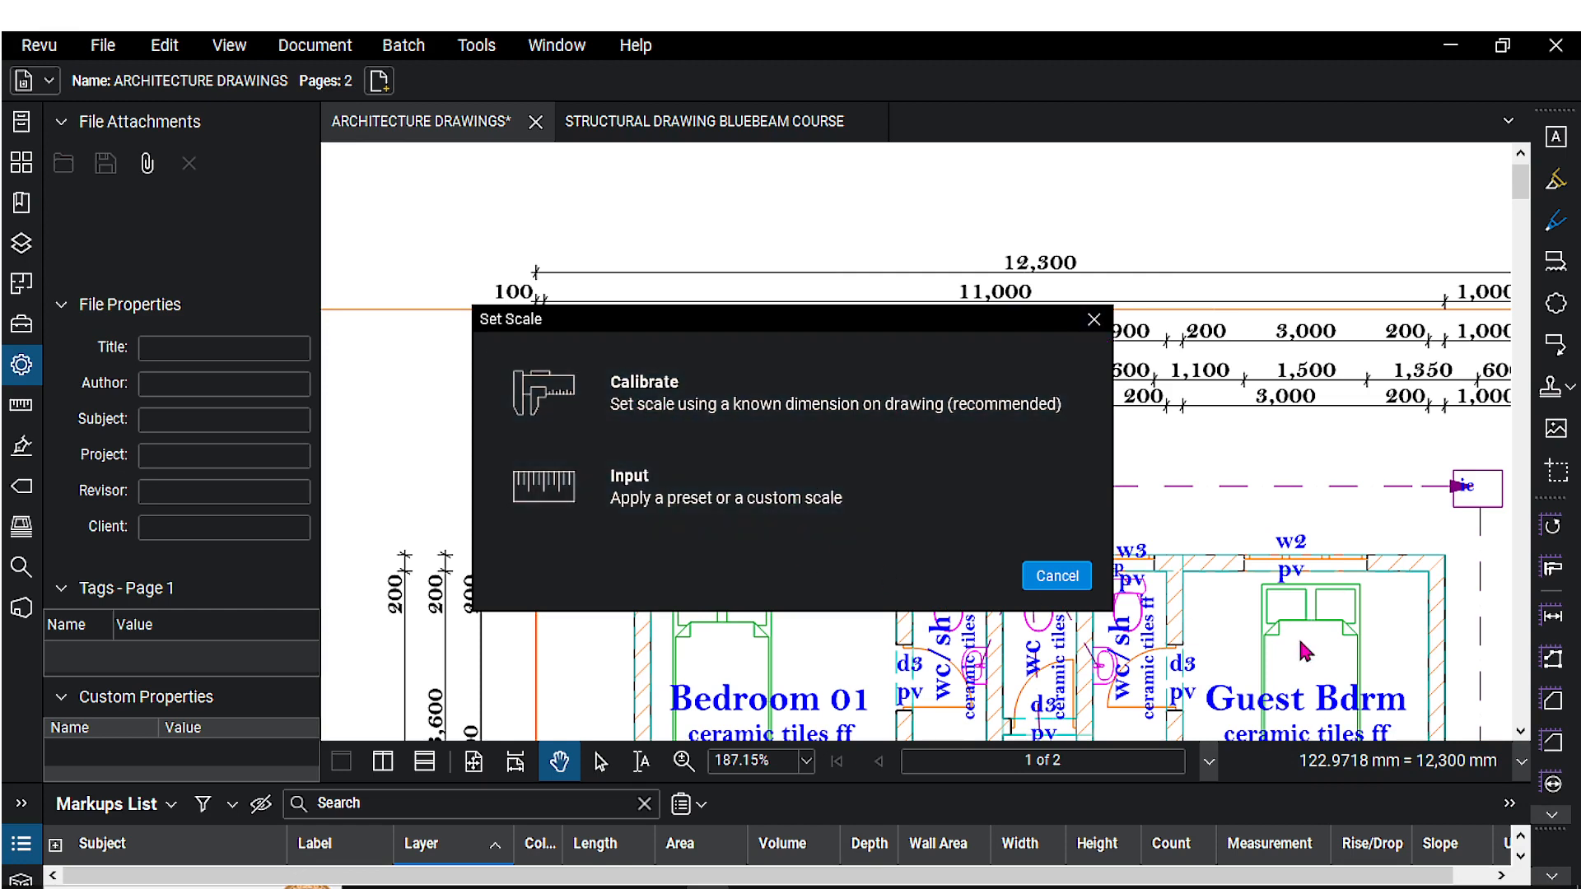
click(697, 427)
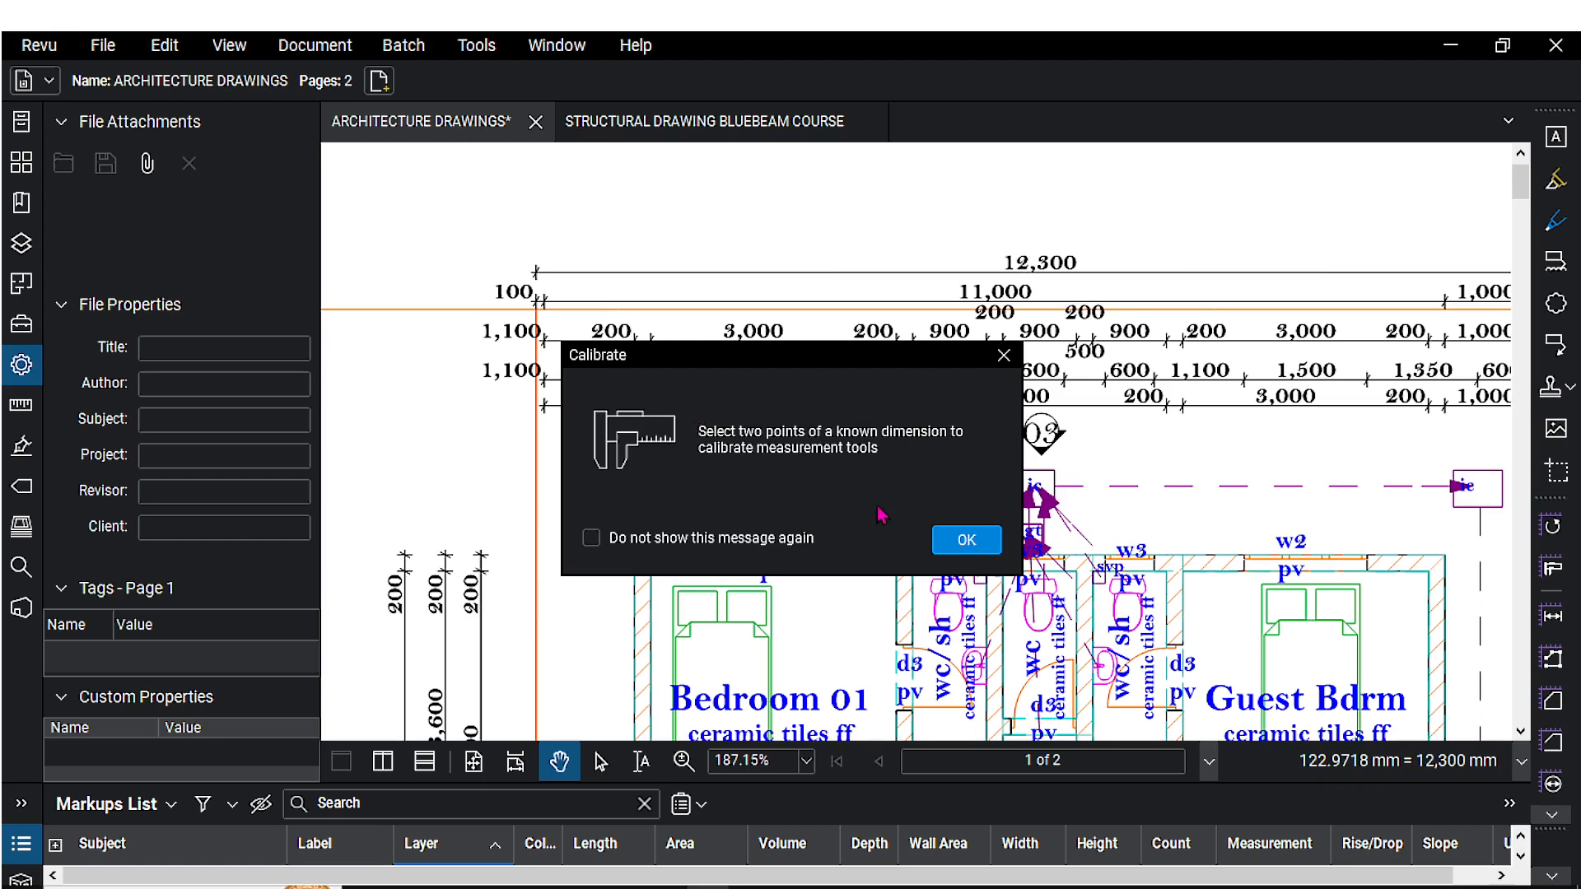
click(967, 540)
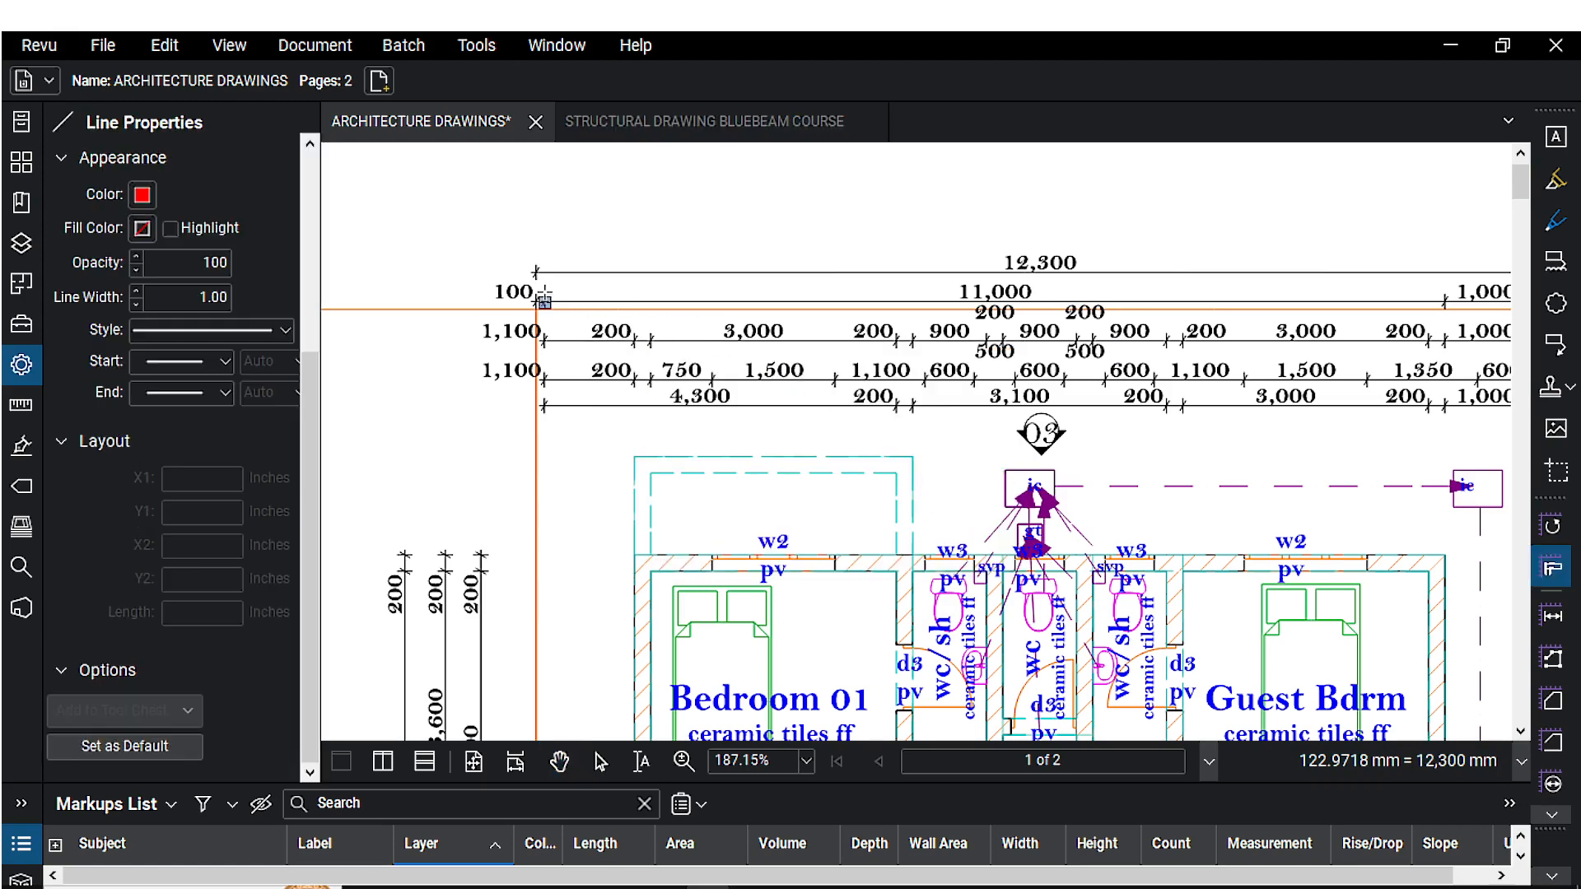
scroll(543, 294, up, 10)
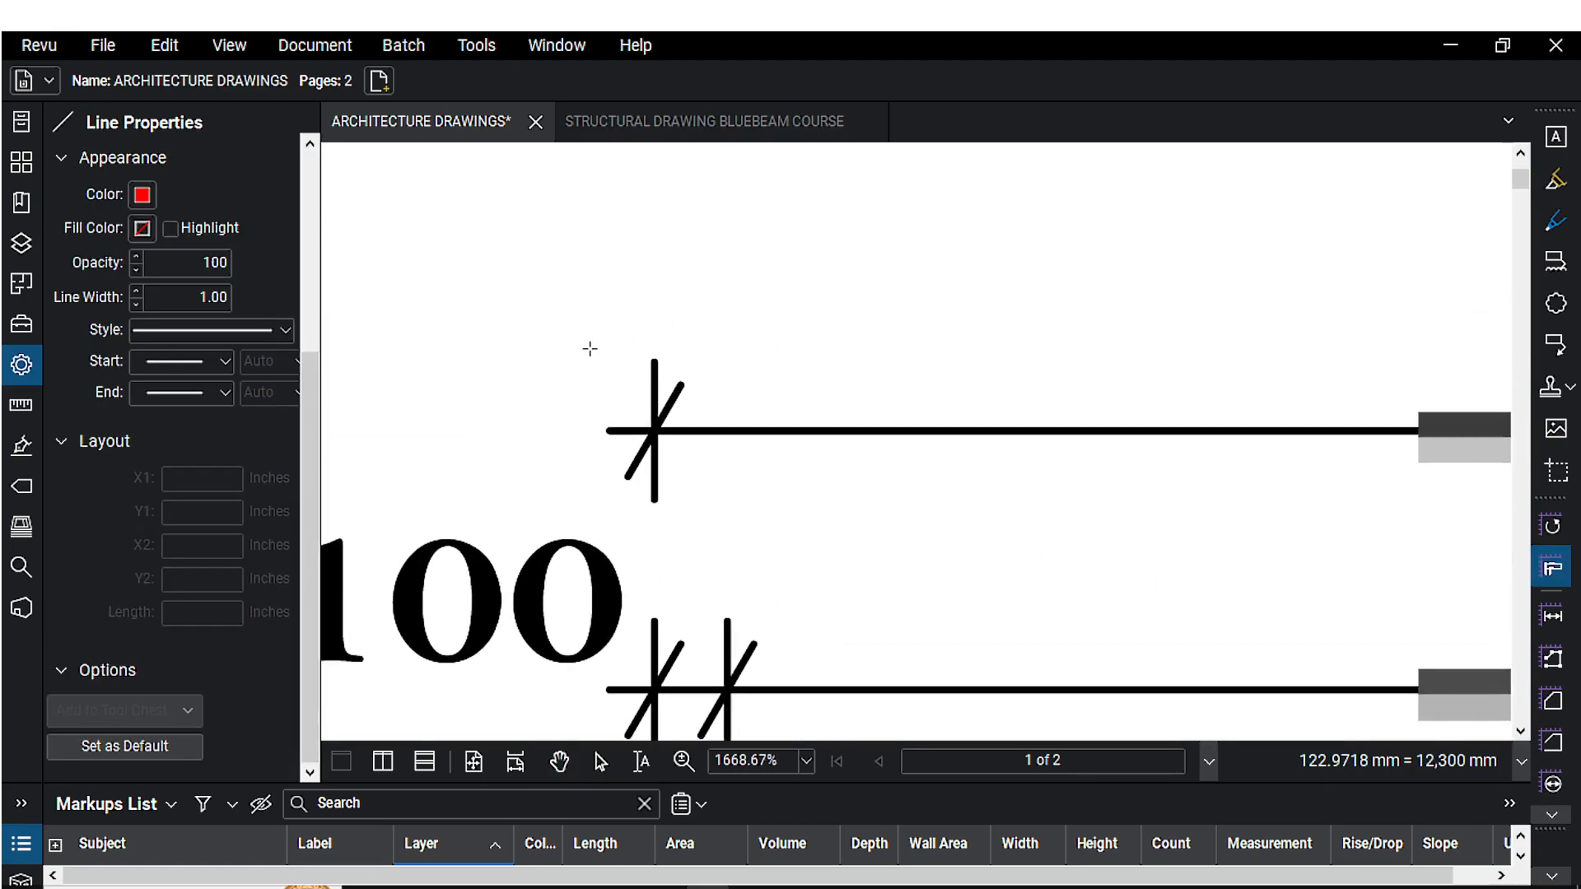
scroll(655, 381, up, 3)
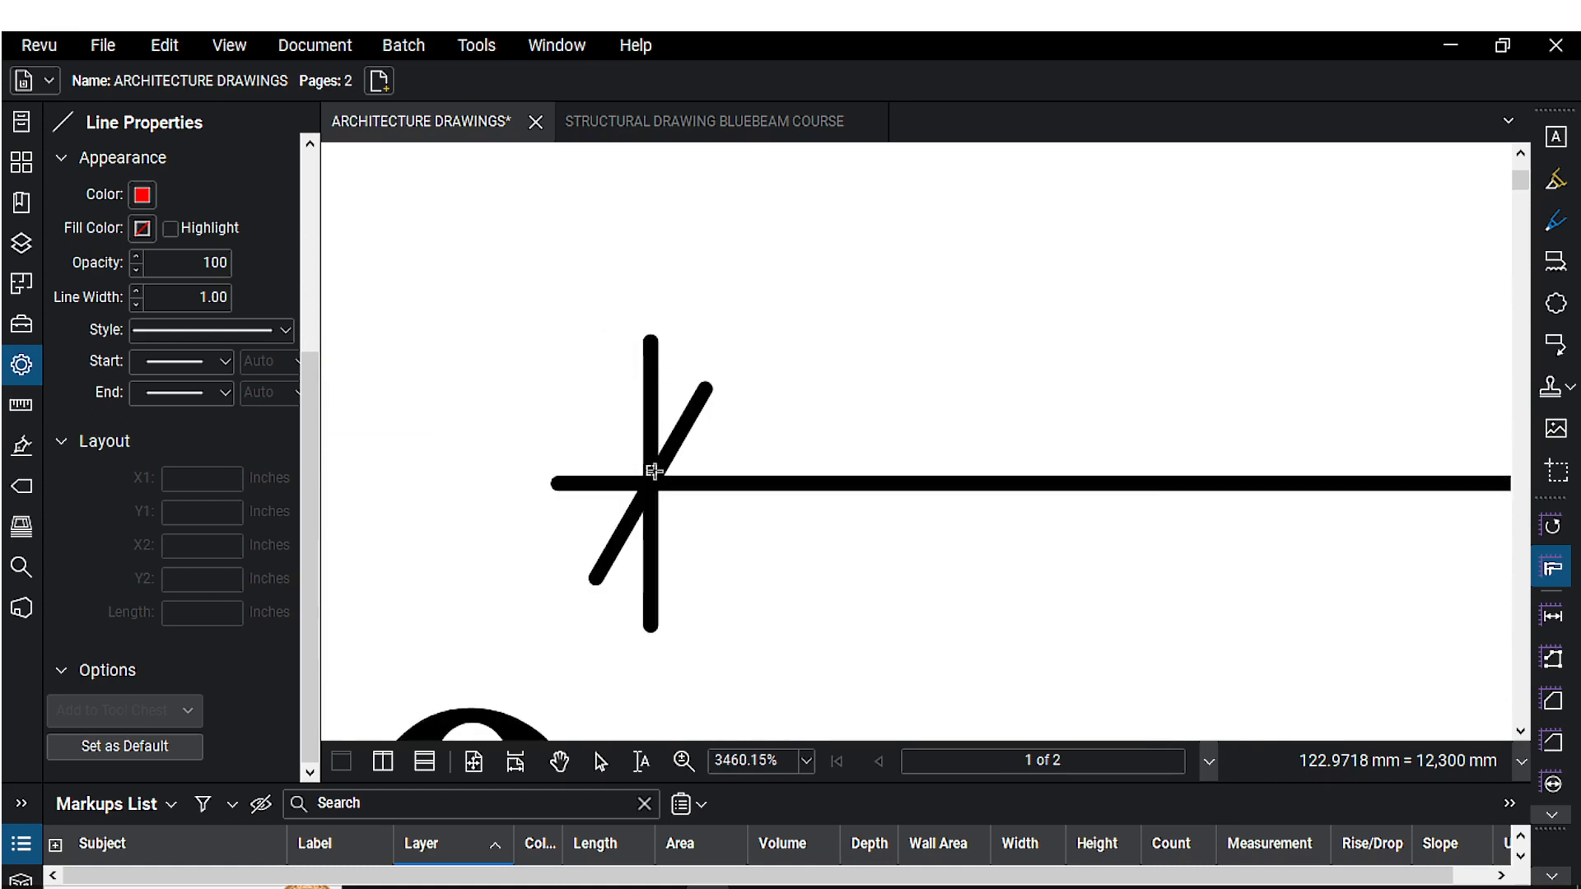
click(652, 482)
Step: Pick the right tick intersection of the overall 12,300 dimension as the second calibration point
scroll(931, 494, down, 12)
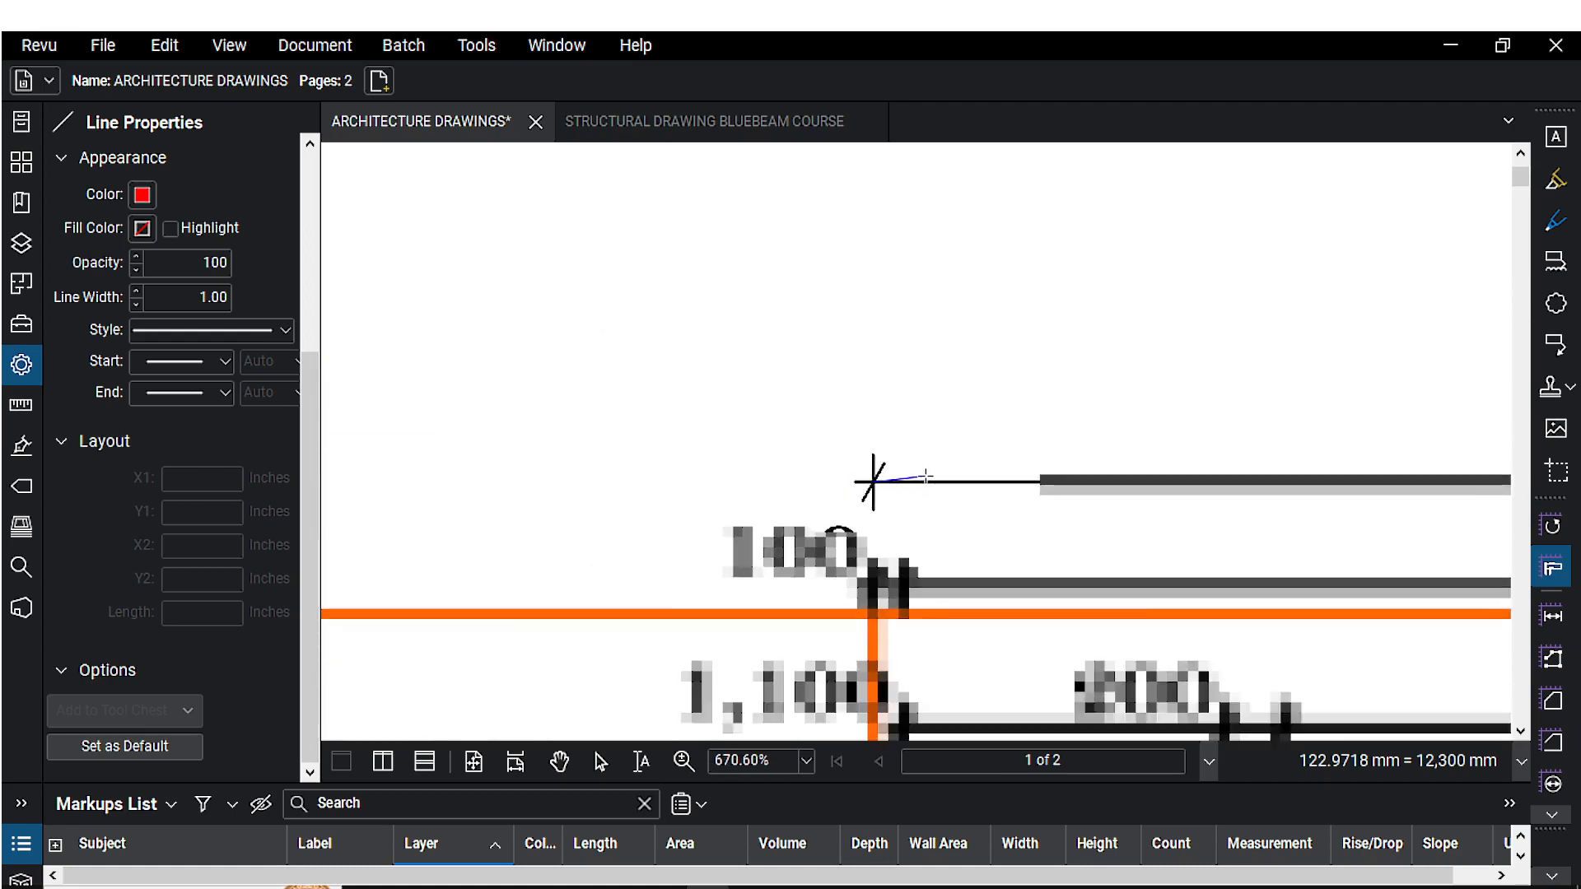
mouse_move(996, 370)
mouse_down()
mouse_move(473, 384)
mouse_move(354, 371)
mouse_up()
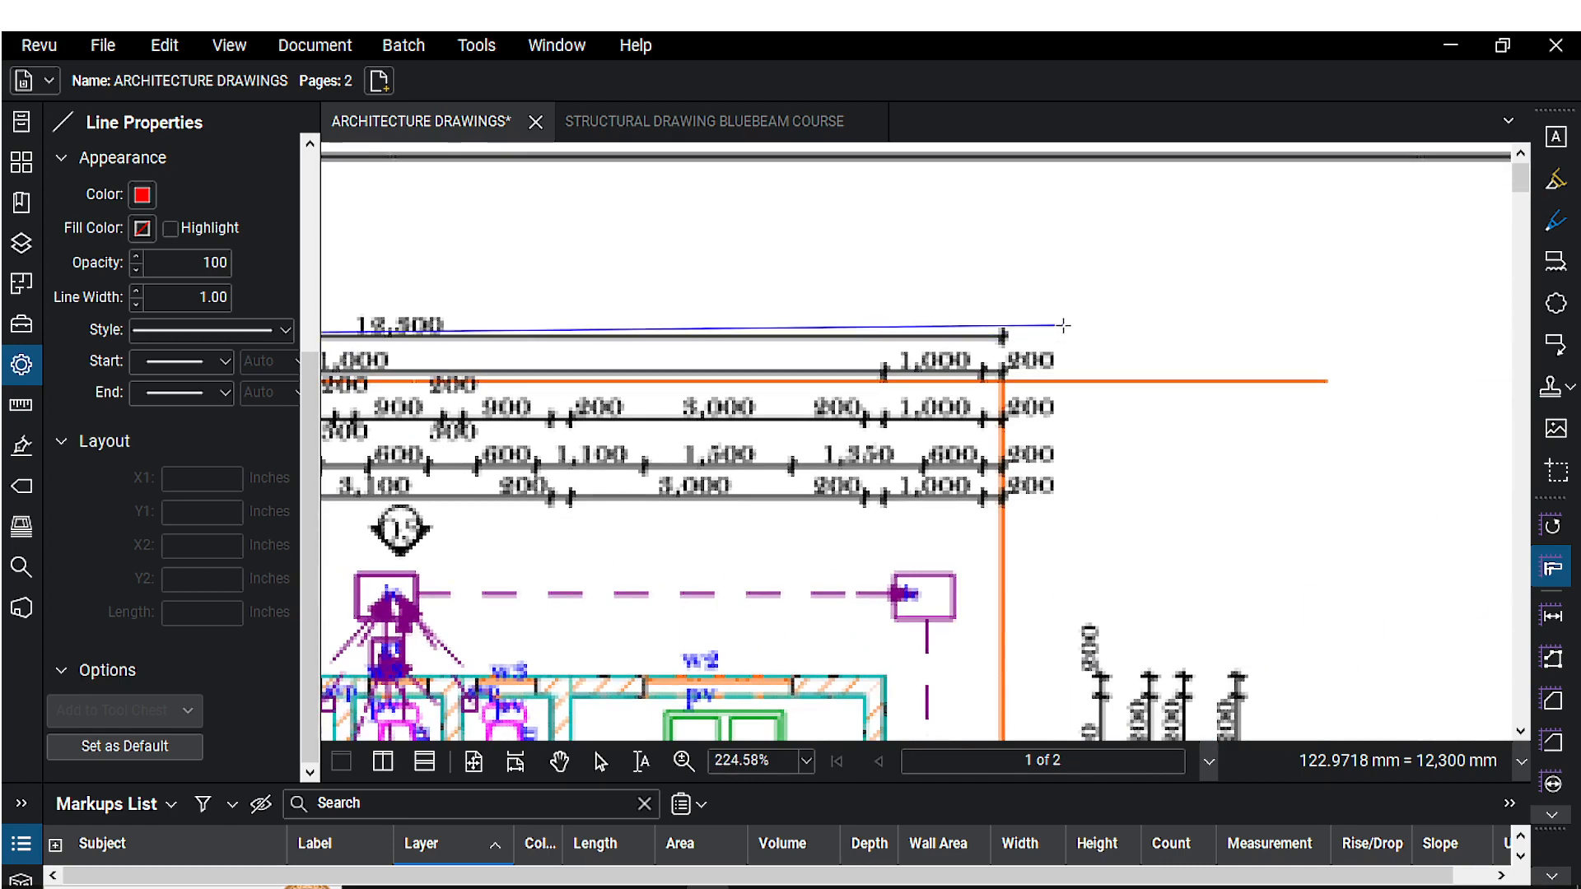
scroll(1054, 323, up, 7)
scroll(799, 377, up, 6)
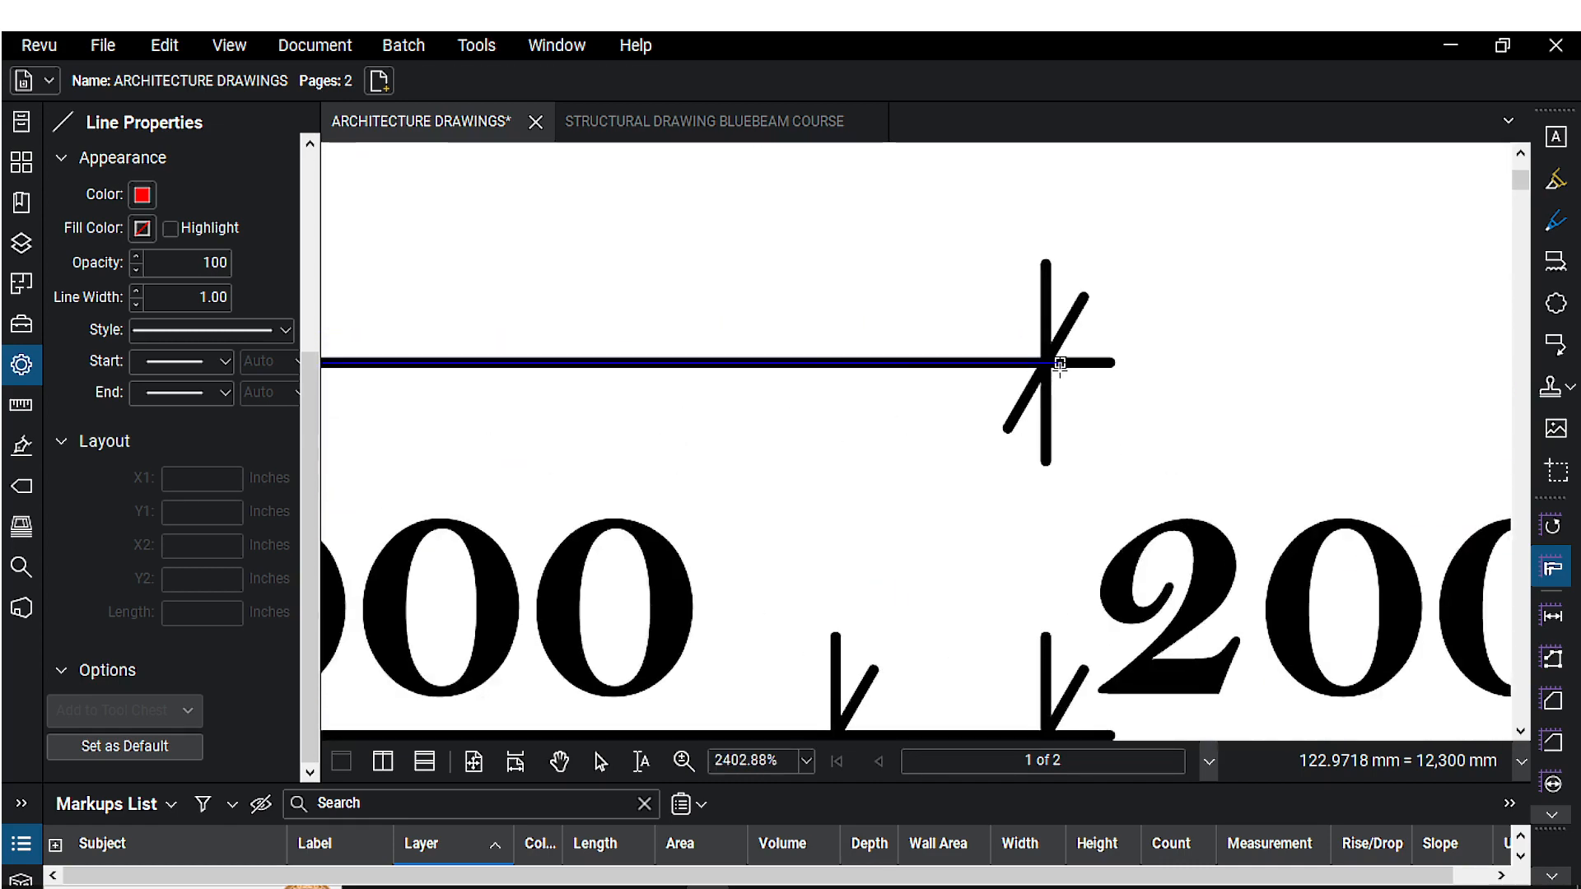
scroll(1043, 362, up, 2)
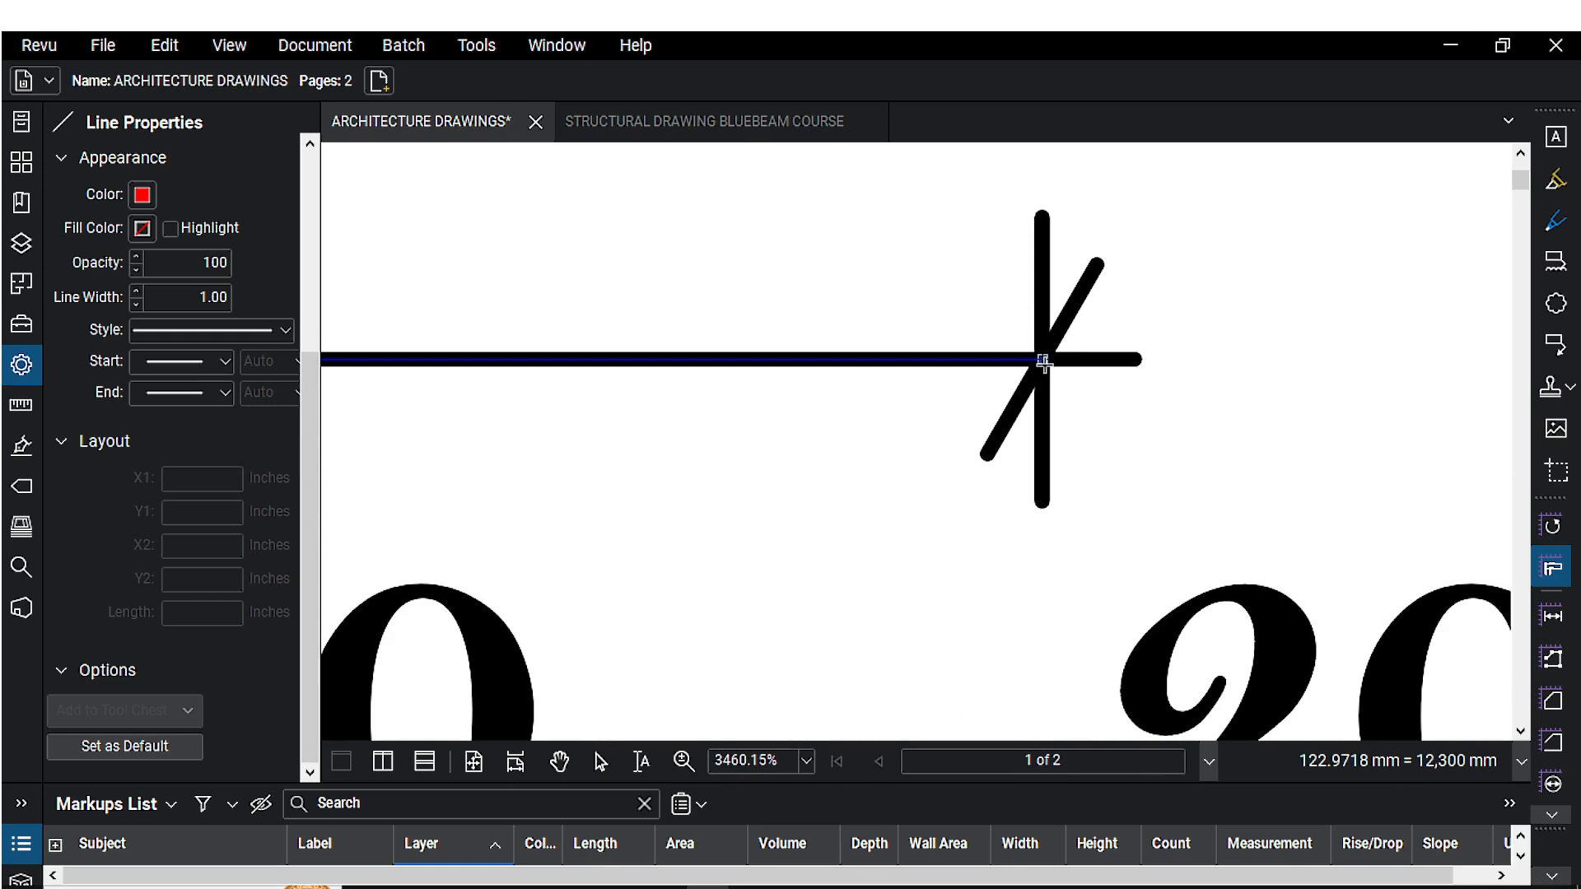
click(1043, 363)
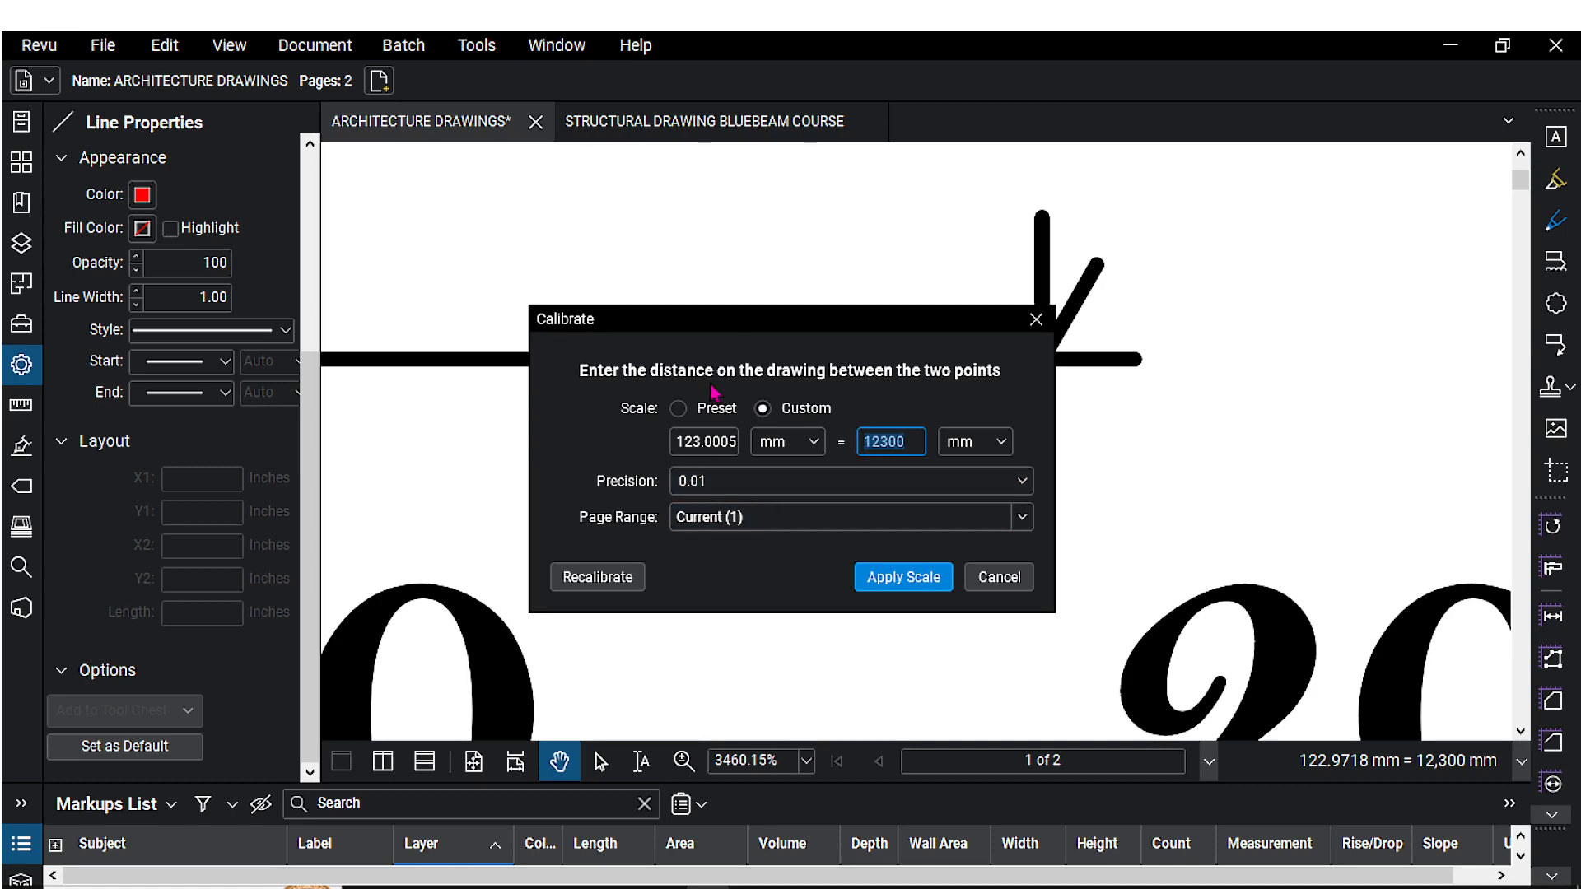
Step: Set the calibration precision to 1 and apply the custom scale to the current page
drag(729, 323, 811, 295)
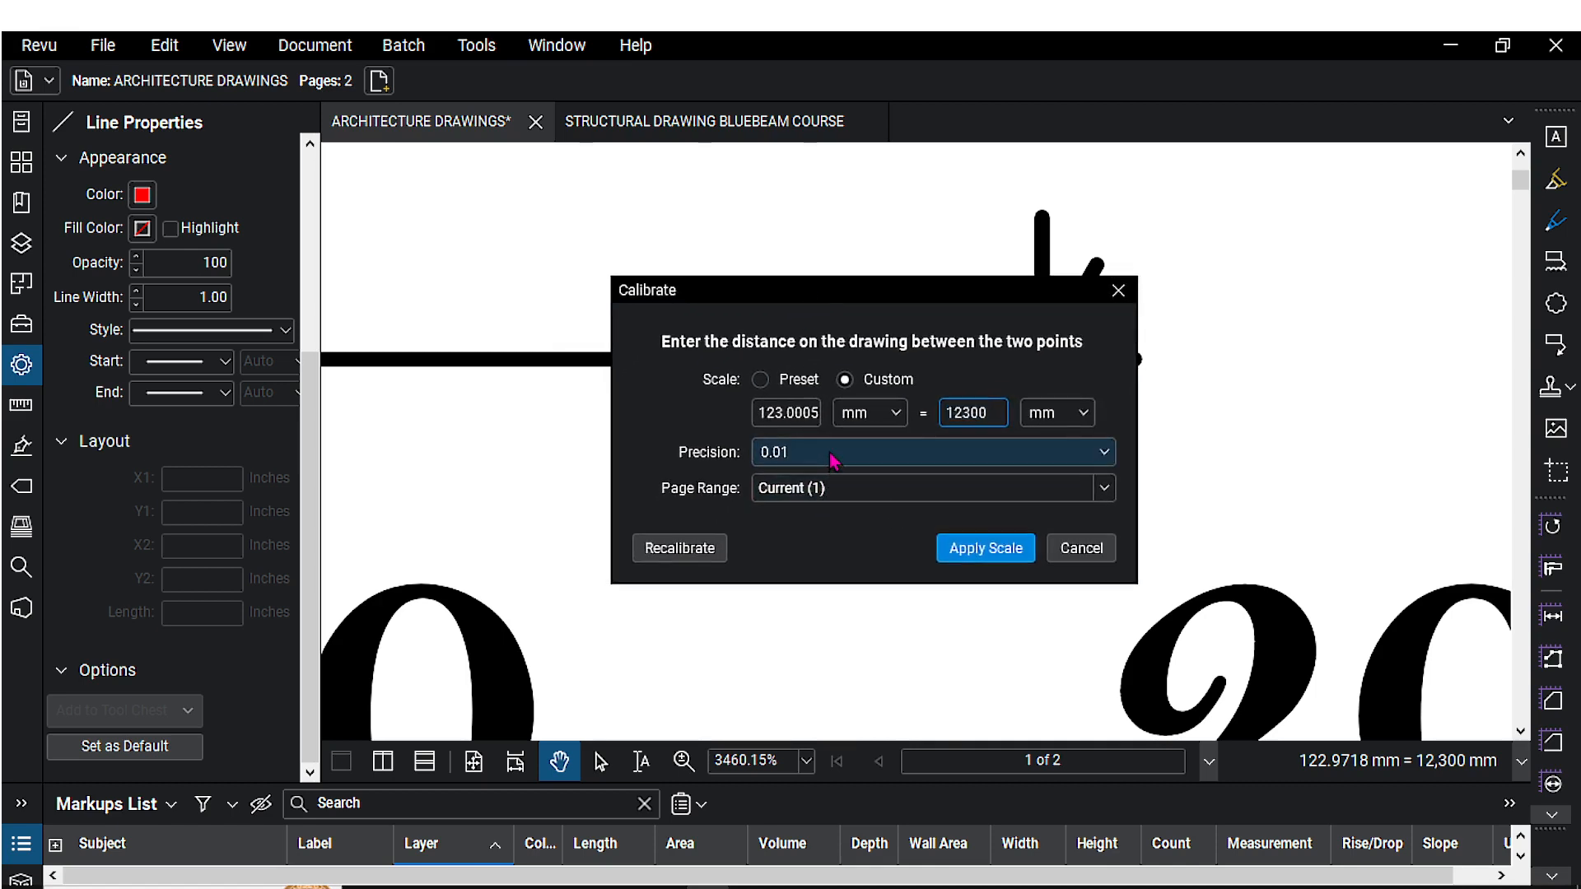
click(955, 449)
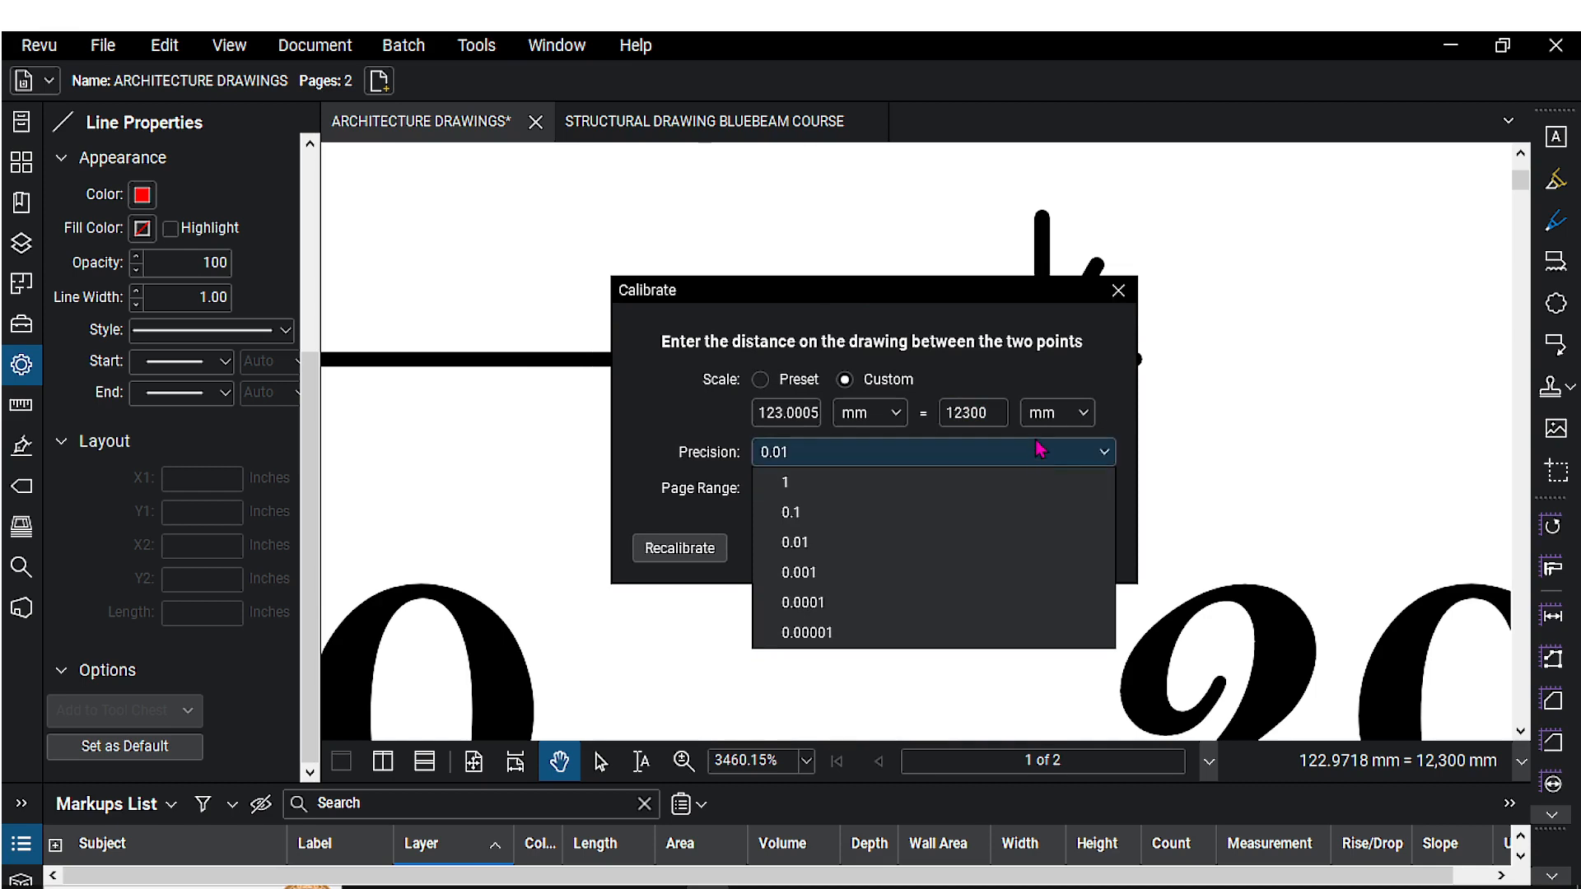
click(814, 491)
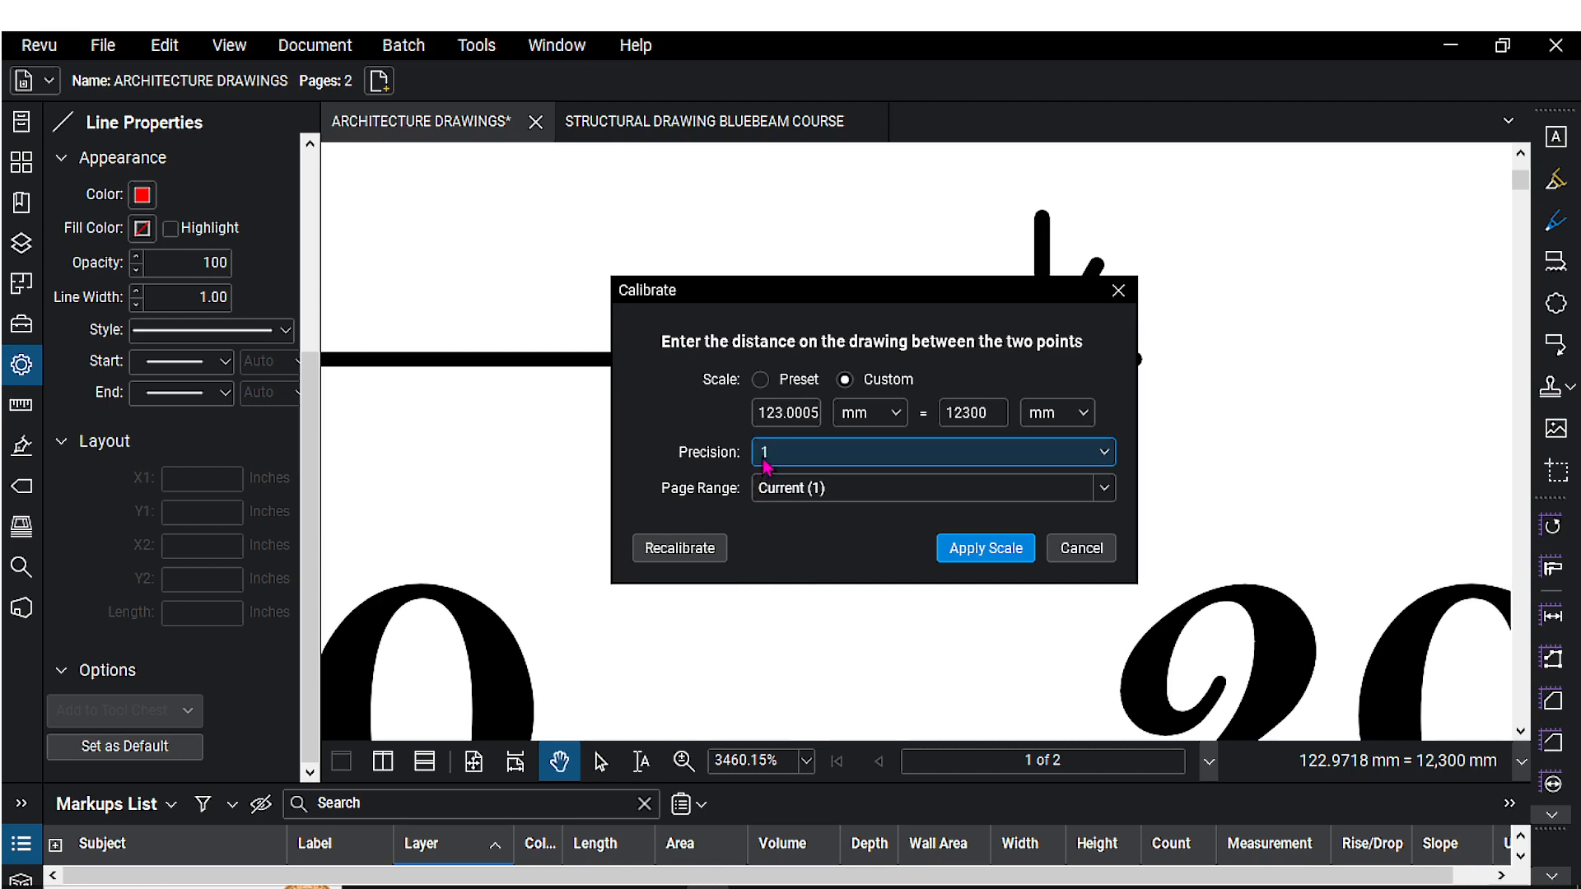
click(980, 548)
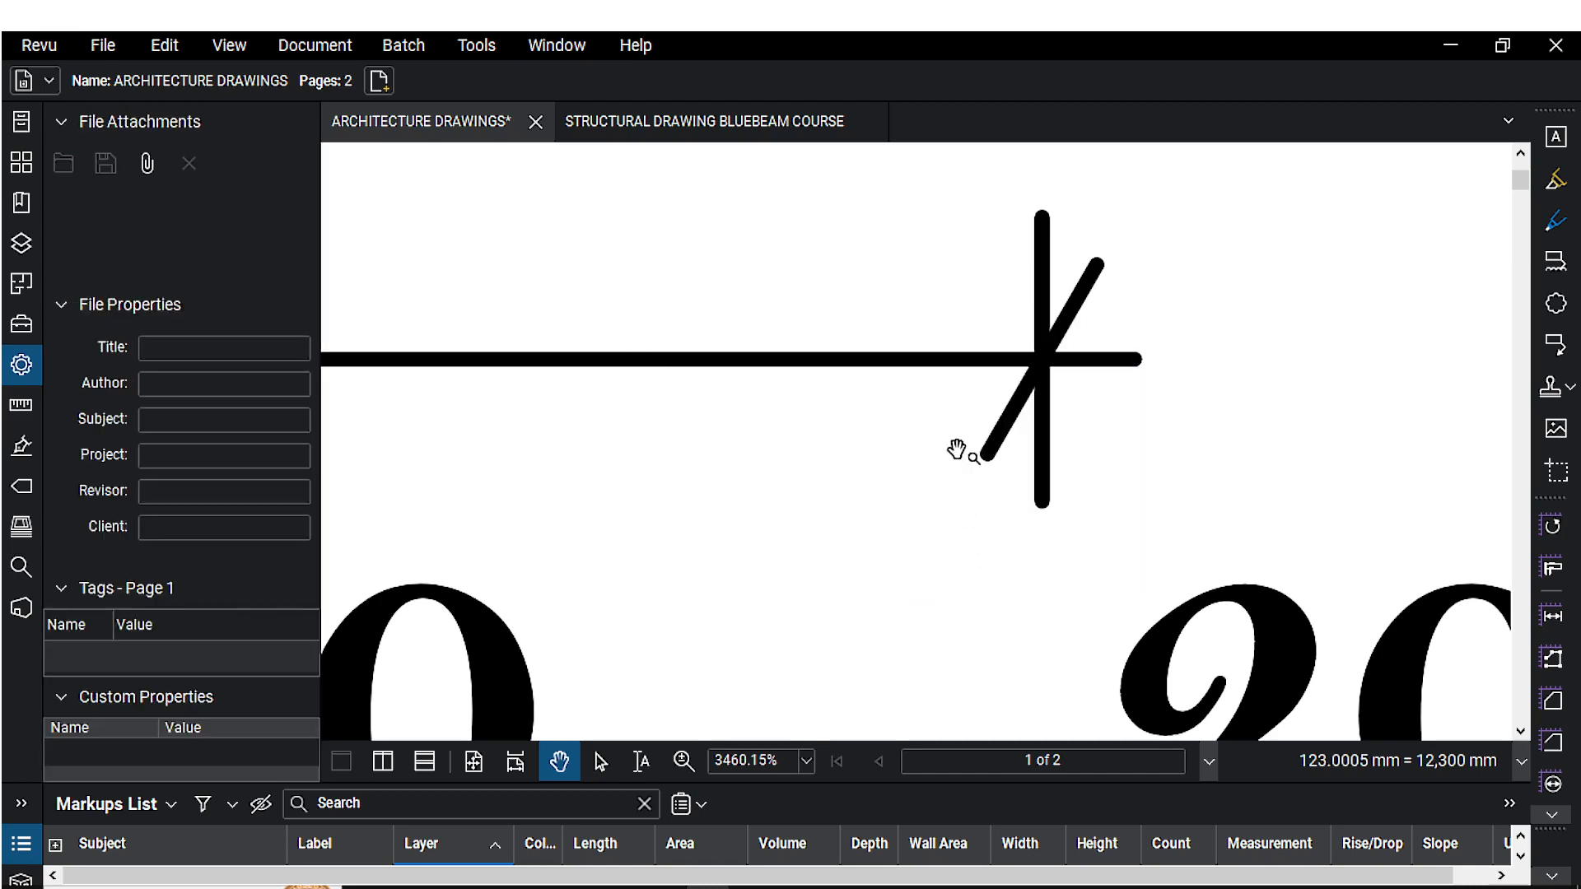
Step: Start a length measurement at the left tick intersection of the ground floor plan's overall 12,300 dimension
click(1557, 626)
scroll(910, 530, down, 6)
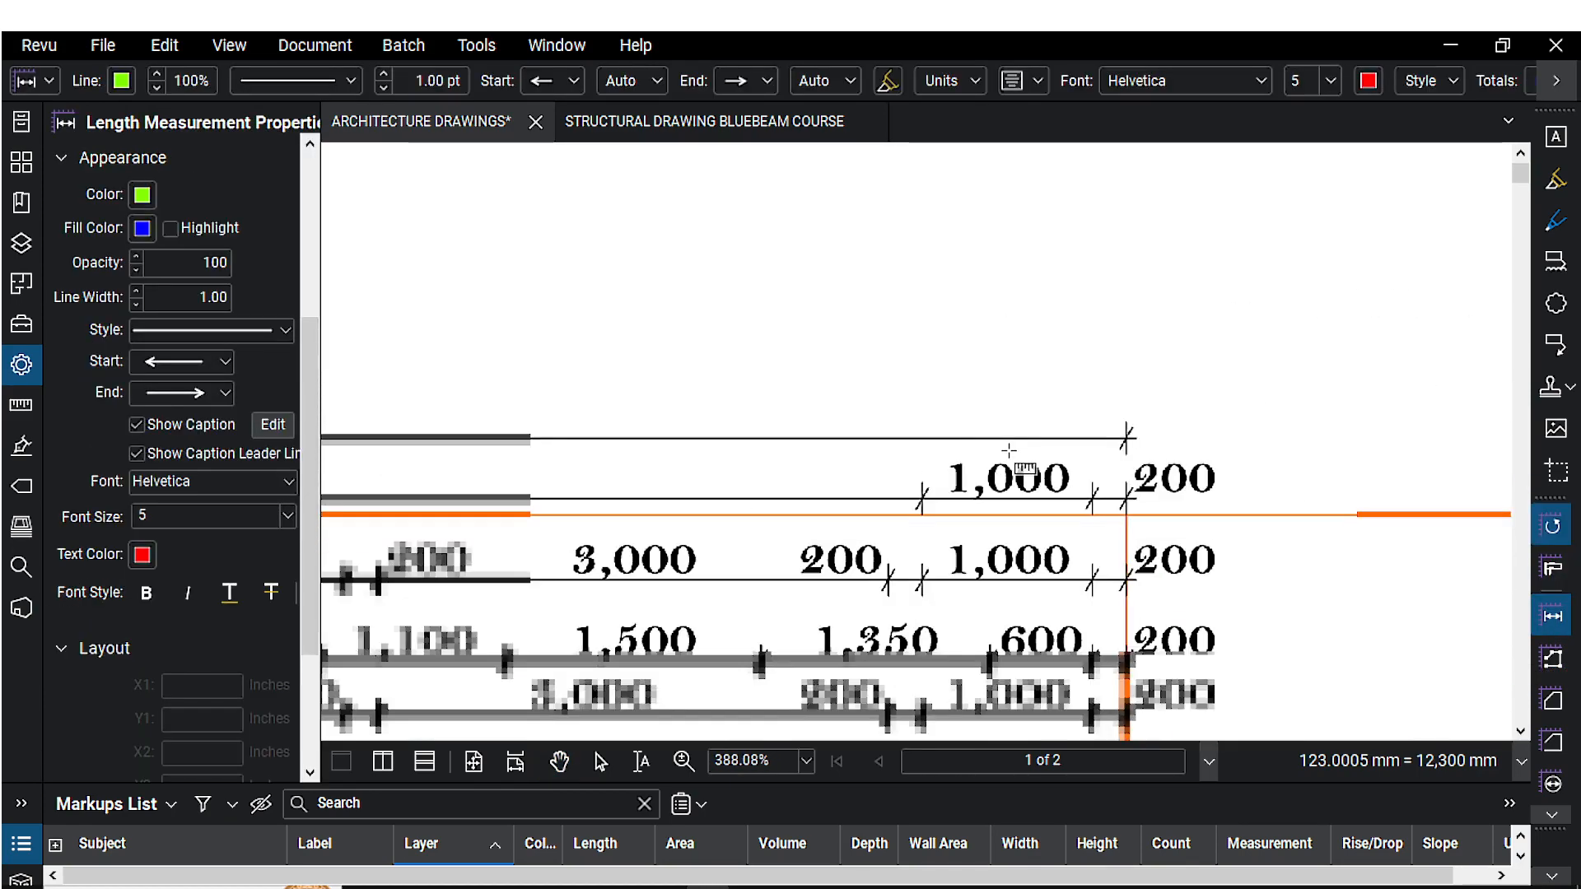
drag(768, 475, 914, 439)
scroll(914, 439, up, 4)
scroll(937, 426, down, 9)
drag(741, 439, 1098, 395)
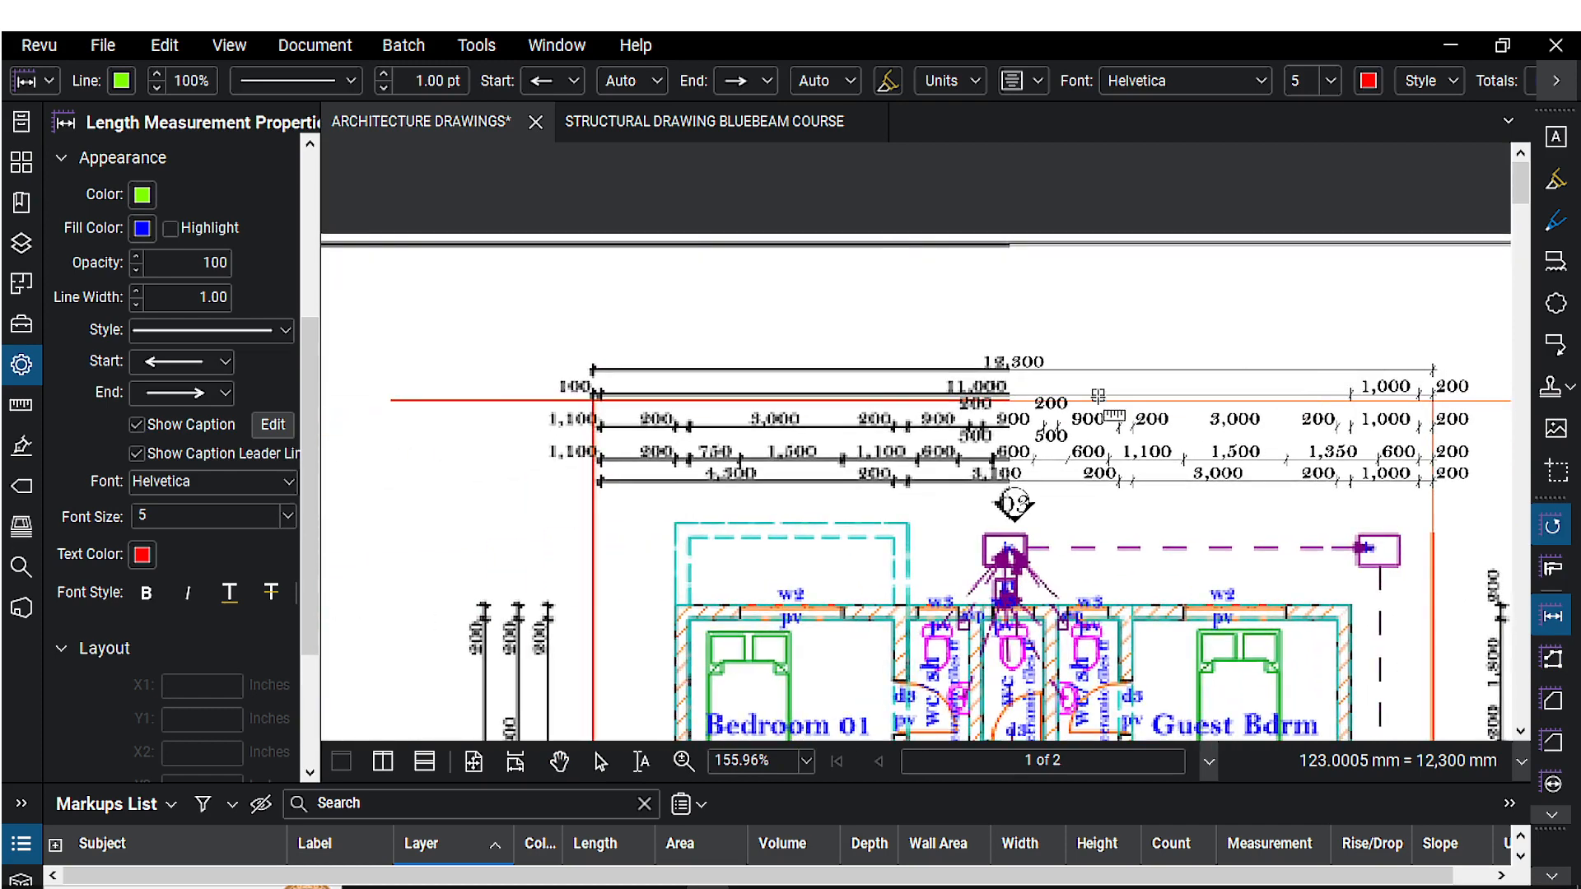
scroll(635, 371, up, 15)
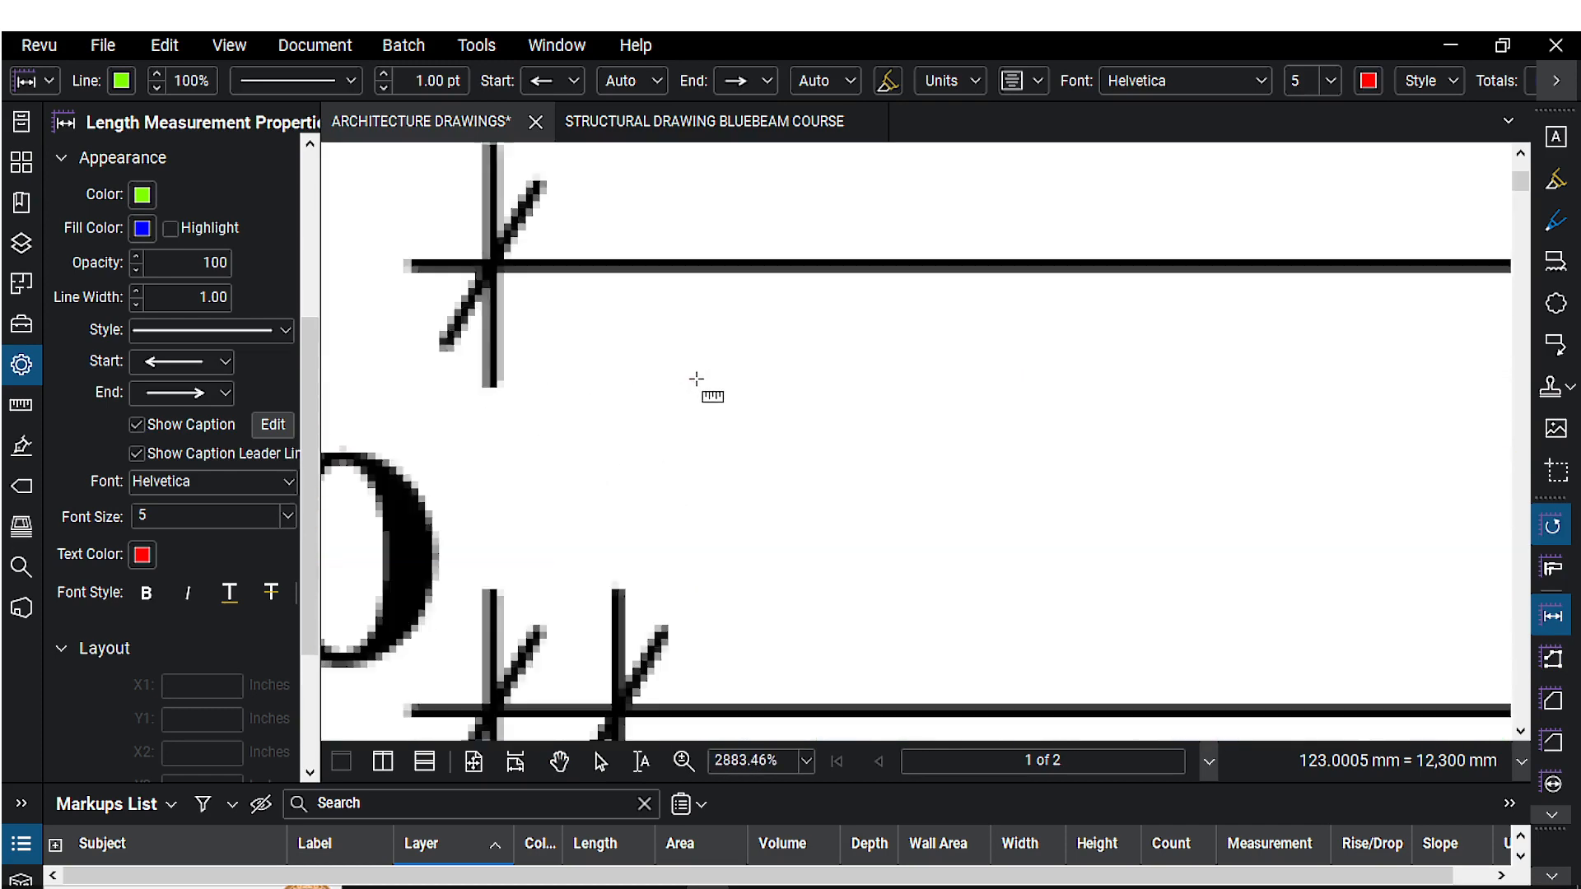
click(489, 261)
Step: Finish the length measurement at the right tick intersection of the overall 12,300 dimension
scroll(610, 349, down, 9)
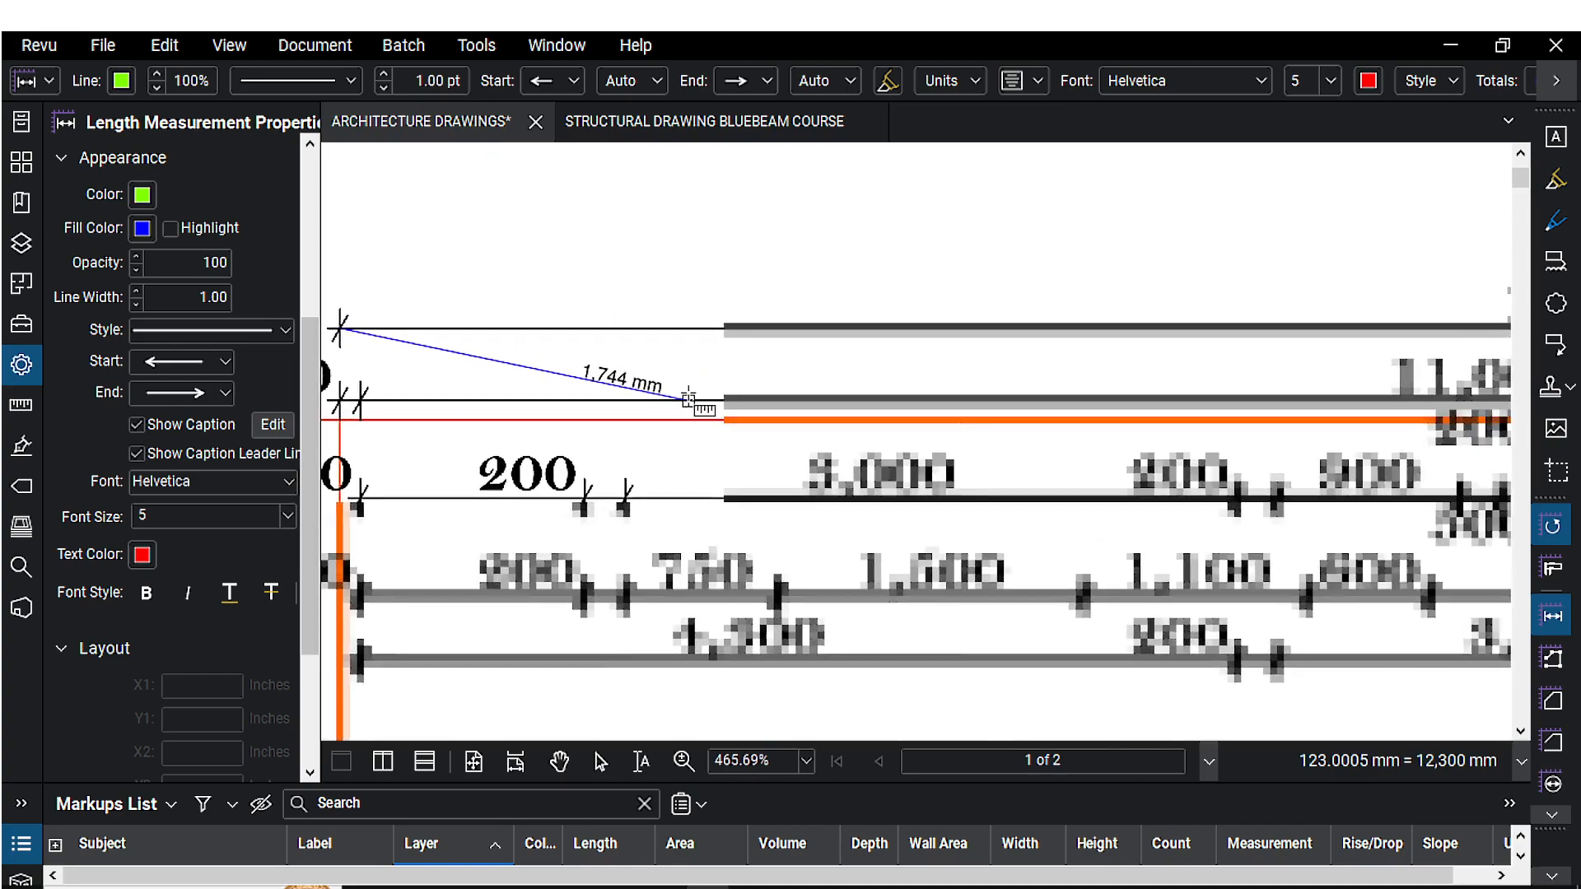
scroll(688, 399, down, 9)
scroll(955, 366, up, 8)
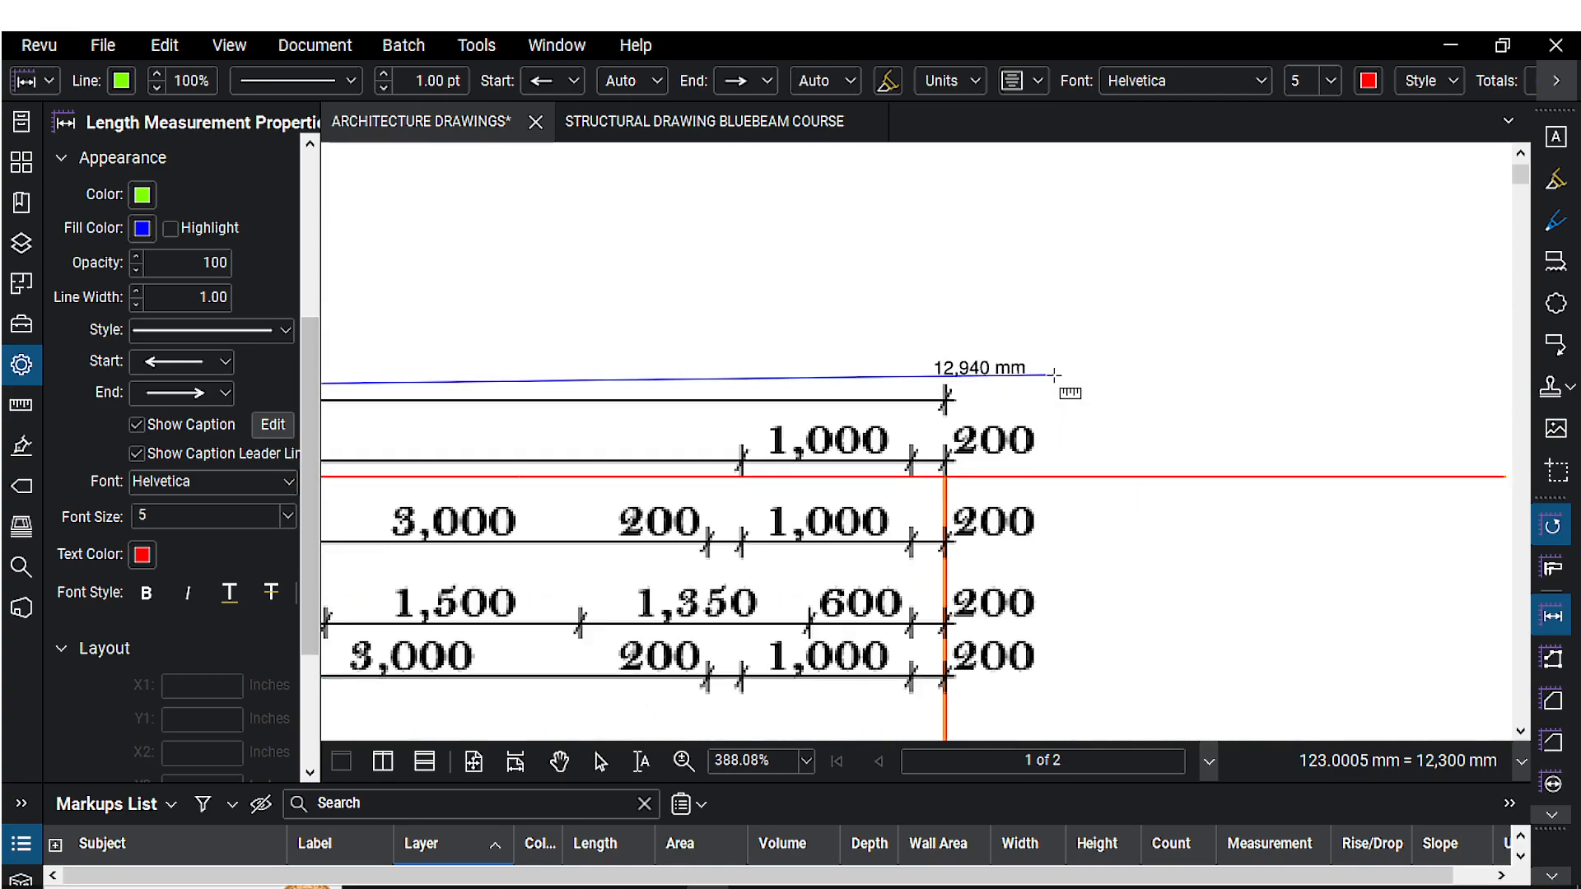
scroll(1058, 377, up, 2)
scroll(854, 424, up, 6)
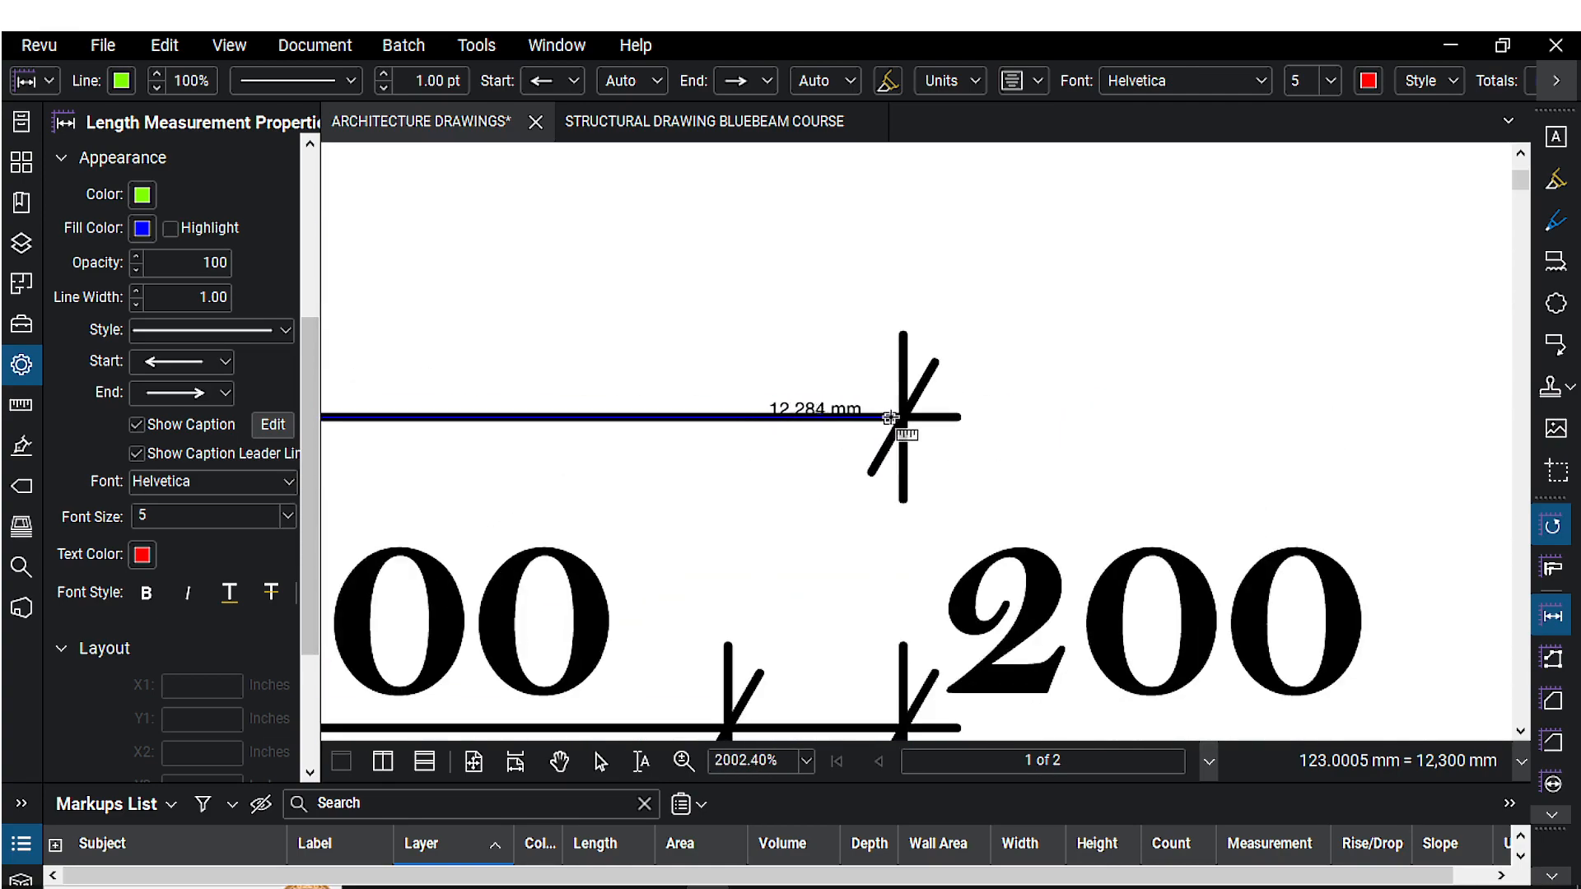
scroll(900, 418, up, 3)
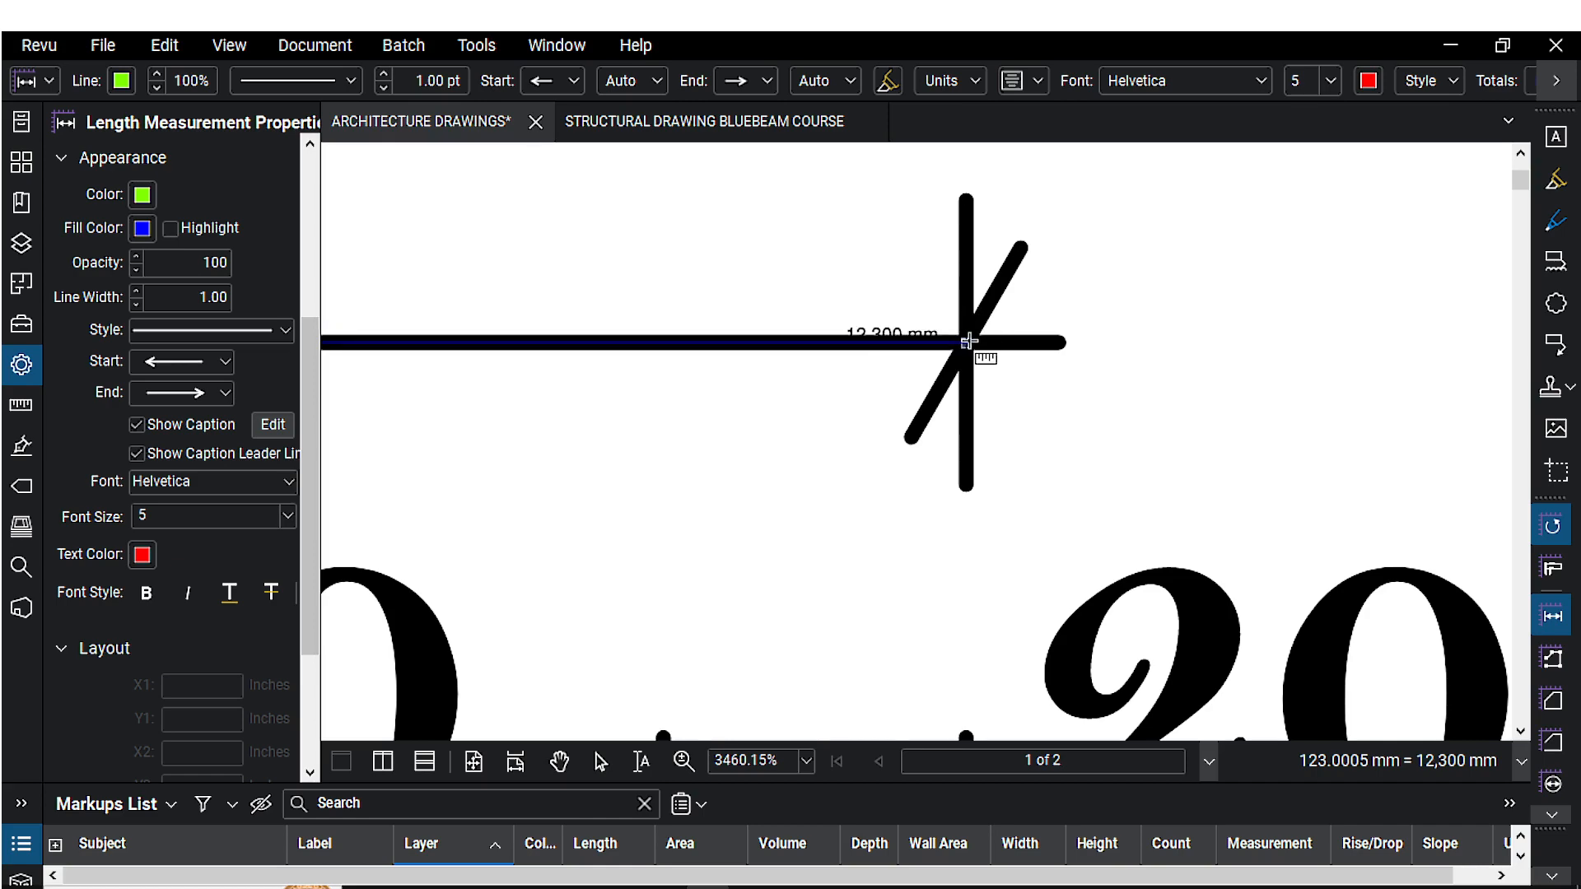
click(968, 341)
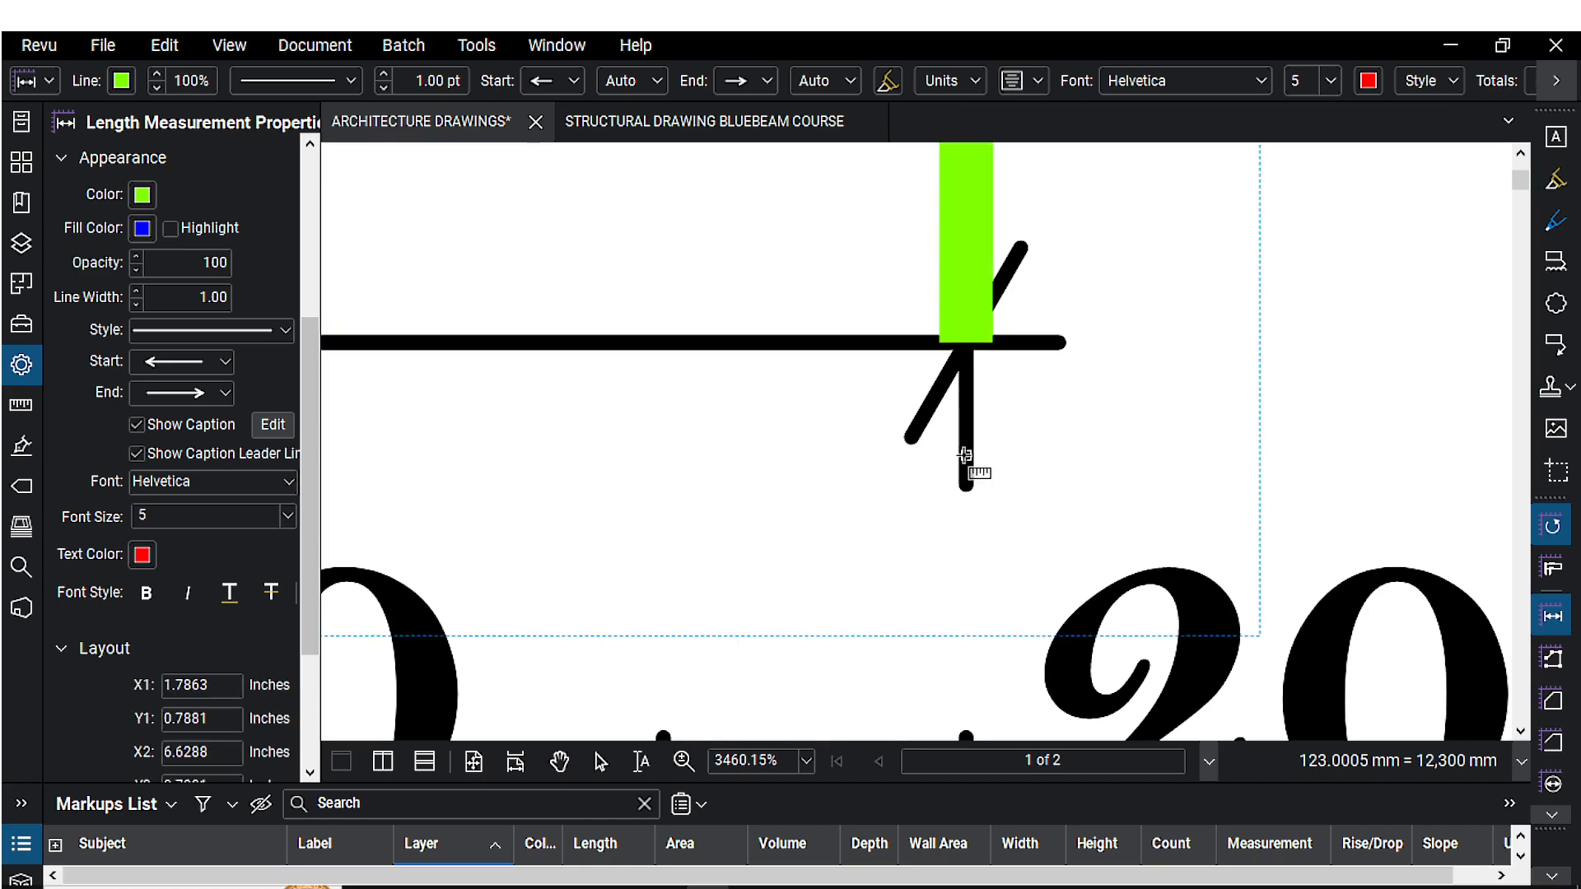
Step: Examine the new length measurement above the overall 12,300 dimension, comparing its caption and both ends with the drawing
scroll(955, 444, down, 10)
scroll(754, 466, down, 4)
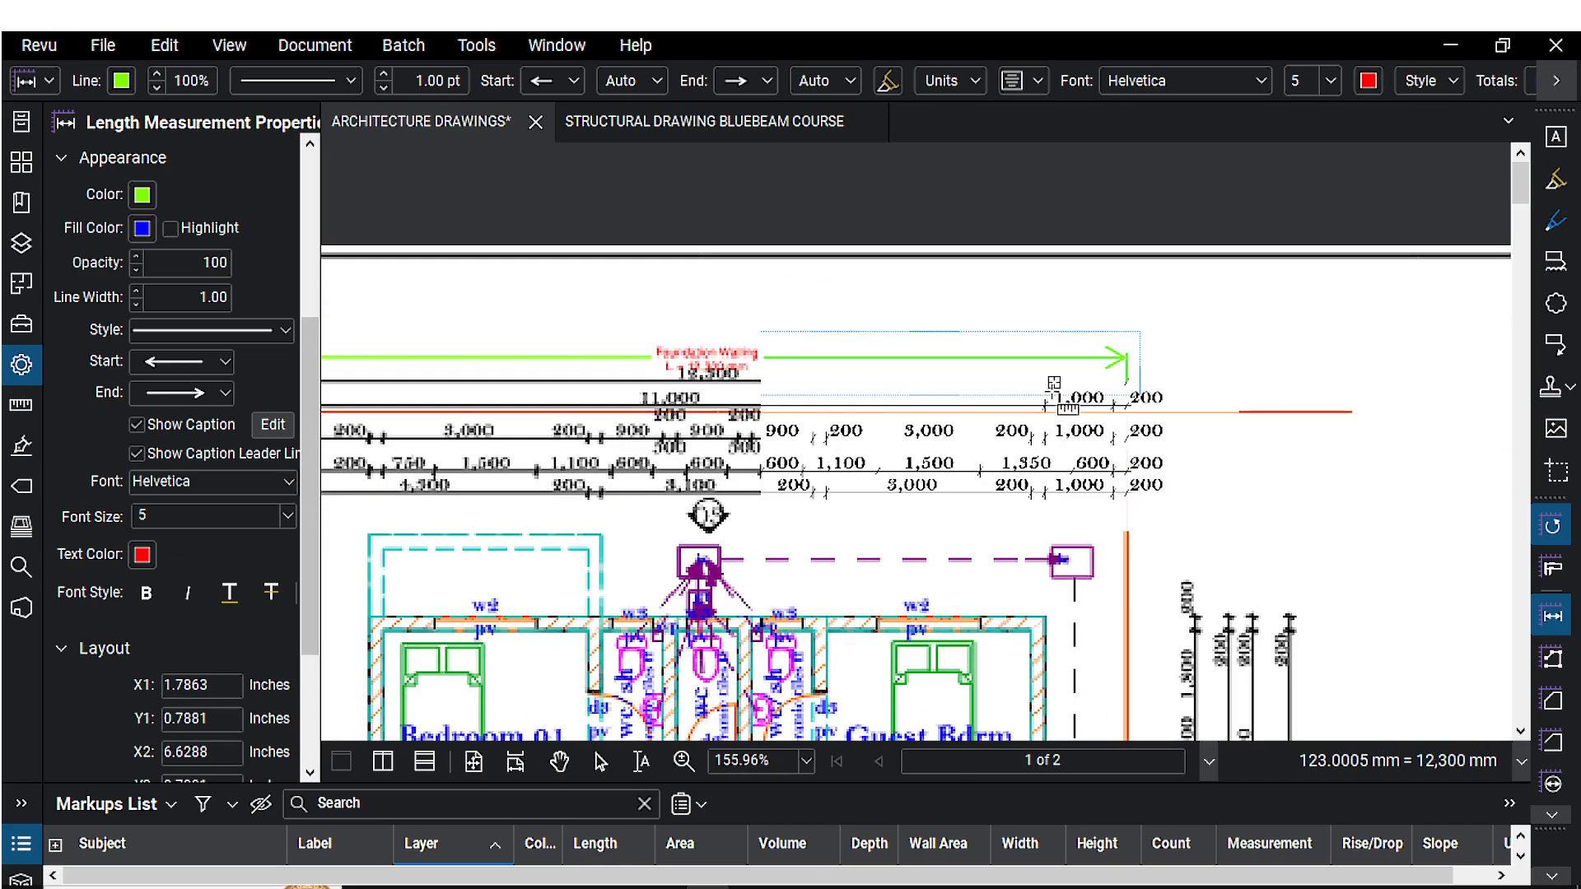
scroll(650, 344, up, 3)
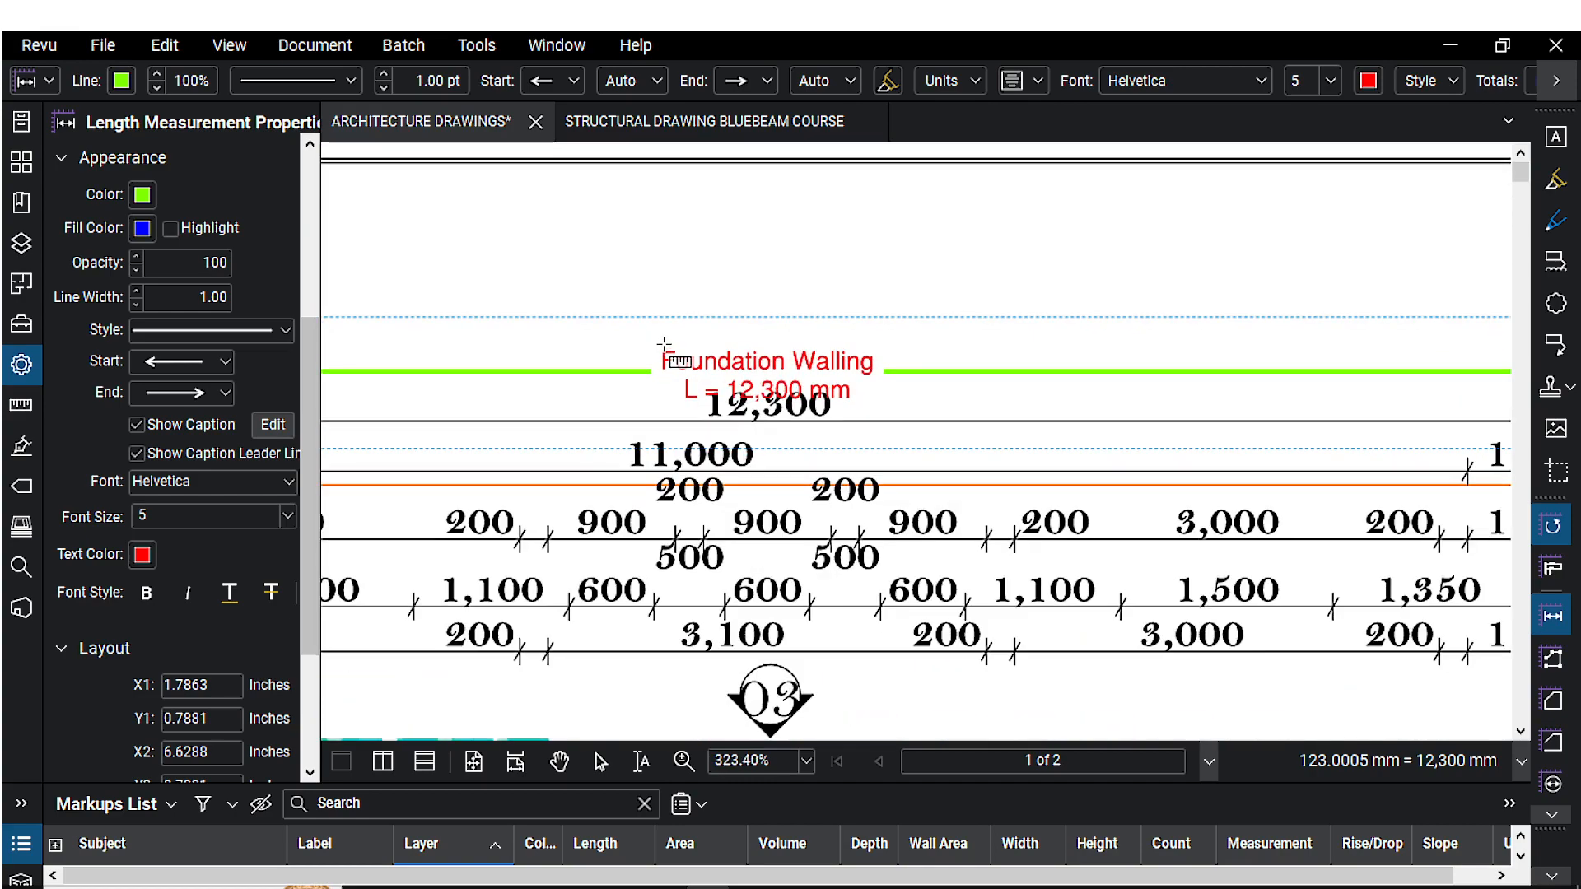
scroll(699, 345, down, 4)
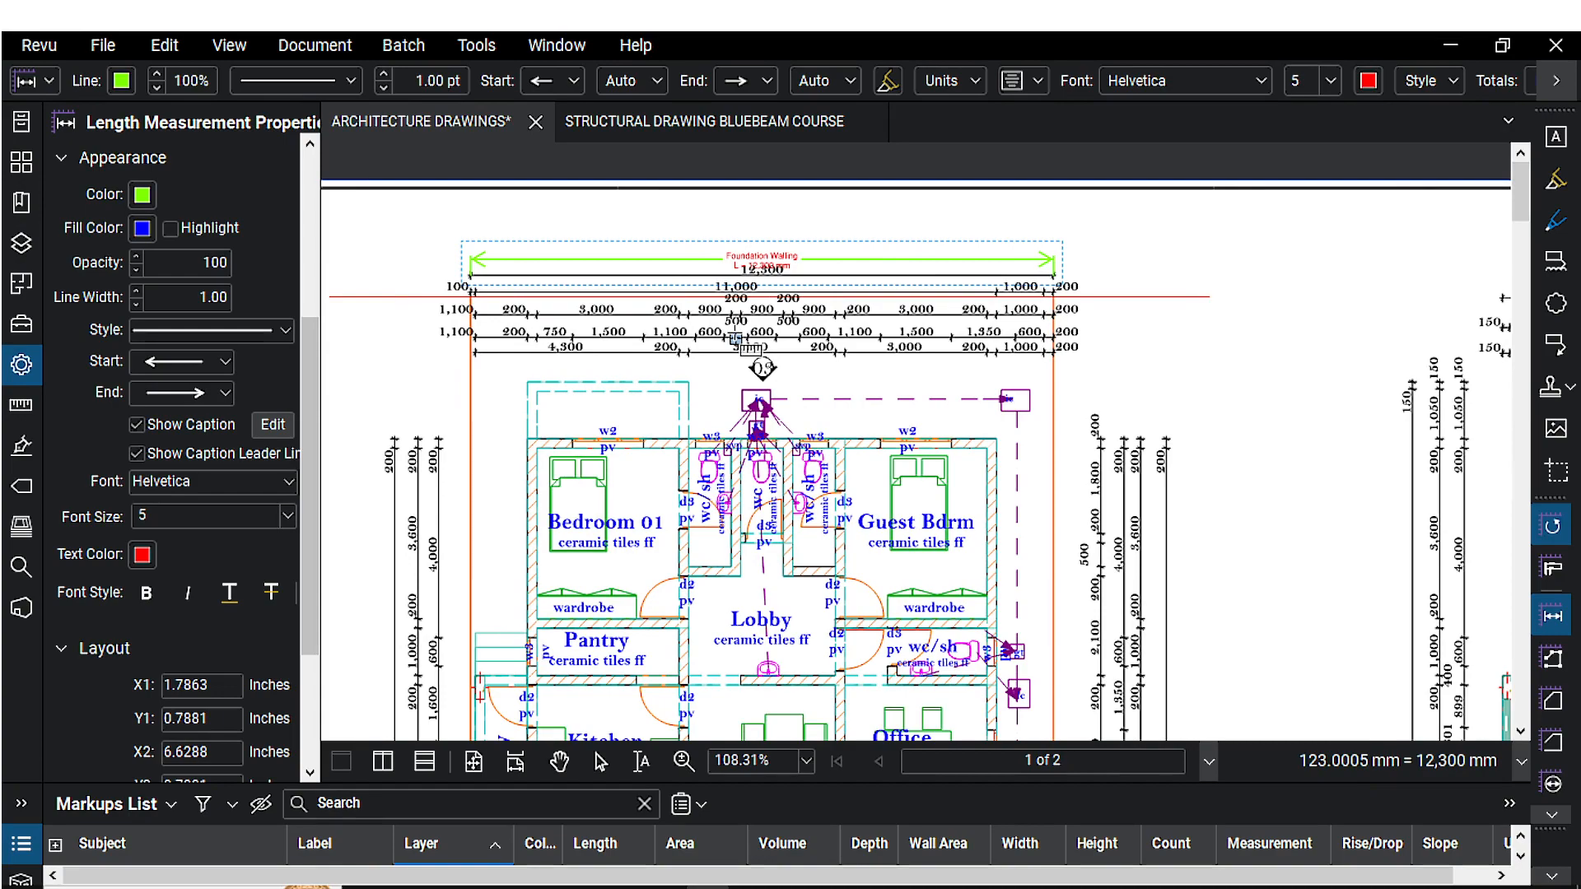
scroll(462, 245, up, 6)
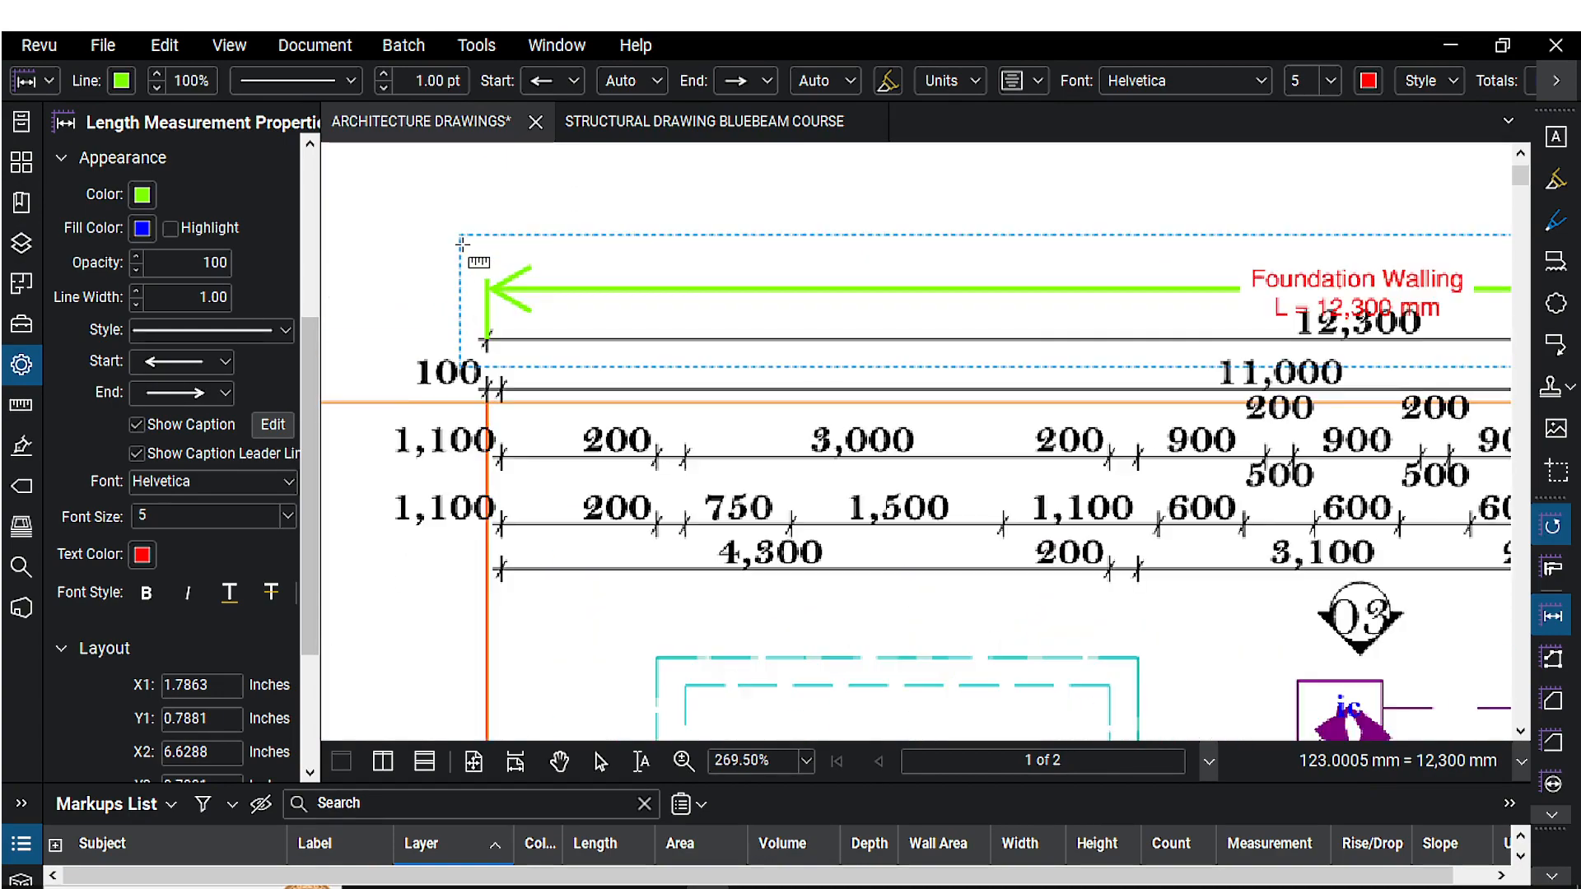
scroll(518, 275, down, 4)
mouse_move(712, 278)
mouse_down()
mouse_move(653, 283)
mouse_move(741, 275)
mouse_up()
scroll(912, 327, up, 3)
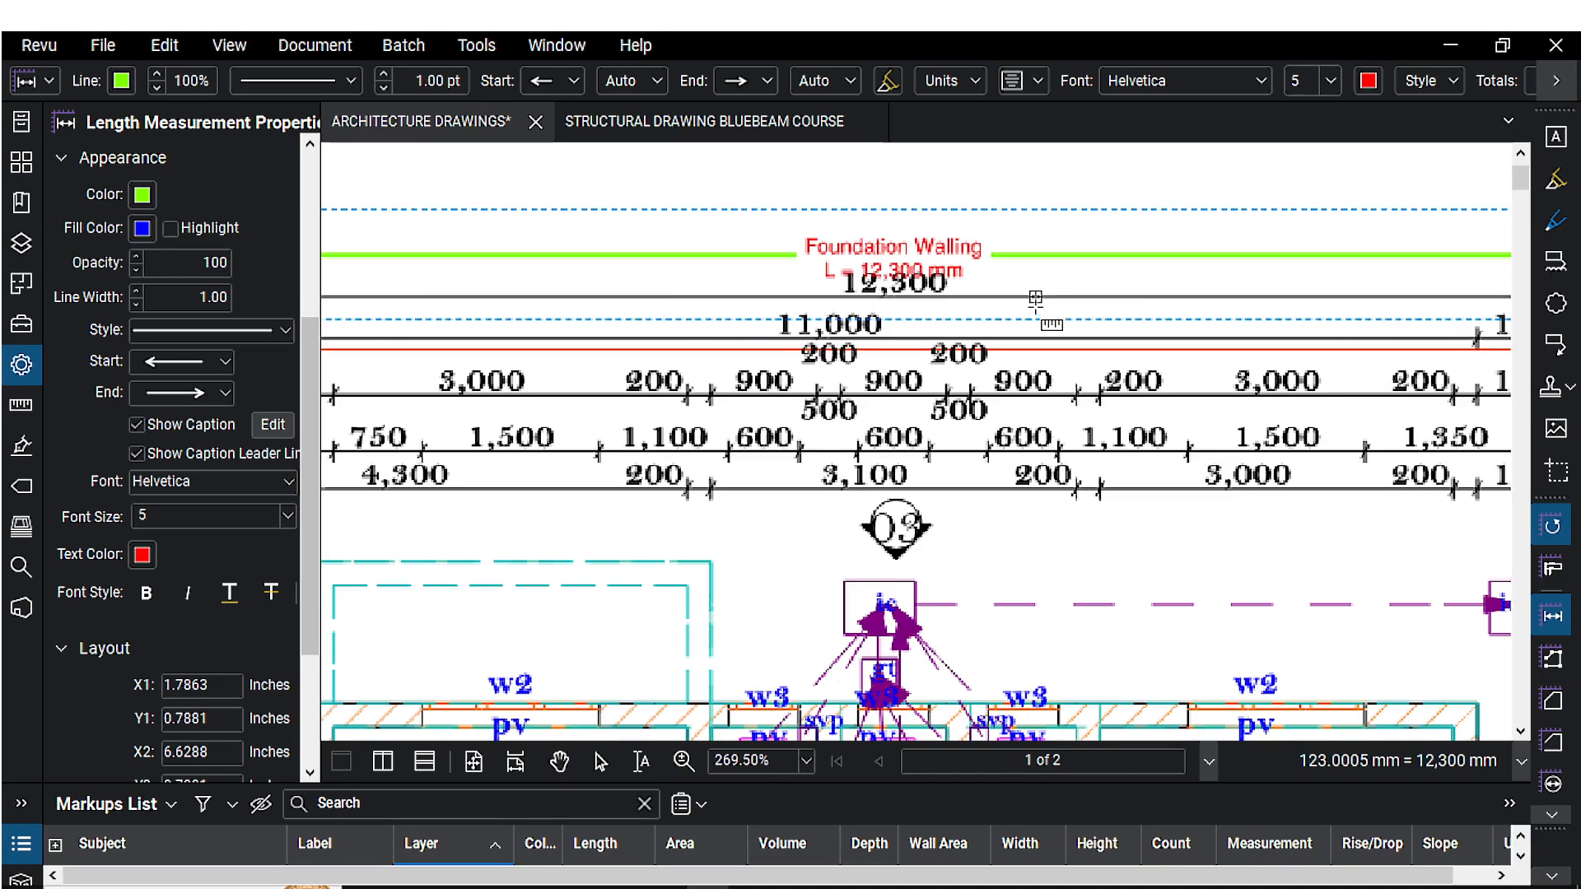
Step: Check the scale with a temporary length measurement across the 200 dimension beside the 3,100 dimension
scroll(988, 289, down, 4)
scroll(898, 357, up, 8)
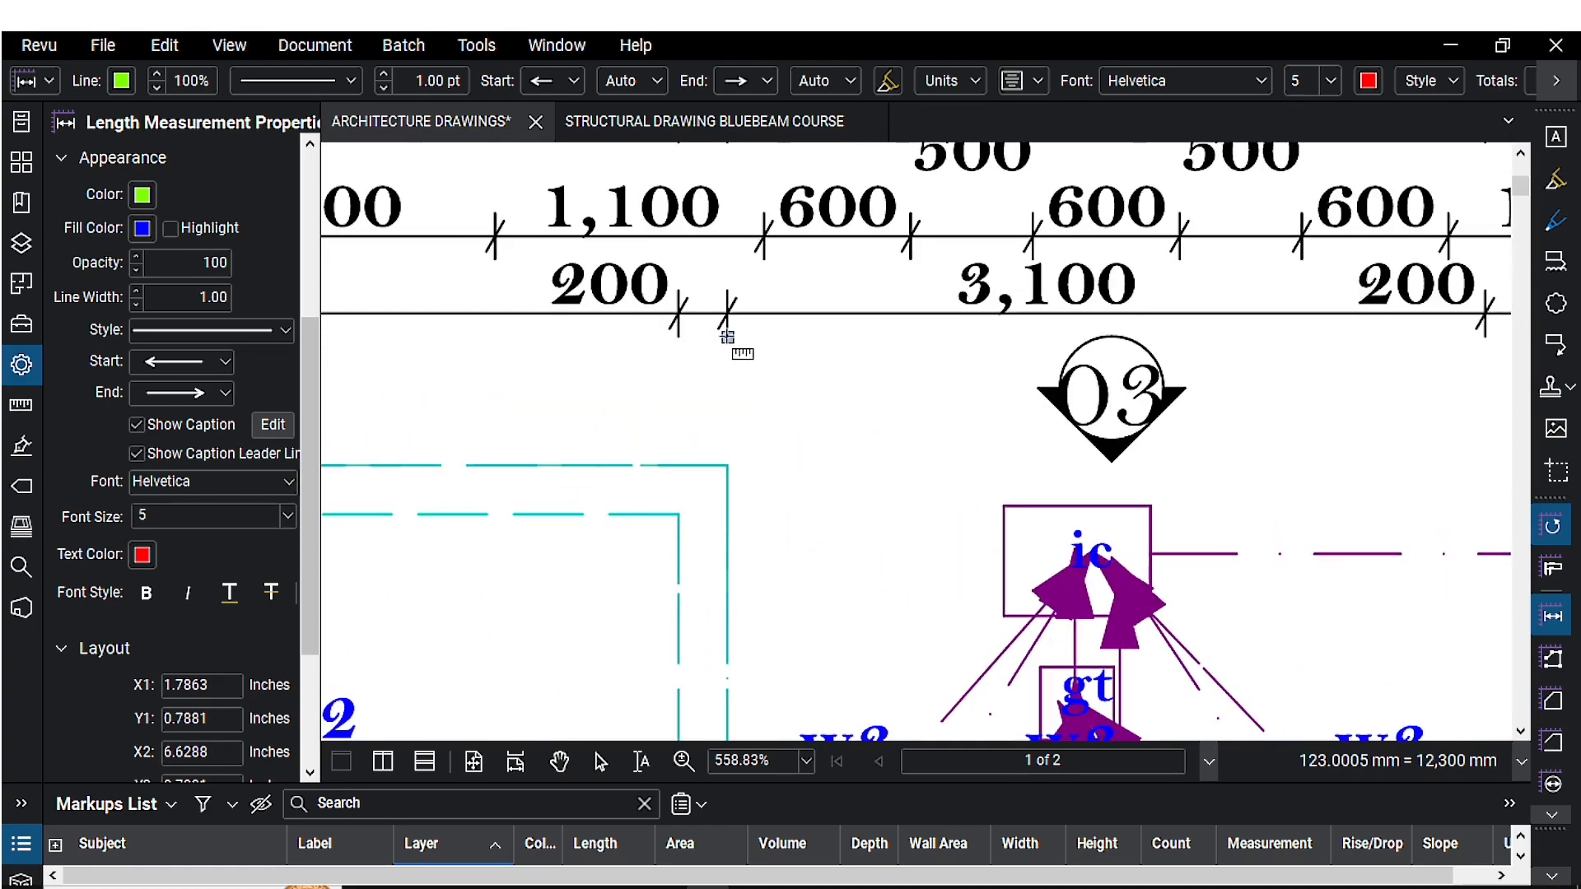
click(728, 336)
scroll(678, 337, up, 6)
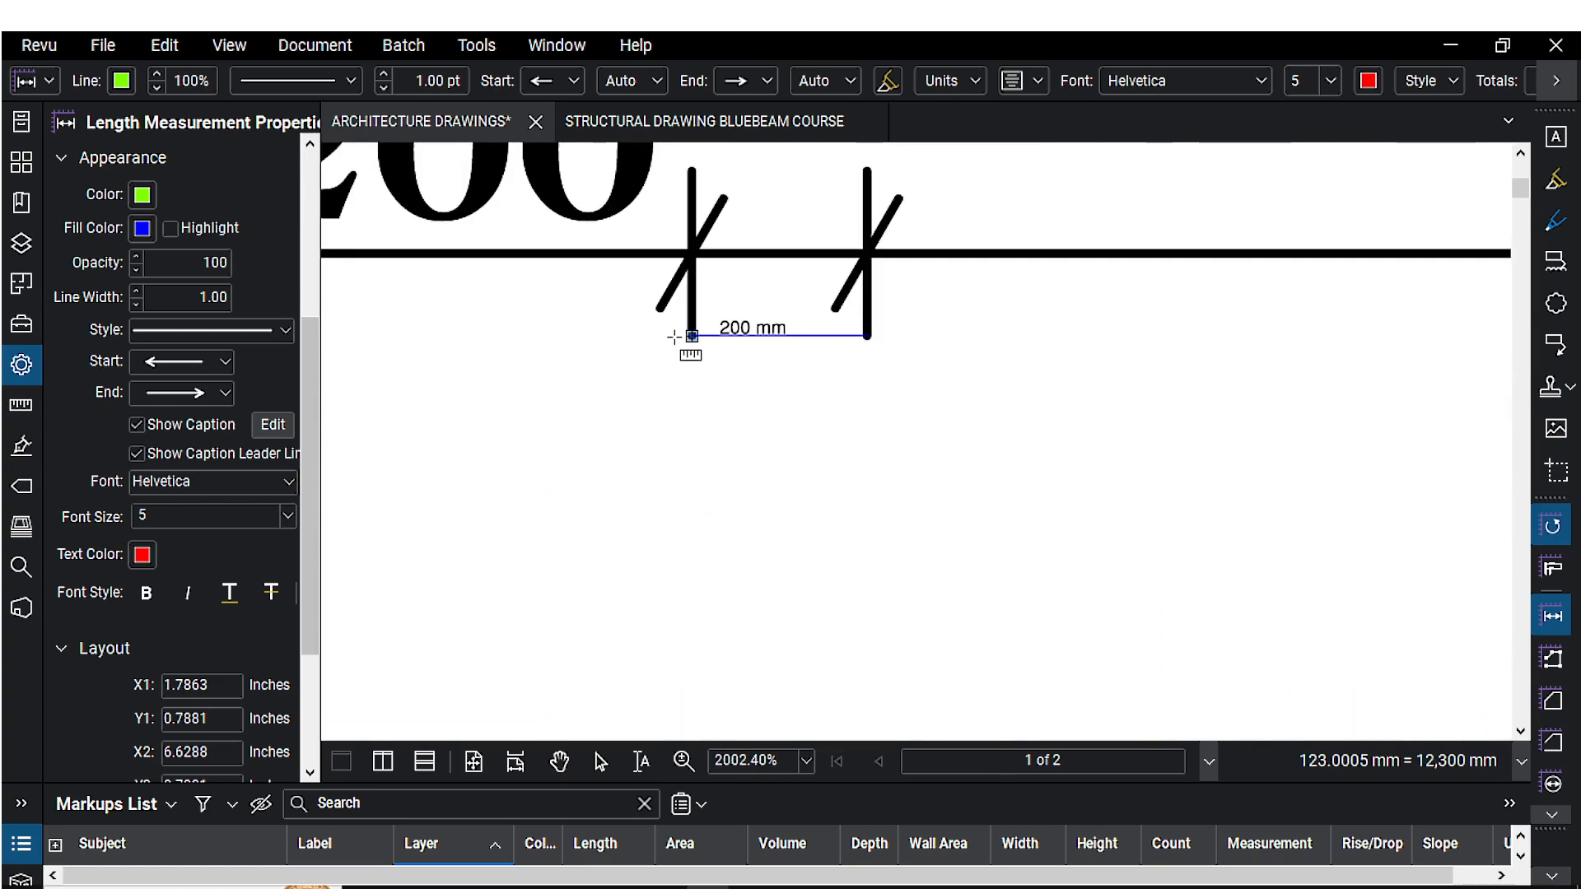
scroll(674, 337, down, 7)
key(Escape)
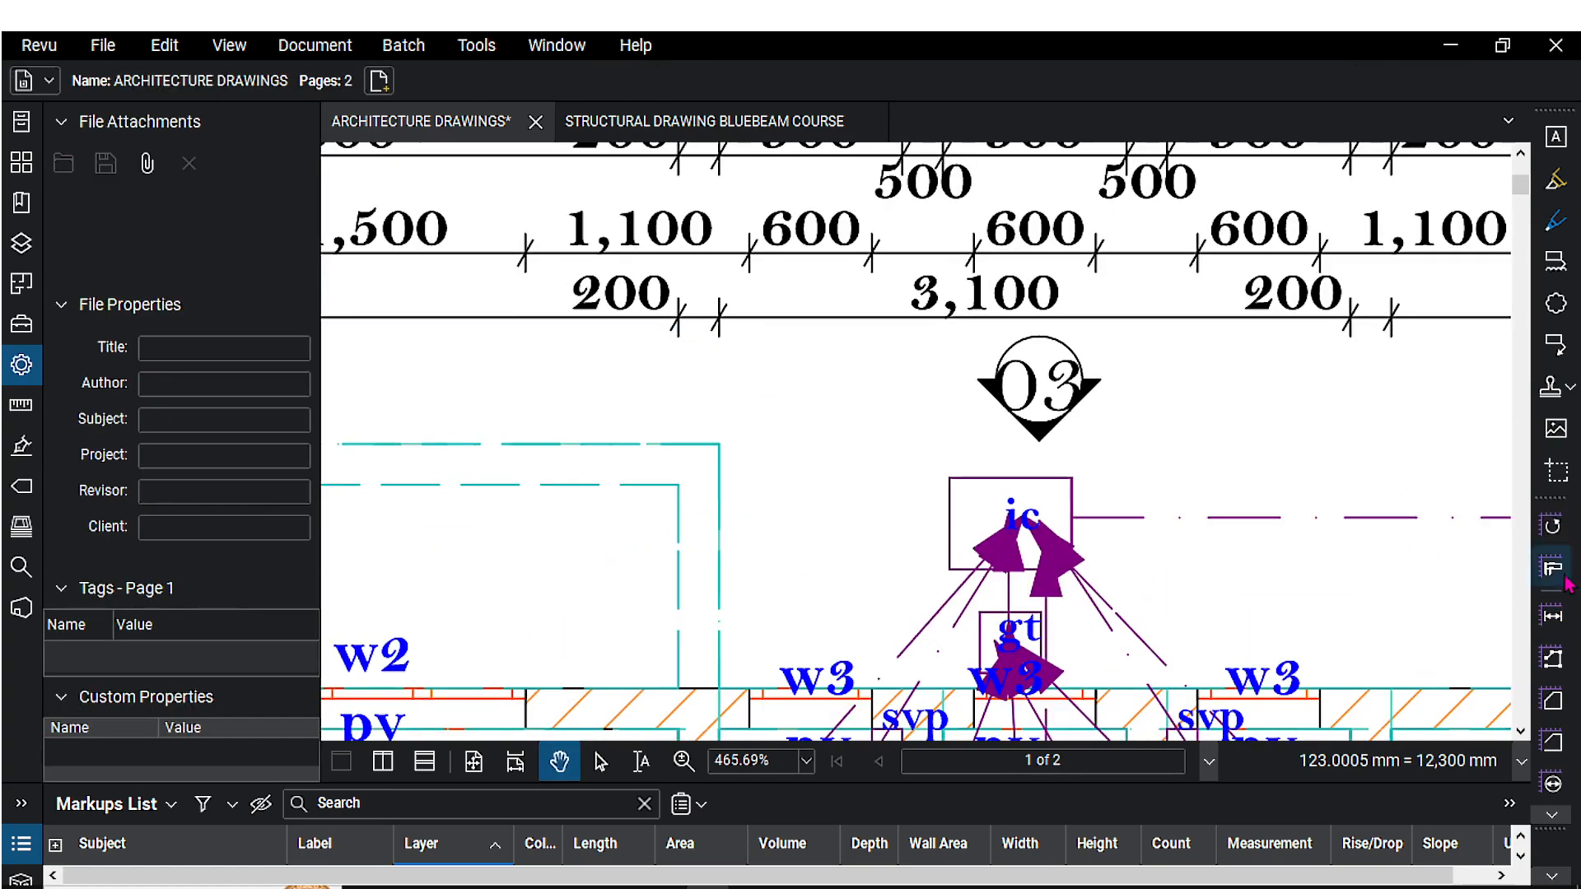
Step: Check the scale with a temporary length measurement across the 1,650 dimension above the first floor plan's upper balcony
click(1552, 616)
scroll(1006, 481, down, 5)
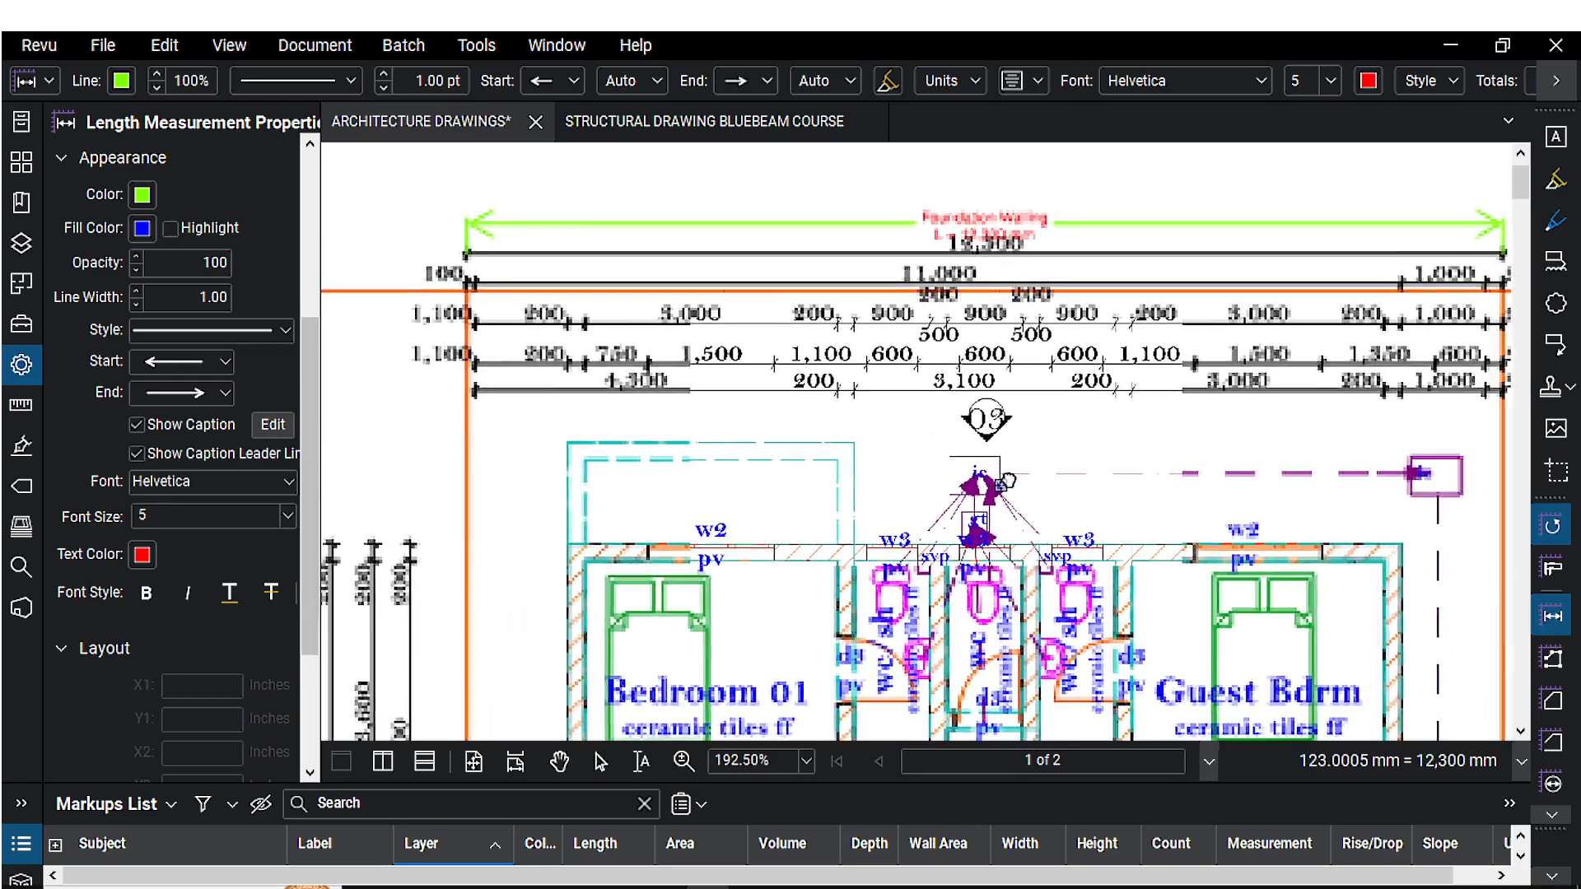
scroll(1006, 481, down, 5)
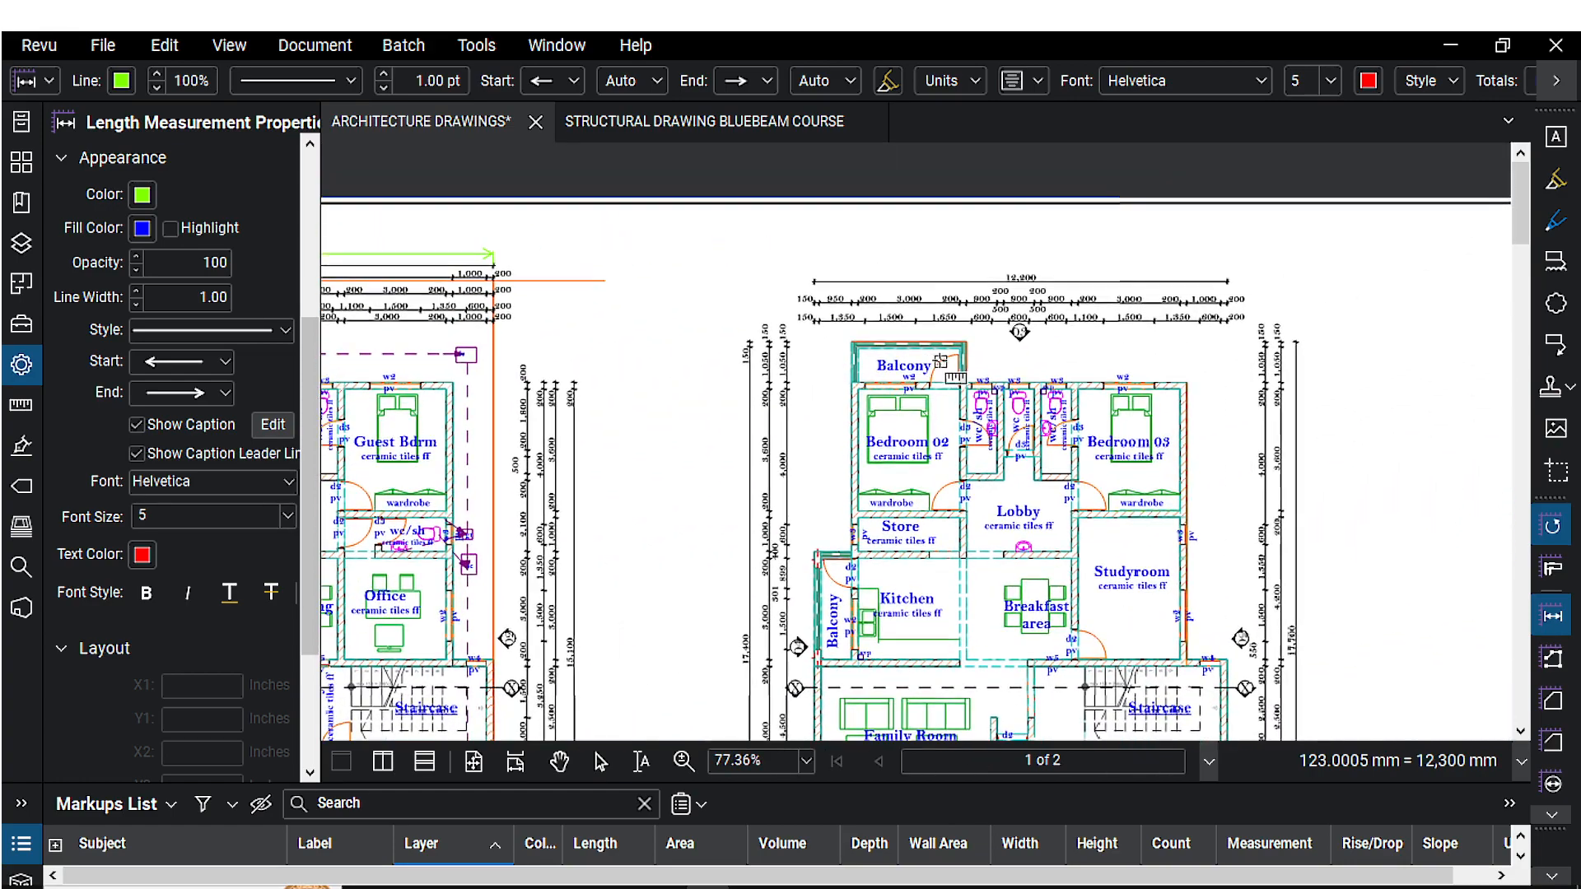
scroll(893, 303, up, 9)
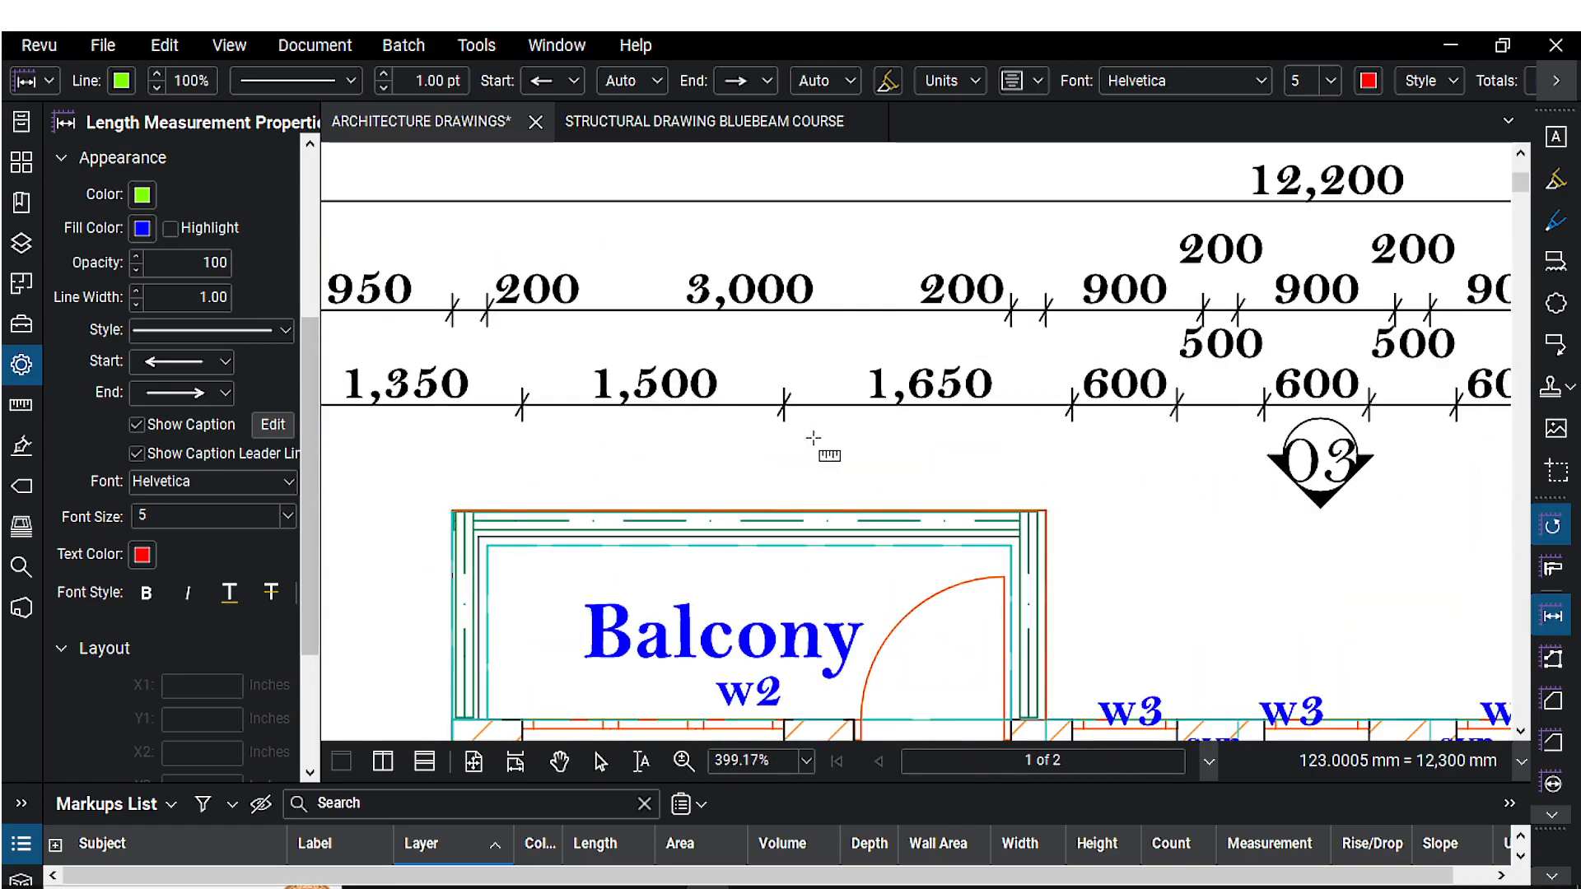
click(783, 422)
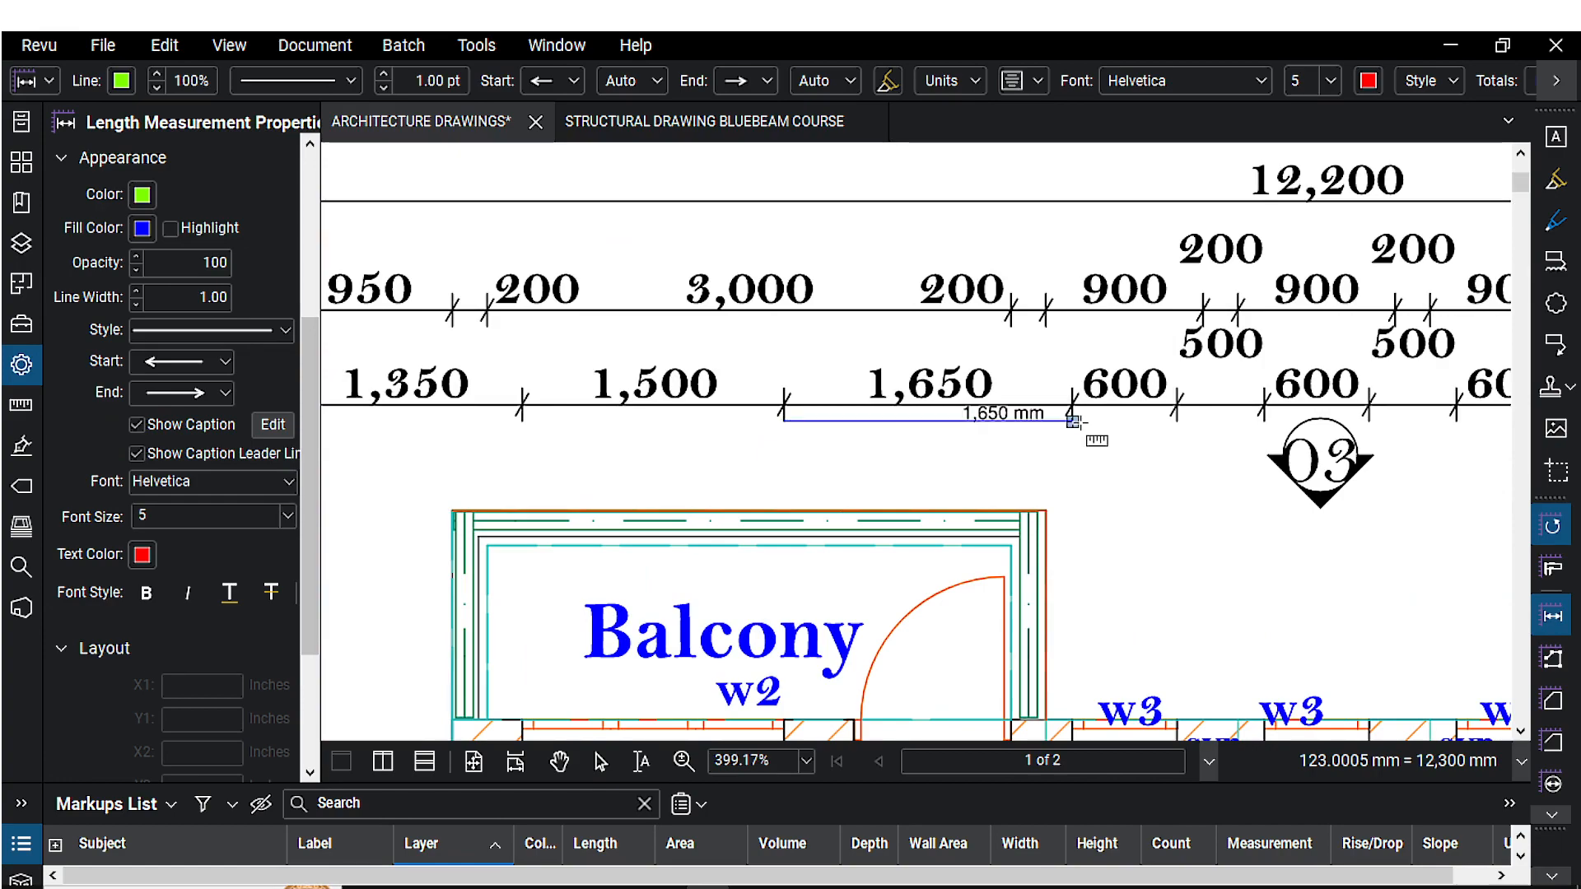
click(1073, 422)
key(Escape)
scroll(1084, 420, down, 9)
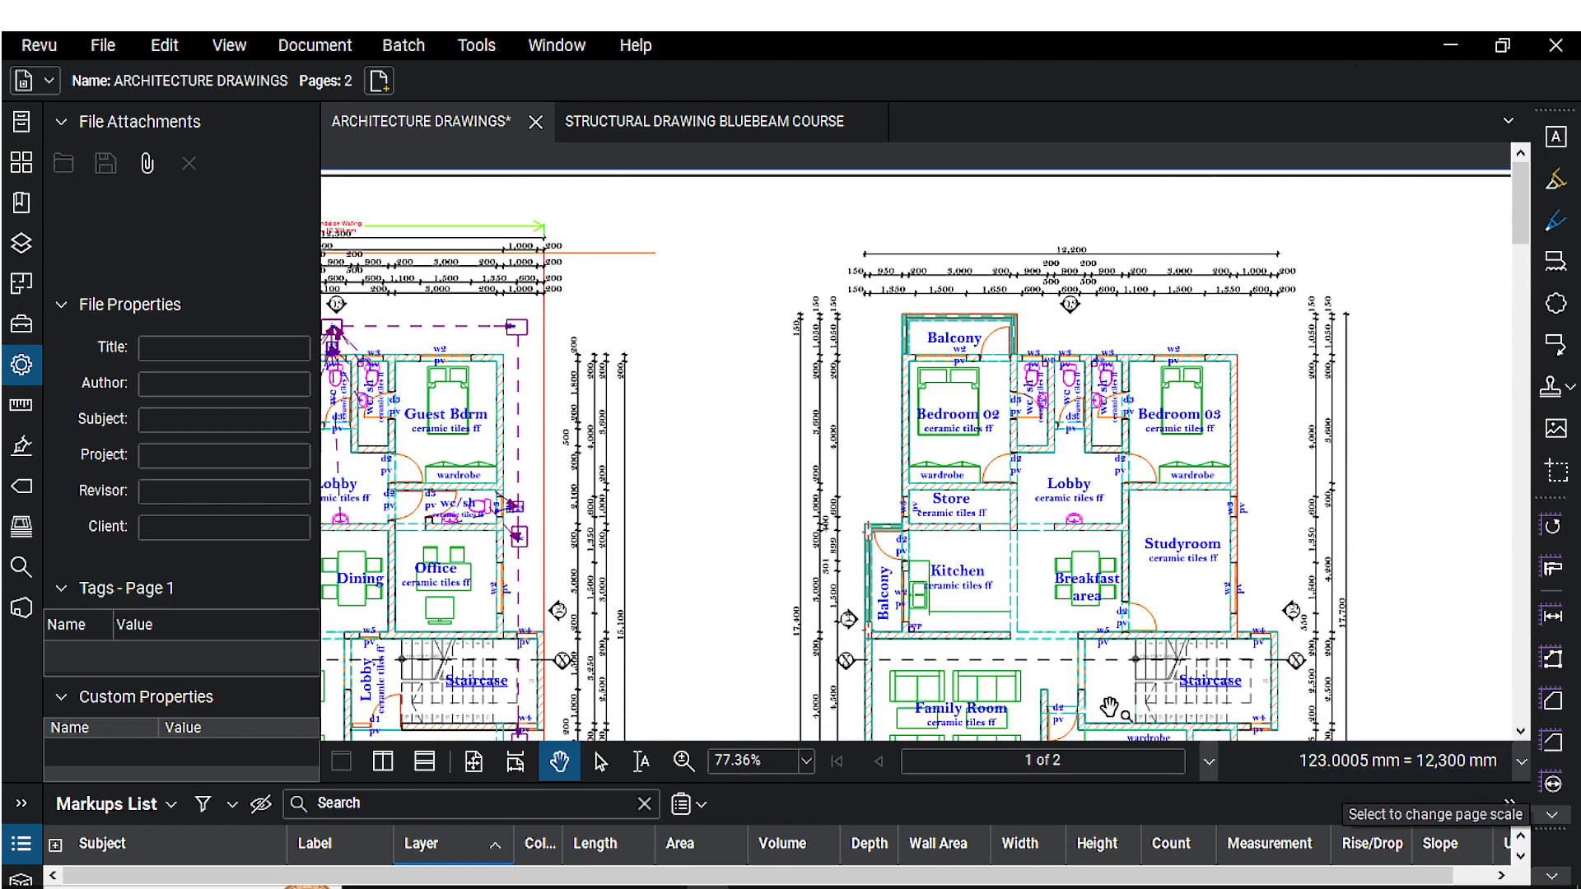
scroll(592, 407, down, 2)
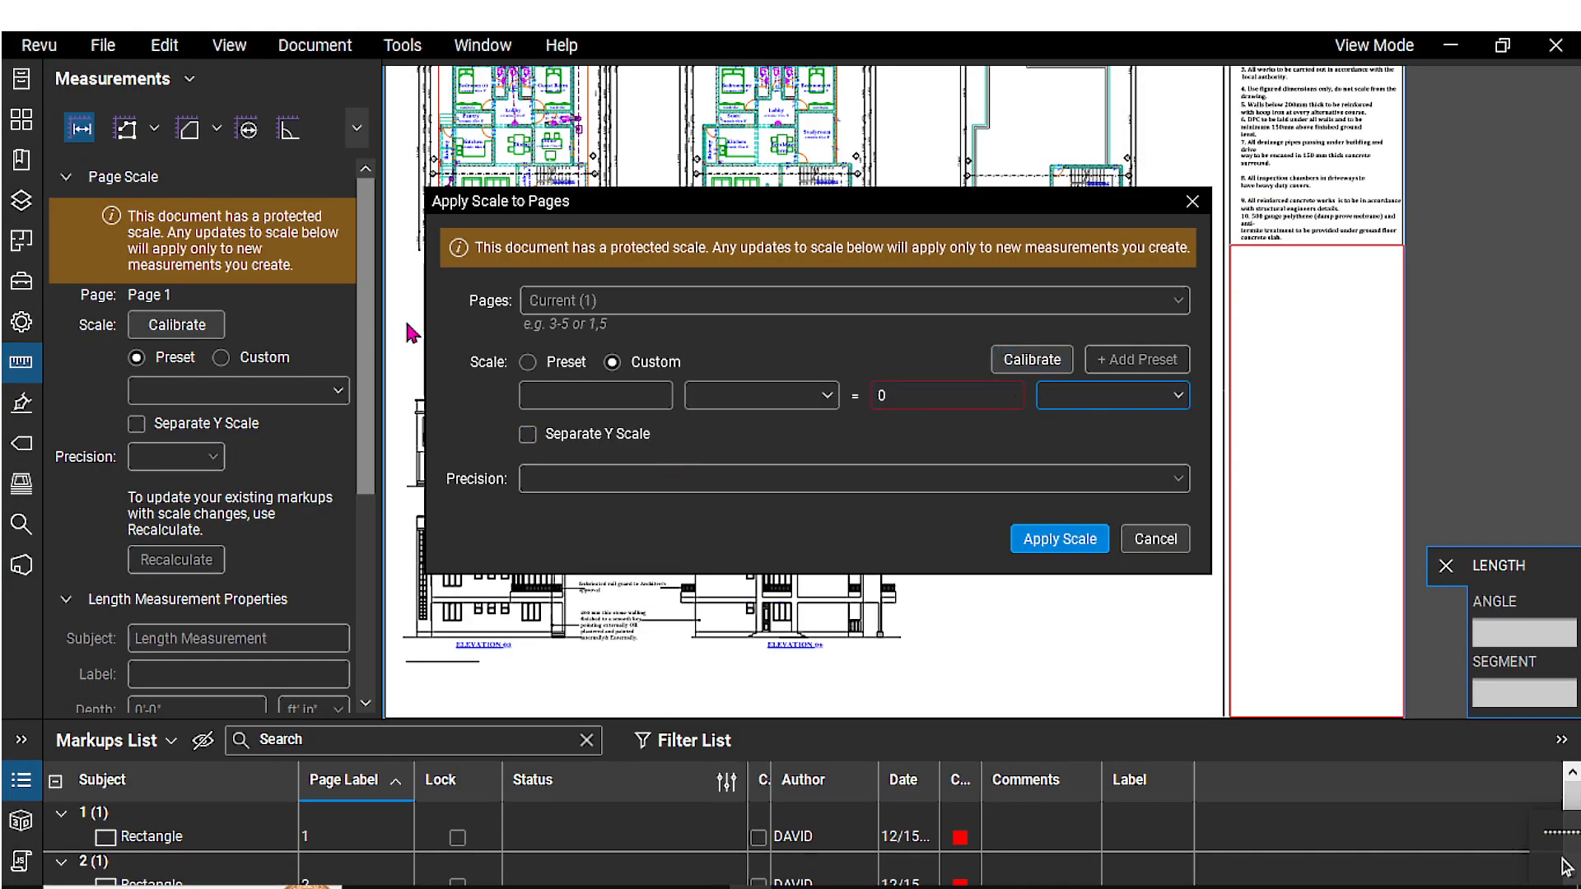
Step: Calibrate the current page's scale from the two end ticks of the 4,300 dimension above Bedroom 01
drag(890, 195, 988, 193)
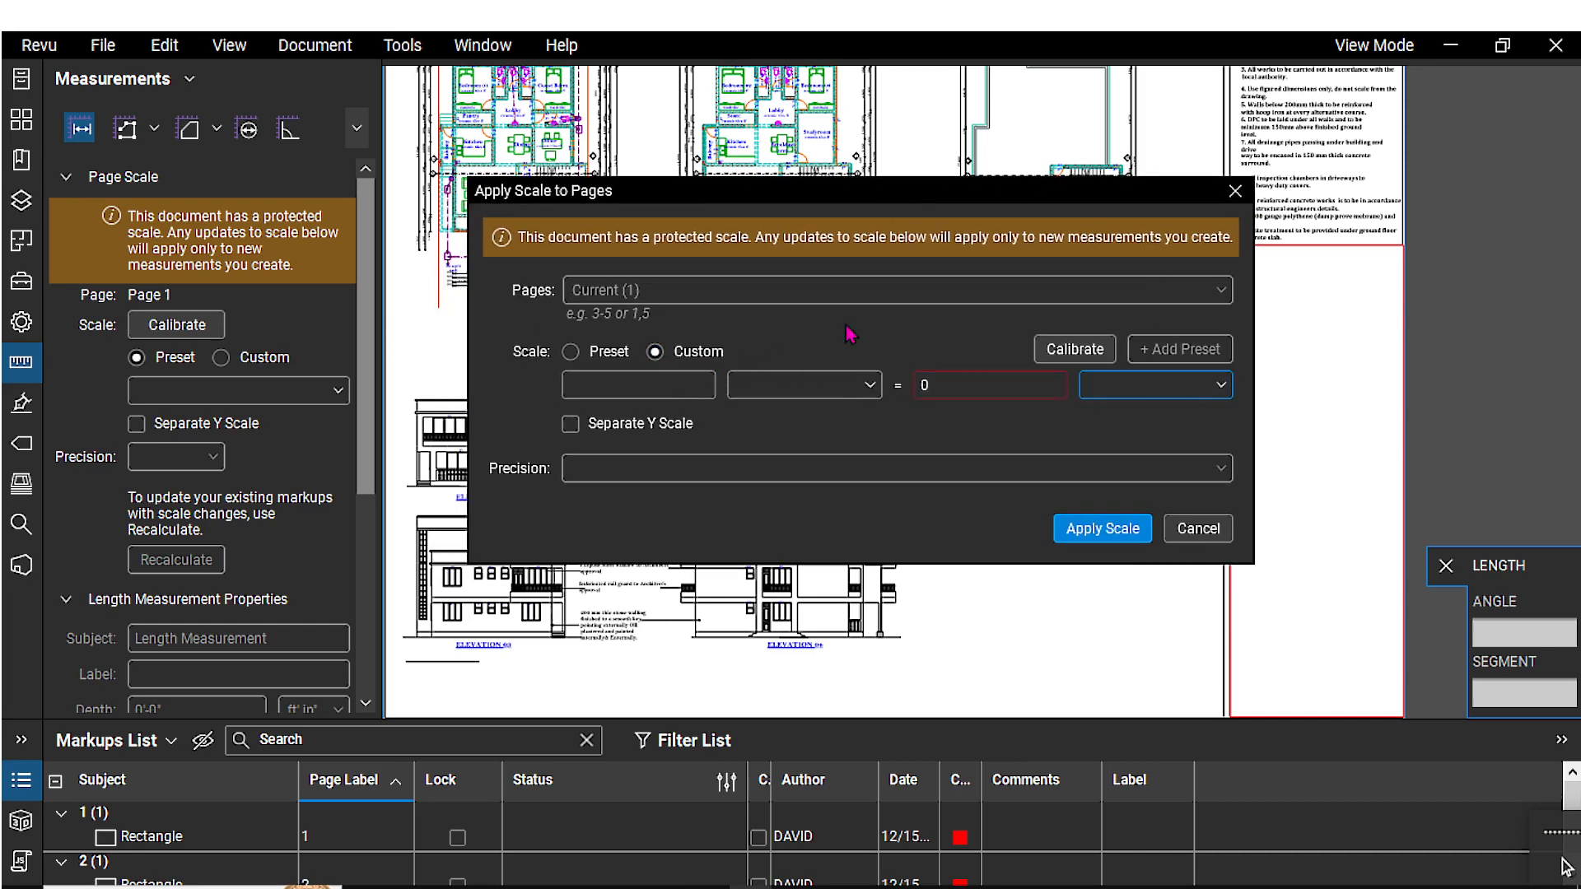
click(1075, 349)
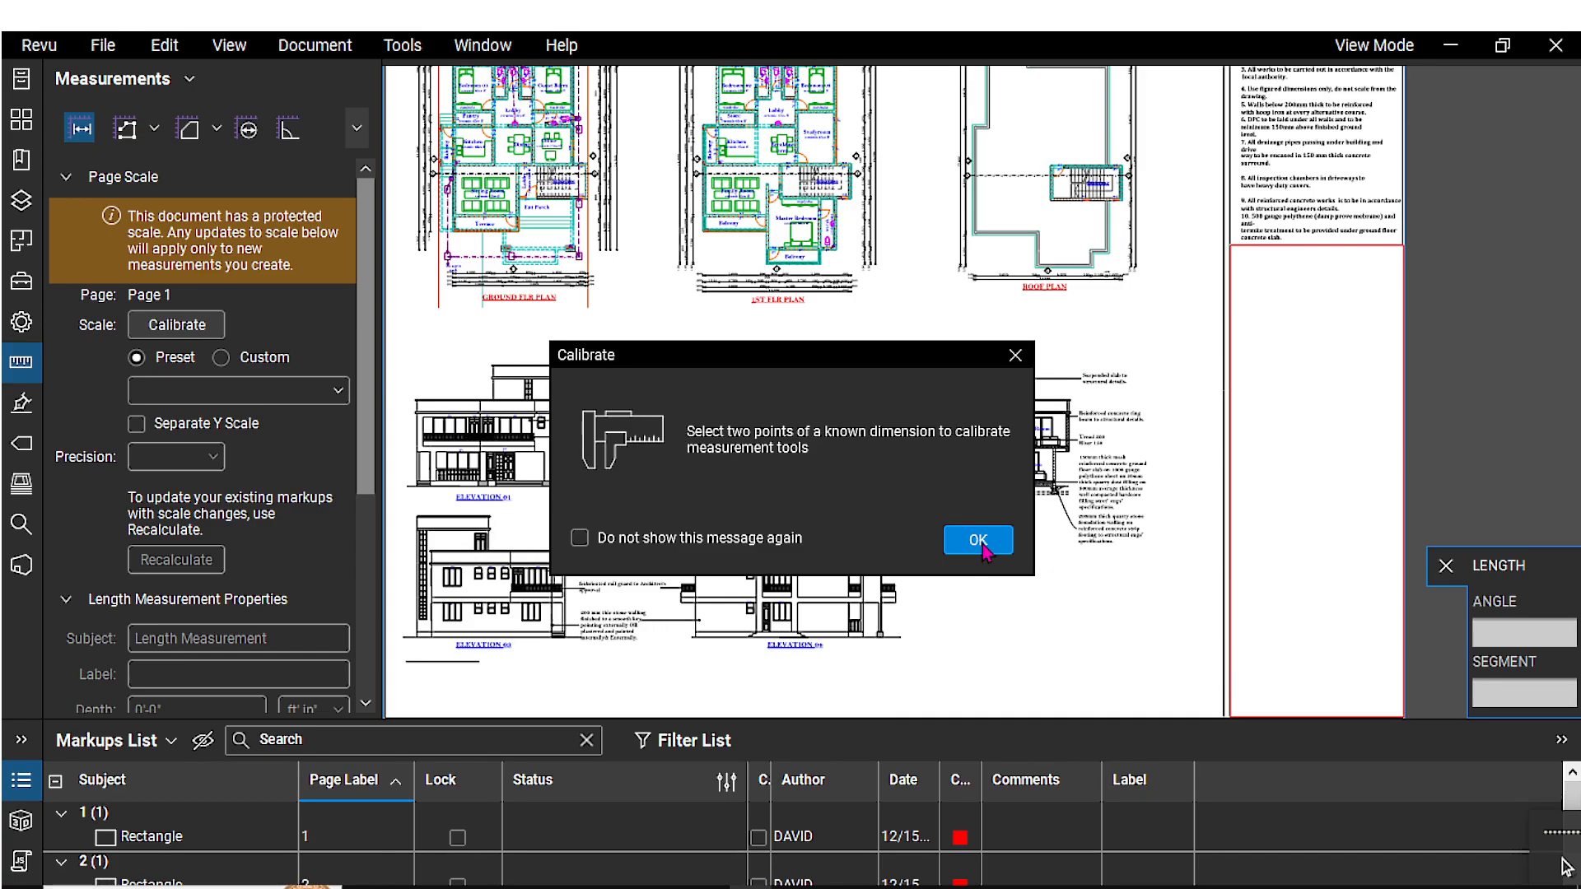
click(980, 543)
scroll(677, 330, up, 5)
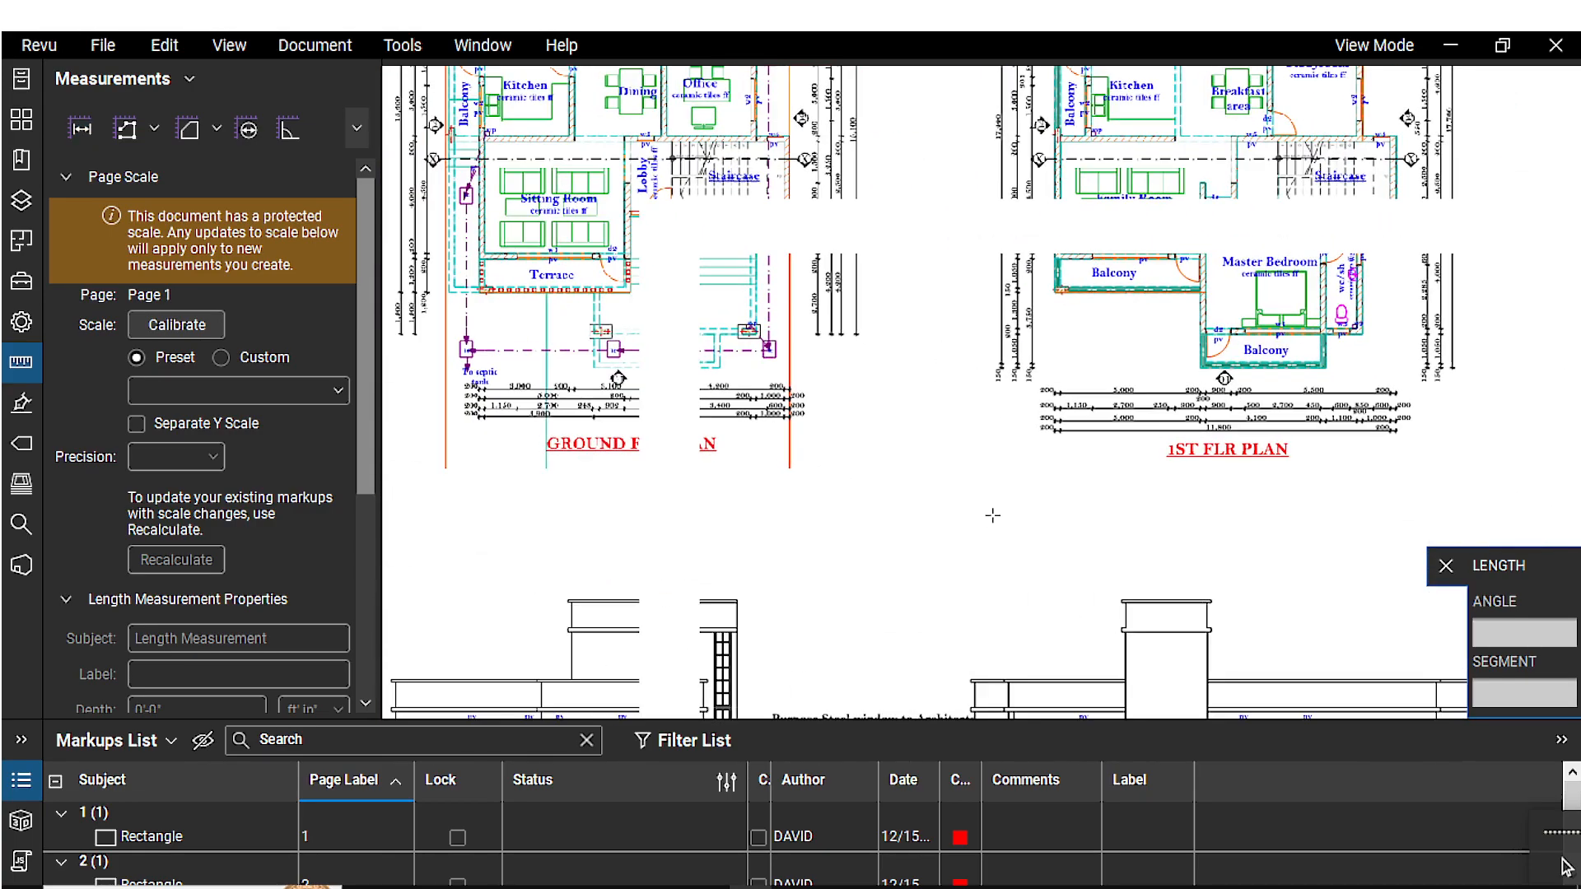
scroll(771, 186, up, 1)
drag(770, 187, 704, 688)
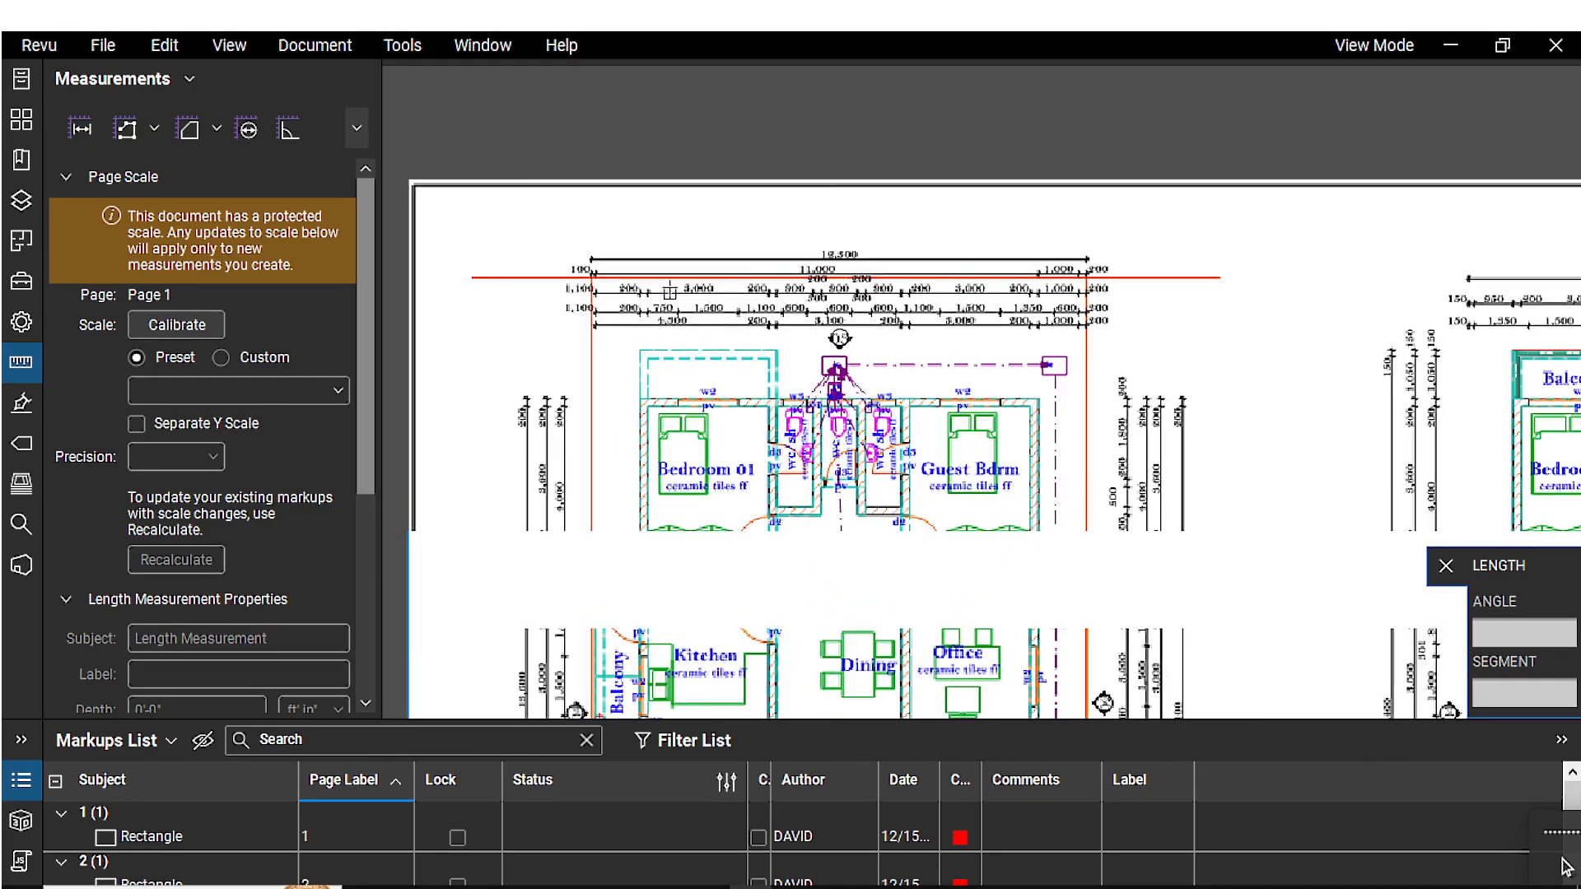
scroll(606, 299, up, 7)
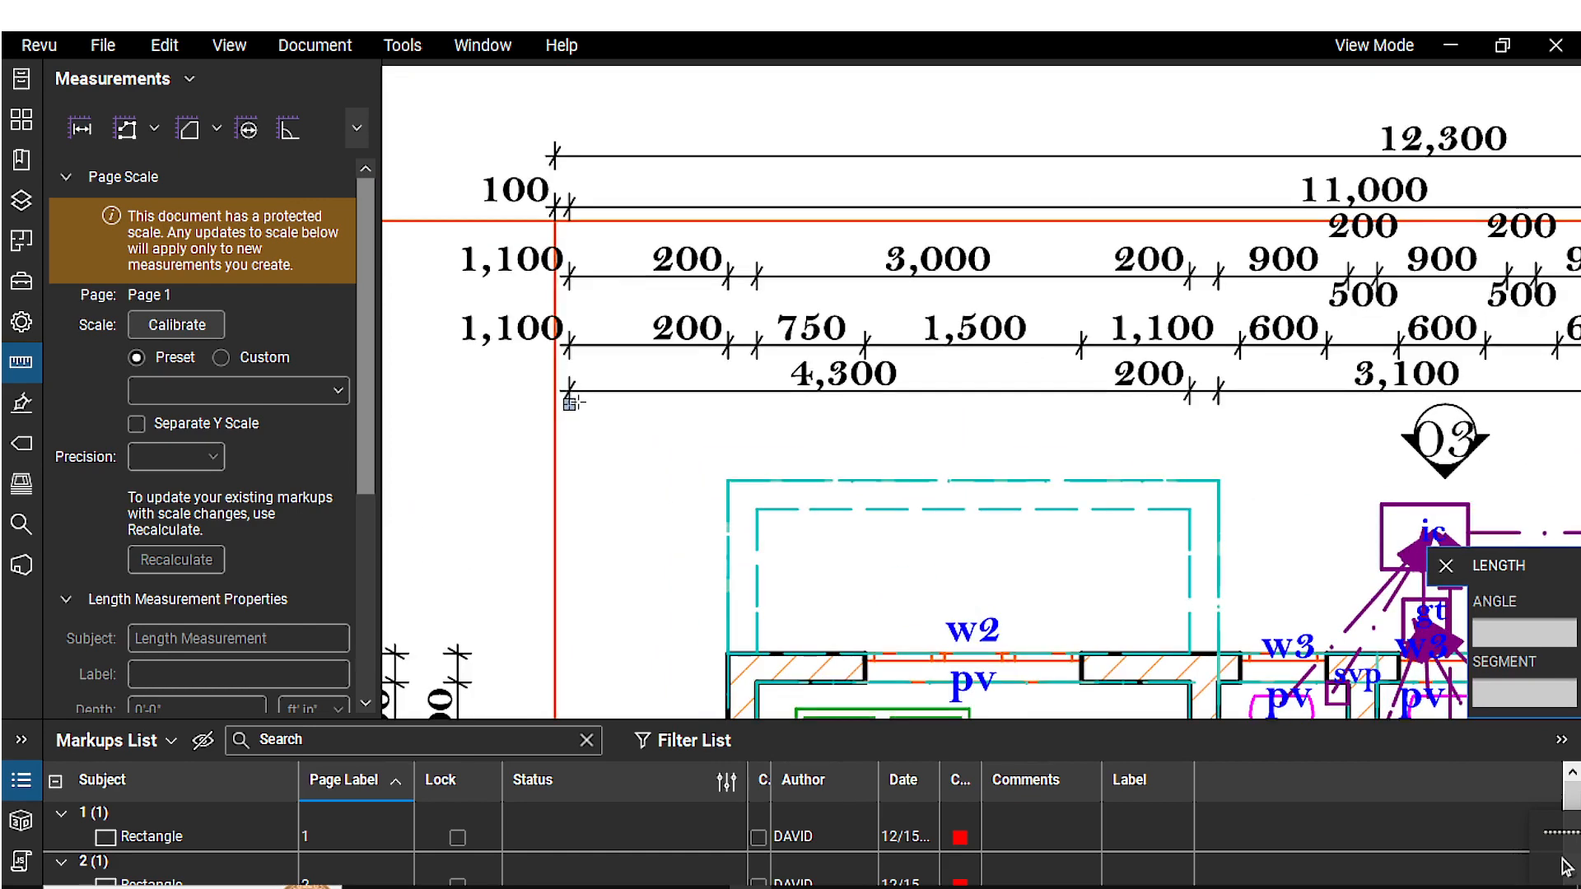
click(572, 403)
click(1069, 394)
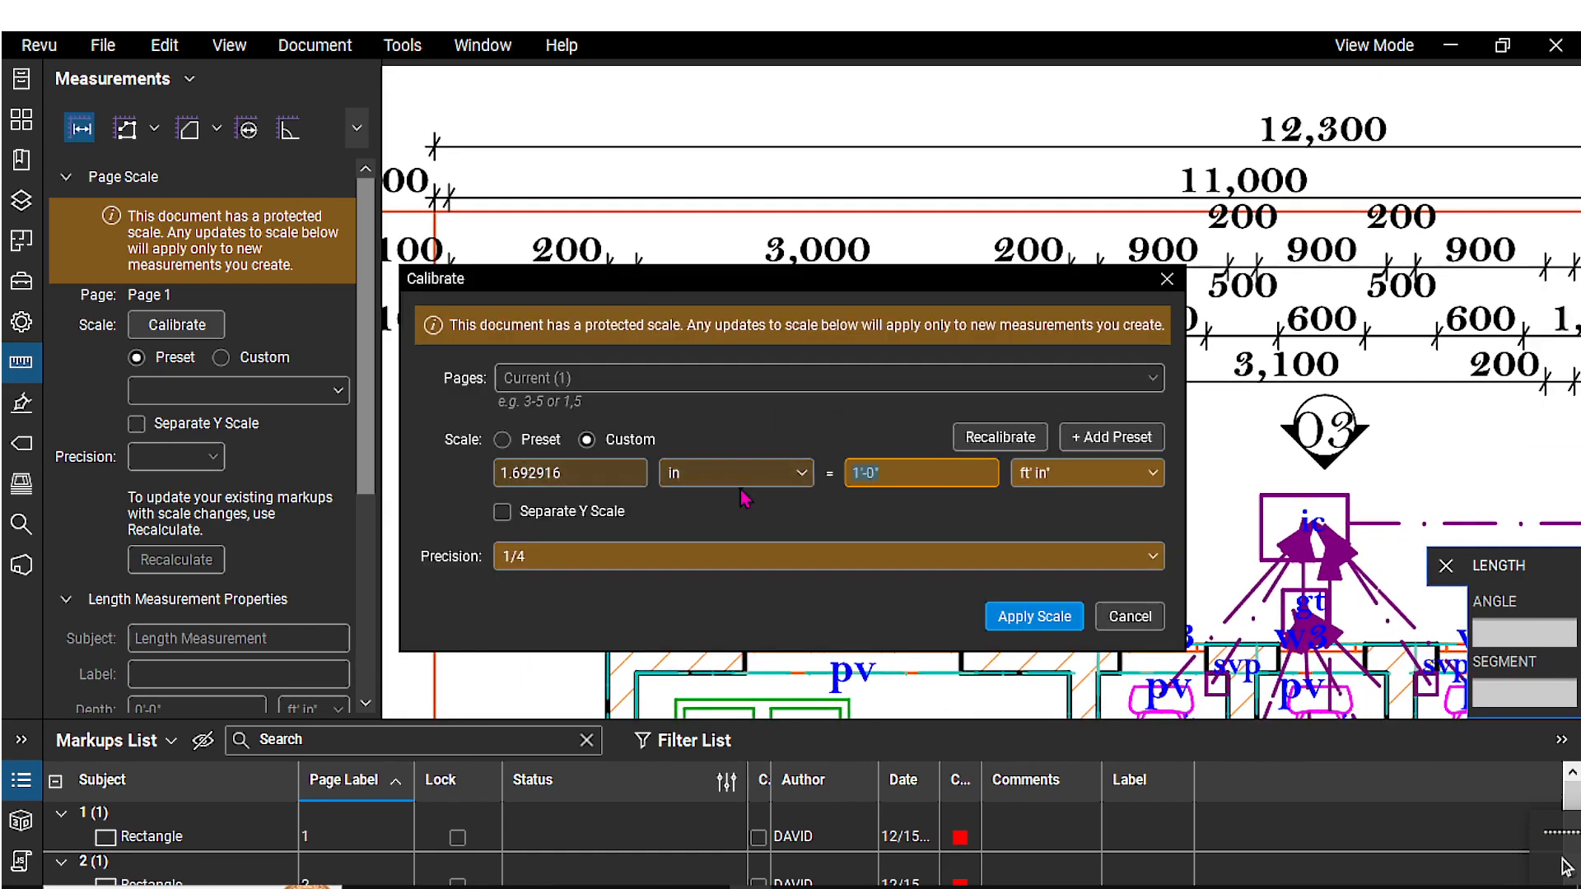
Step: Set both units of the custom calibration scale to mm and the real length to 4300
click(796, 475)
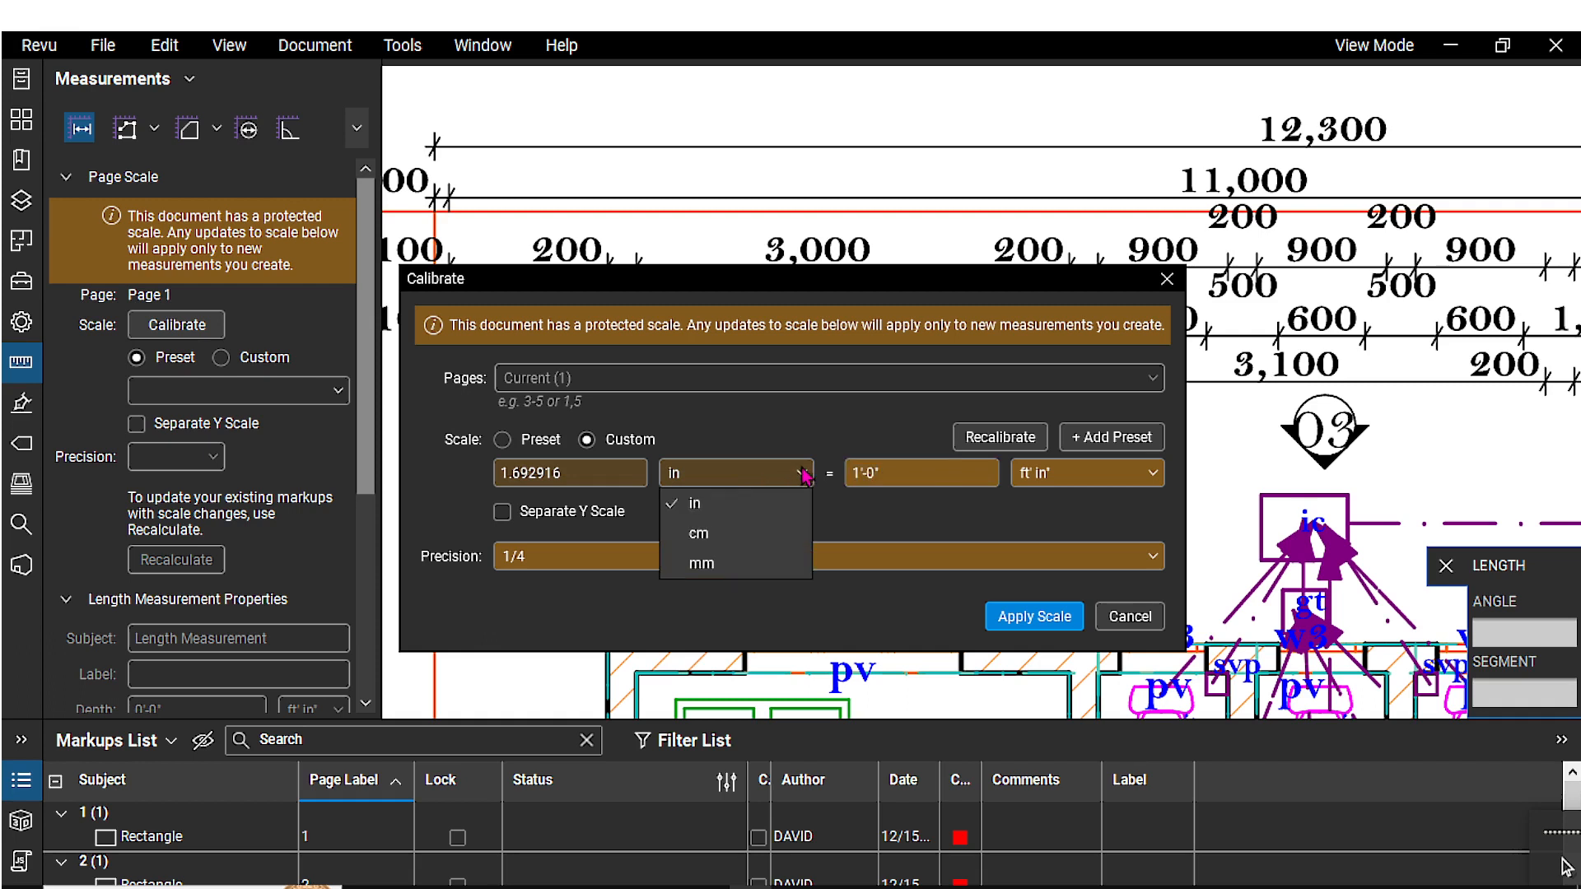
click(723, 568)
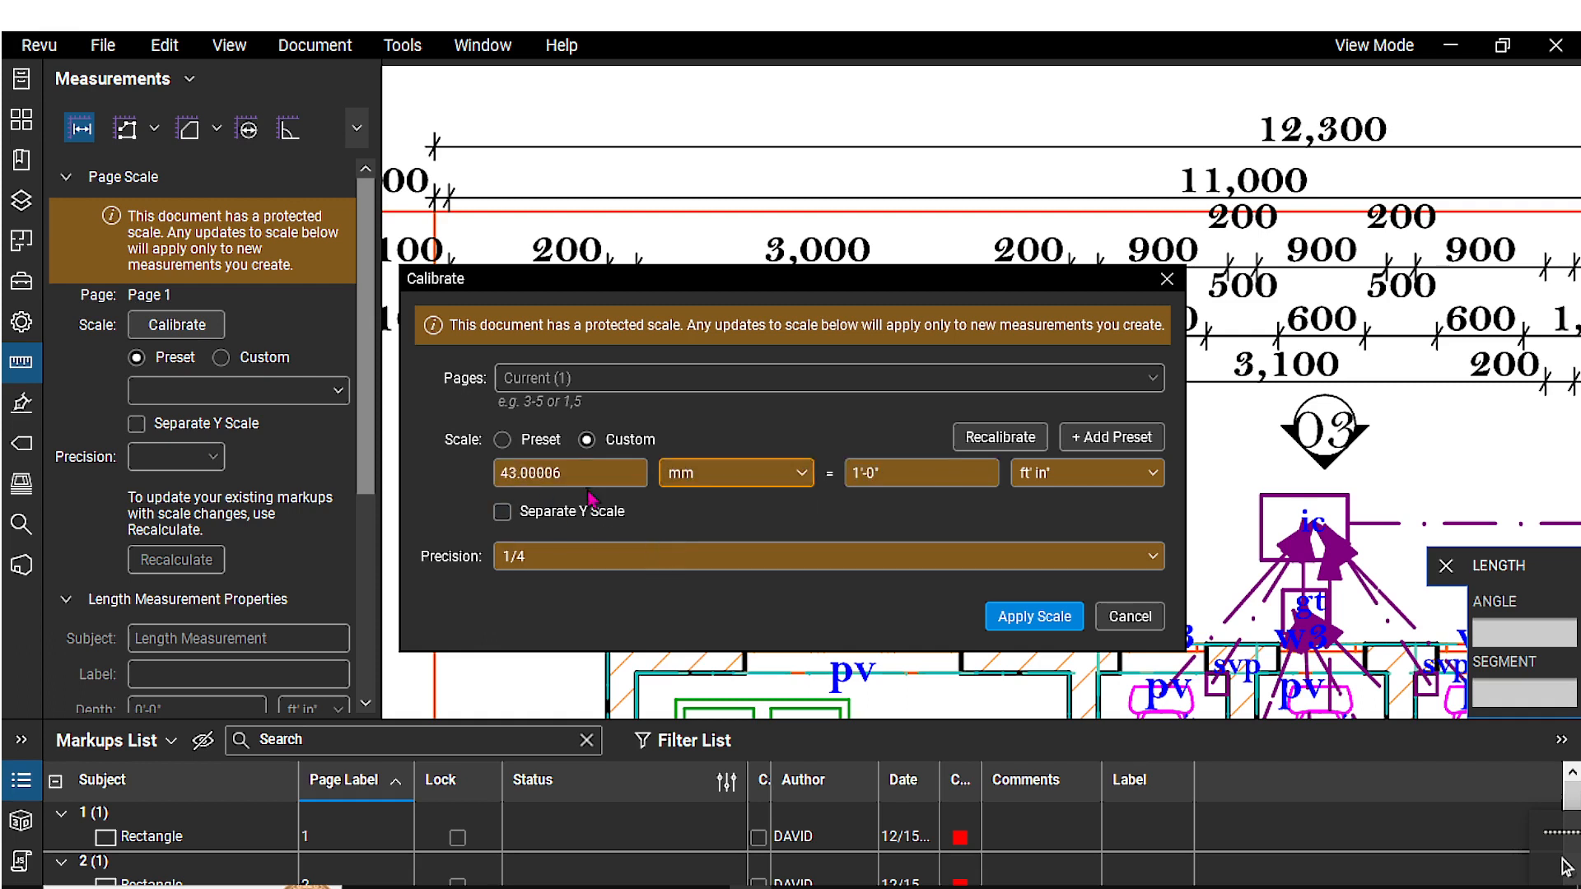
click(1018, 478)
click(1086, 678)
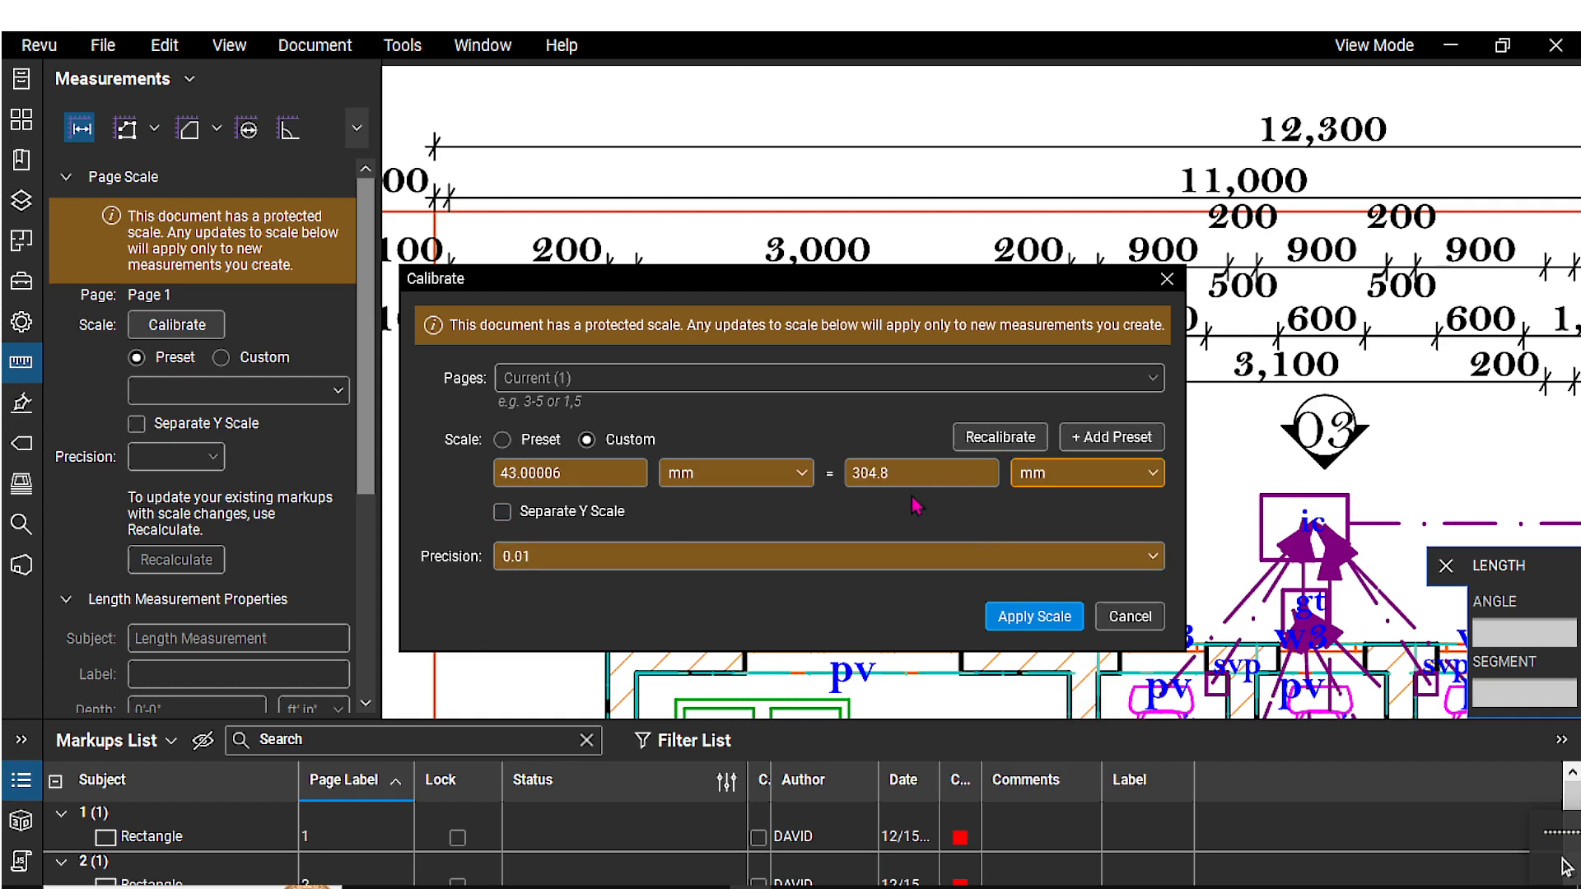
click(904, 478)
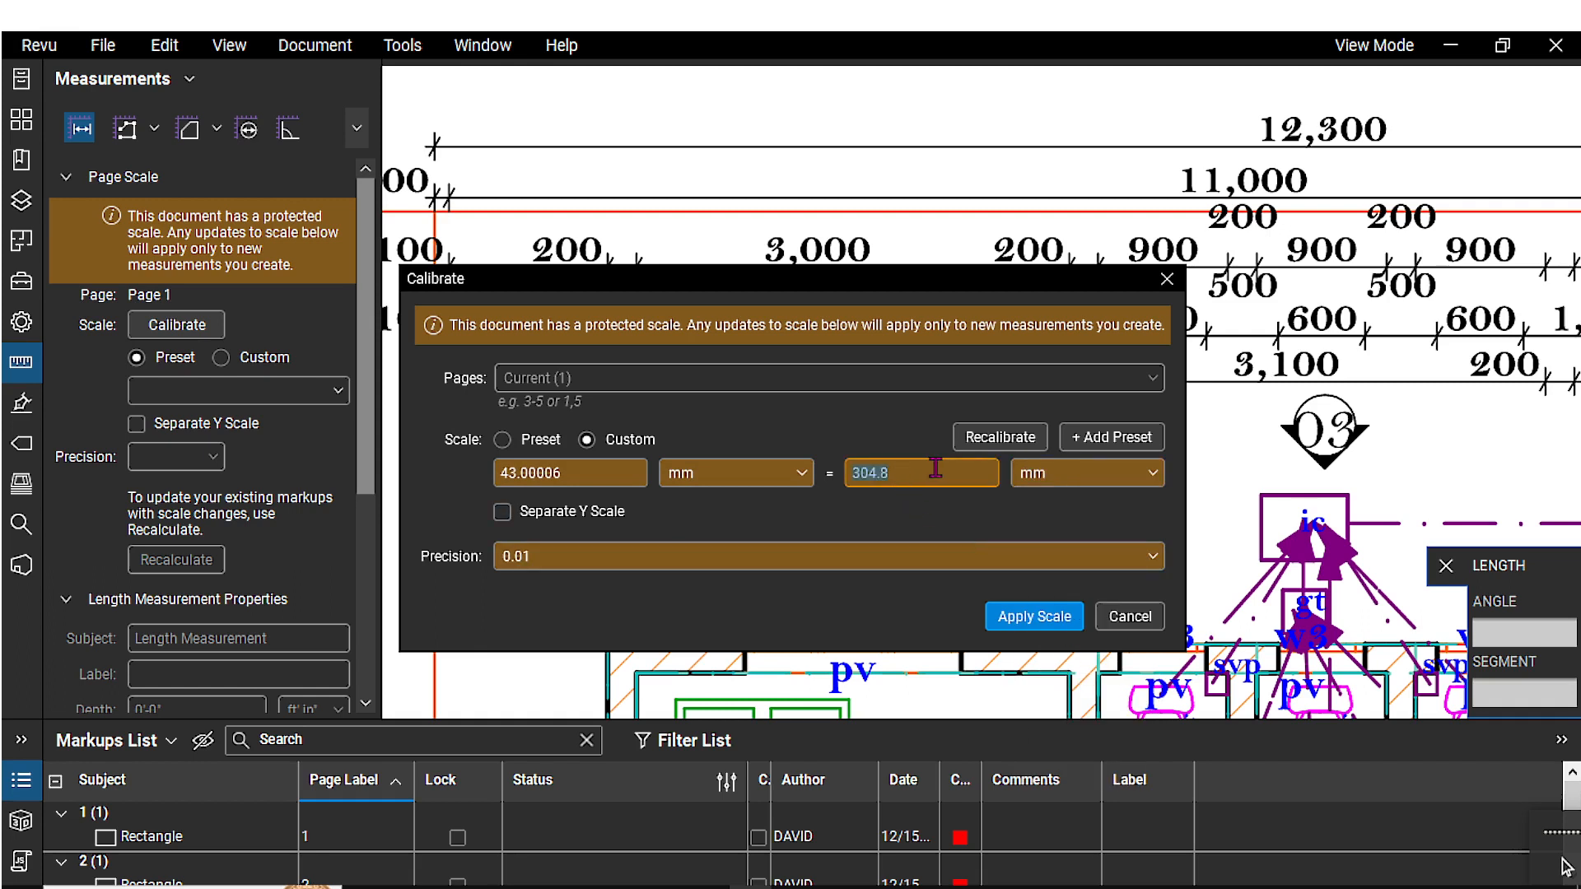
text(4300)
Step: Review the available precision options for the custom calibration scale, keeping 0.01
drag(813, 280, 1120, 230)
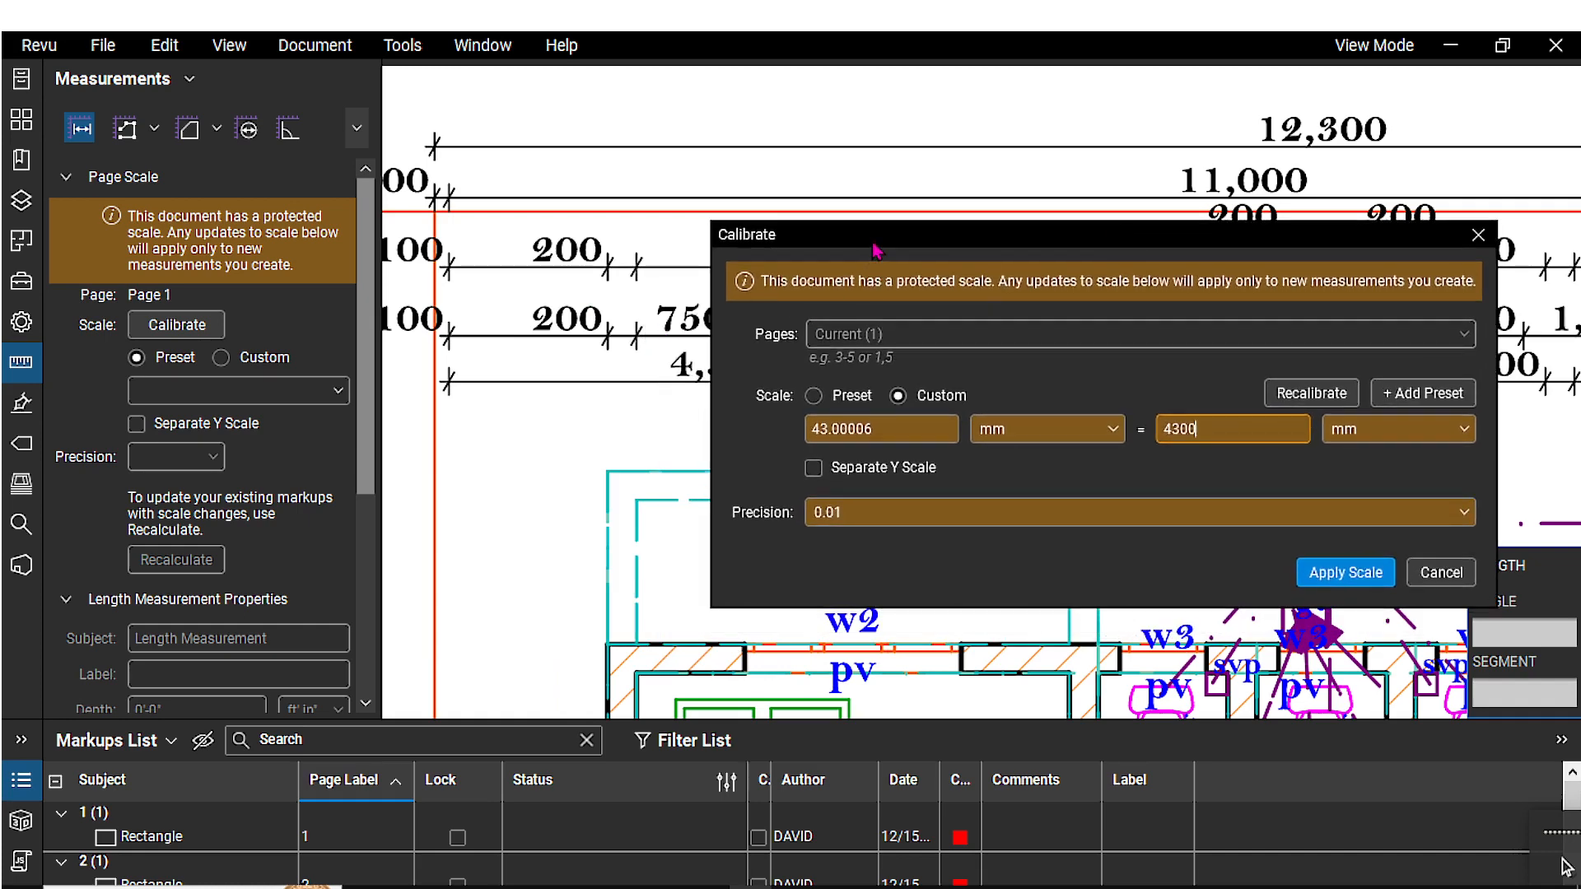
mouse_move(873, 240)
mouse_down()
mouse_move(994, 441)
mouse_move(616, 246)
mouse_move(656, 253)
mouse_up()
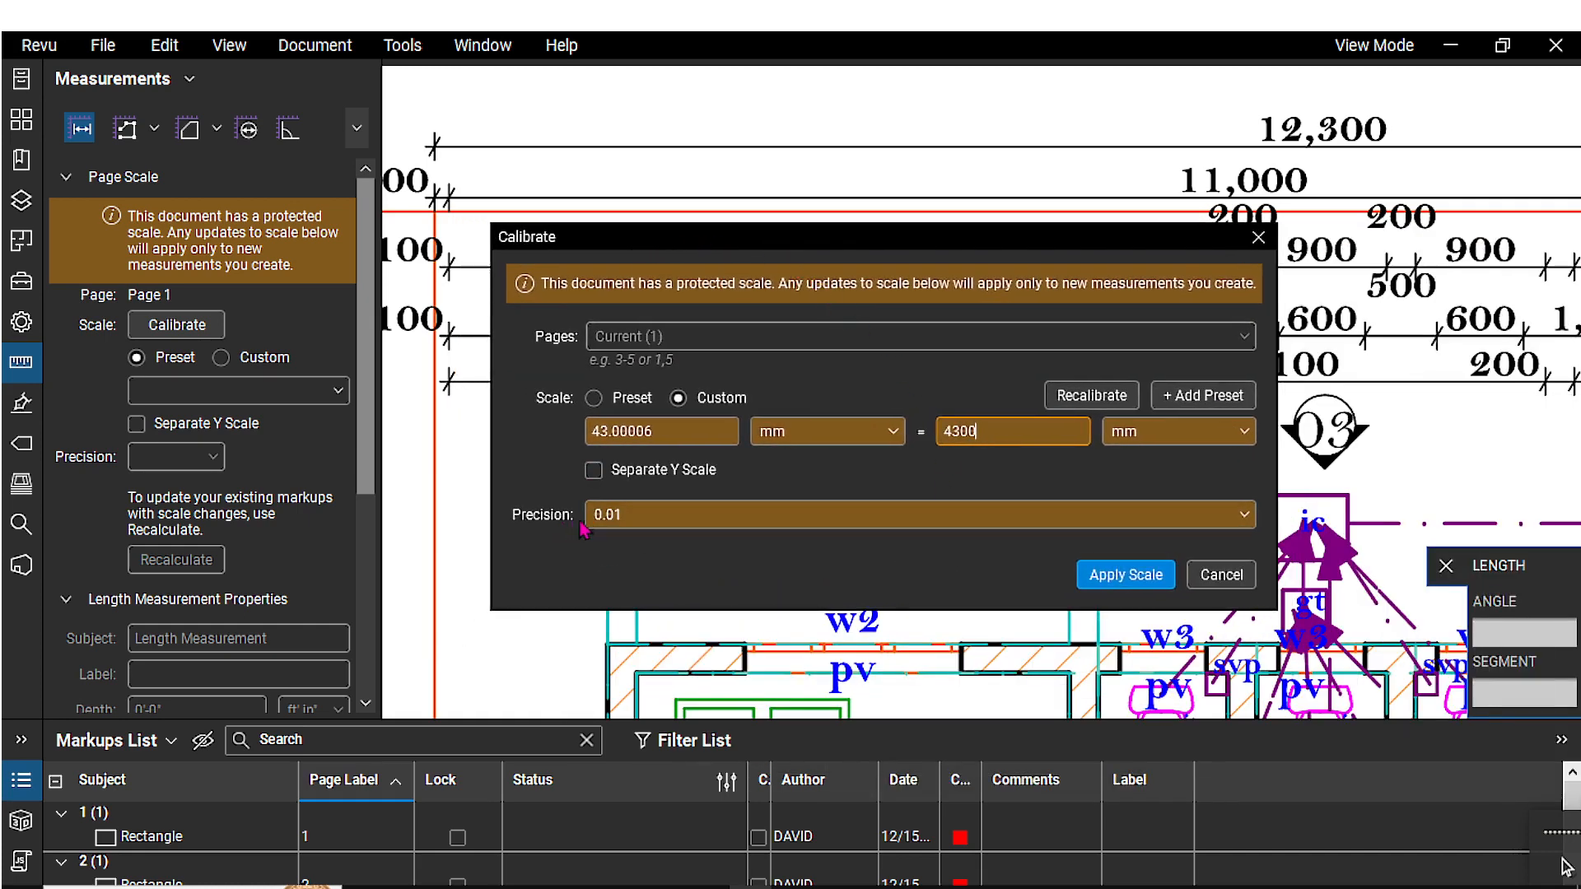
click(647, 517)
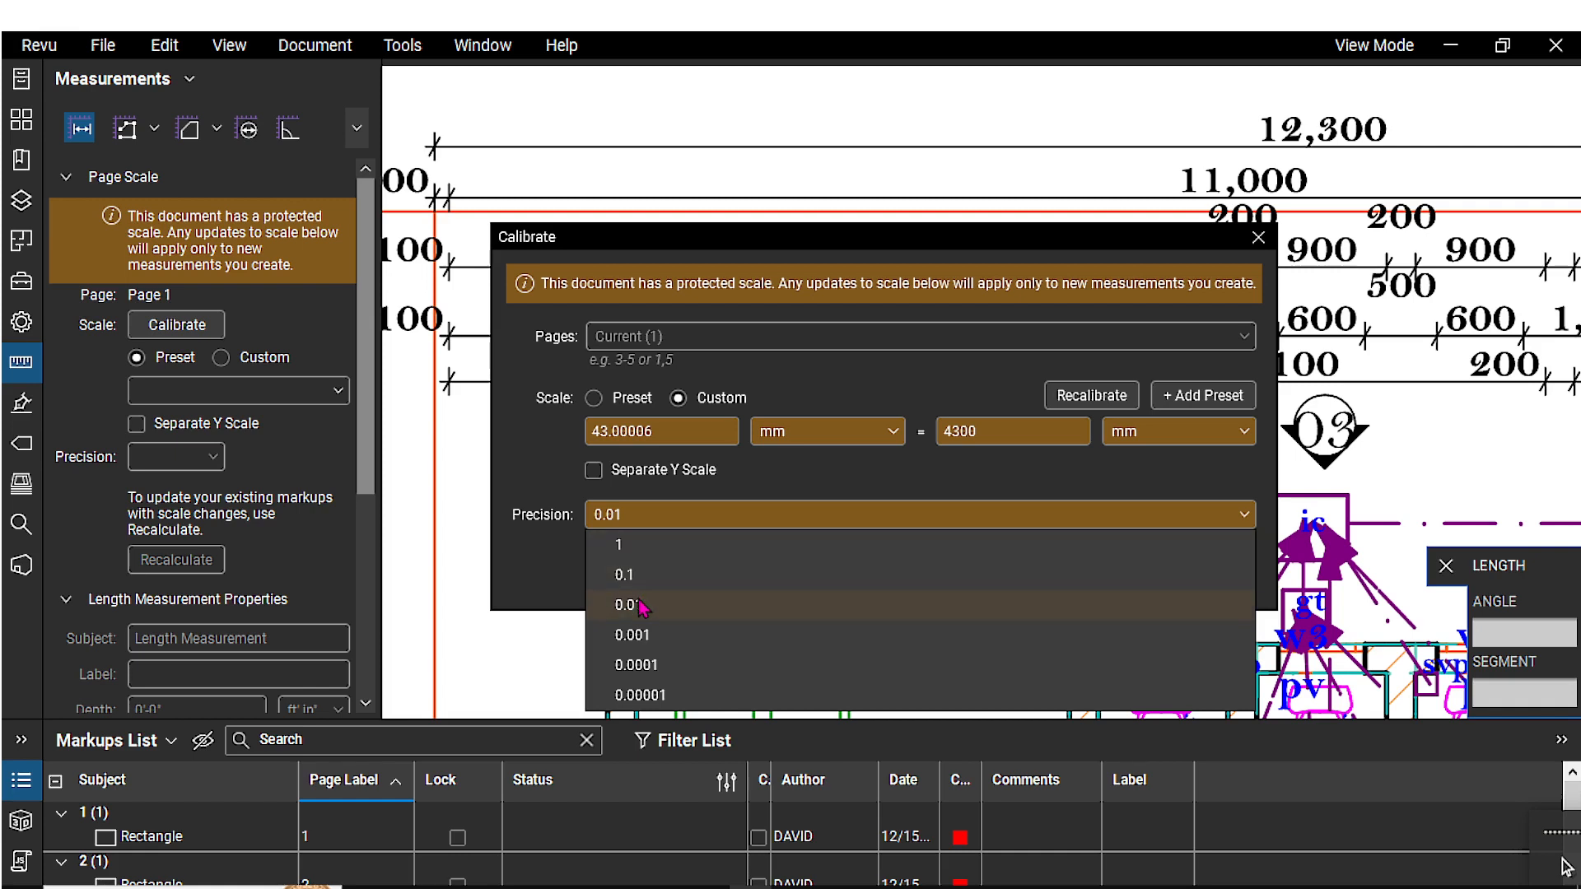
click(900, 470)
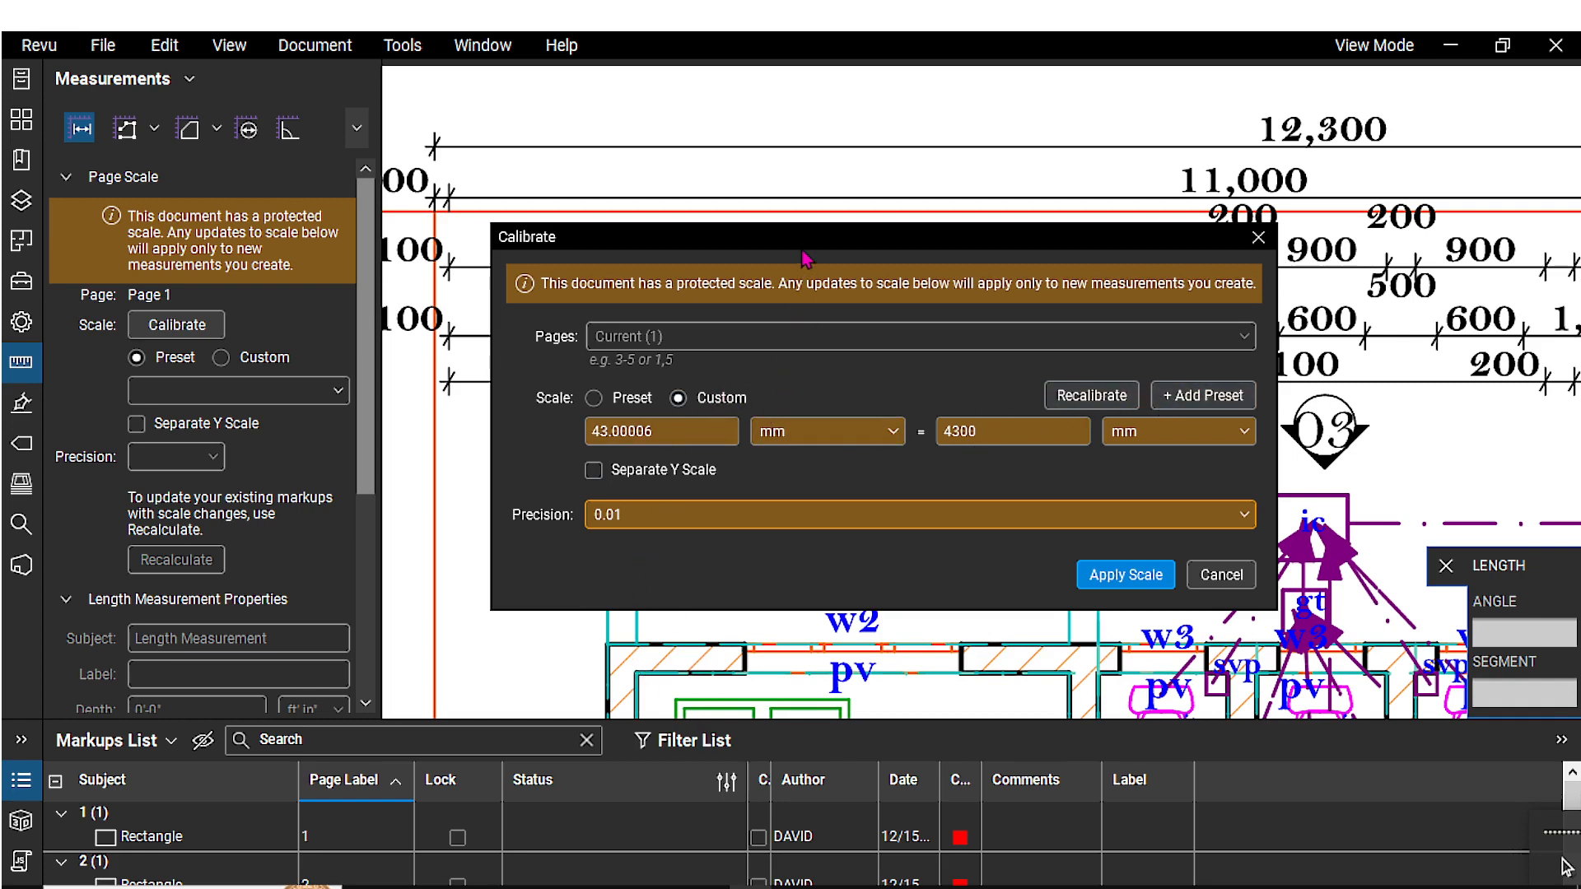
drag(803, 251, 808, 232)
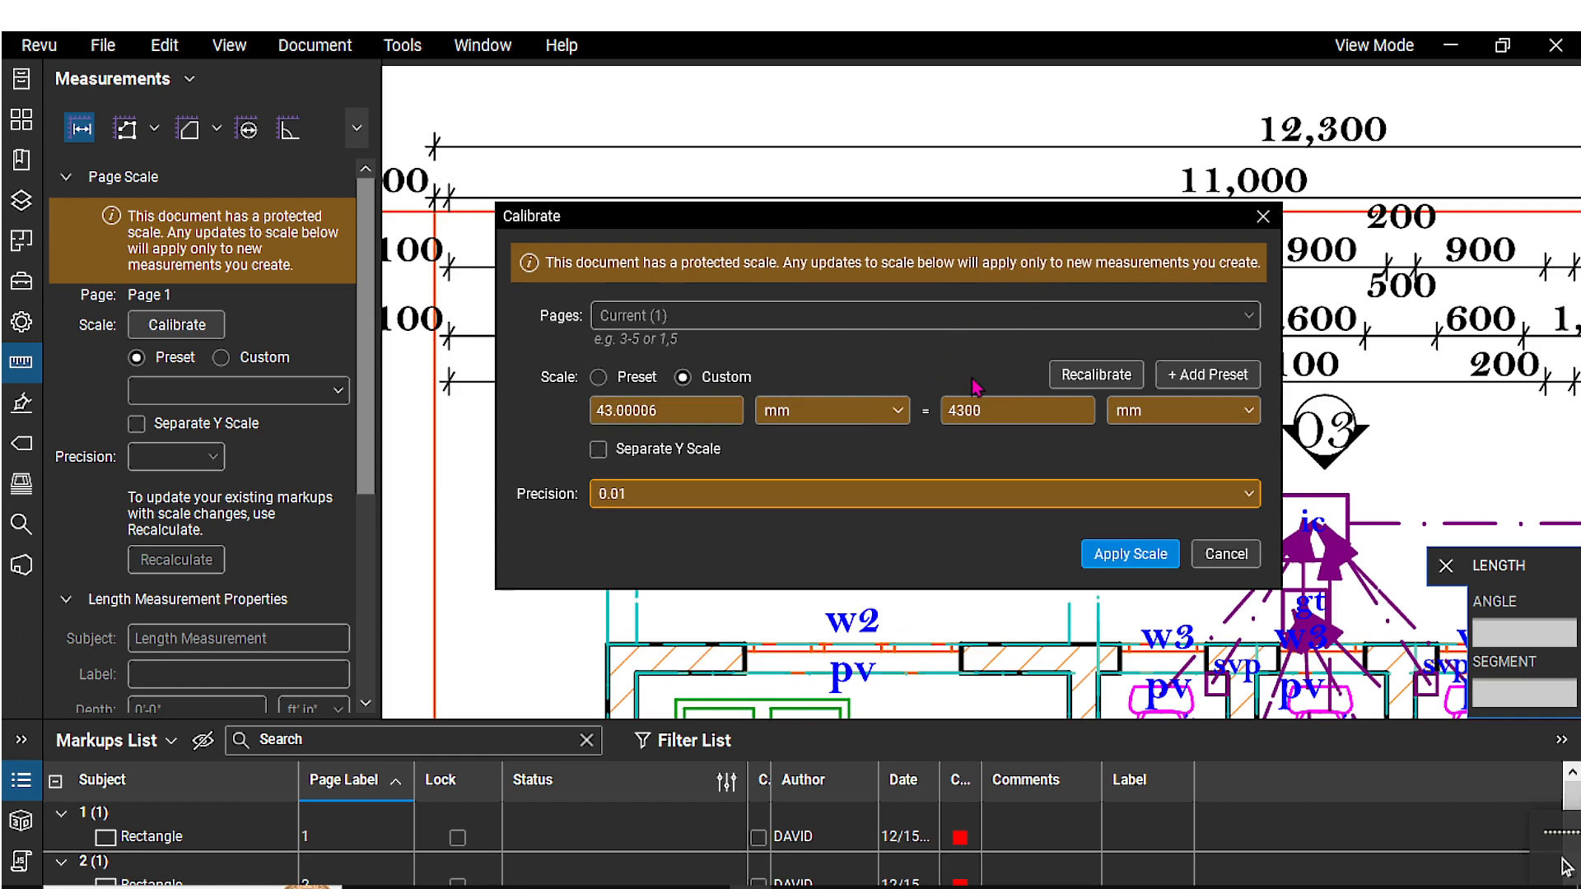
Step: Save the calibration 43.00006 mm = 4,300 mm as a preset and apply it to the current page
click(1188, 377)
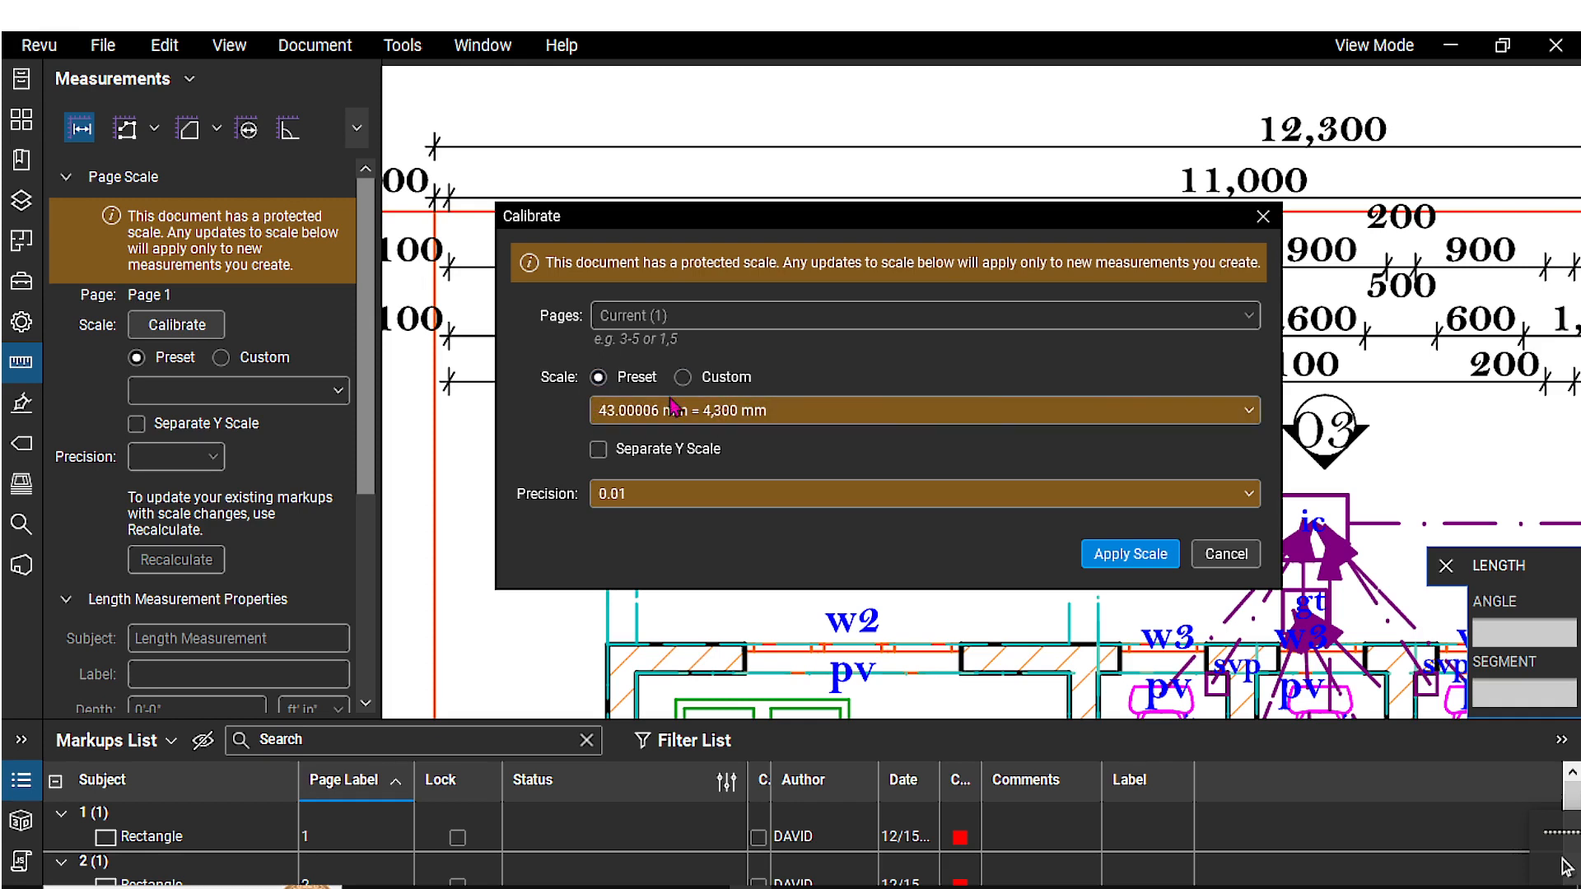
click(779, 419)
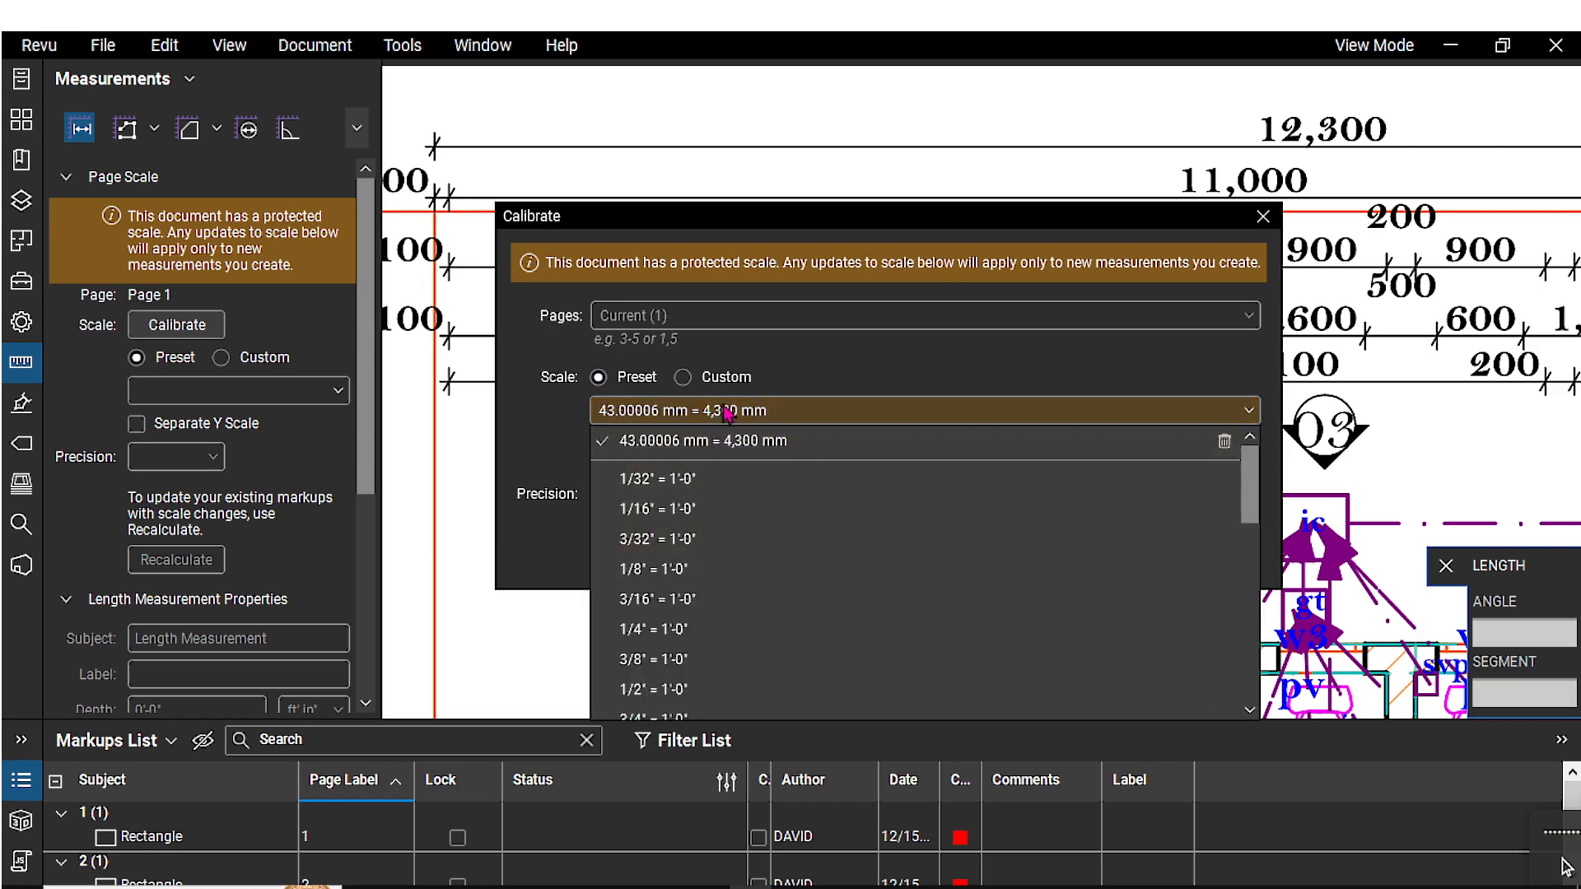
scroll(697, 585, down, 7)
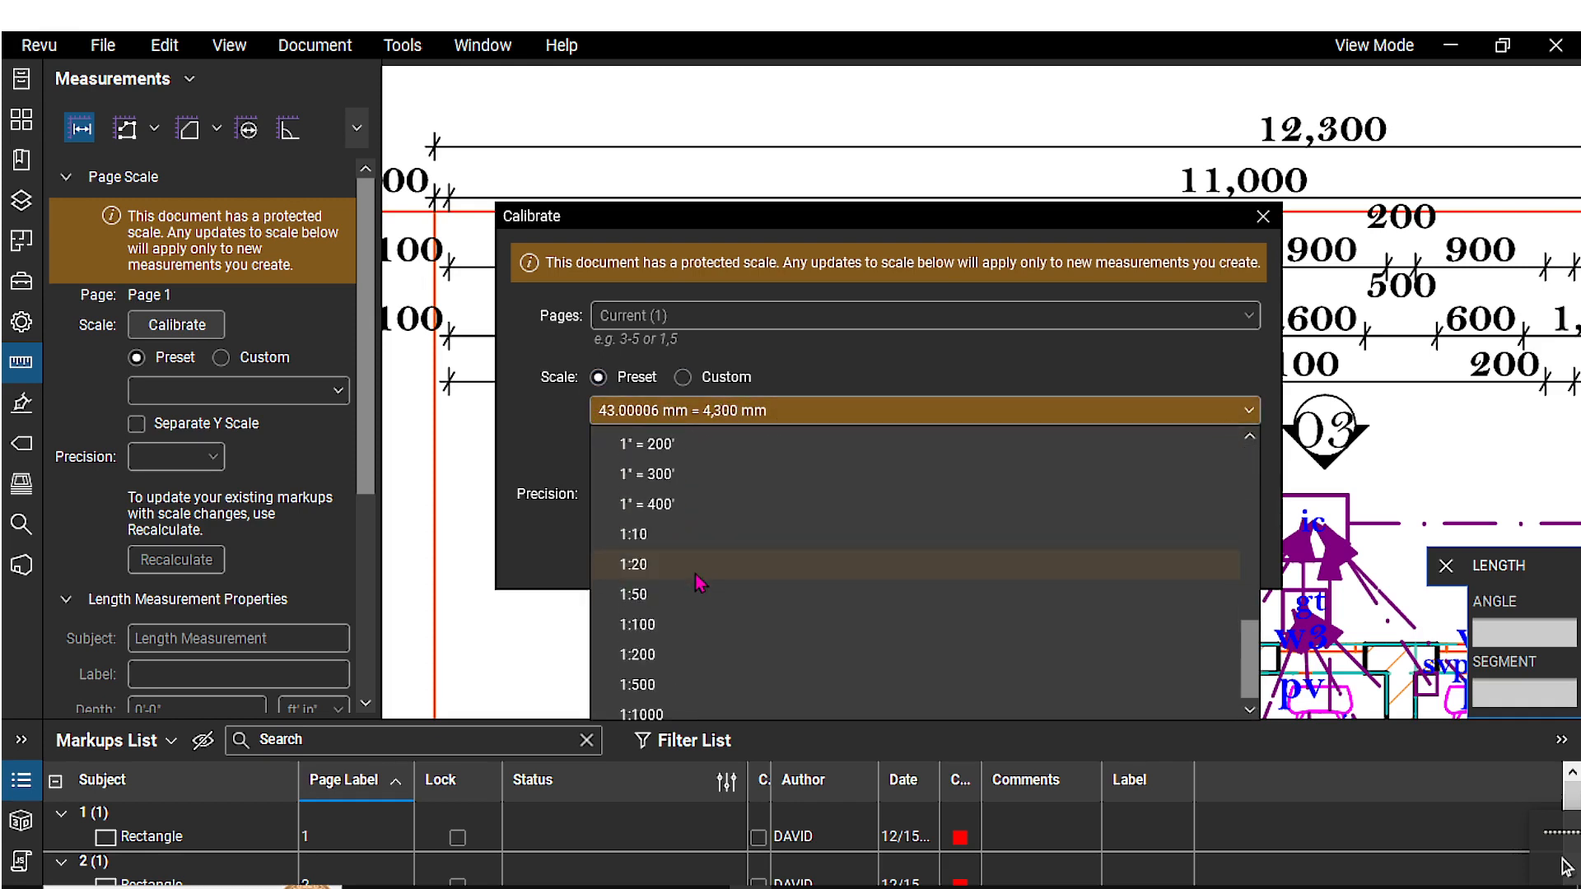
scroll(697, 576, up, 7)
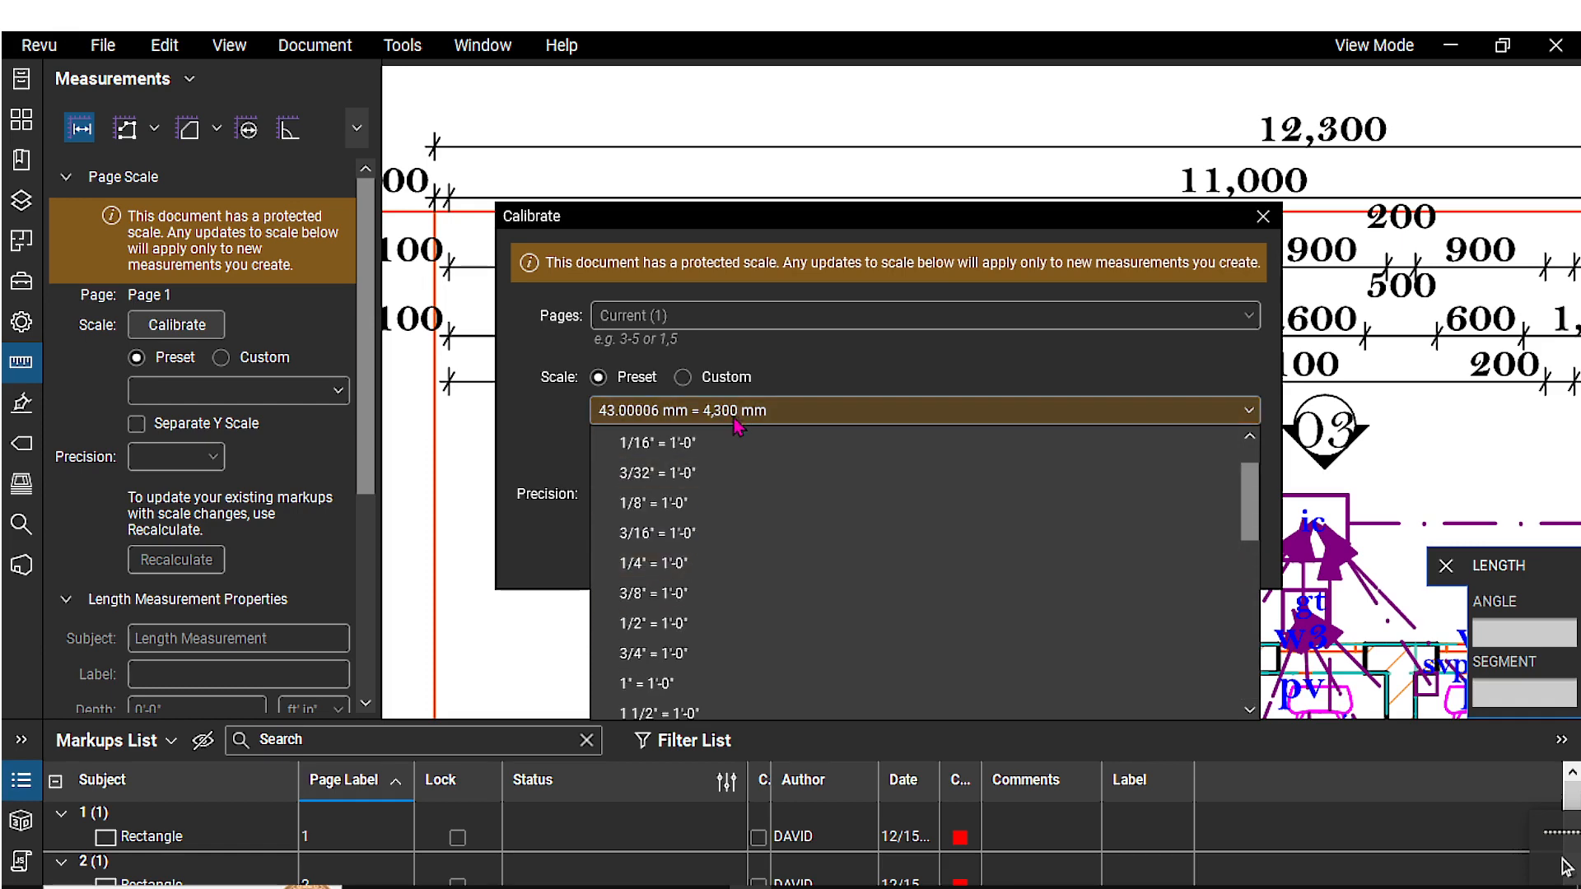
click(578, 436)
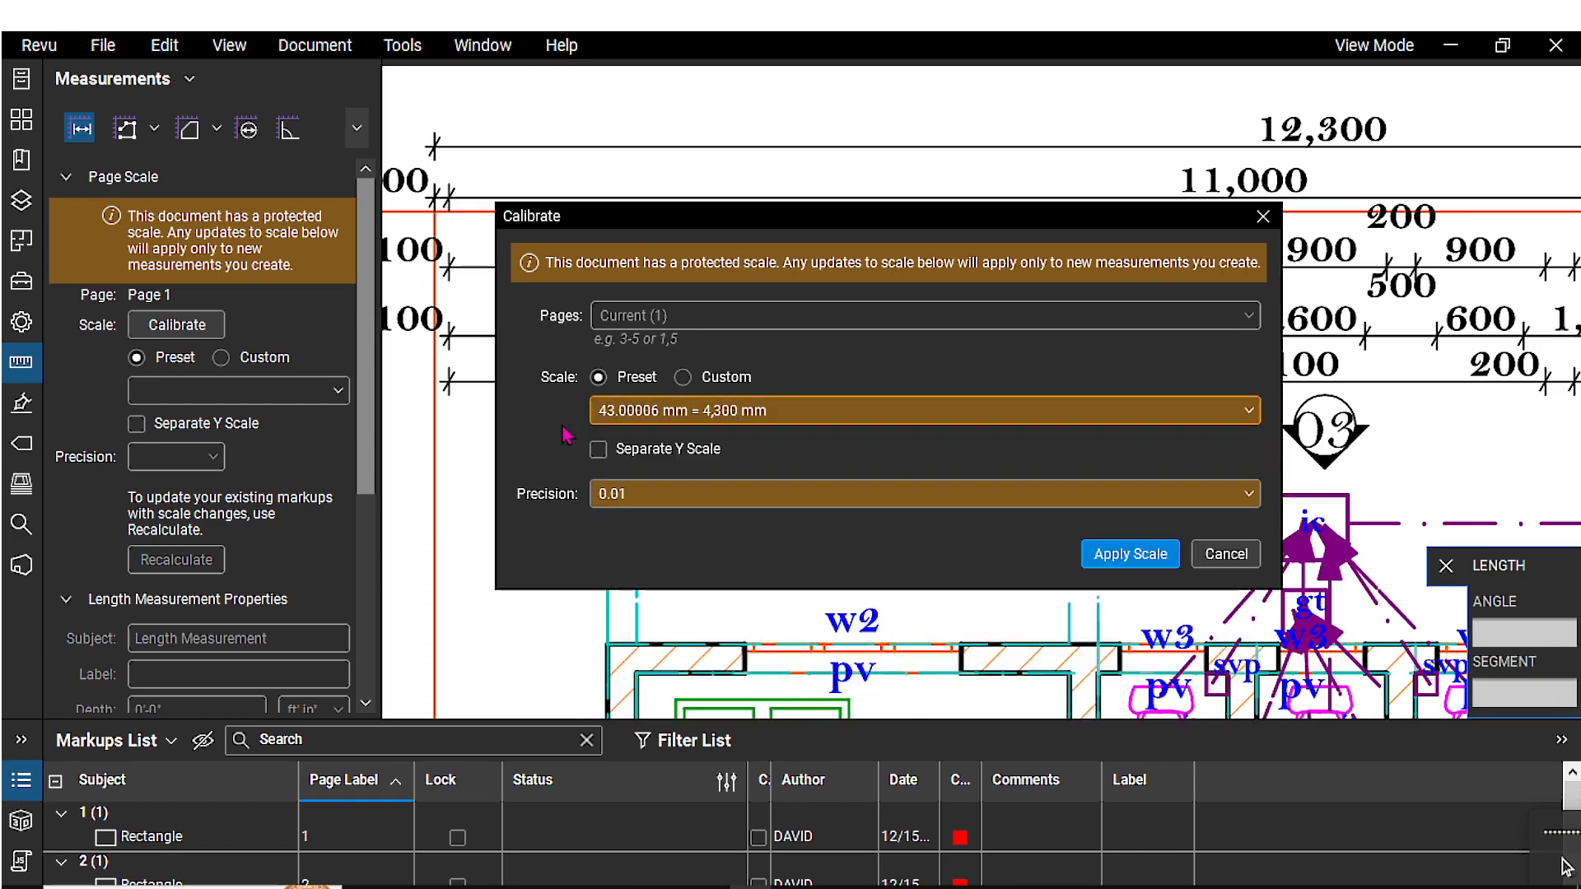
click(1131, 554)
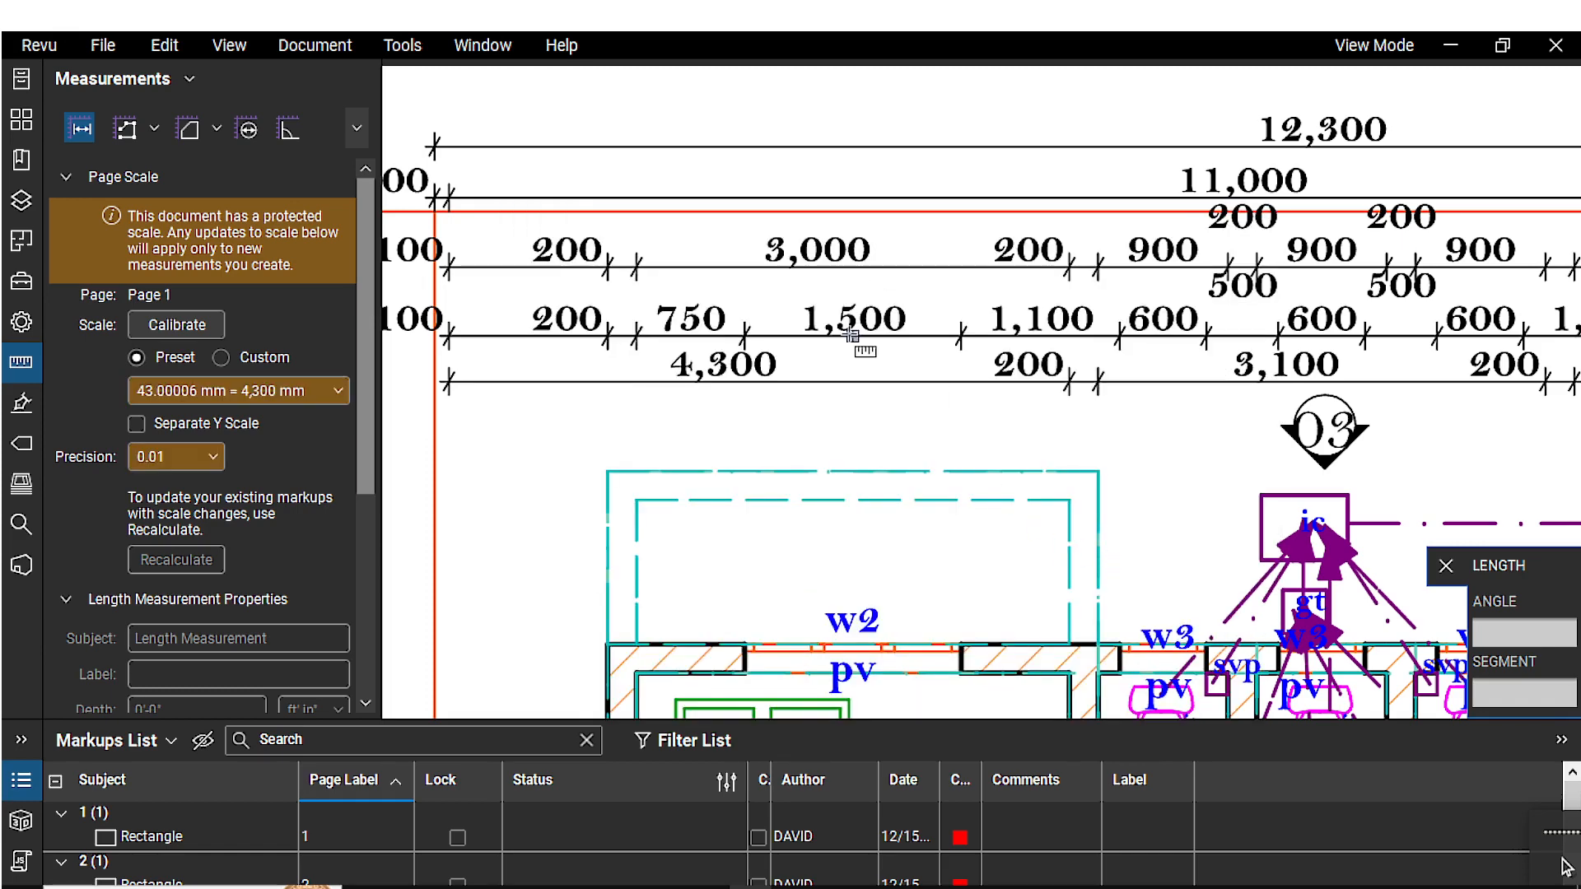
Step: Check the new scale with a temporary length measurement across the 1,100 dimension beside the 3,000 dimension above Bedroom 01
scroll(860, 341, down, 2)
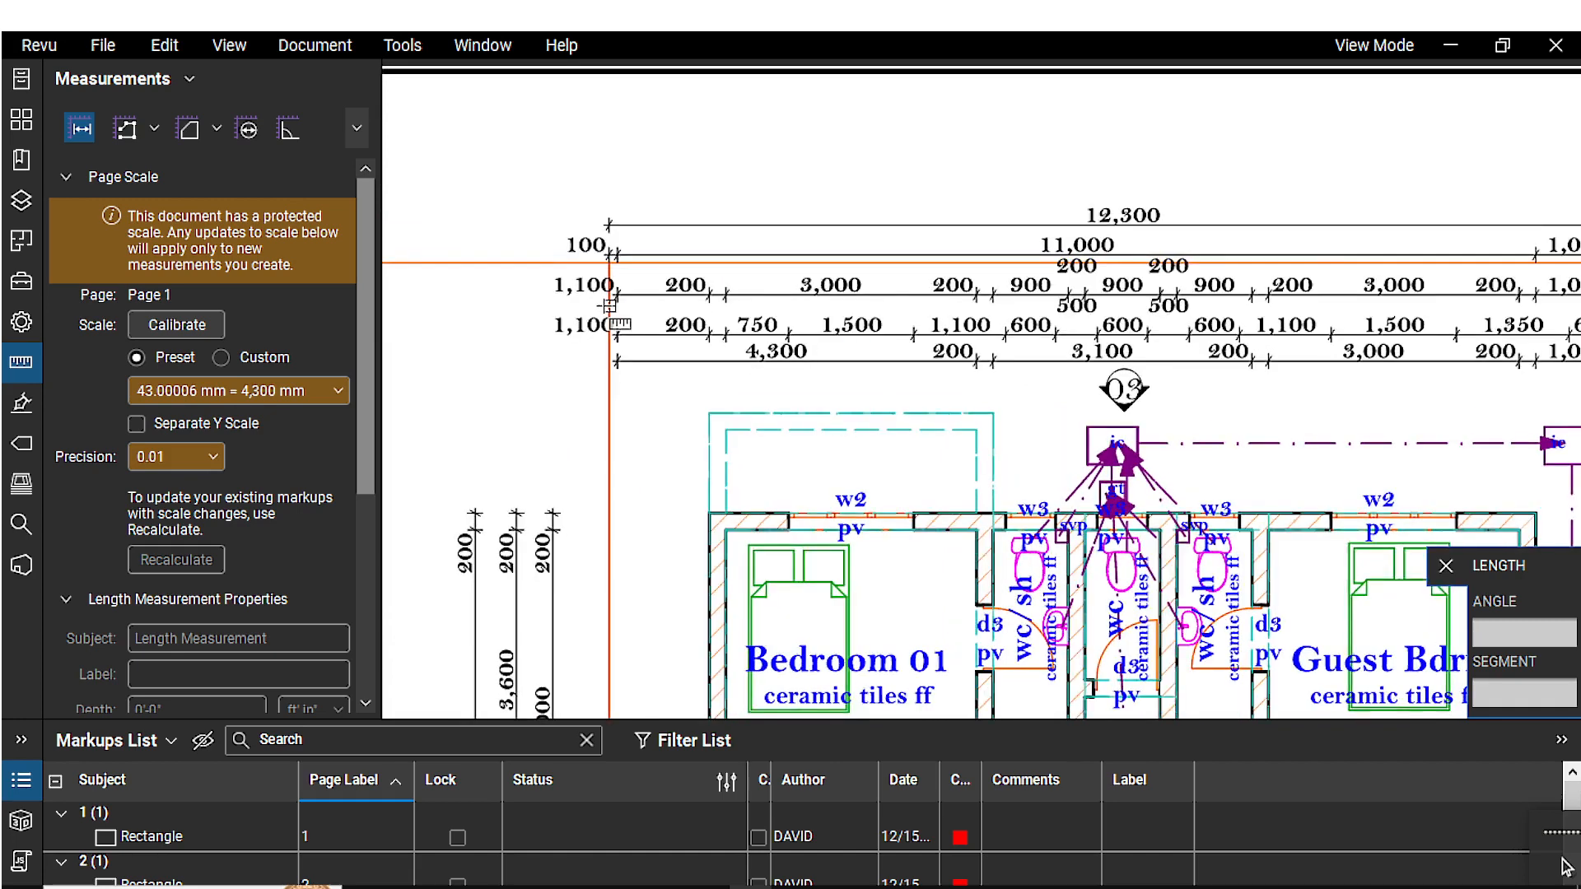
scroll(643, 290, up, 4)
click(647, 296)
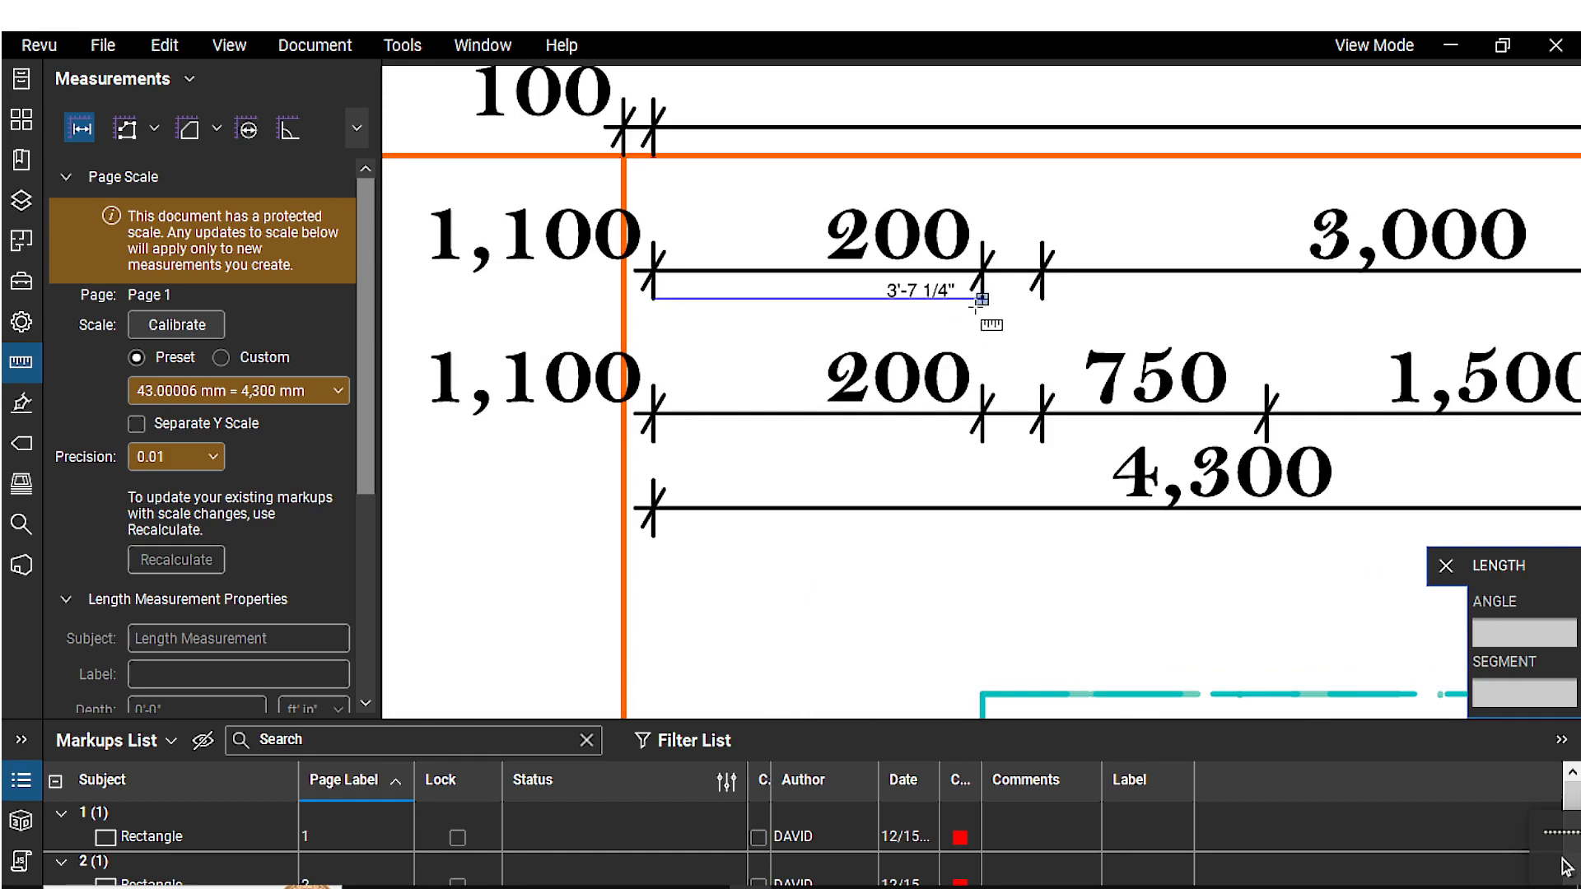
key(Escape)
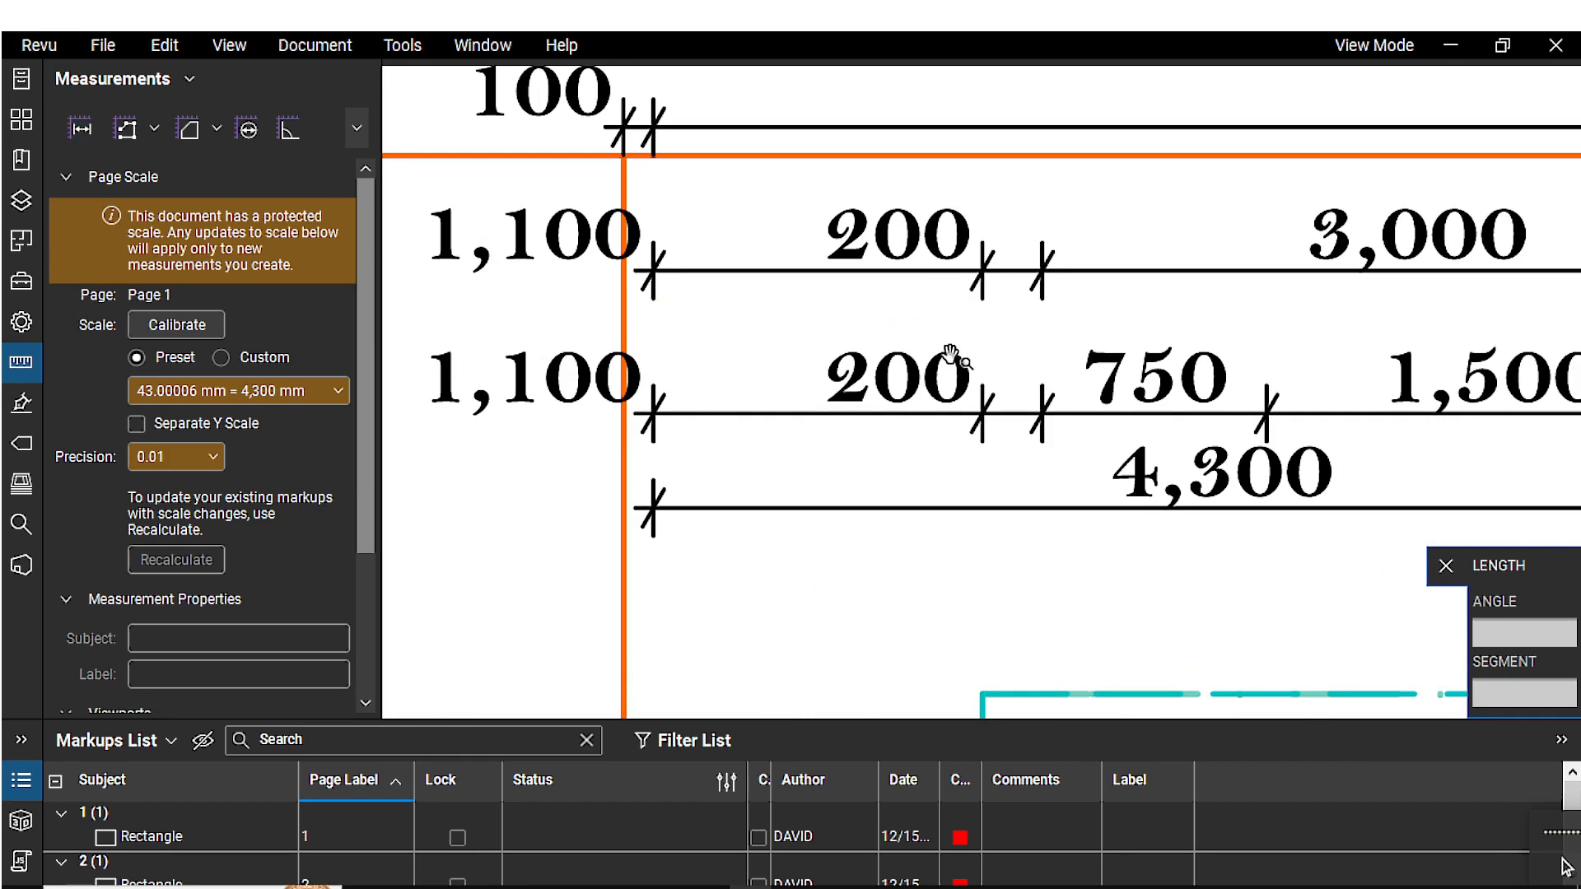
Step: Activate the Length measurement tool and look over the ground floor, first floor and roof plans on the sheet
scroll(953, 356, down, 2)
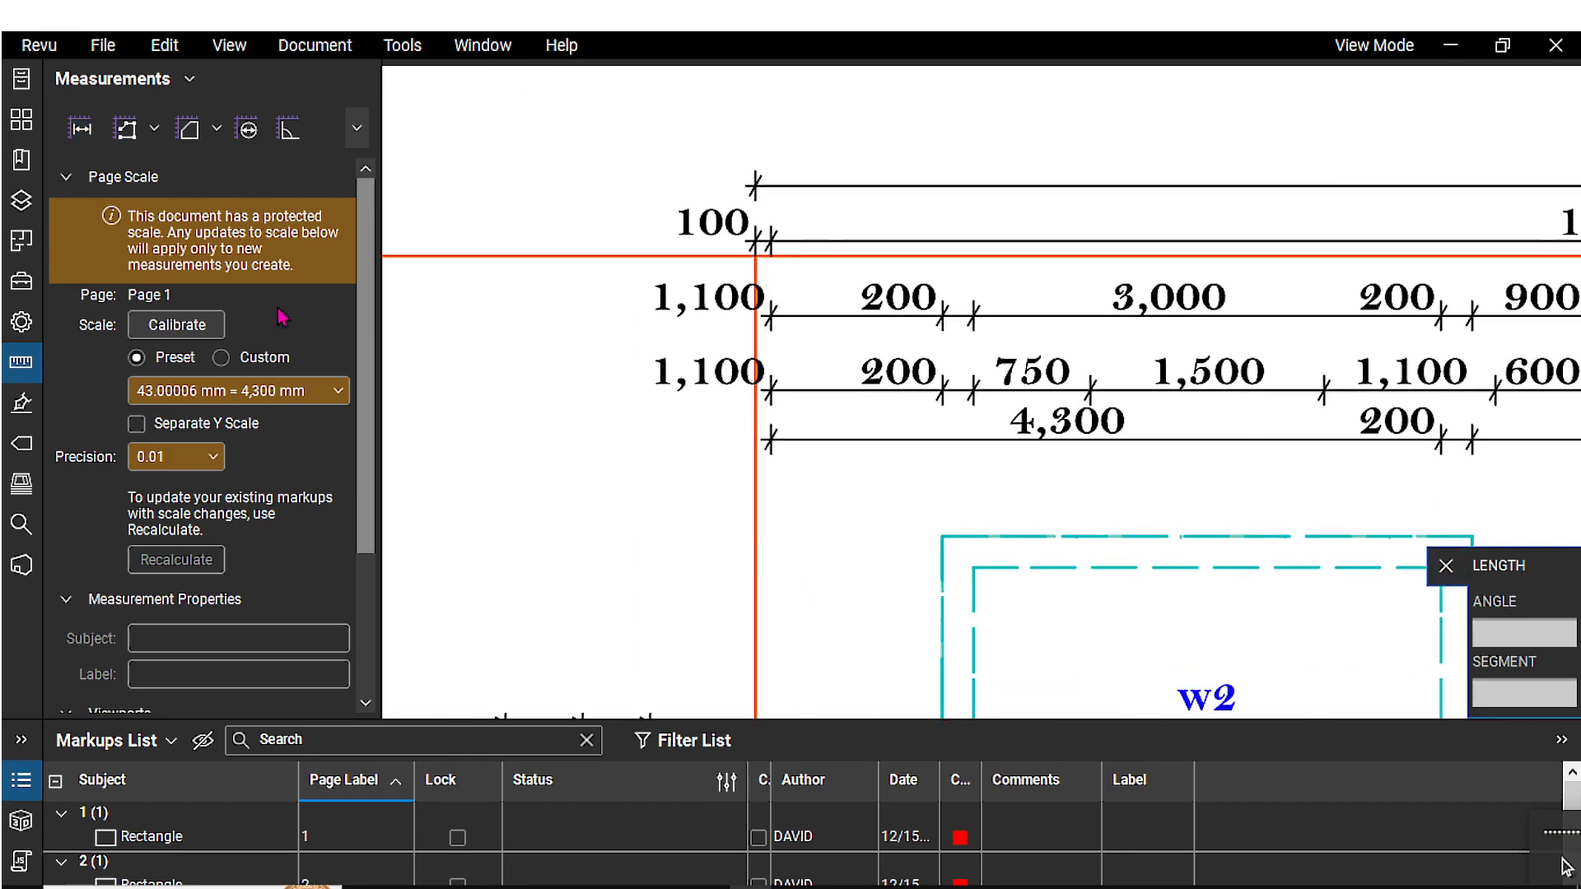
click(81, 129)
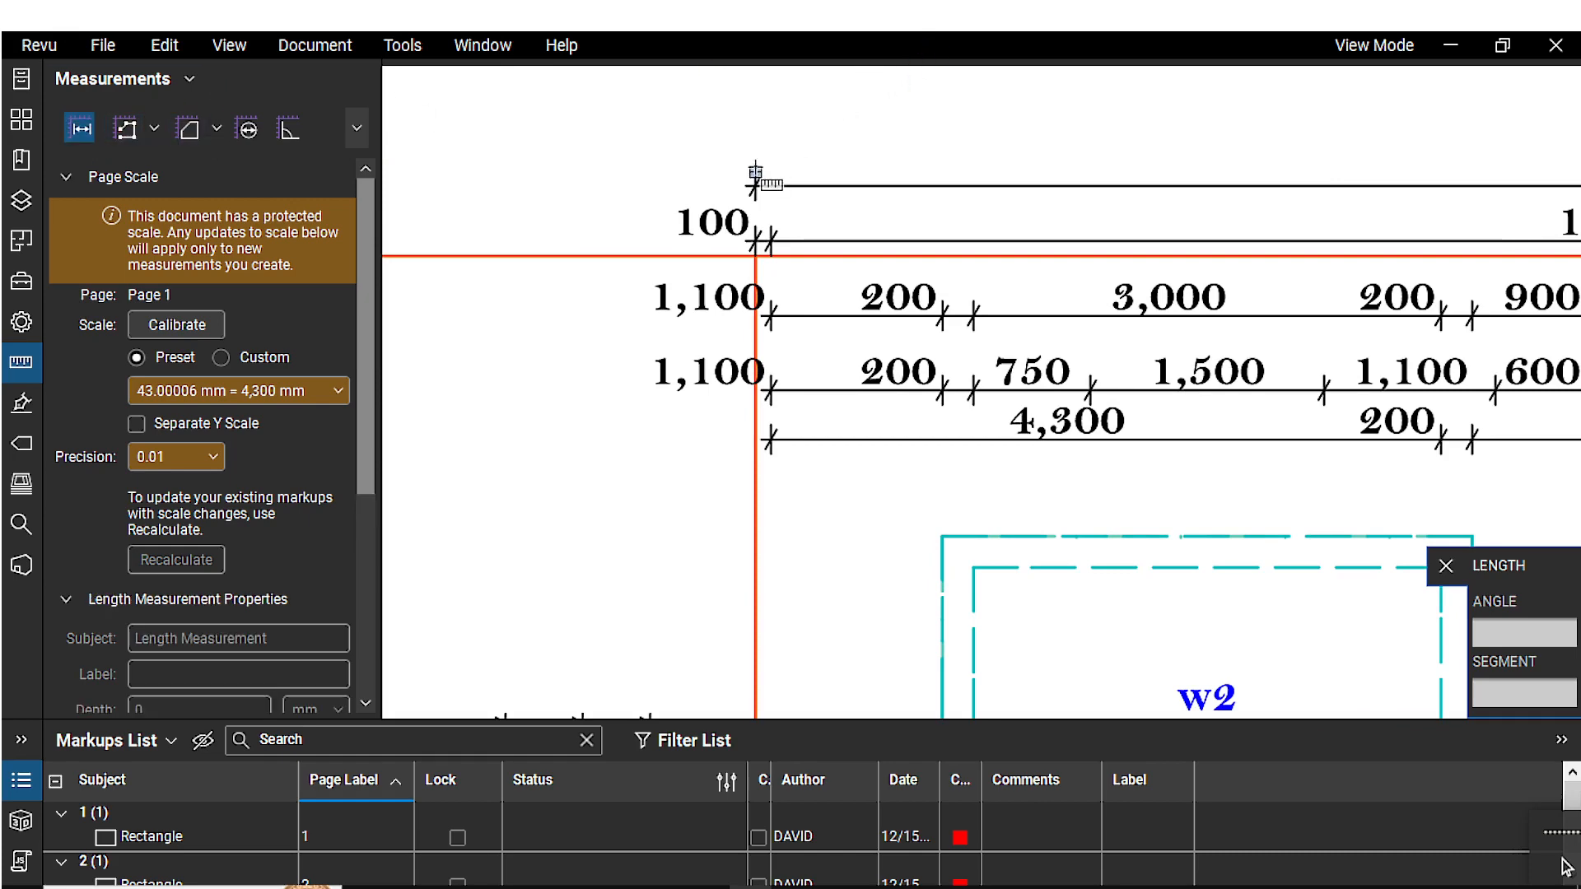
scroll(1139, 306, down, 4)
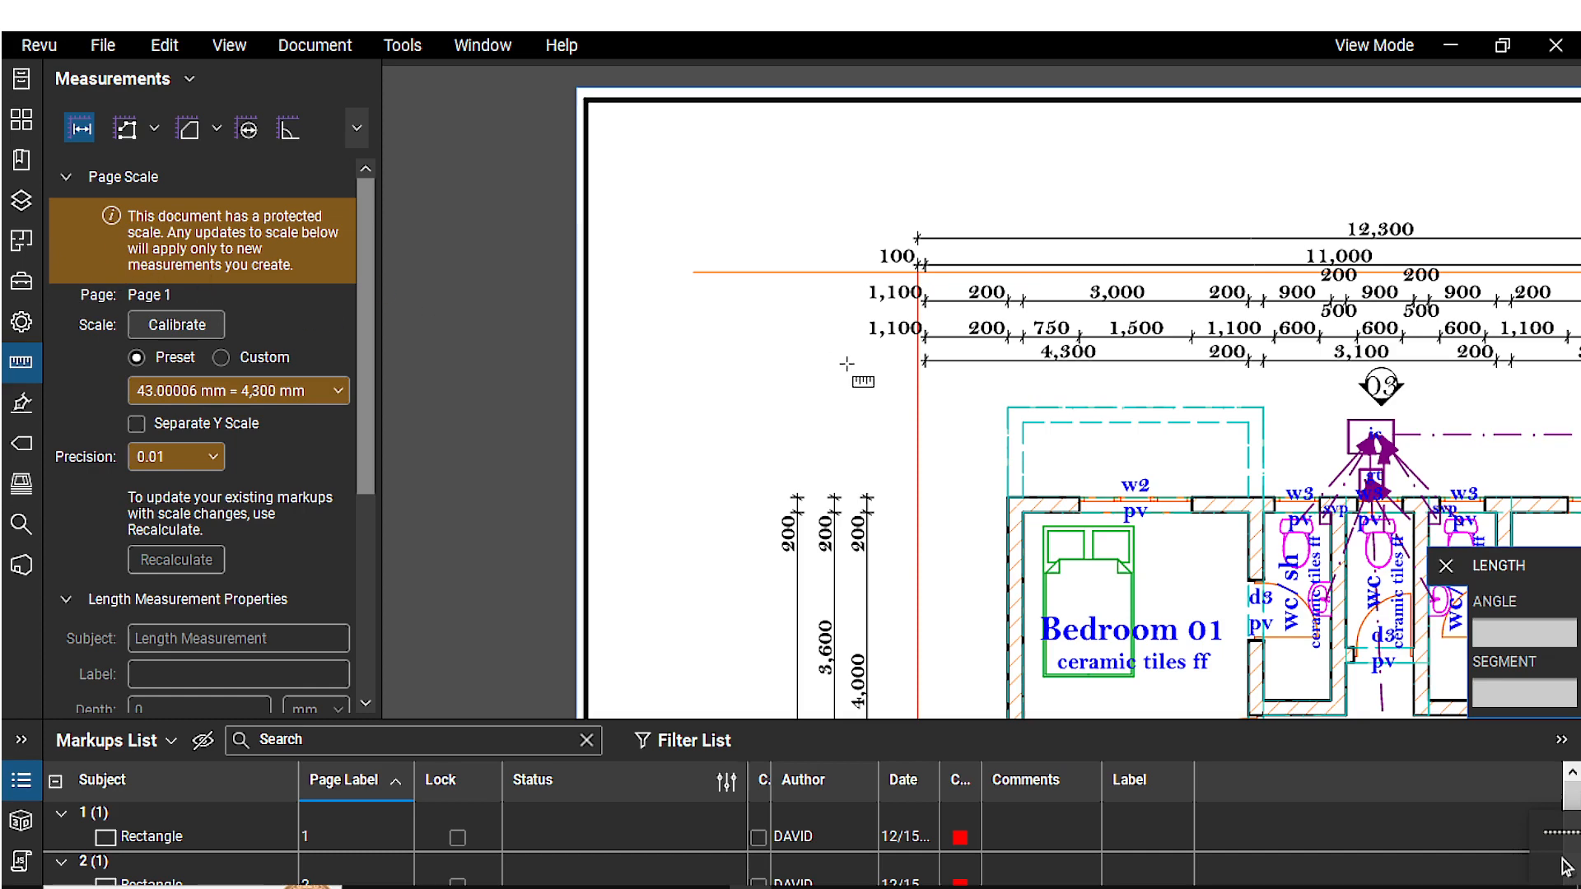
drag(846, 363, 791, 315)
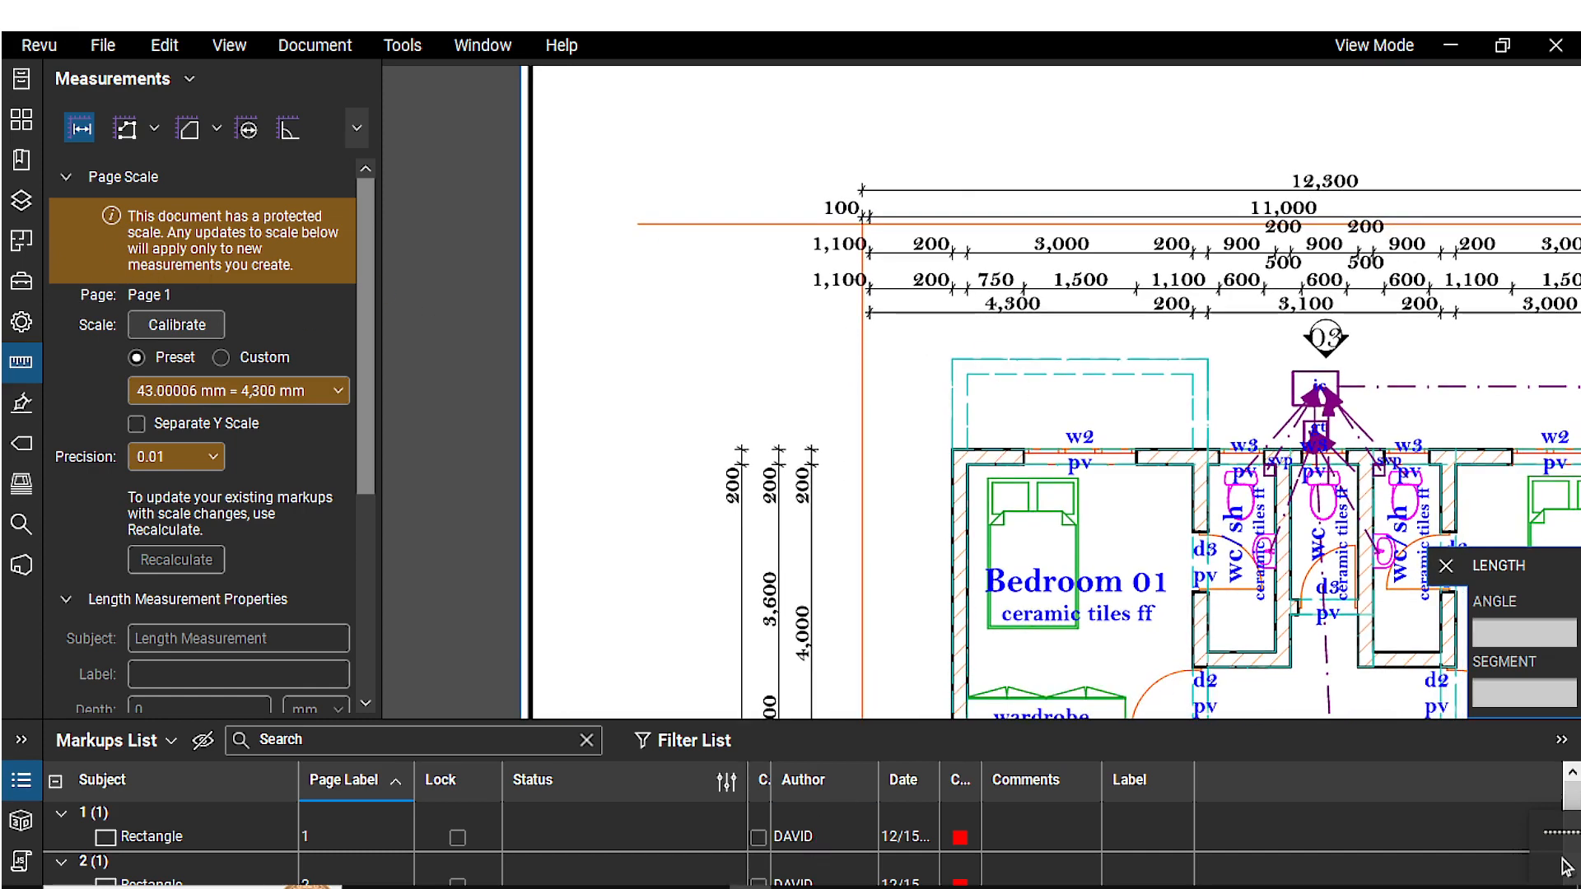
mouse_move(708, 887)
drag(950, 429, 862, 367)
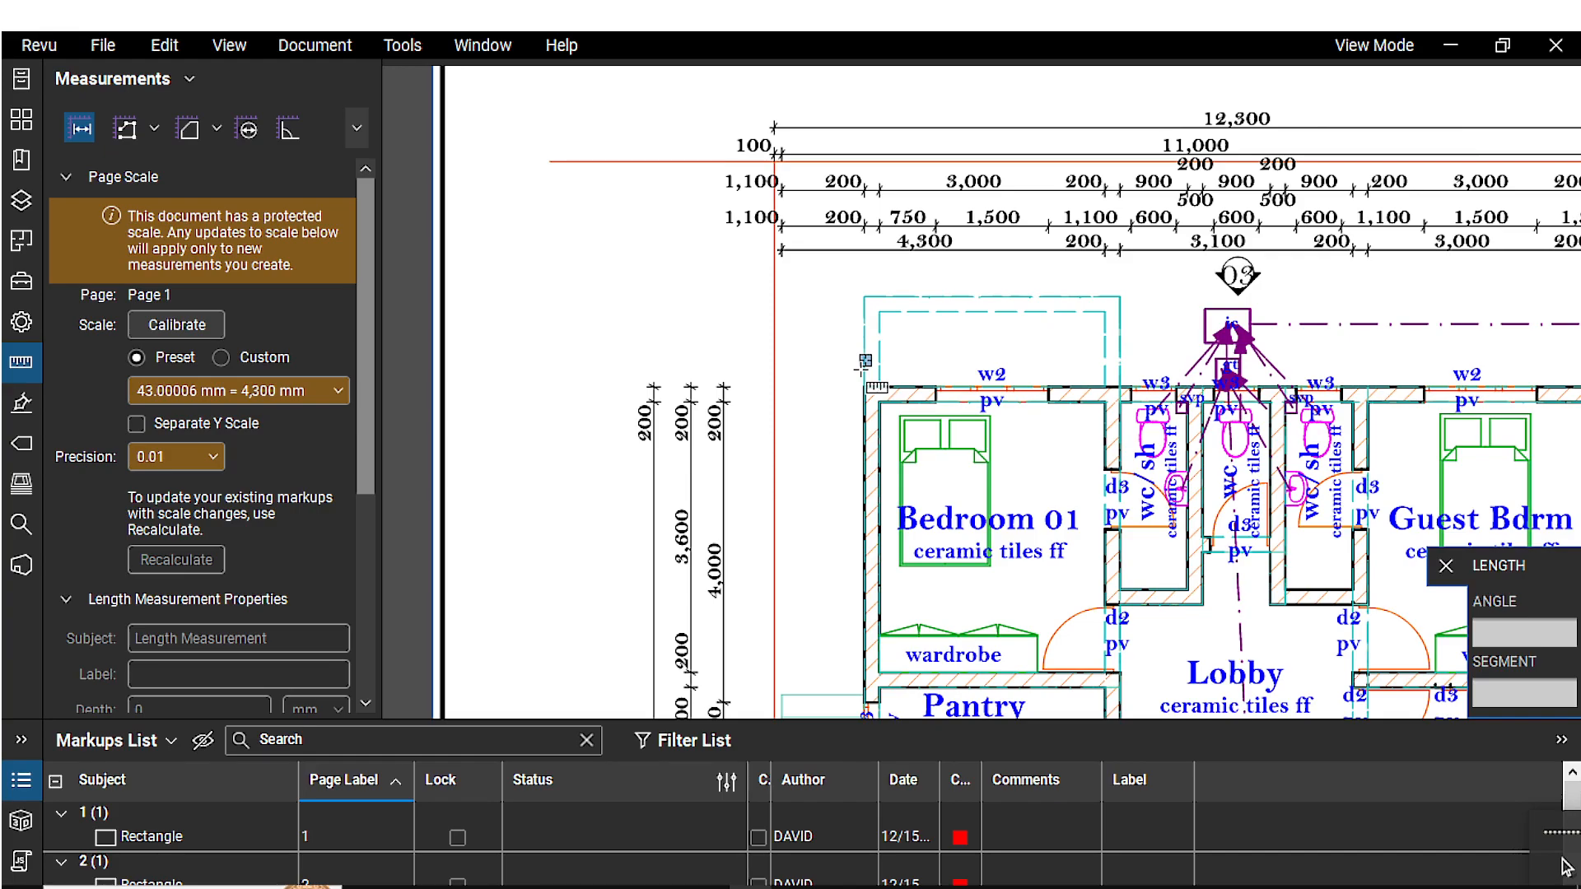
scroll(862, 366, down, 5)
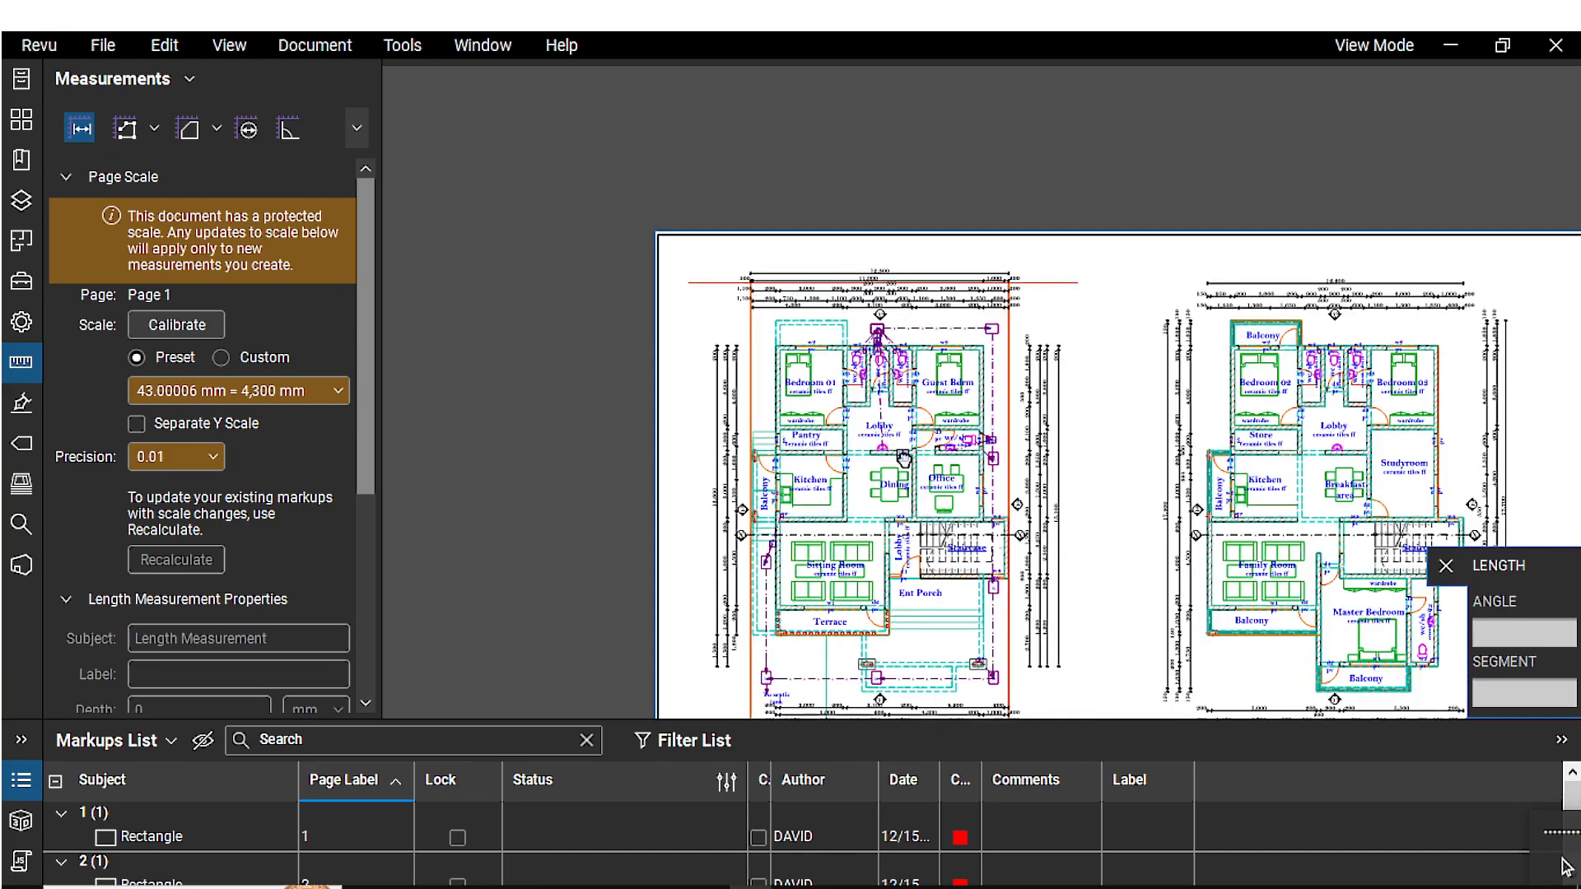
mouse_move(904, 459)
mouse_down()
mouse_move(816, 238)
mouse_move(613, 71)
mouse_move(439, 110)
mouse_up()
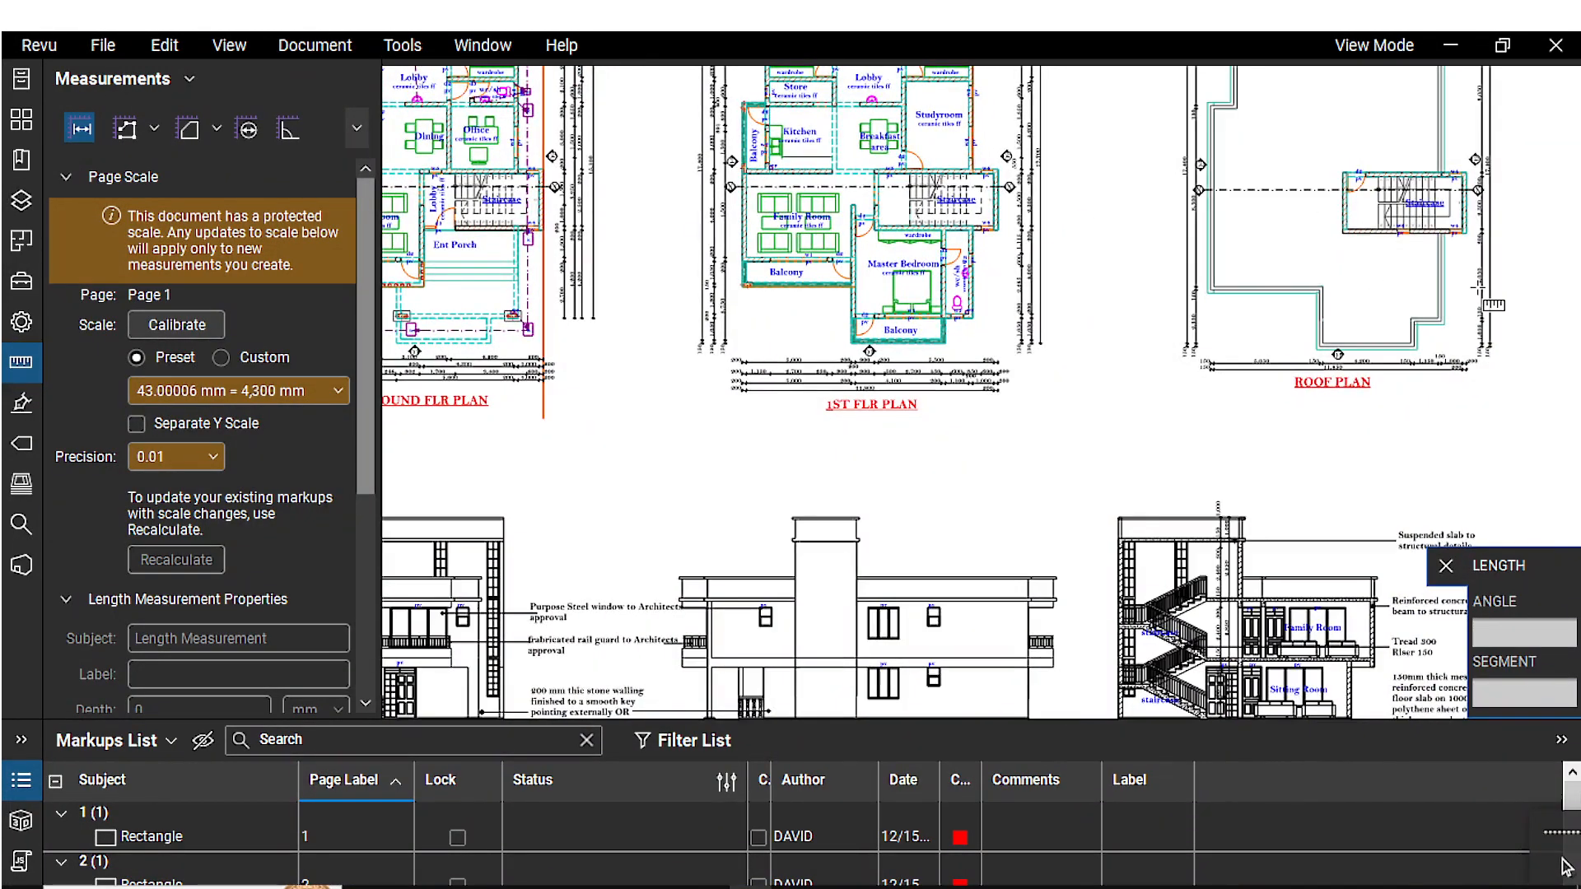
scroll(1474, 296, up, 2)
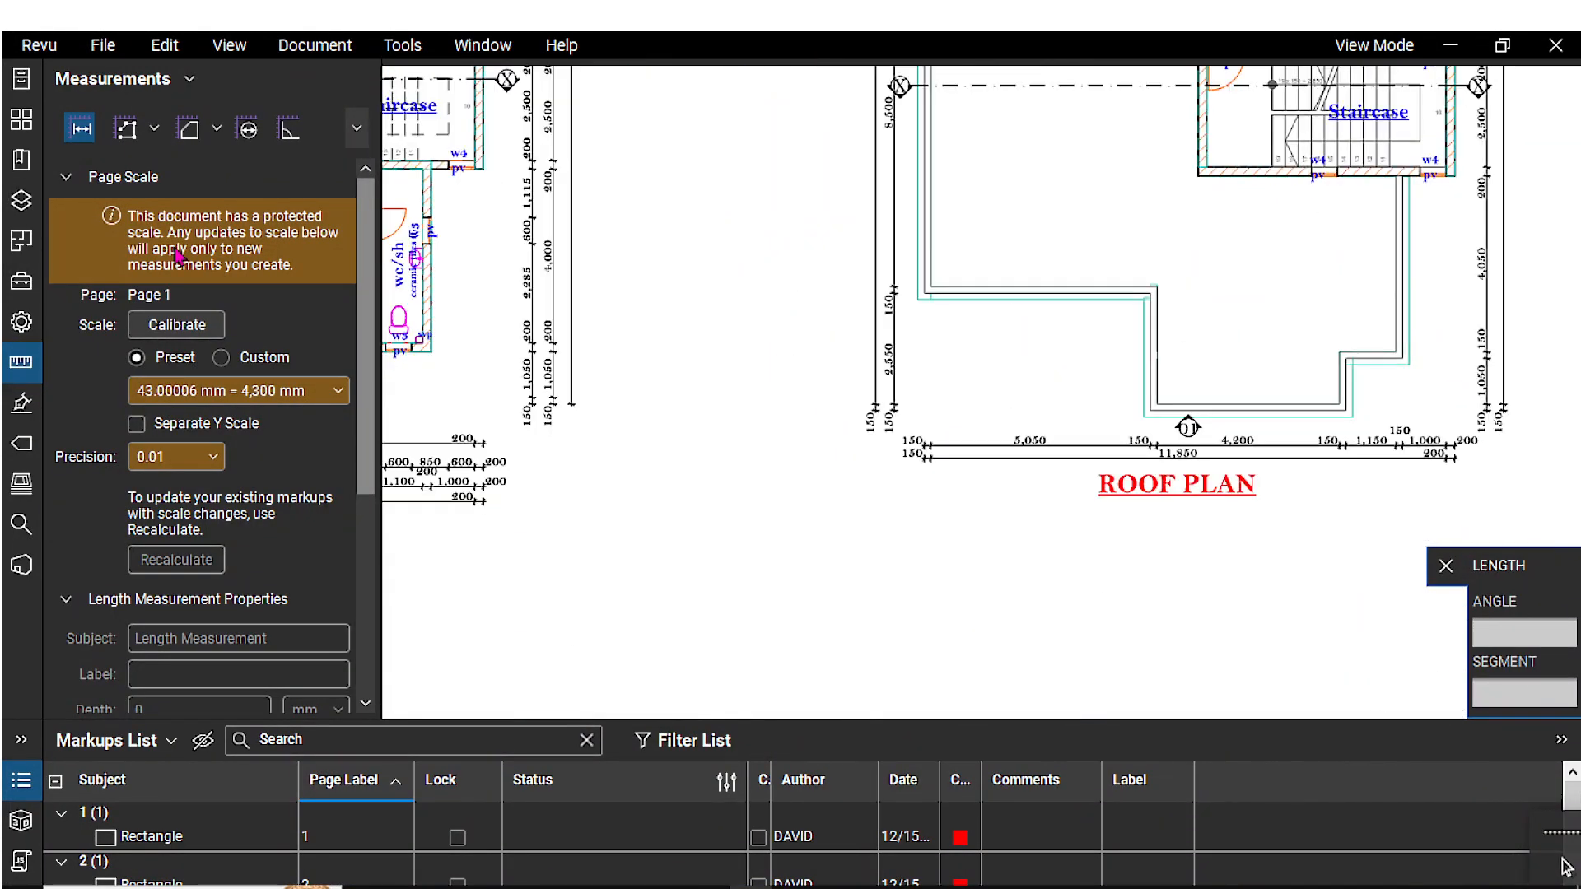
Step: Switch to the structural drawing and examine its foundation layout, stated scale and foundation pad details
click(27, 128)
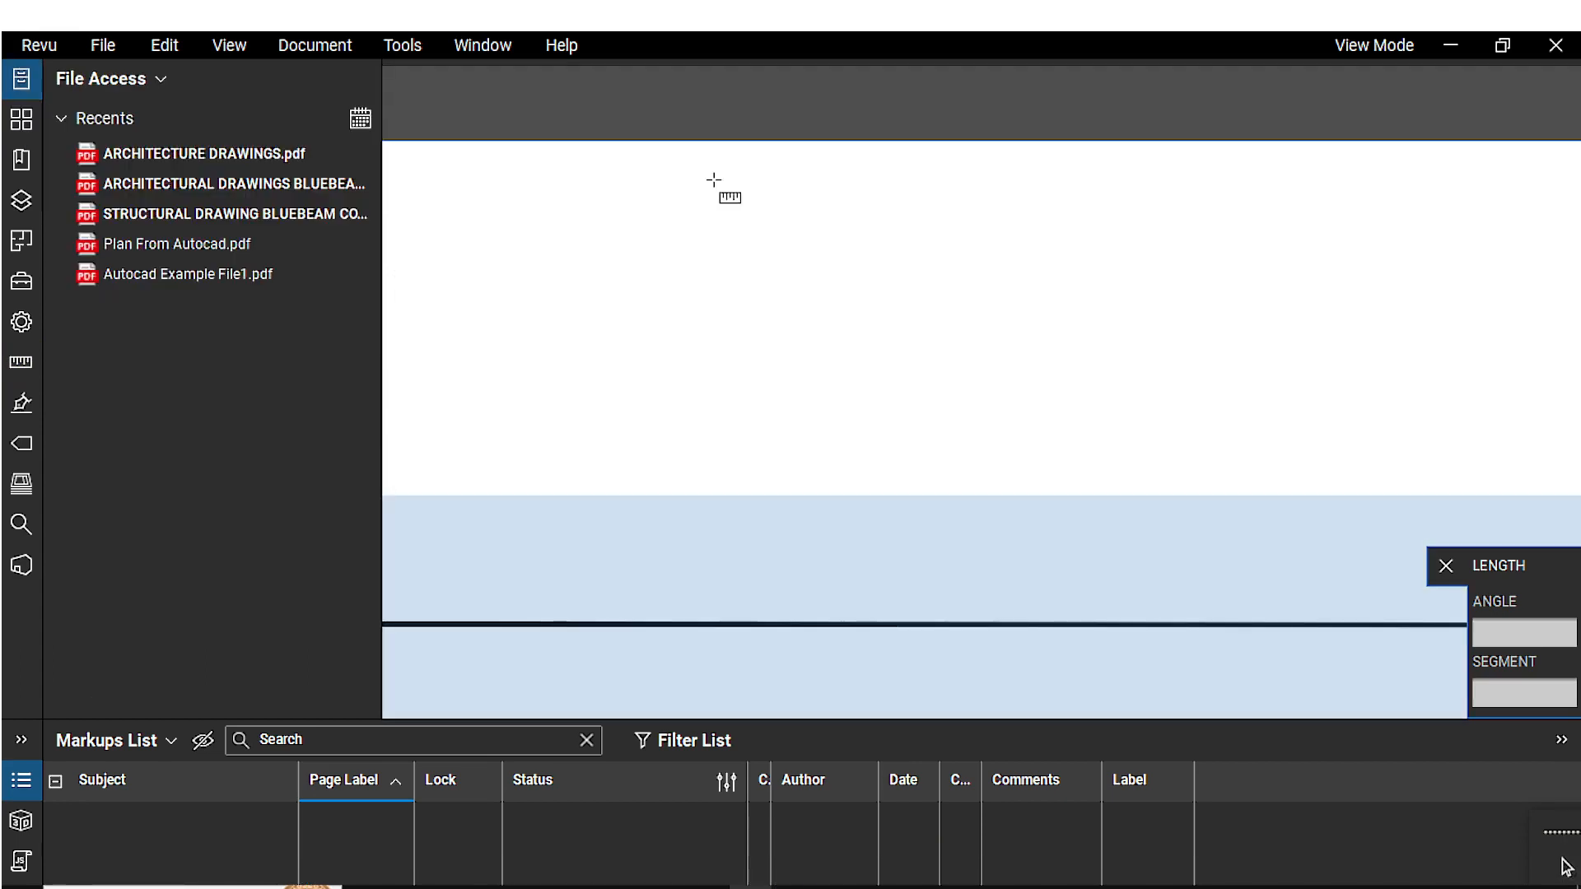
scroll(760, 376, down, 5)
drag(761, 376, 761, 285)
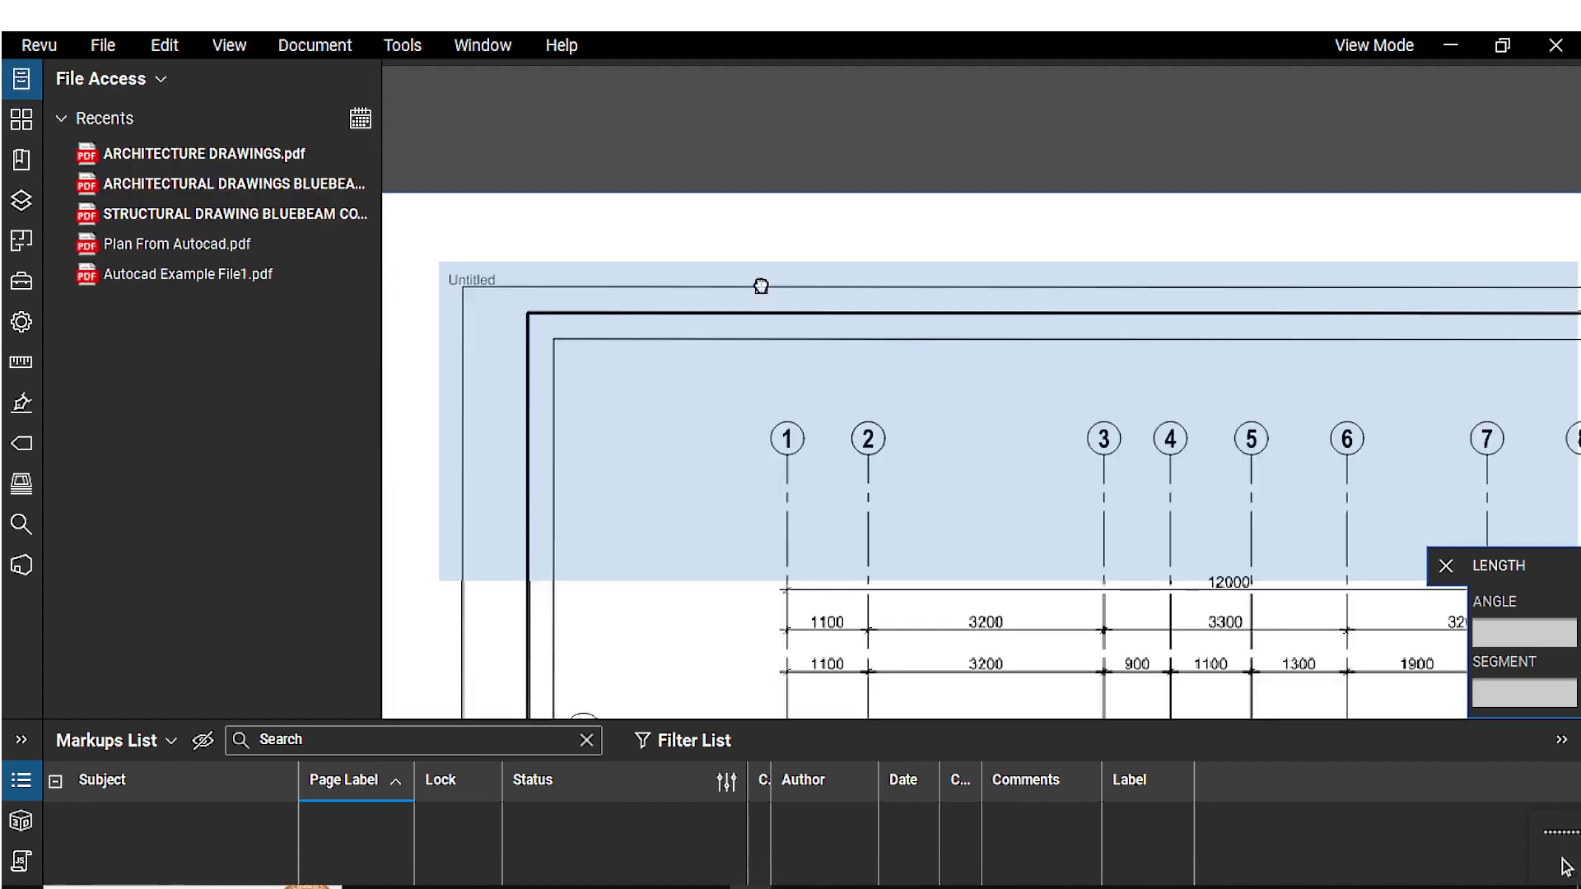
scroll(761, 286, down, 5)
scroll(941, 489, up, 3)
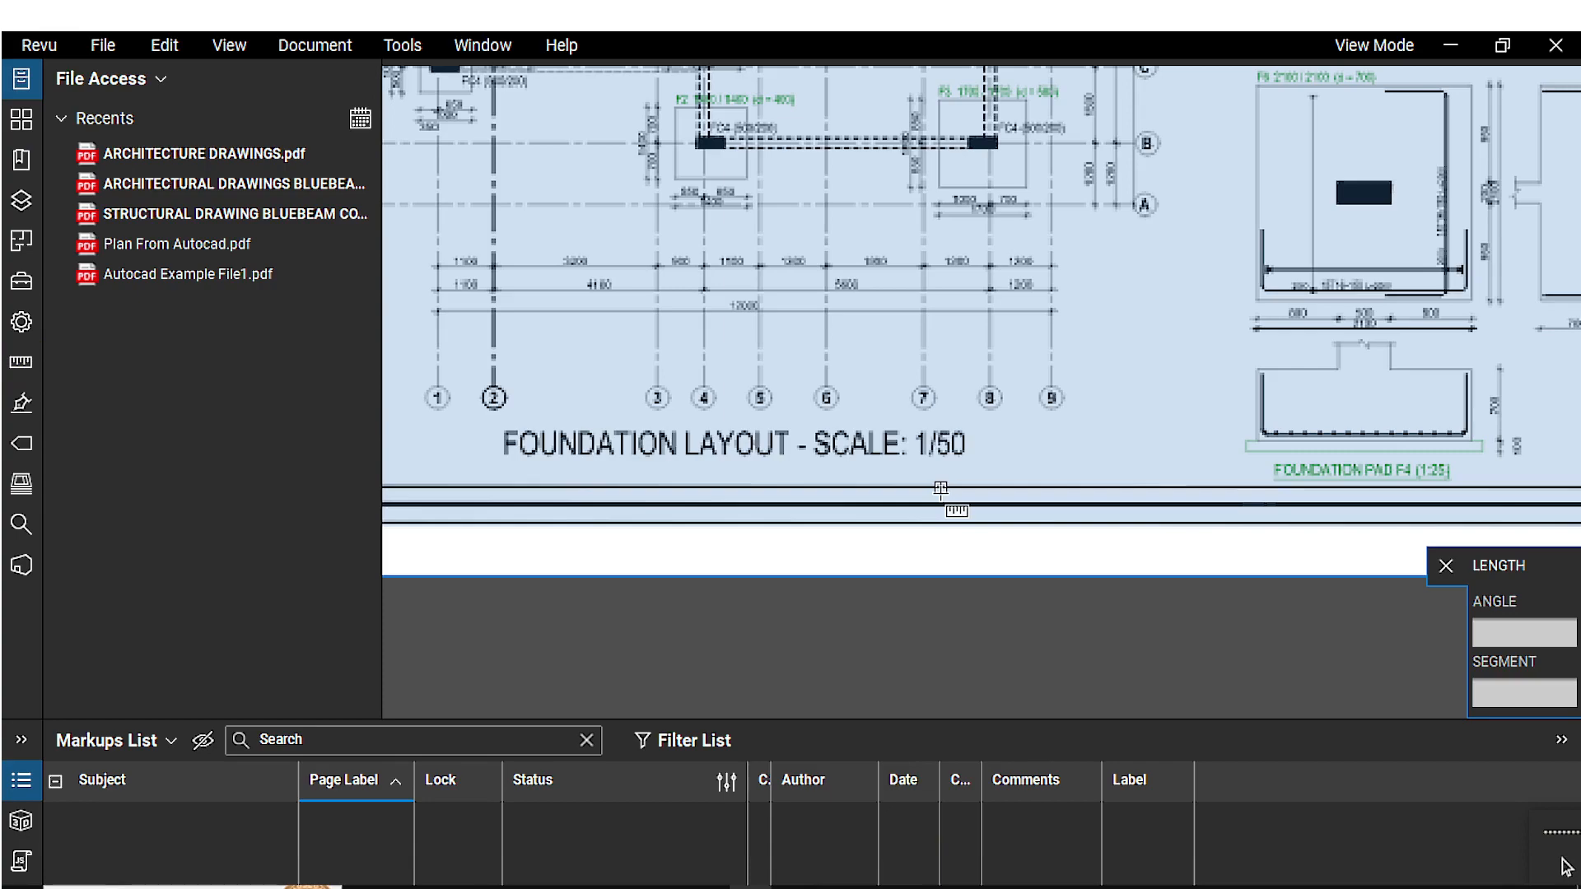
scroll(972, 463, down, 6)
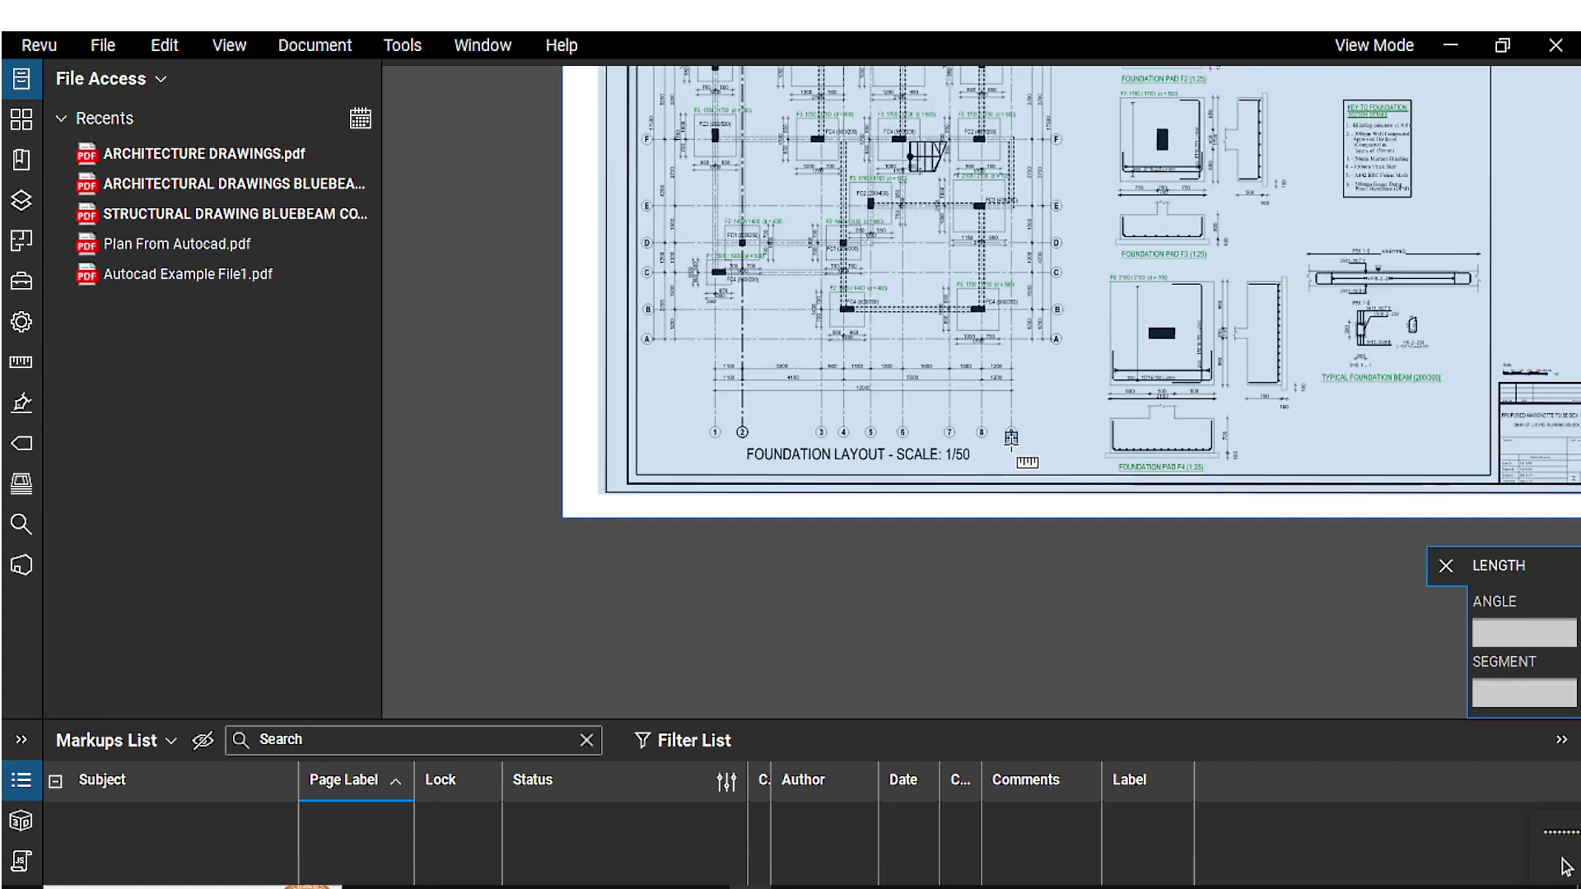
scroll(943, 334, up, 5)
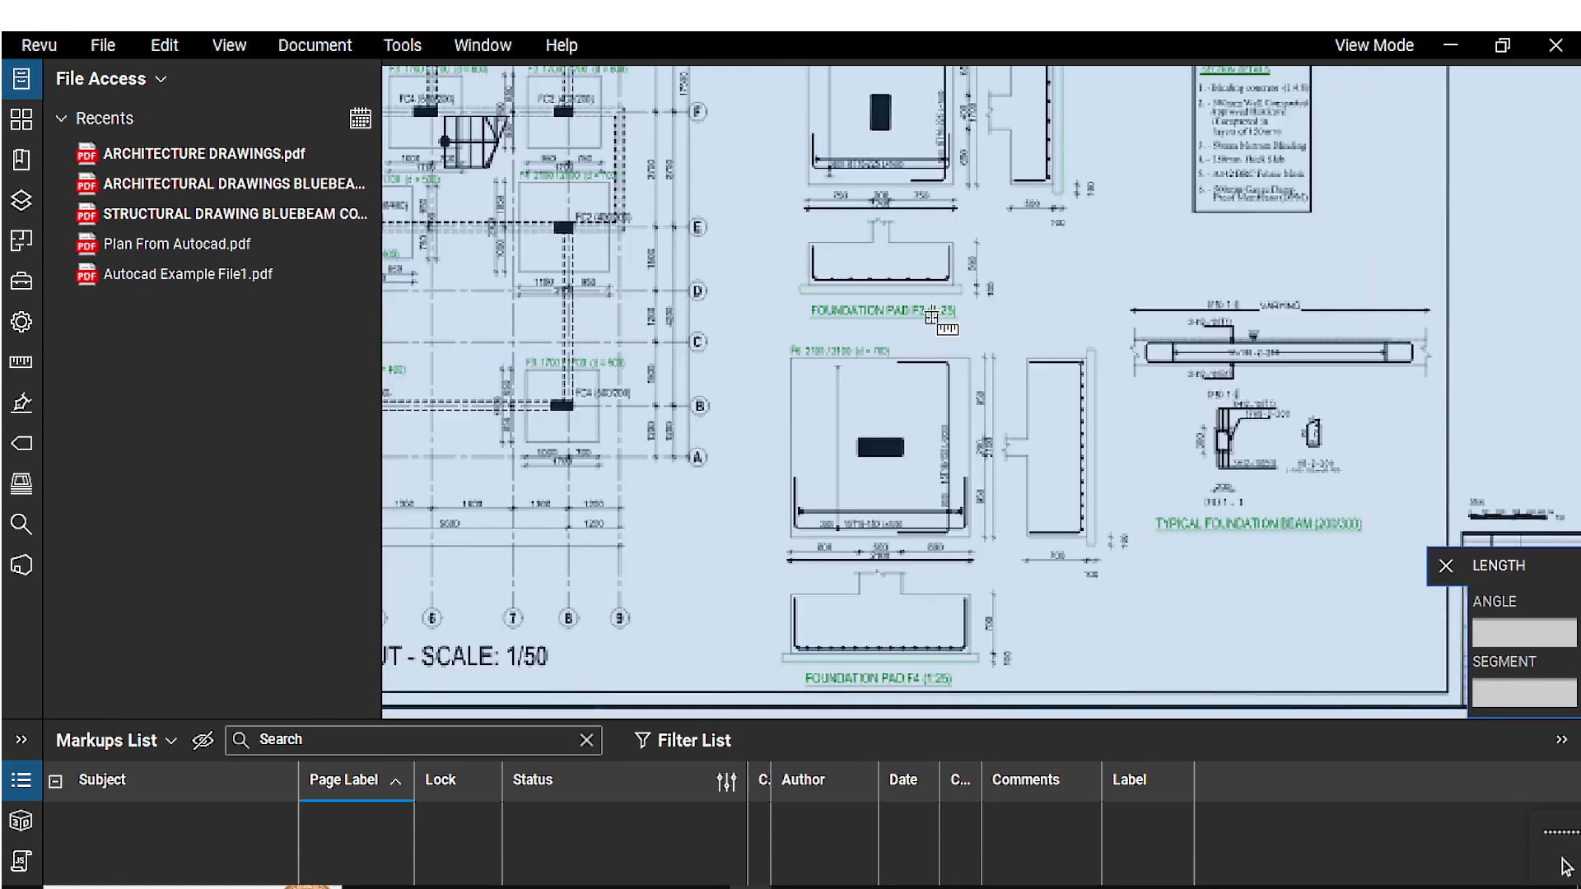
scroll(986, 389, down, 6)
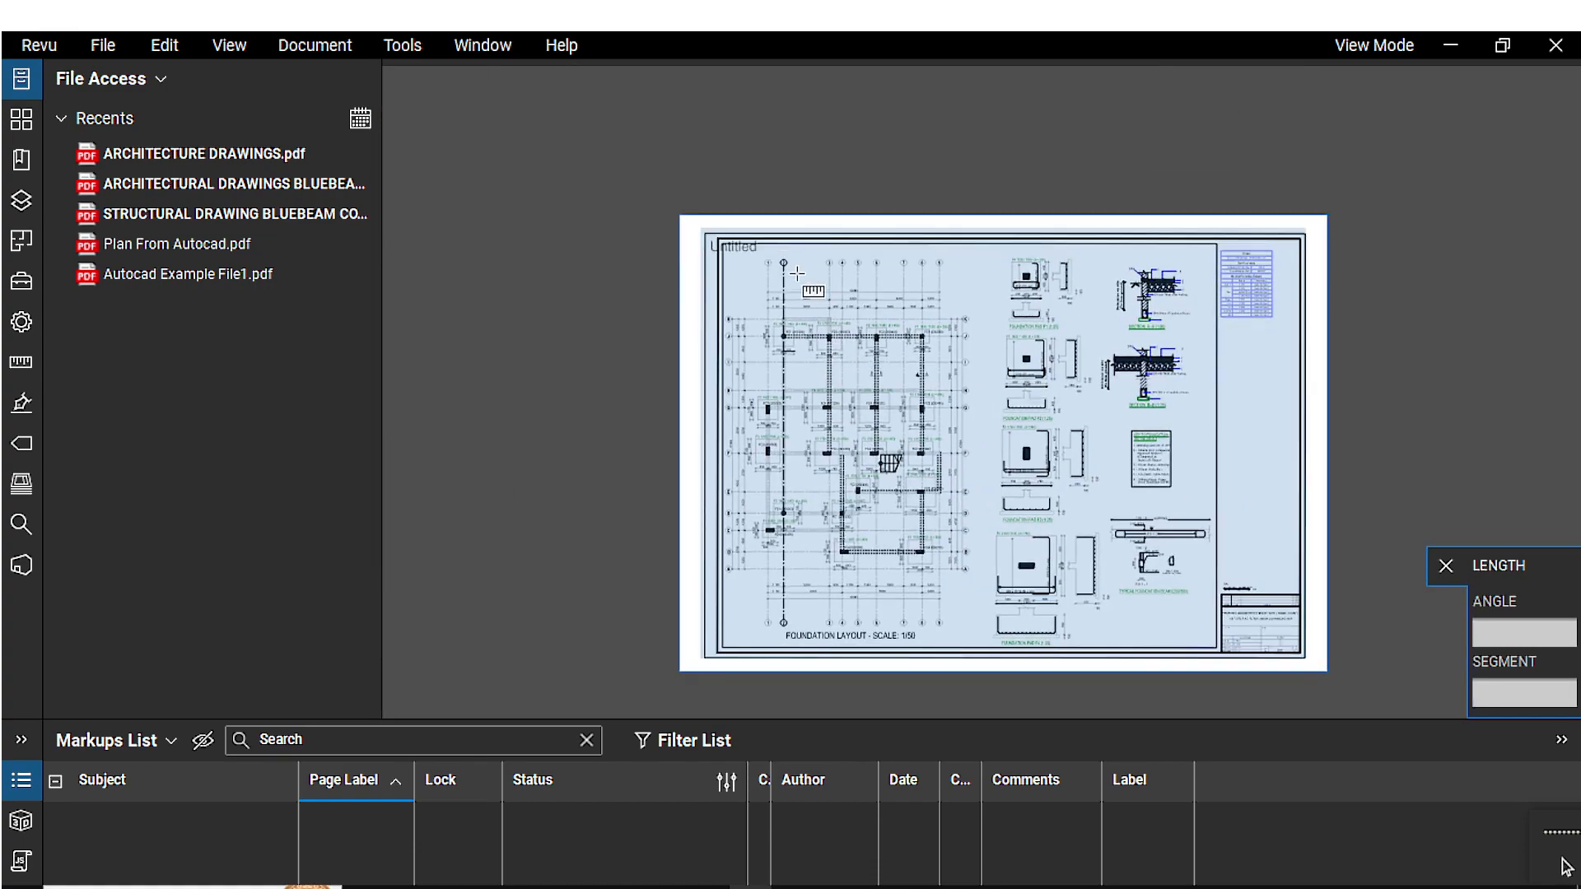
Step: Measure the length from grid line 1 to grid line 9 just above the foundation layout's upper 12000 dimension
scroll(796, 273, up, 4)
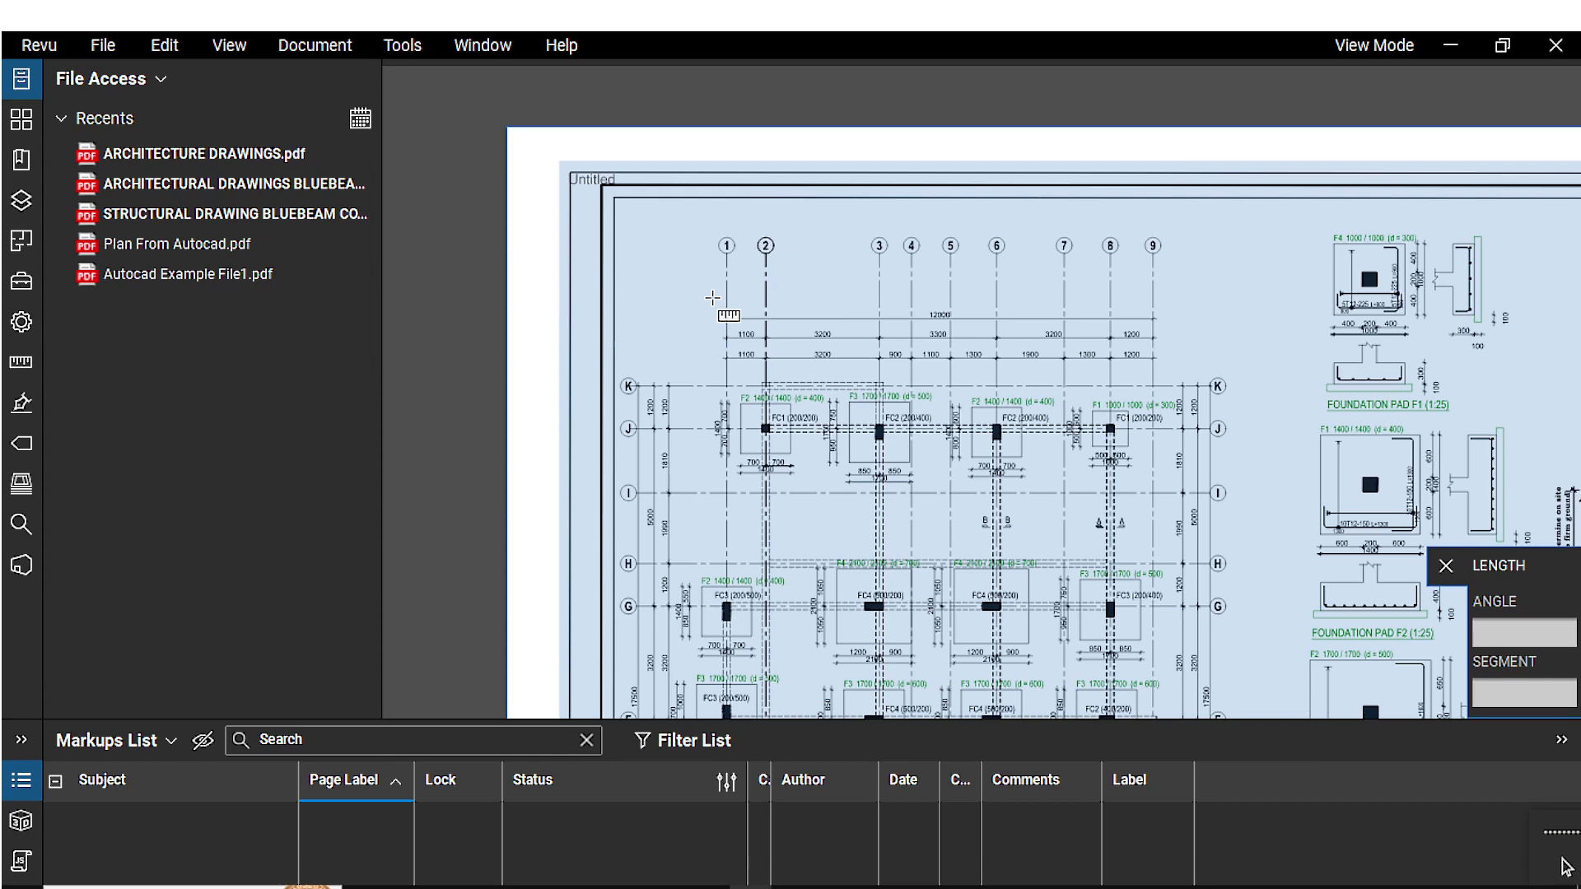
scroll(713, 297, up, 3)
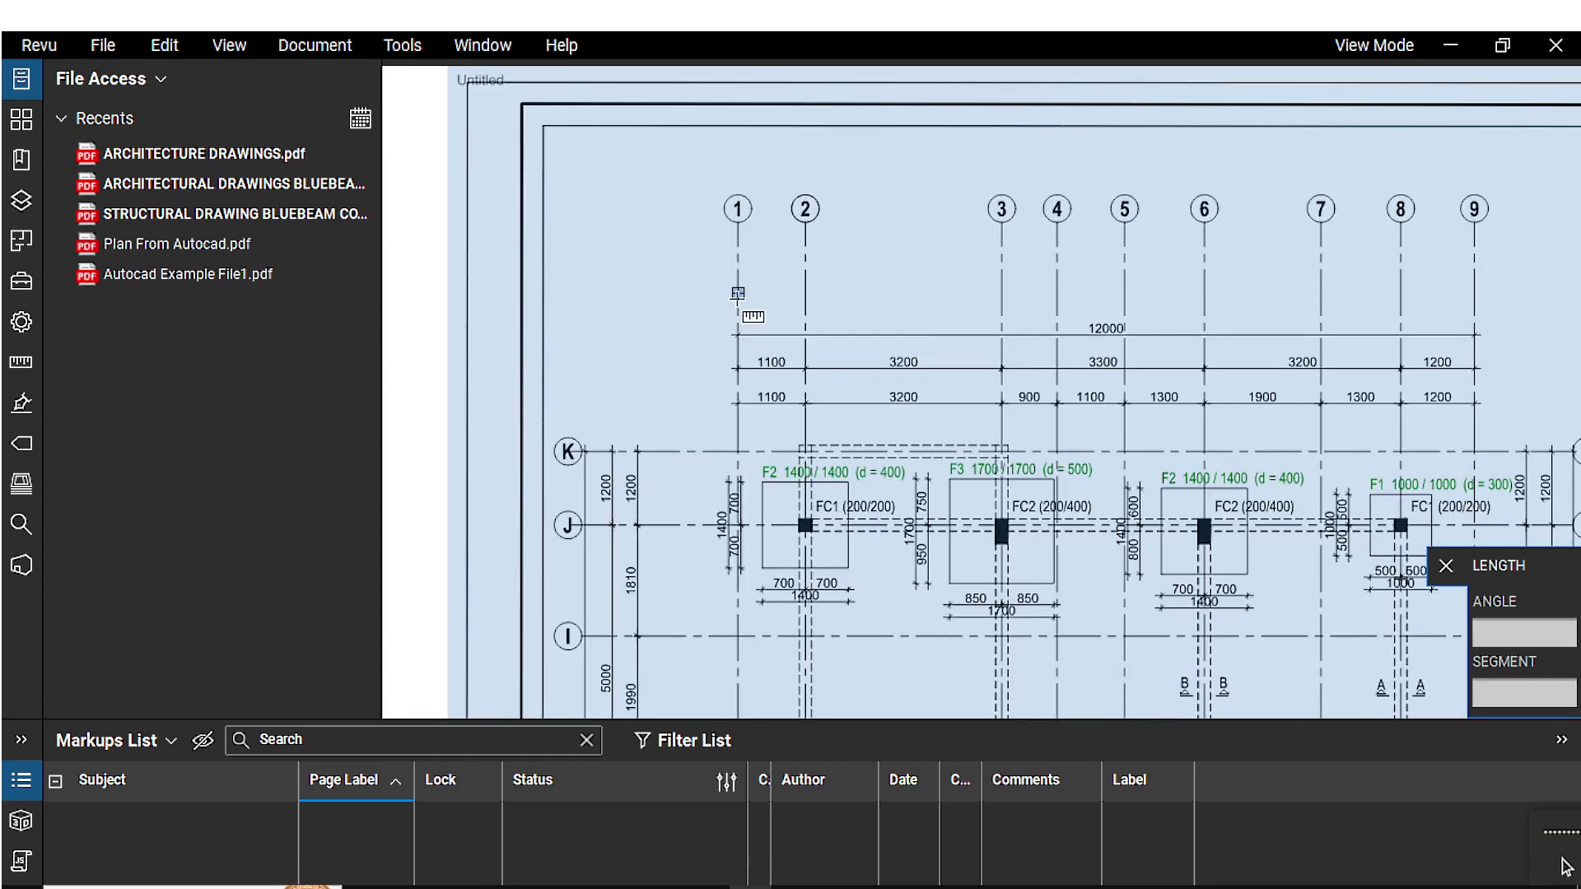
click(737, 292)
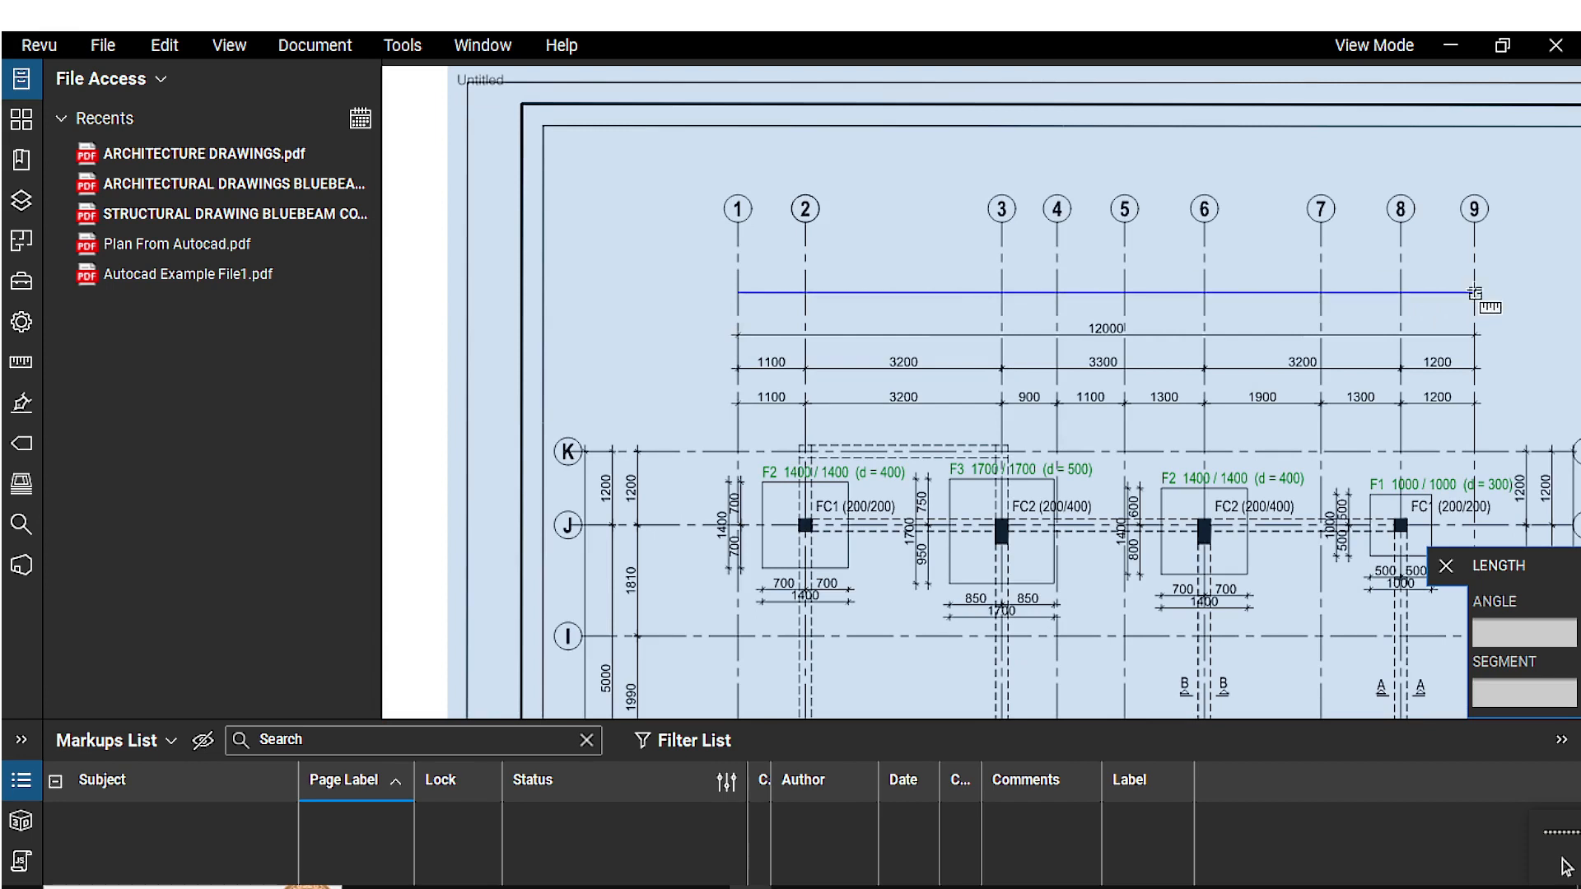
click(1474, 292)
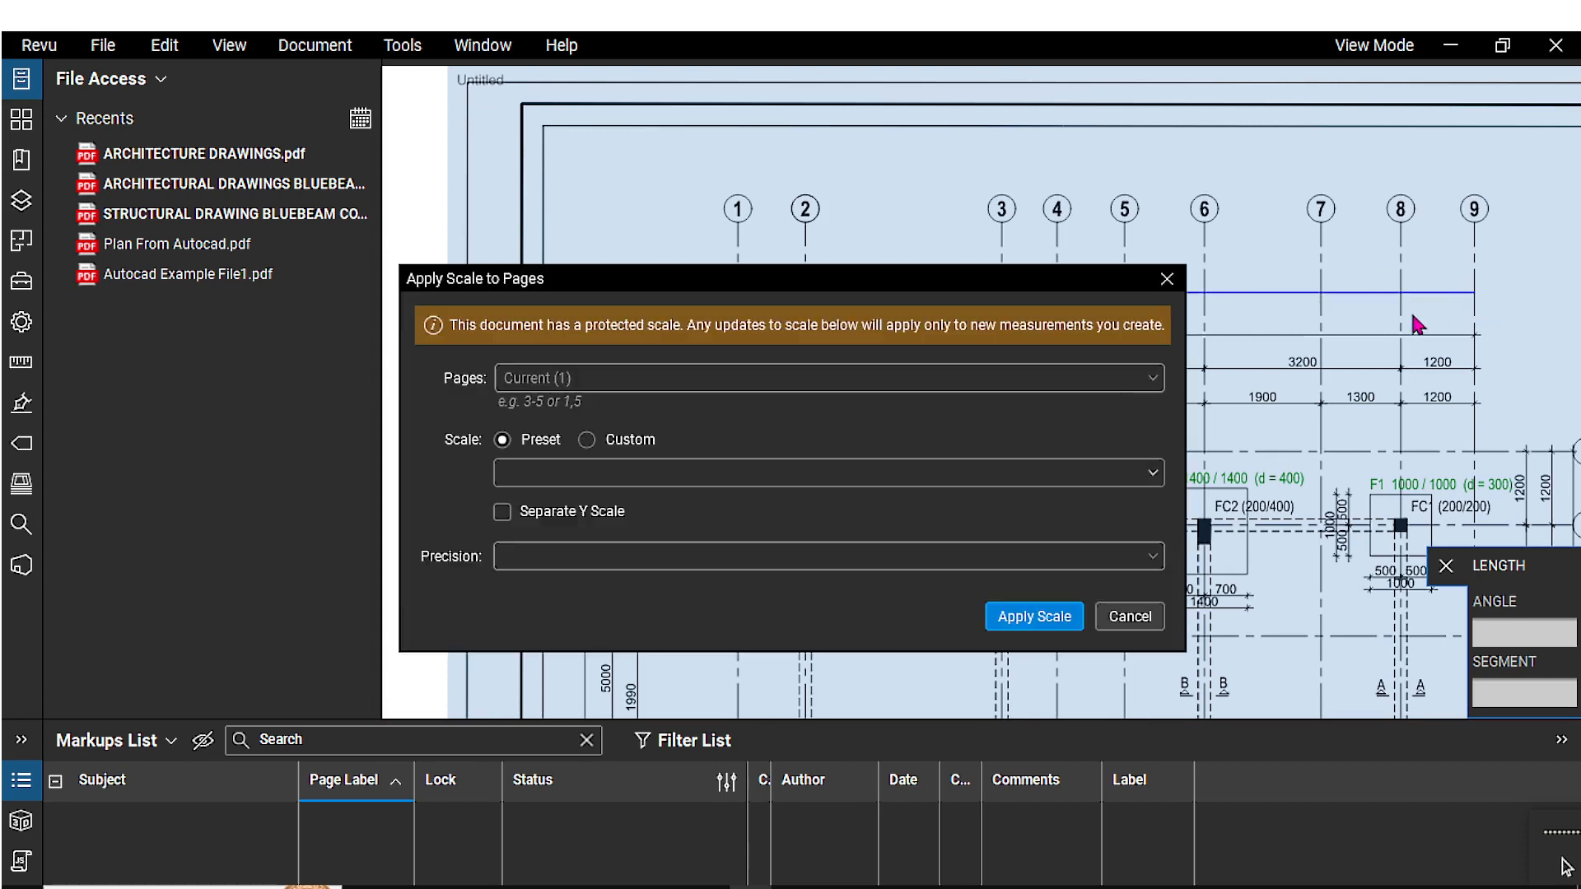
Step: Review the available scale presets and switch the current page's scale to a custom definition
click(586, 442)
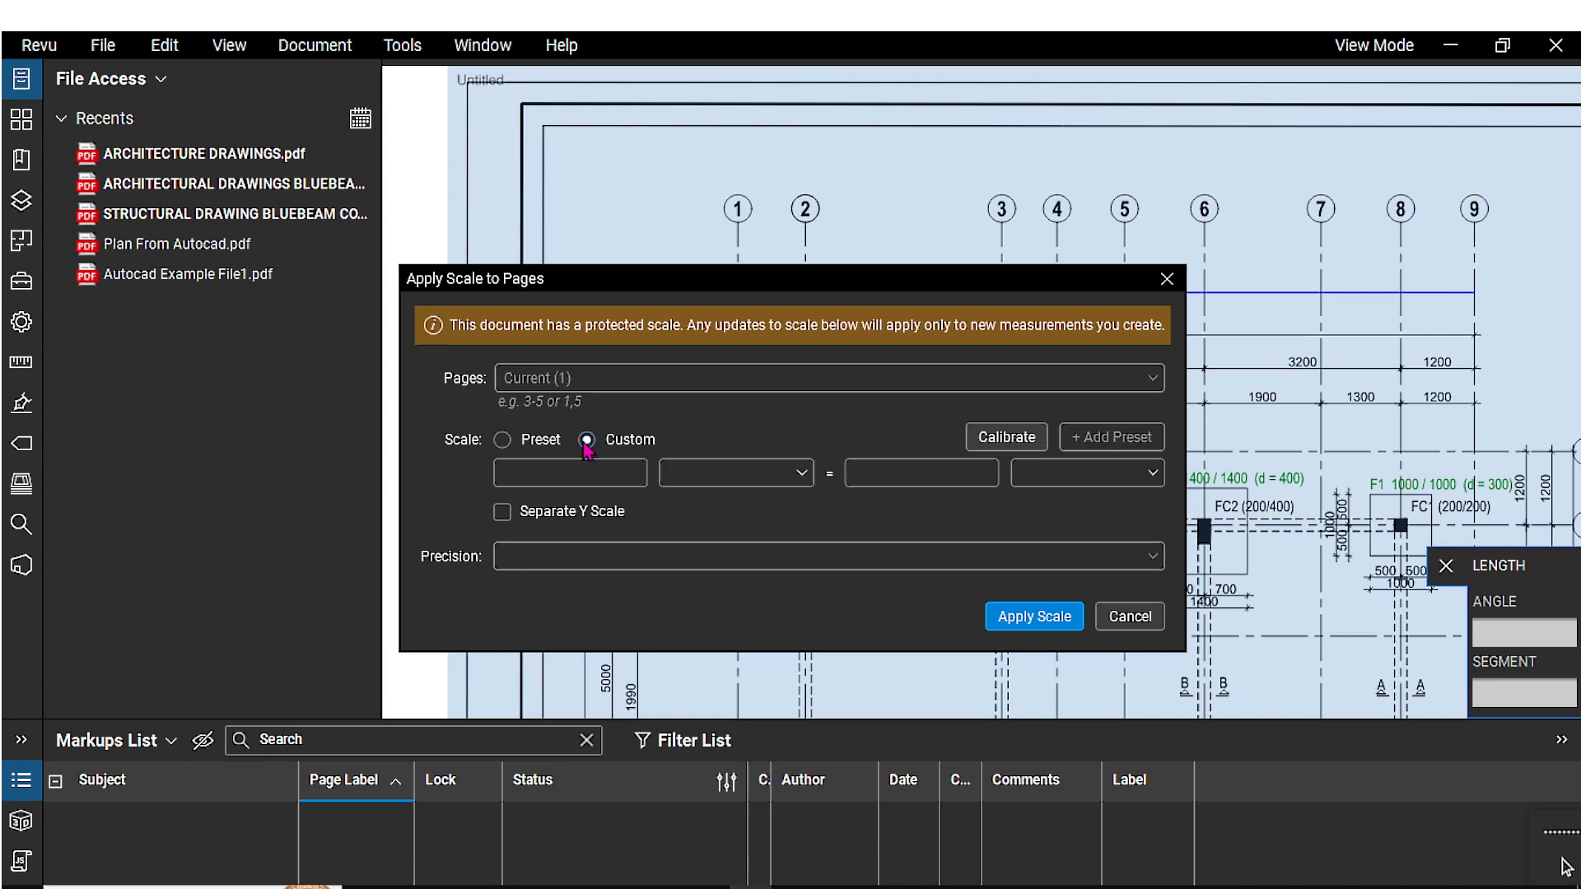
click(502, 442)
click(553, 476)
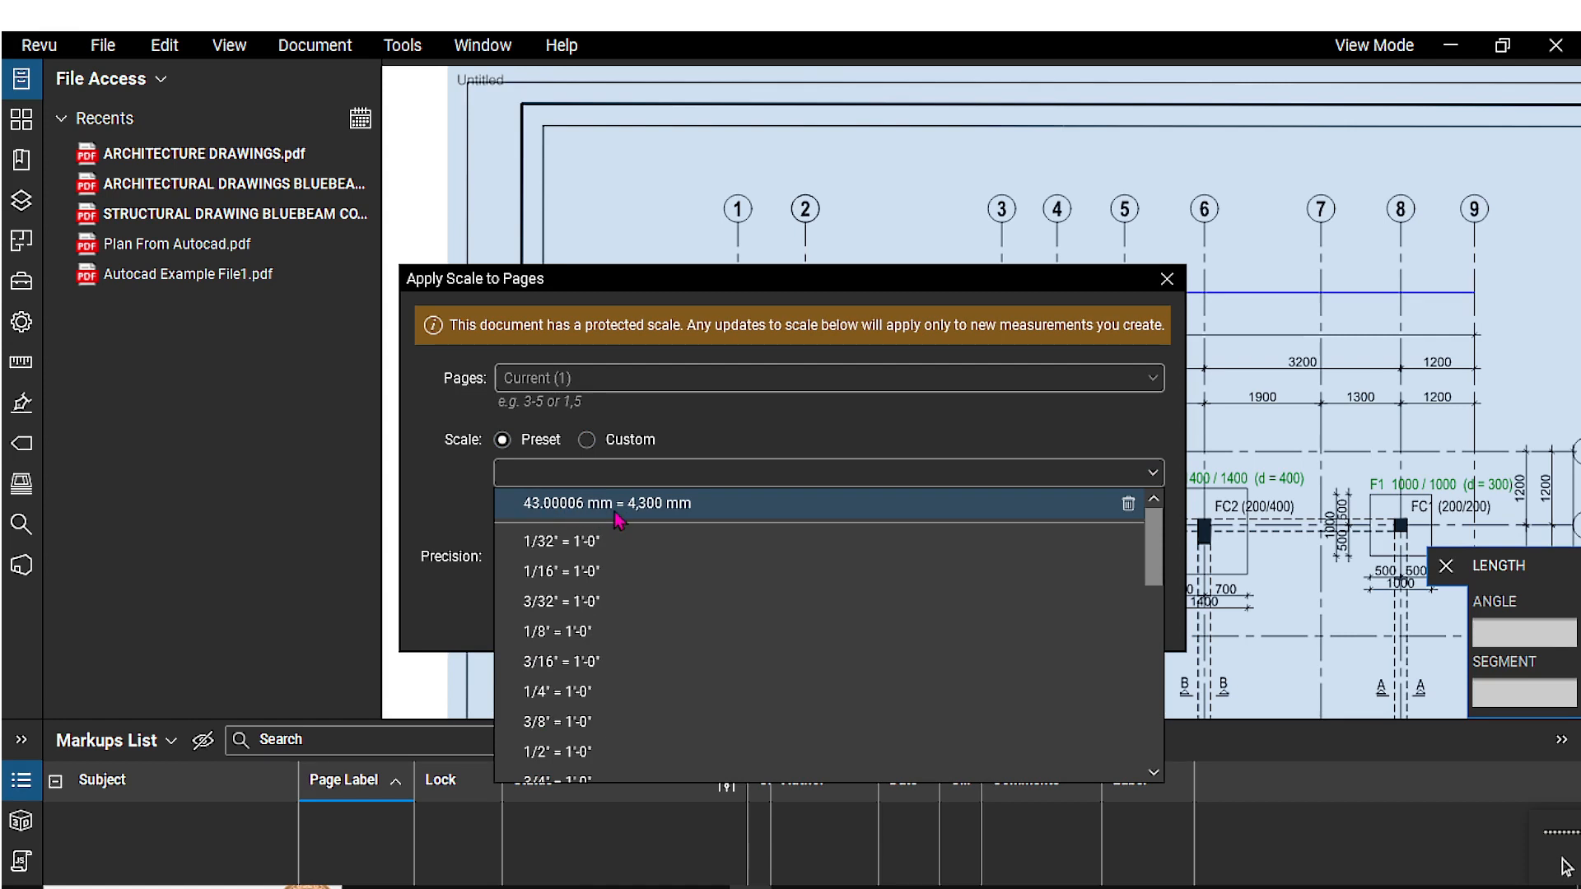
click(587, 443)
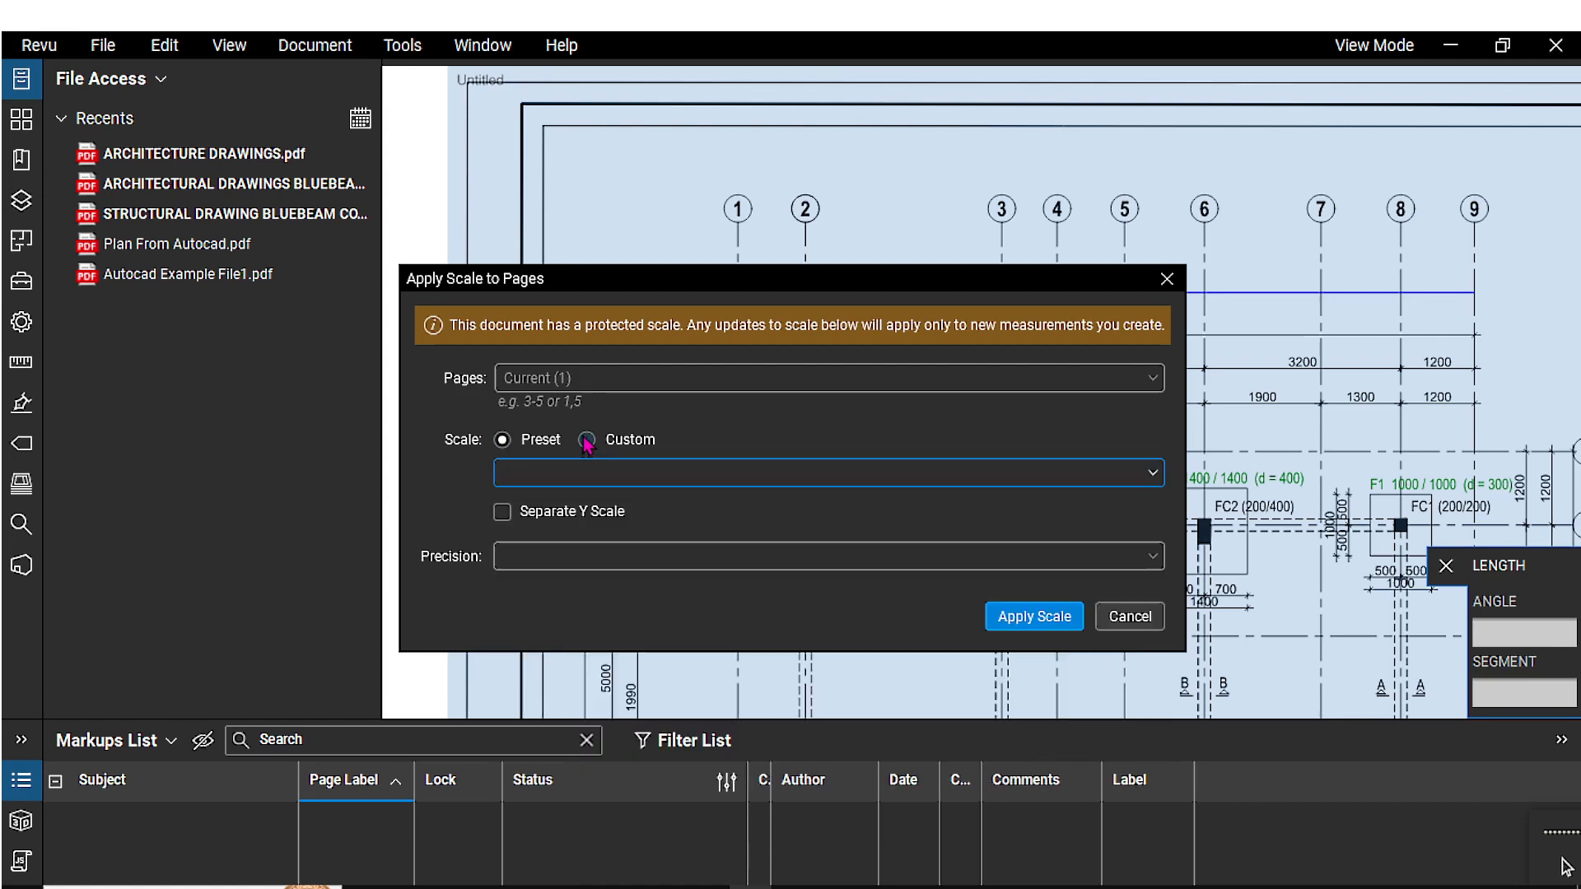
click(588, 442)
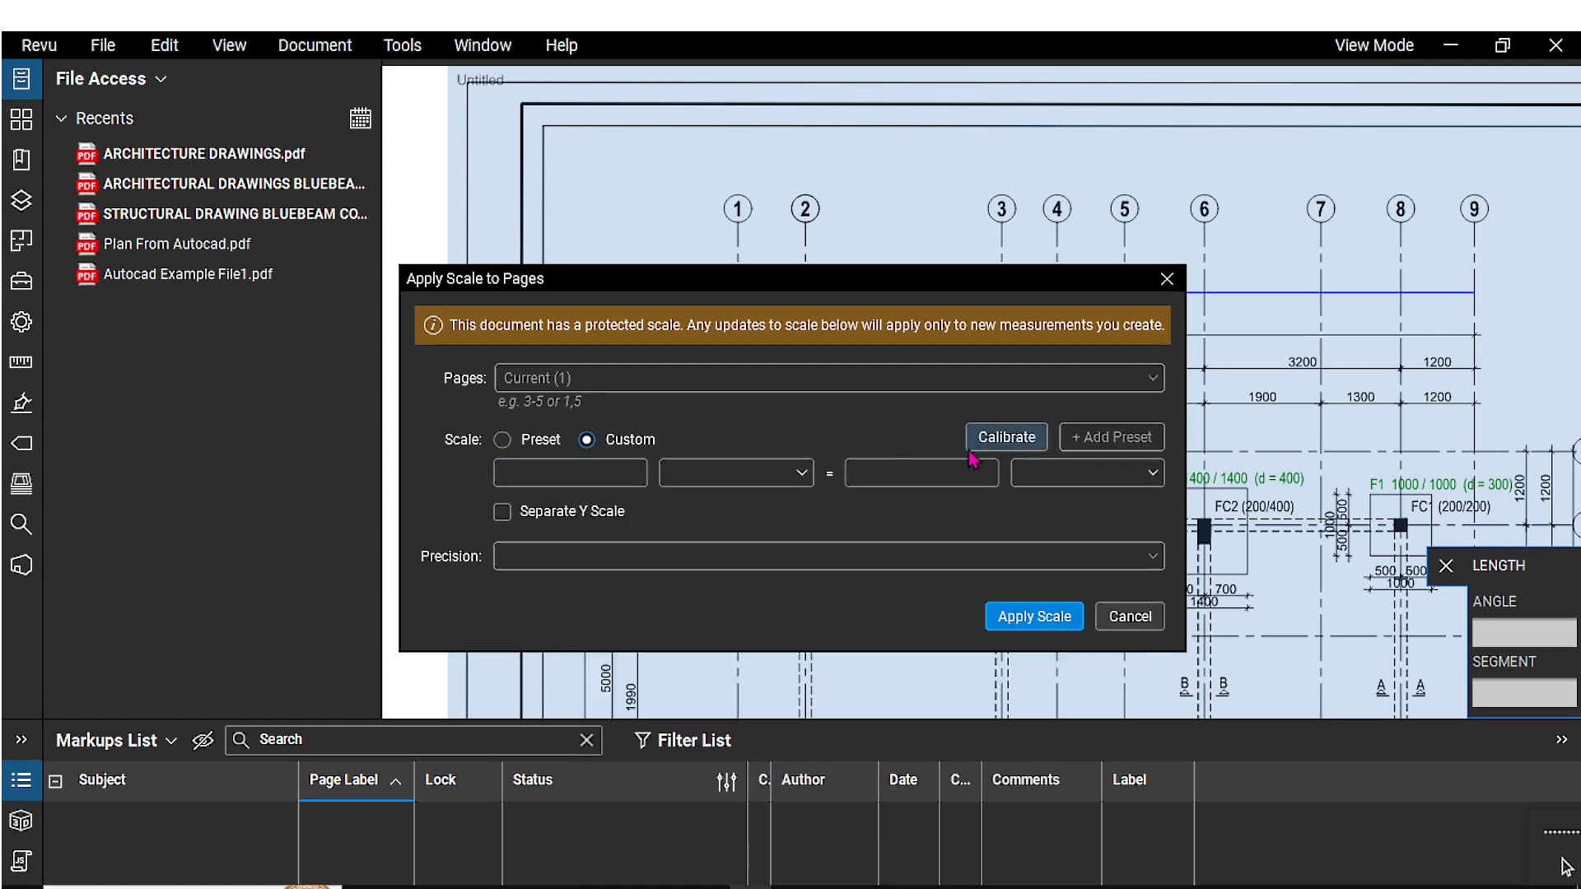
Step: Calibrate the page scale with a horizontal line from grid line 1 to grid line 9 above the upper 12000 dimension
click(1004, 440)
click(995, 539)
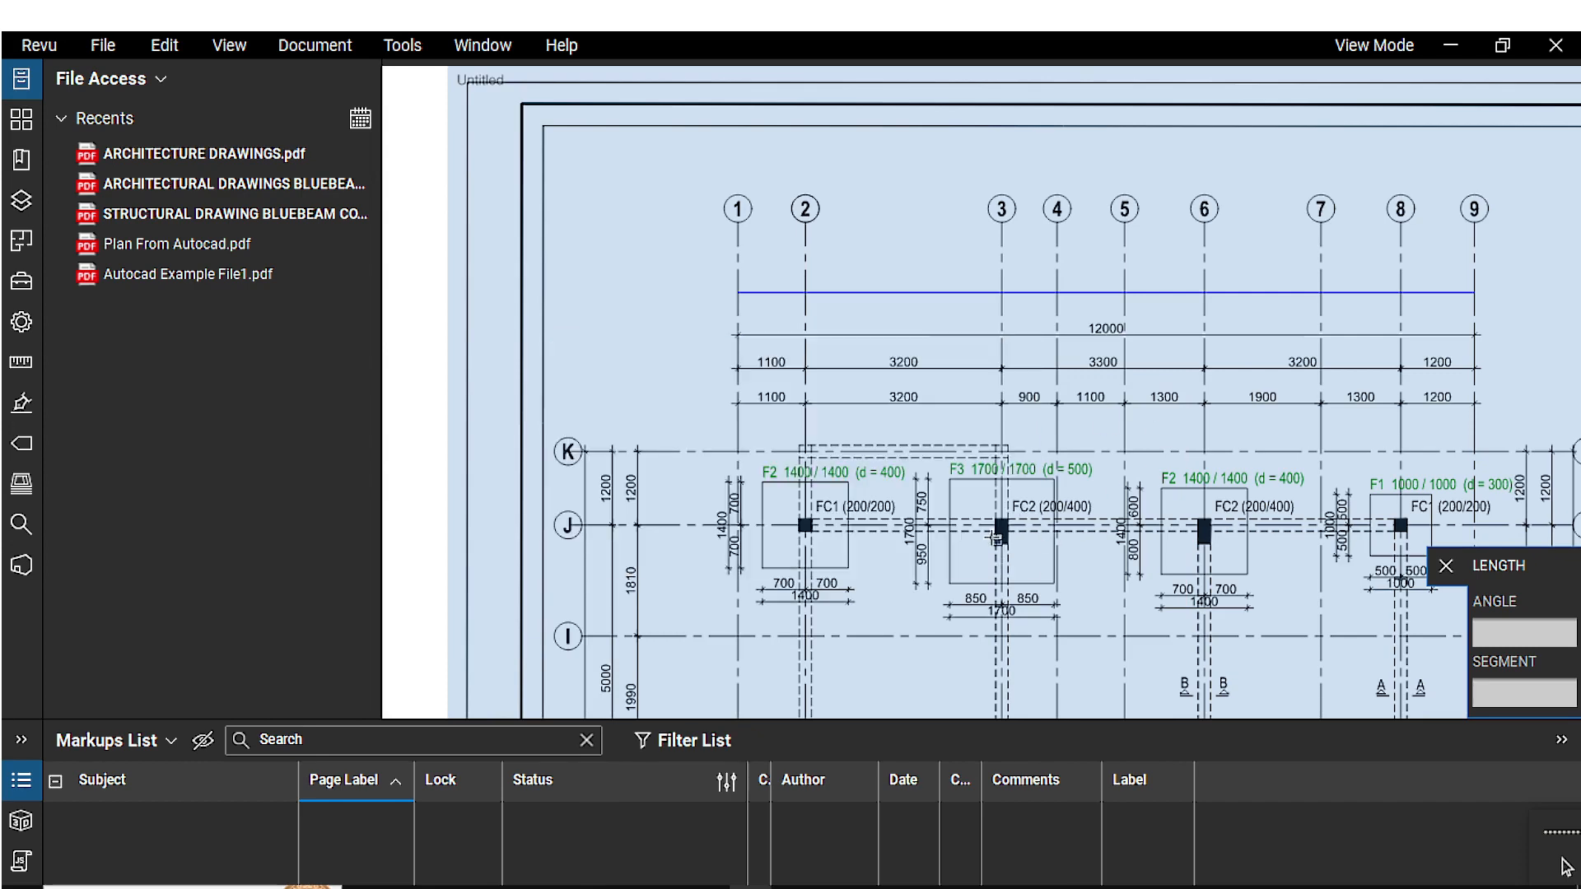
scroll(949, 315, up, 1)
drag(951, 317, 899, 346)
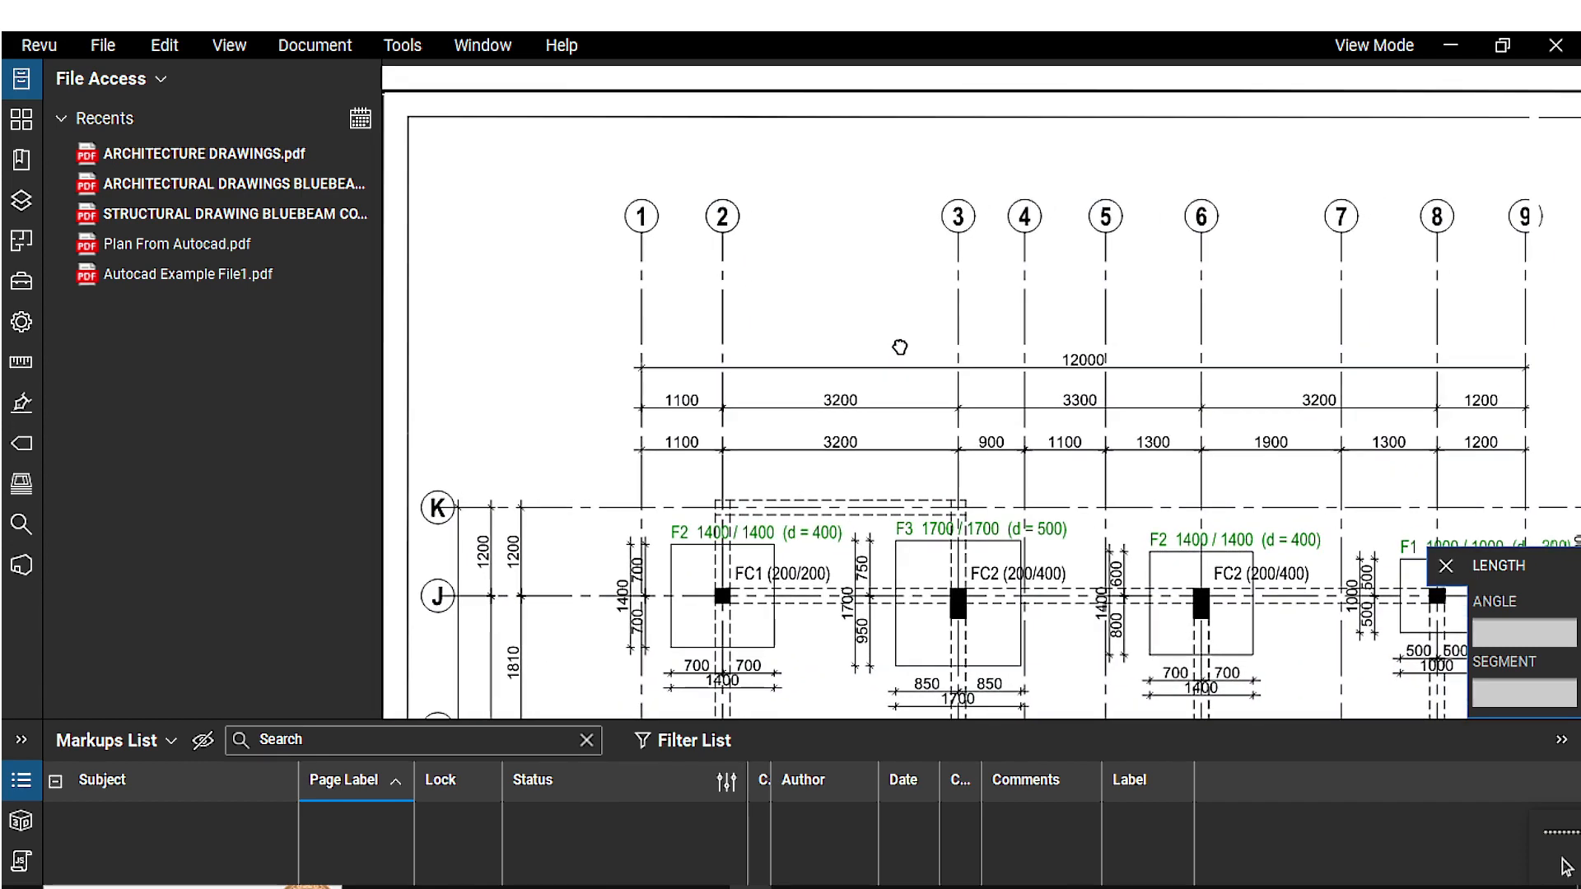
click(647, 320)
drag(1021, 335, 798, 321)
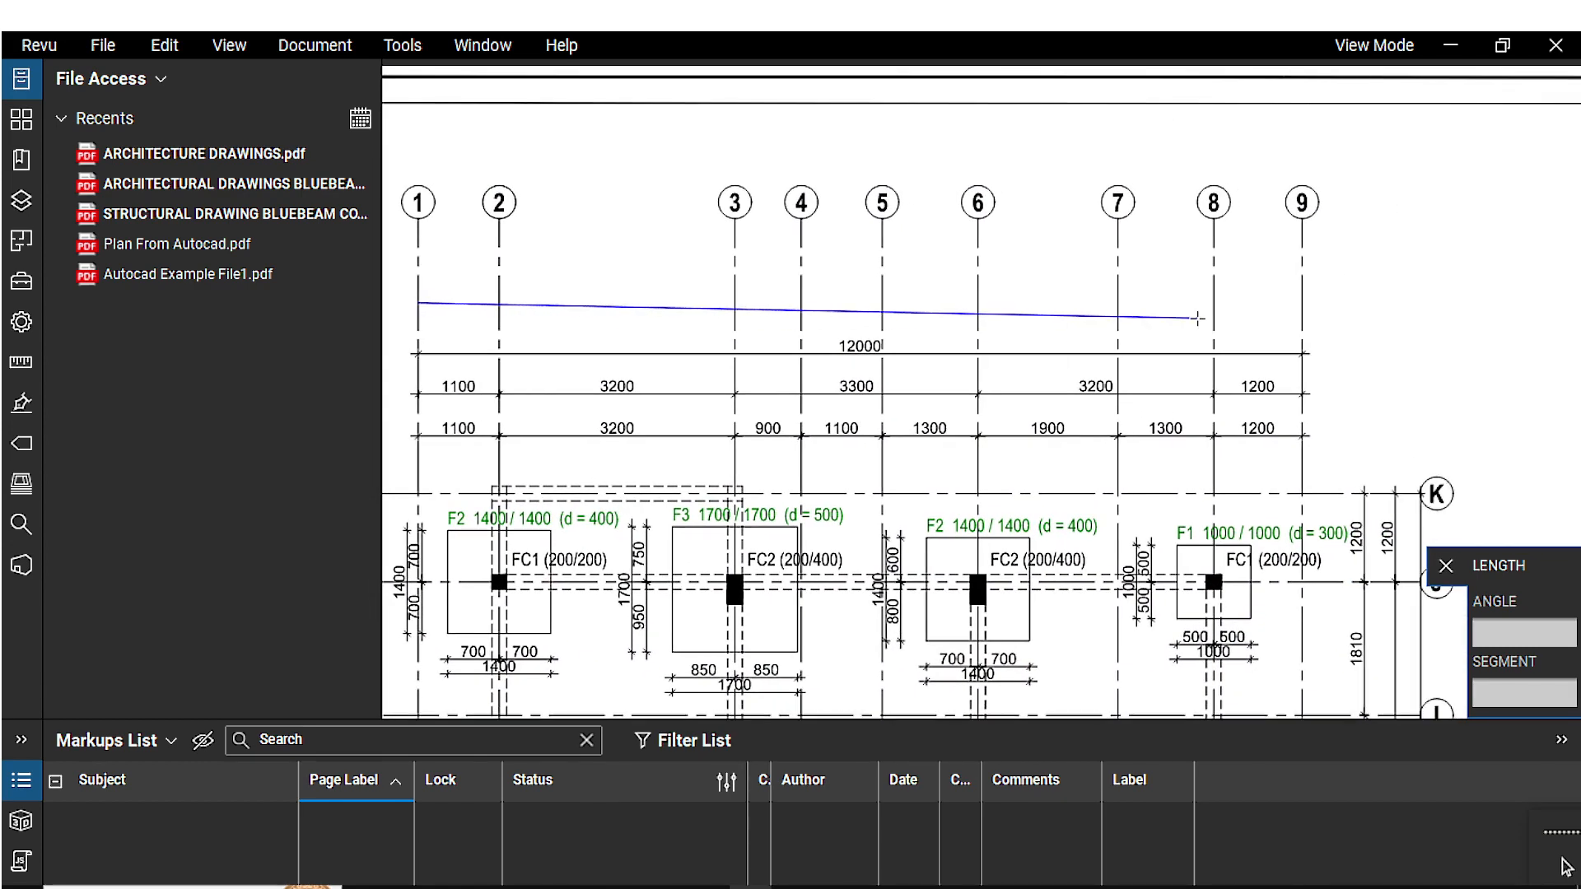
key(shift)
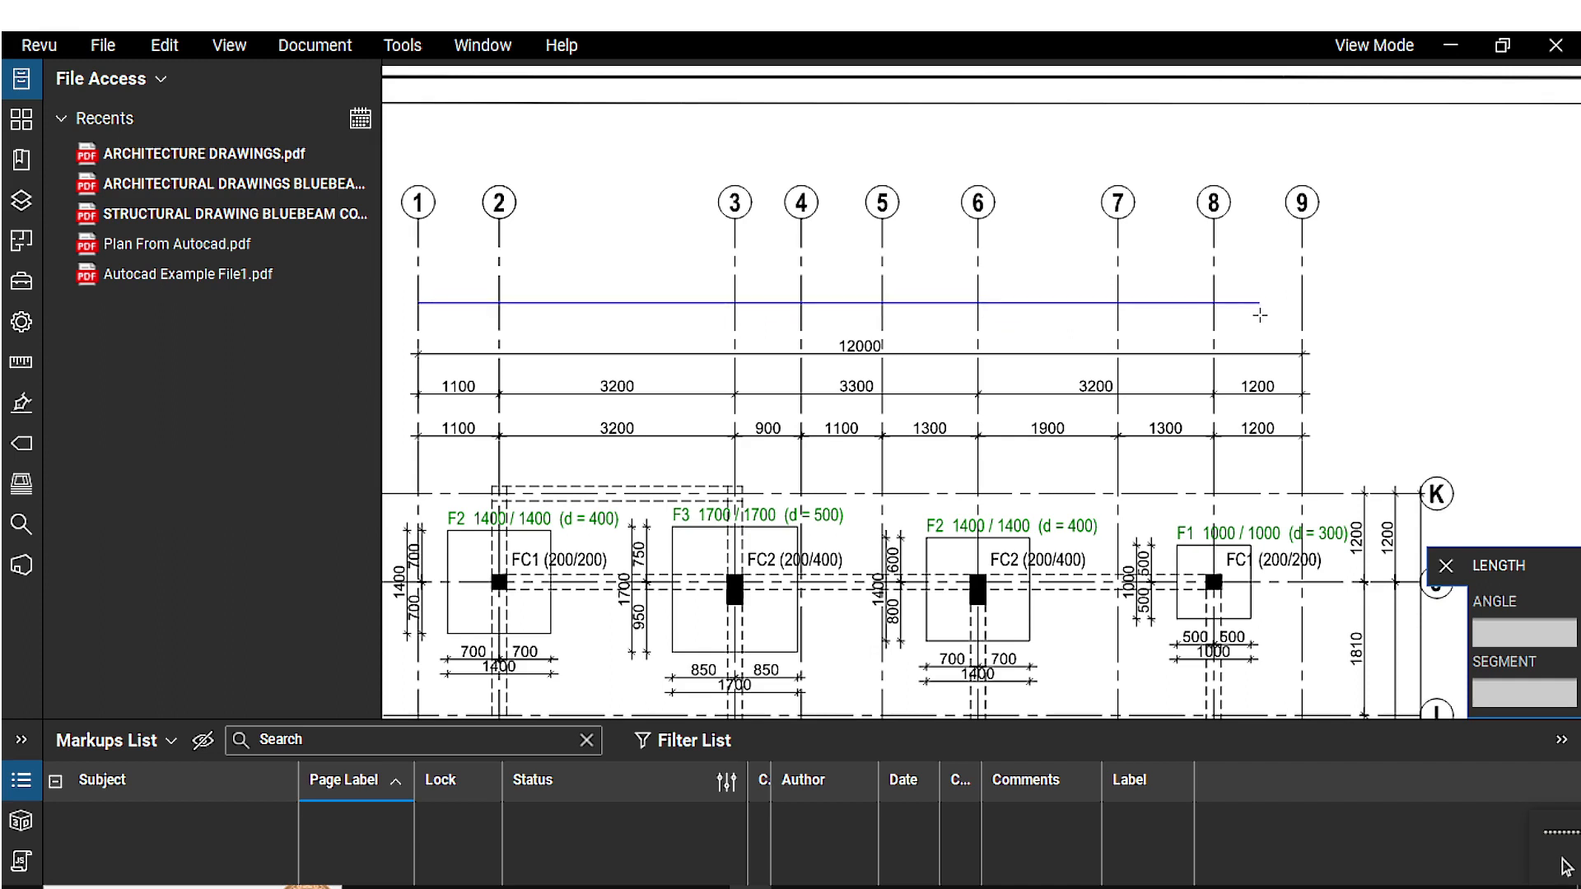
click(1304, 303)
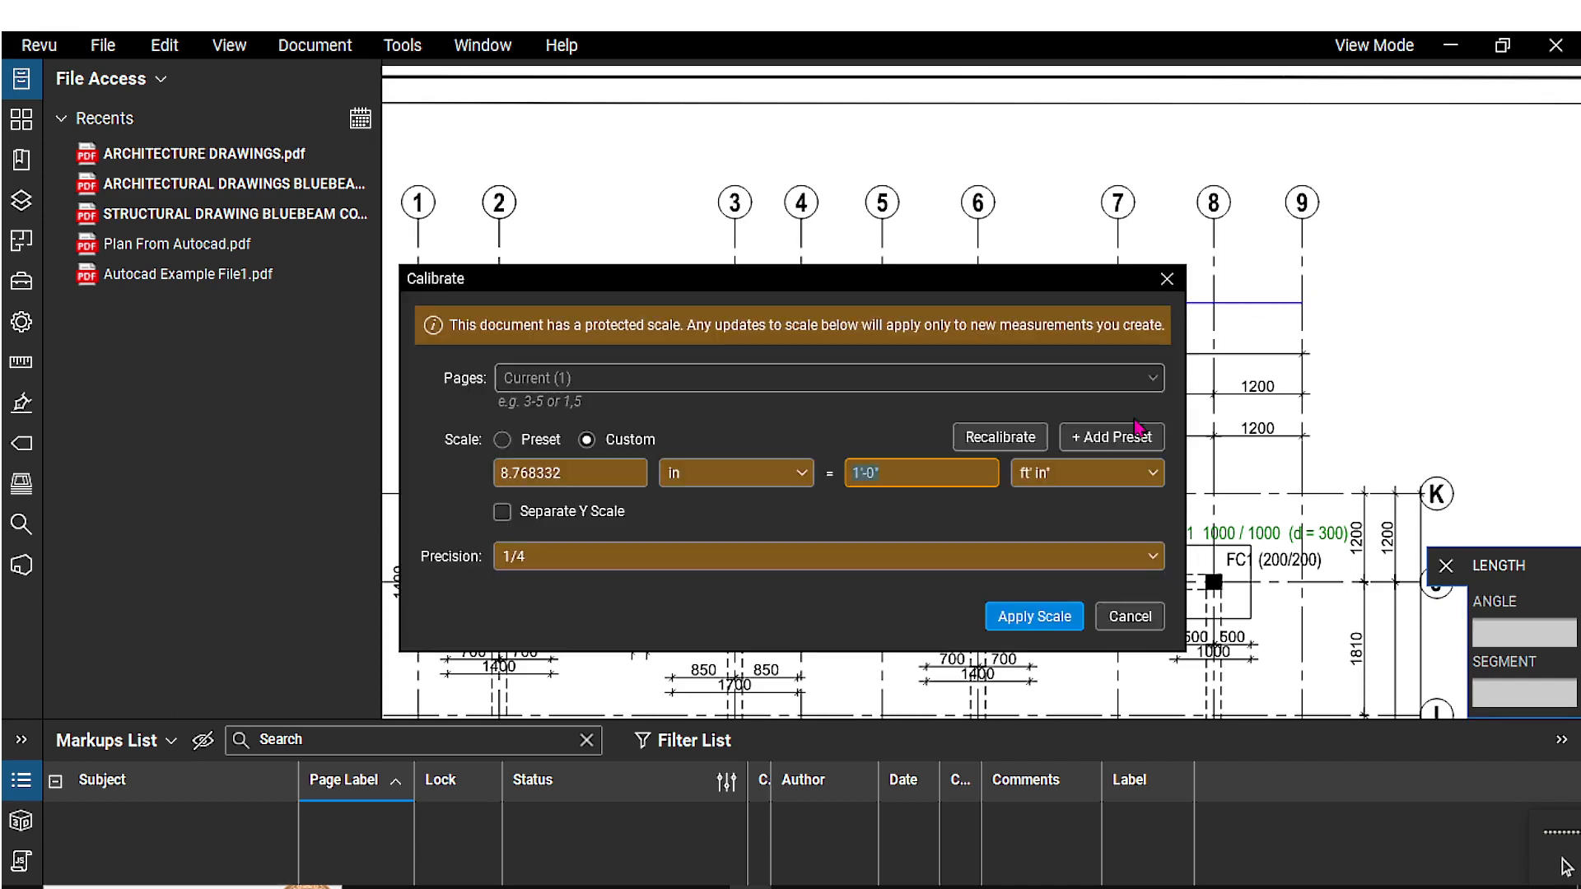
Step: Set the calibrated distance to 12000 mm with both units in millimetres, then save it as a preset and apply it
click(774, 476)
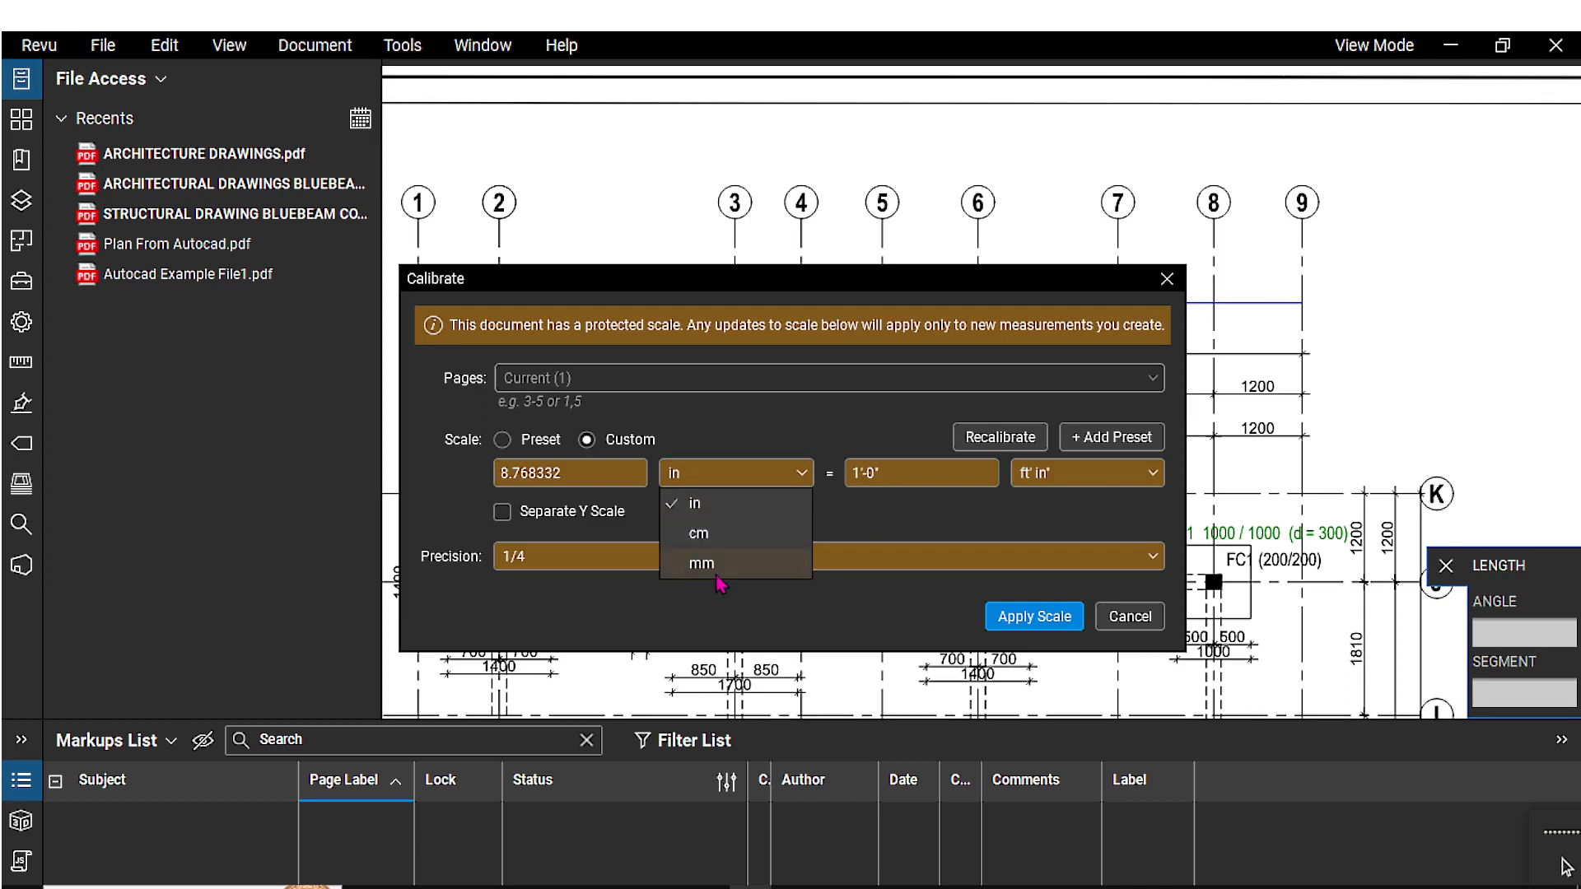
click(718, 566)
click(1061, 478)
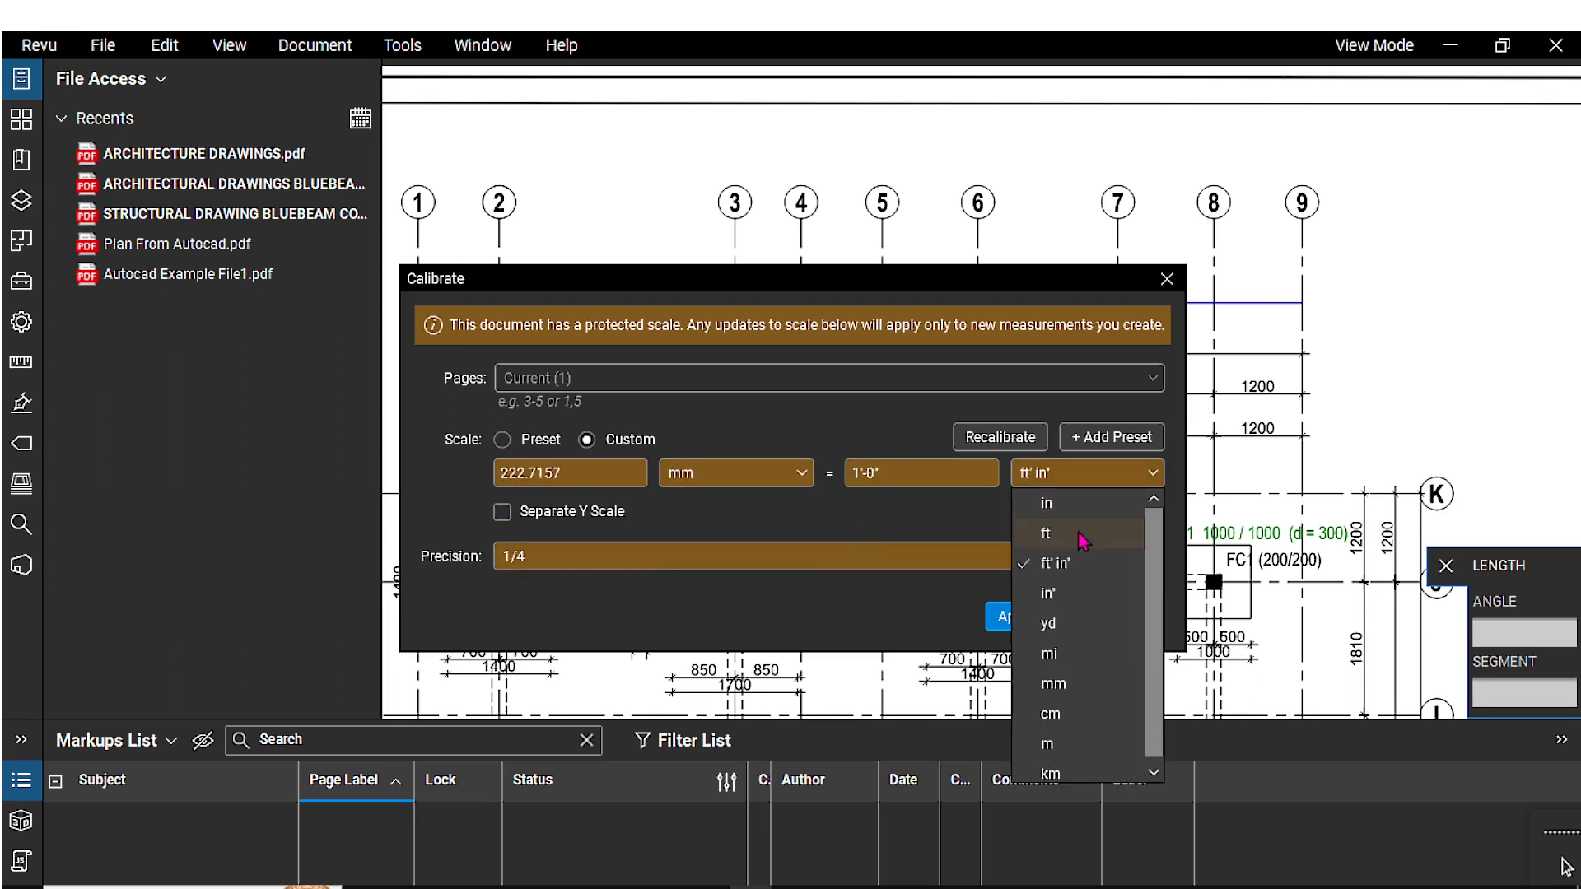
click(1061, 739)
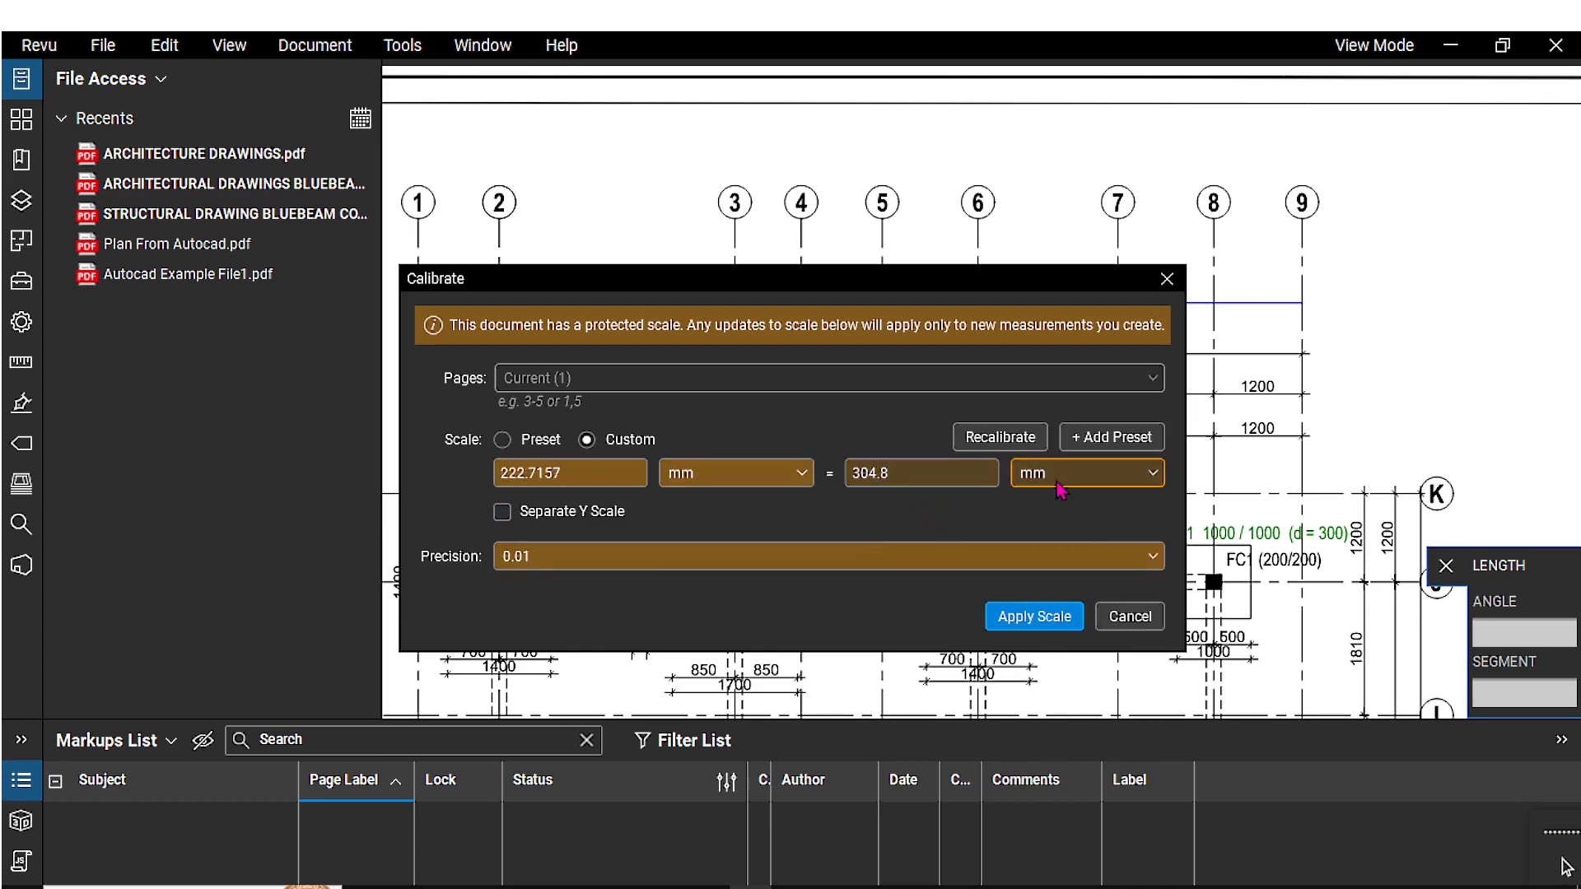
double_click(905, 471)
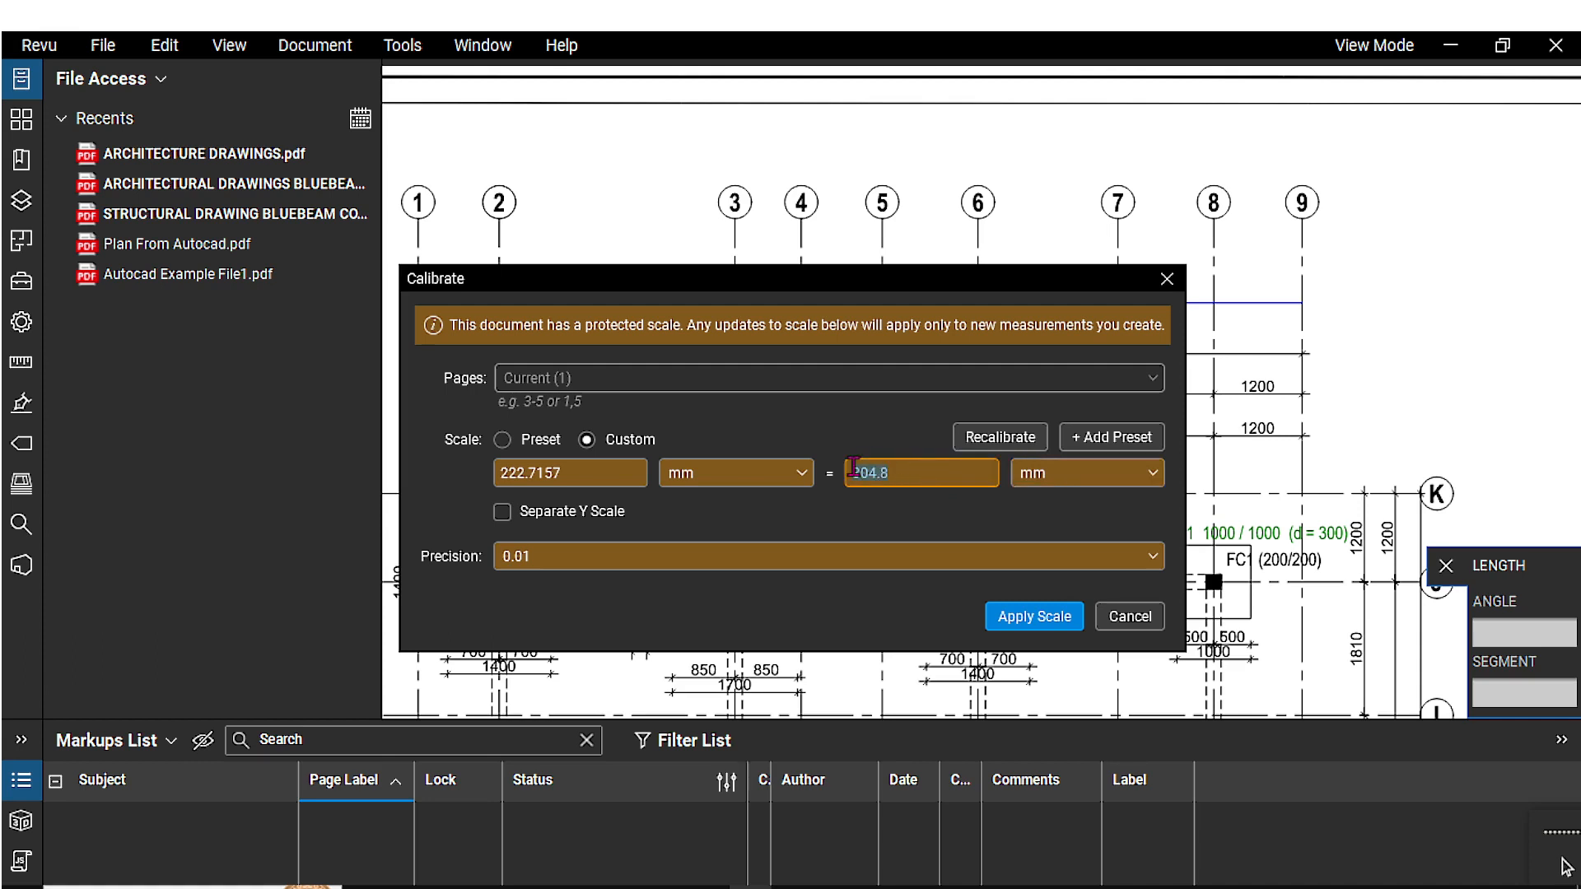
text(12000)
click(1098, 447)
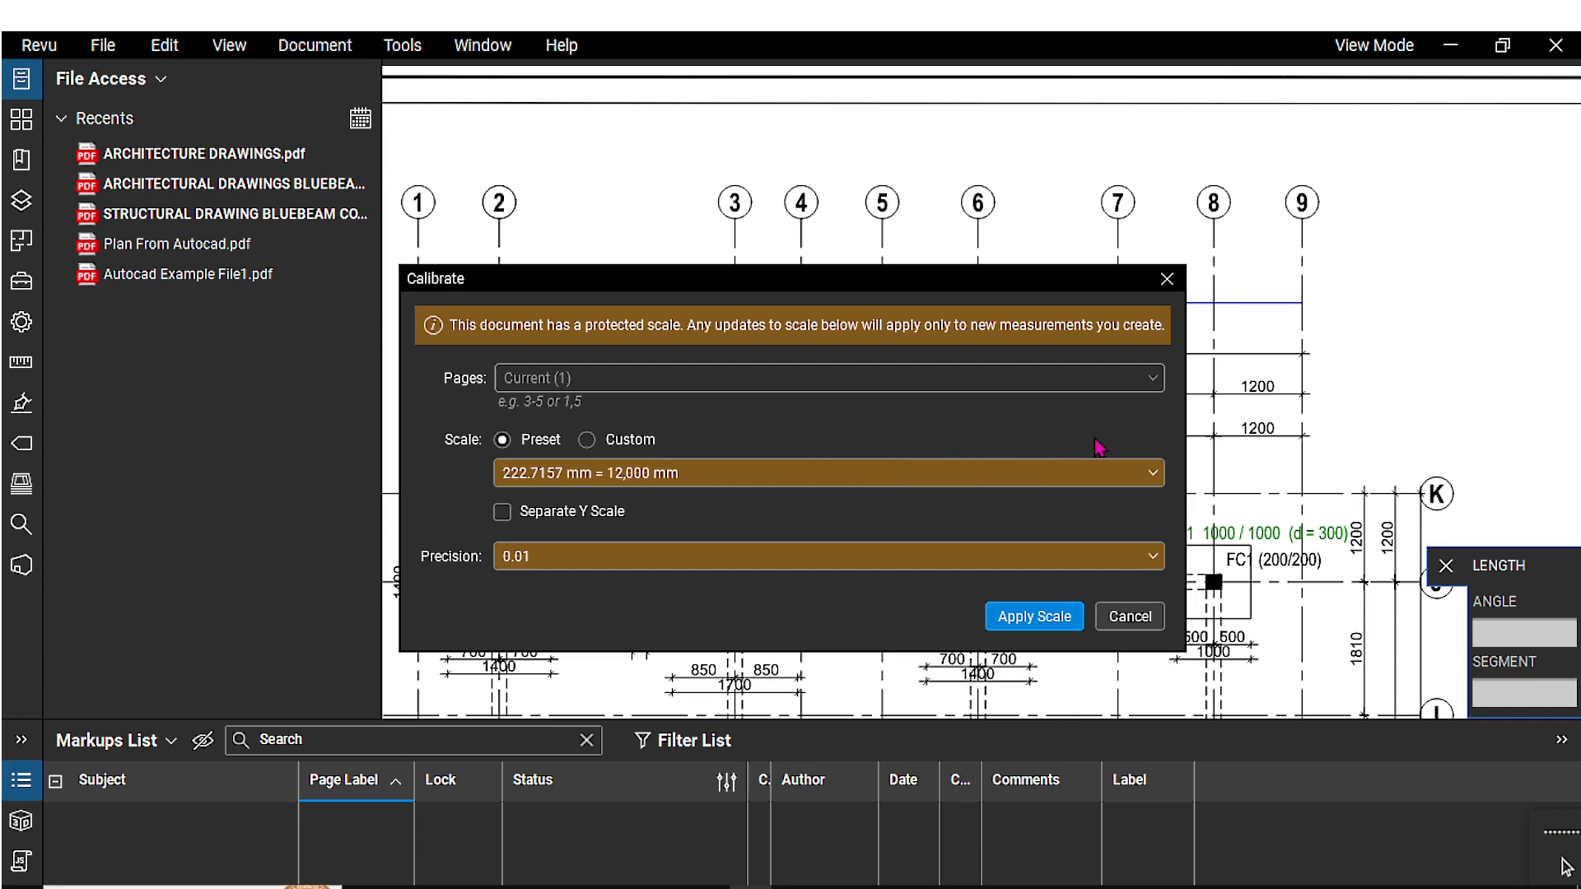
click(1013, 619)
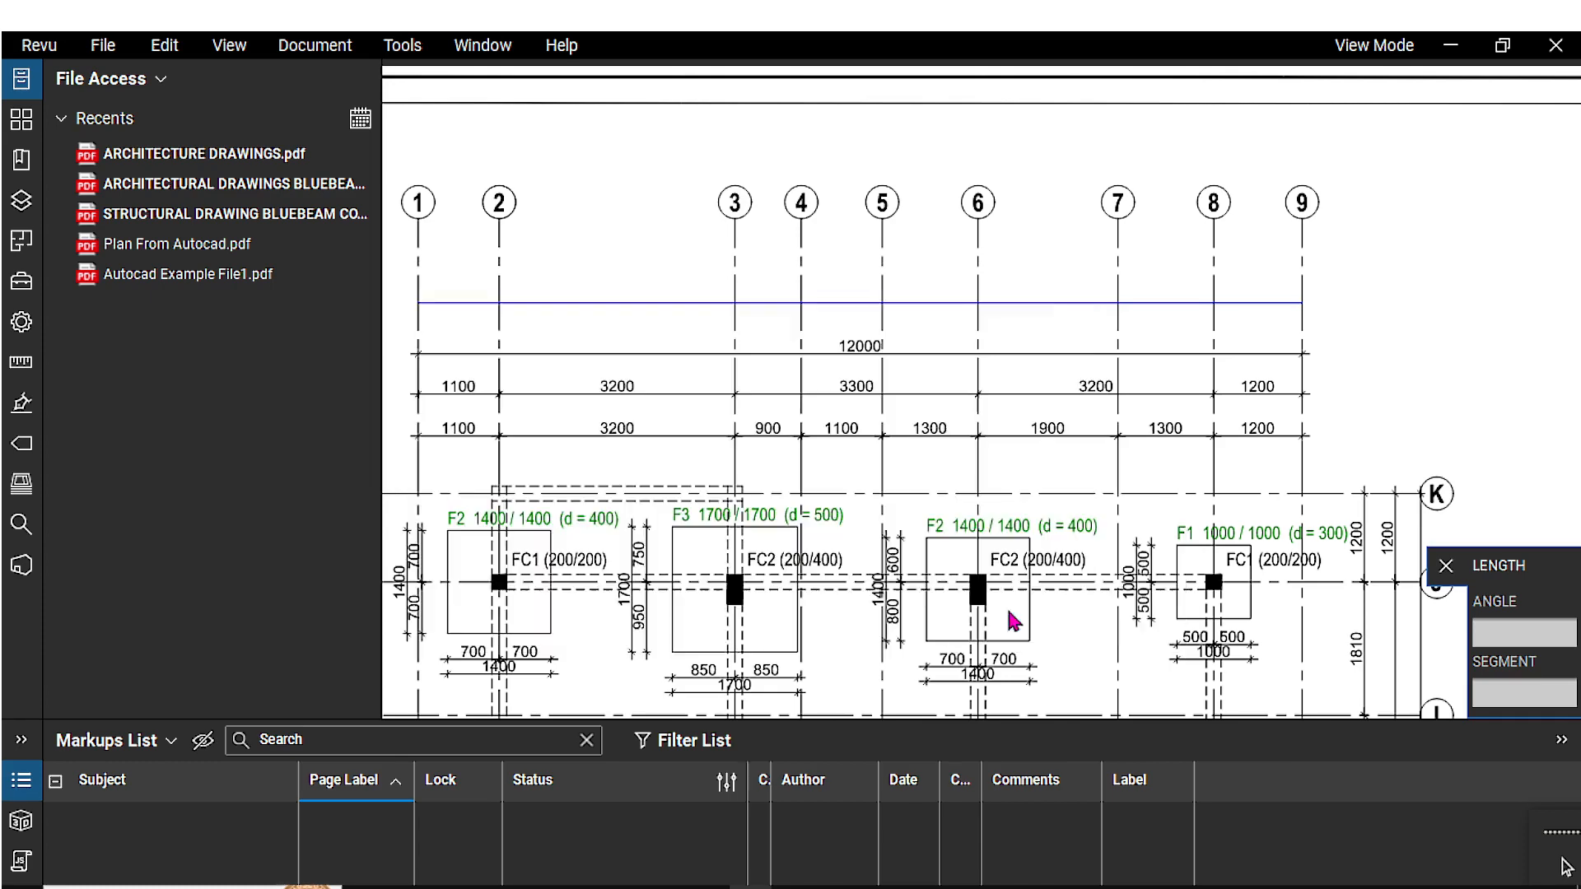
Step: Try to measure the length between grid lines I and H beside the 1990 dimension on the foundation layout
scroll(837, 329, down, 3)
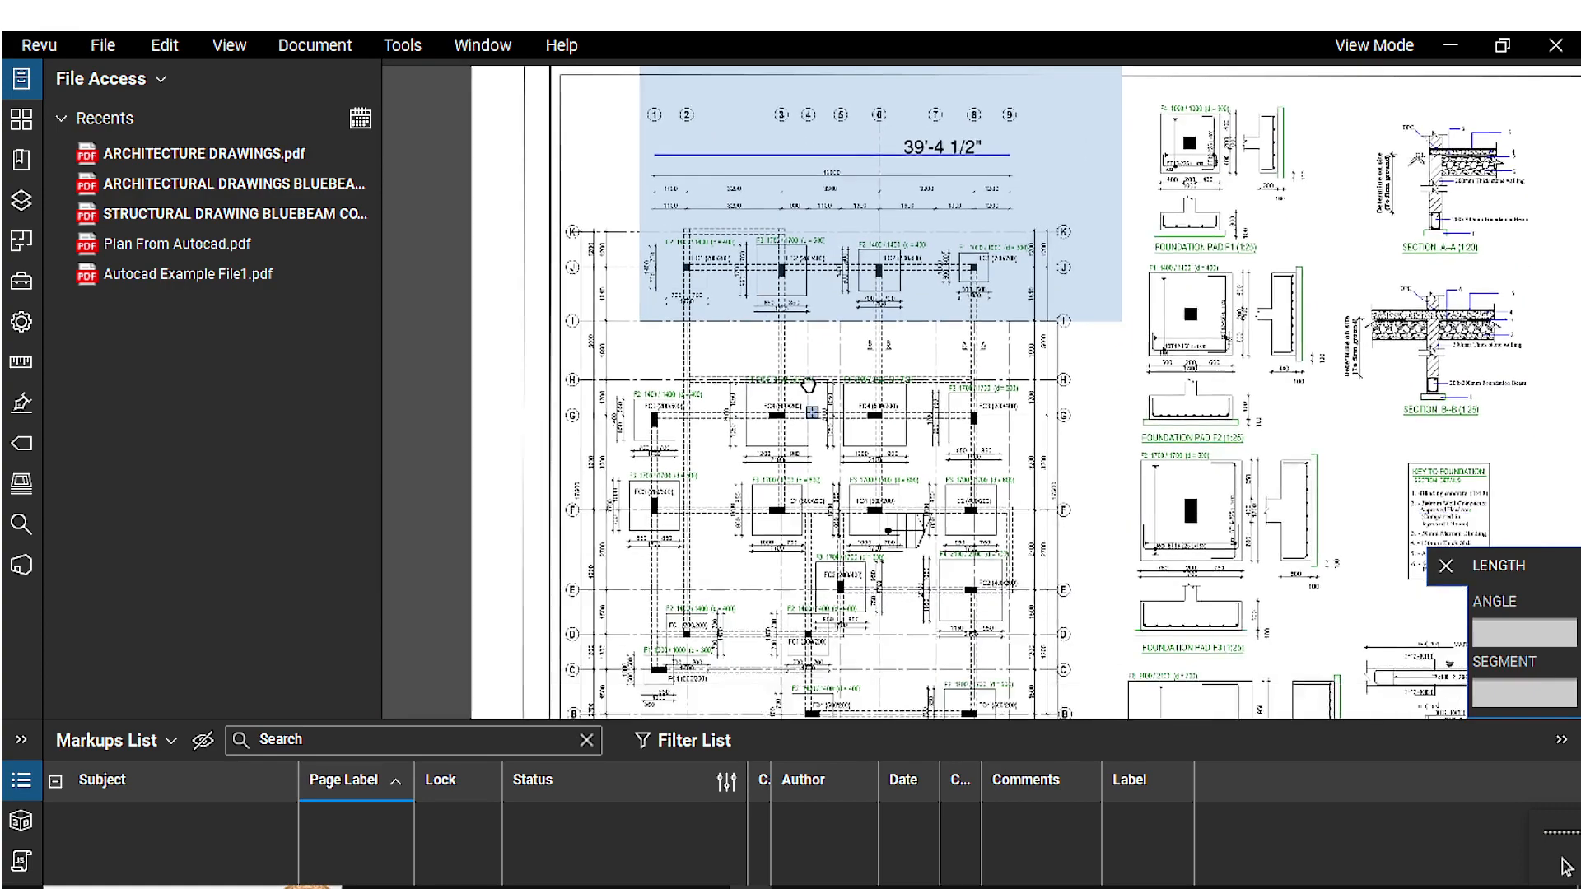
drag(807, 384, 791, 156)
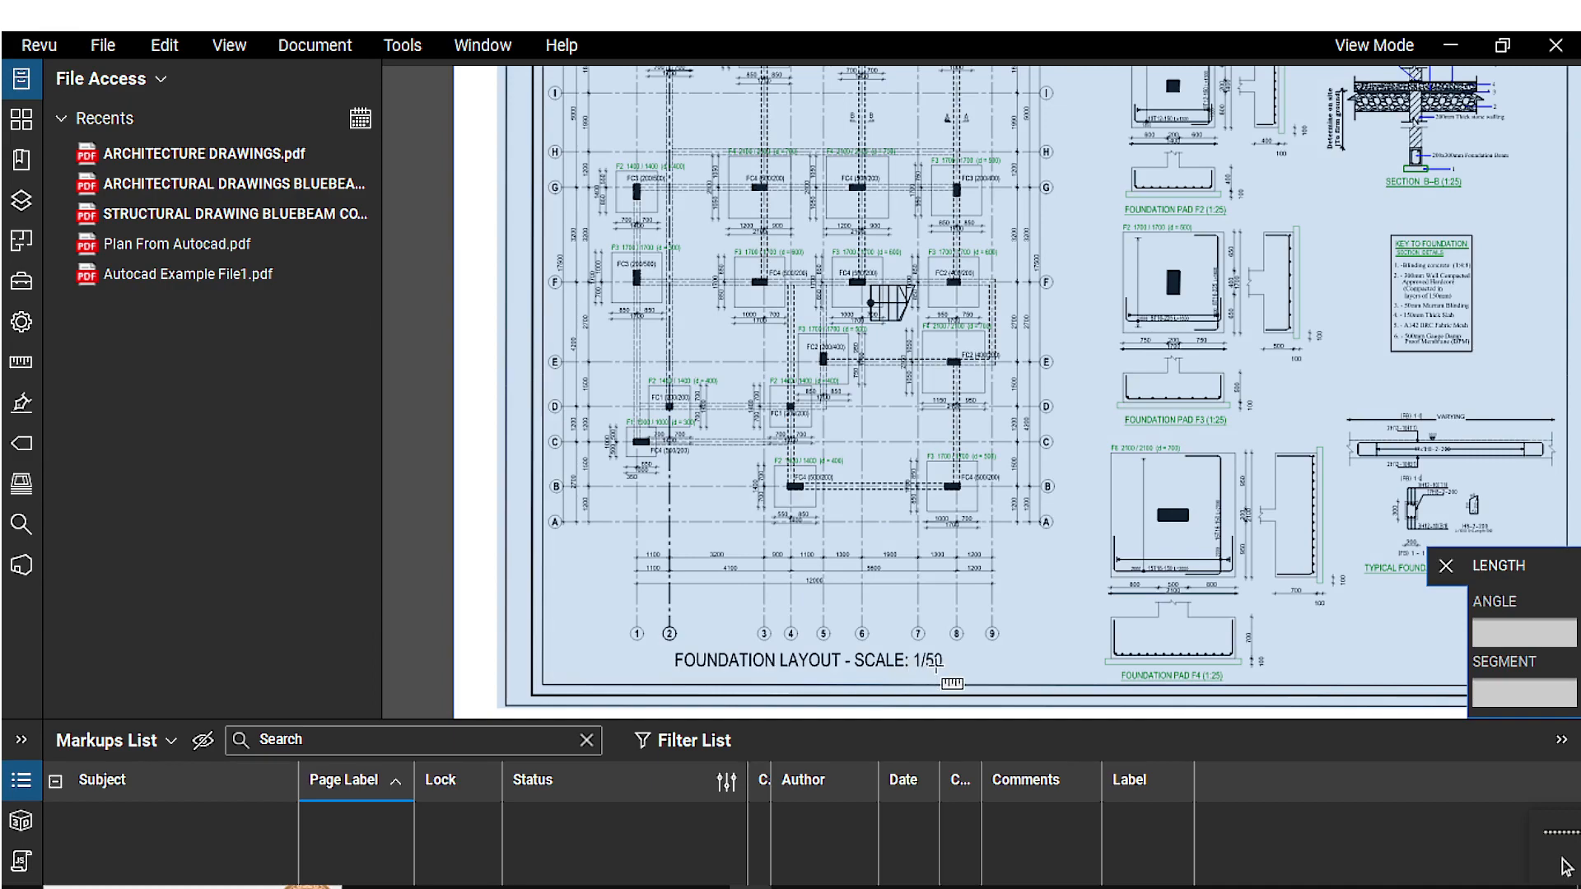
scroll(559, 177, up, 4)
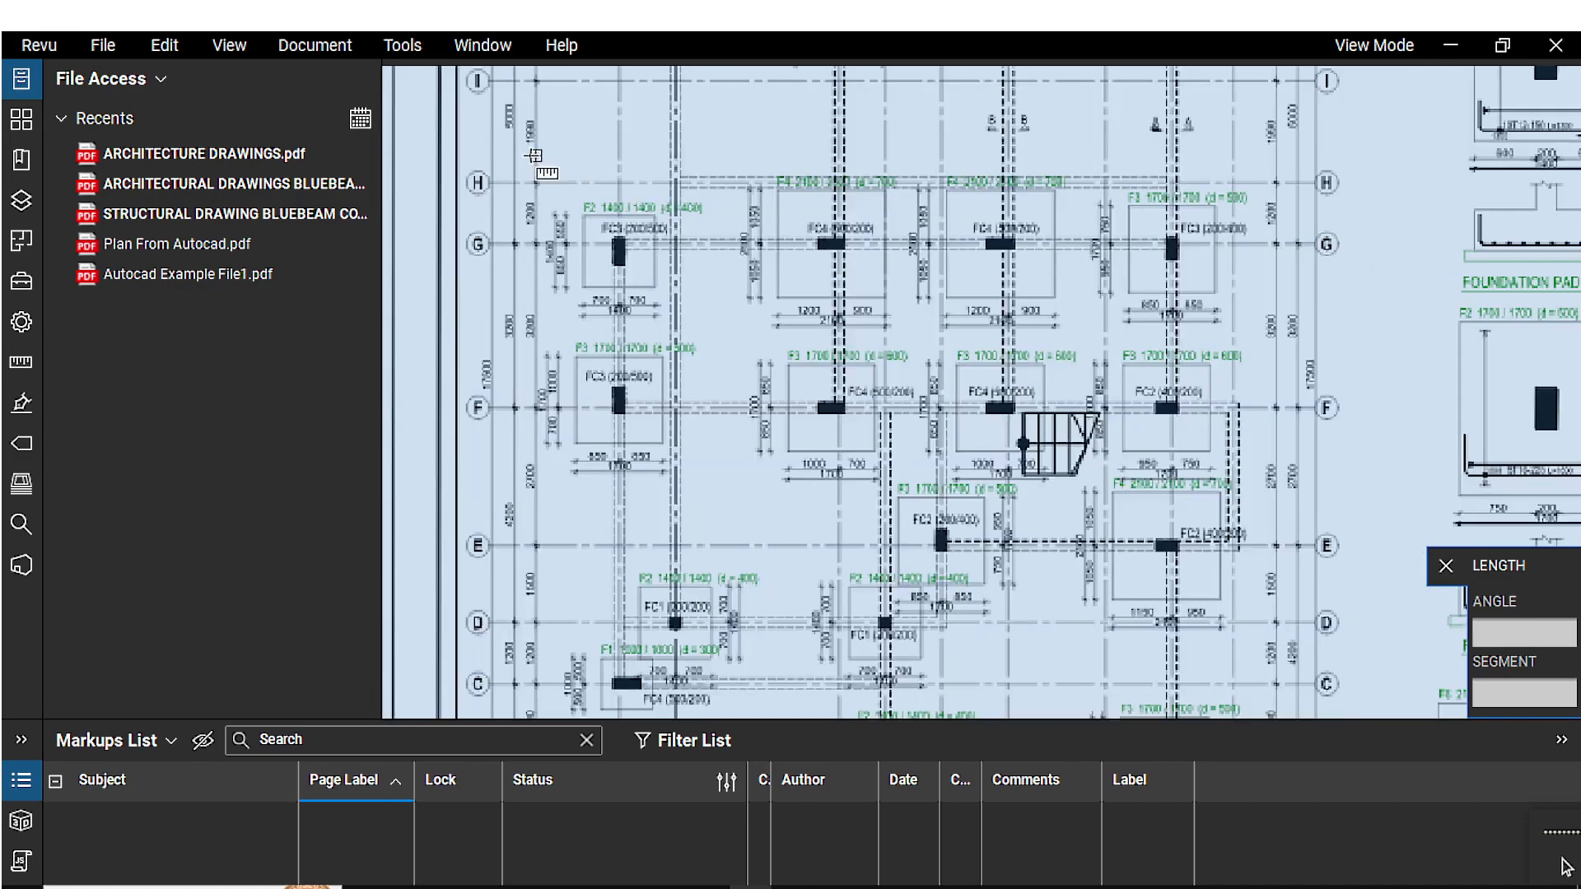
drag(540, 169, 780, 405)
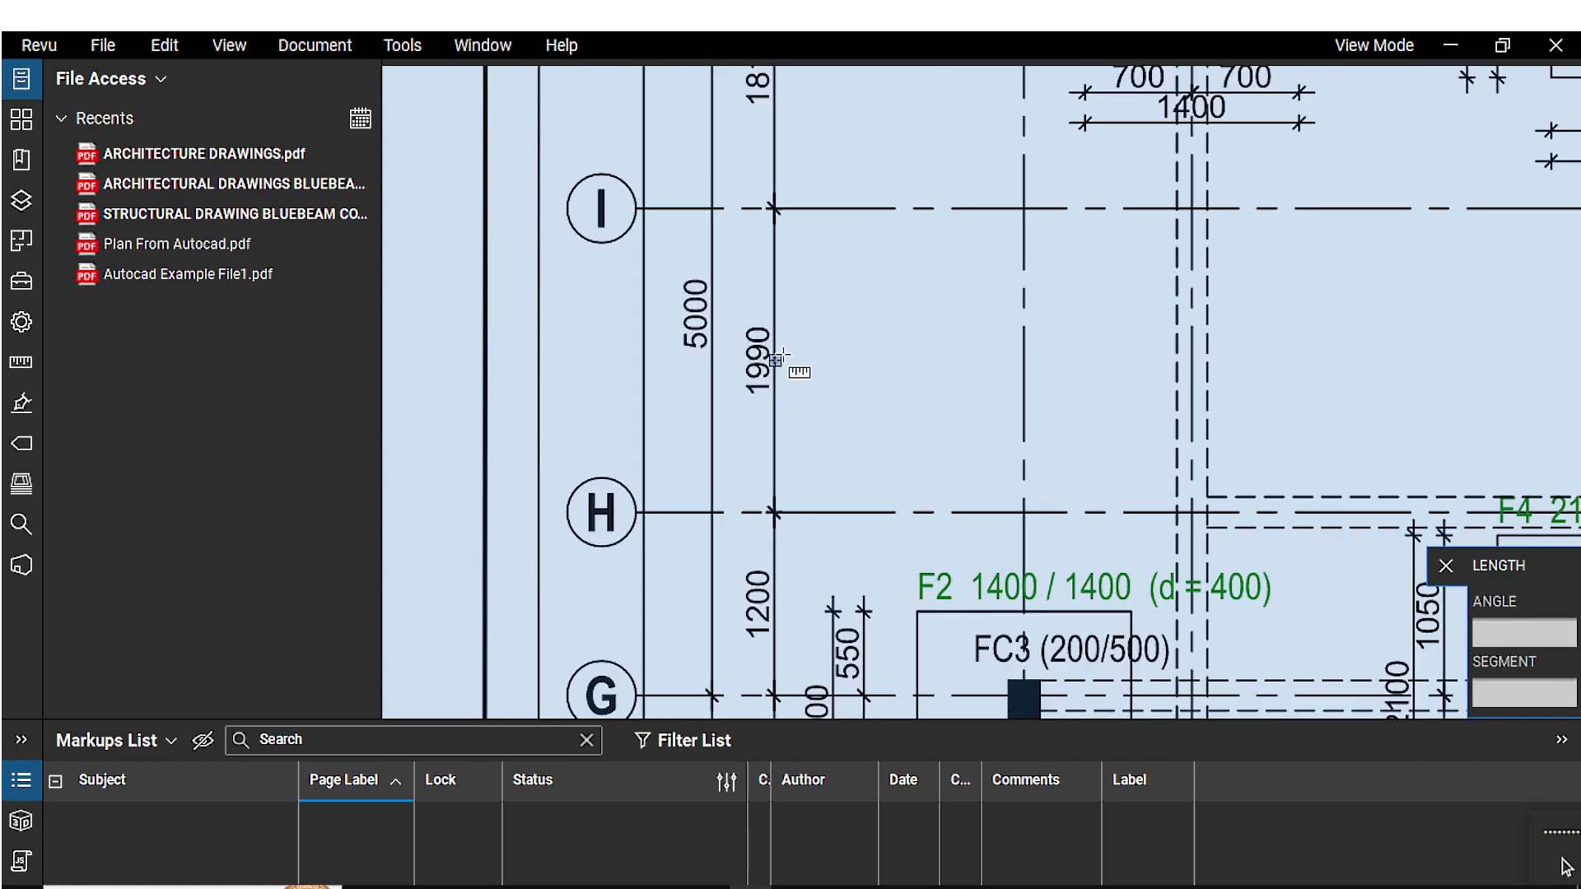
scroll(858, 354, down, 1)
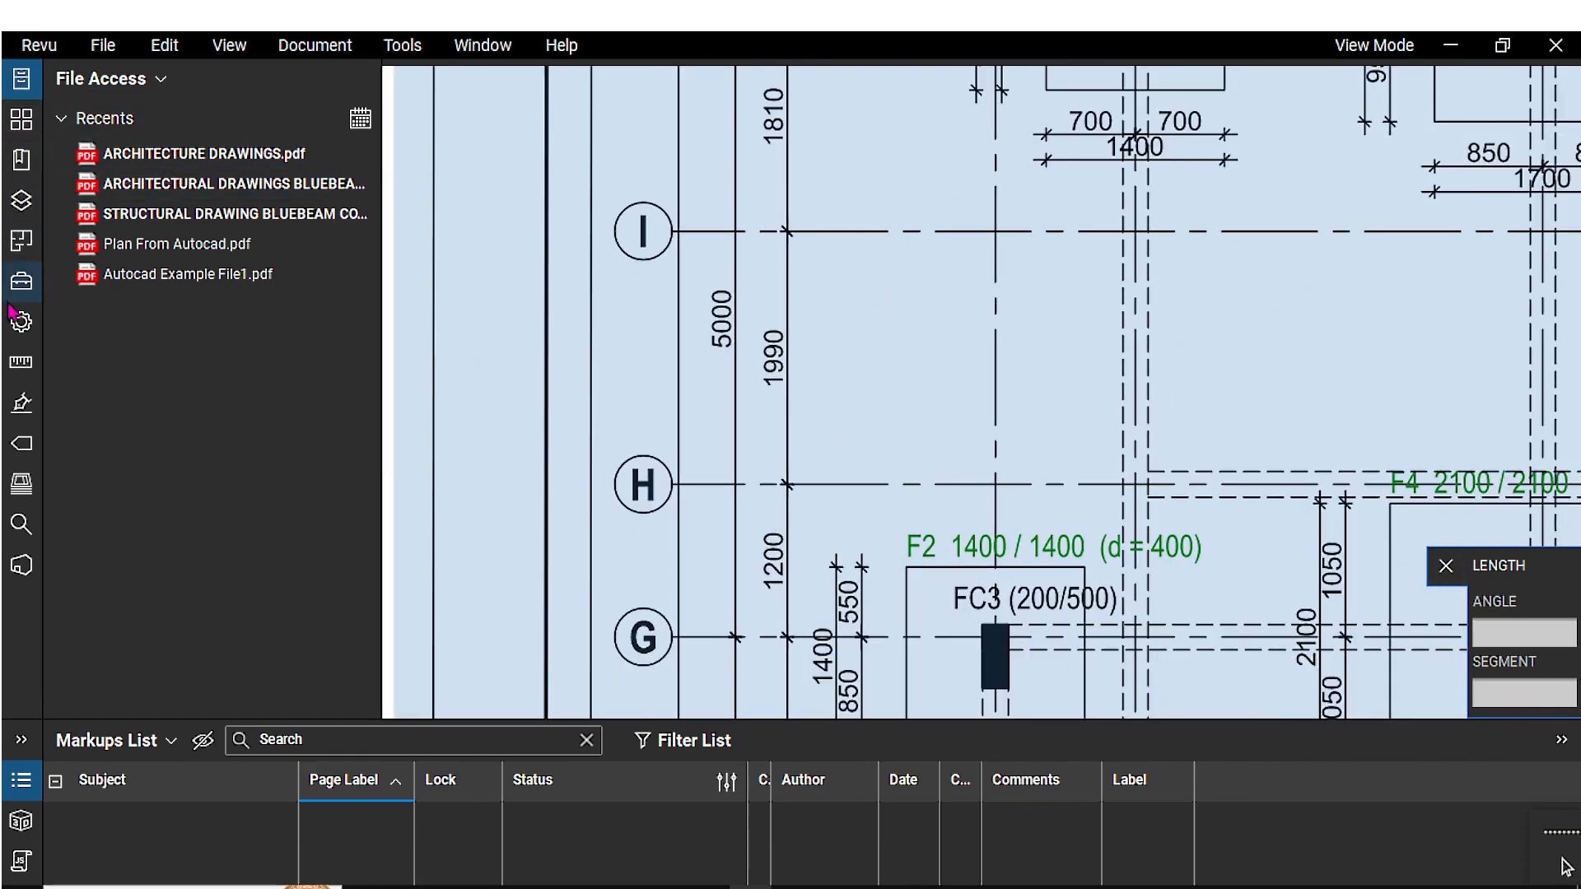
click(20, 363)
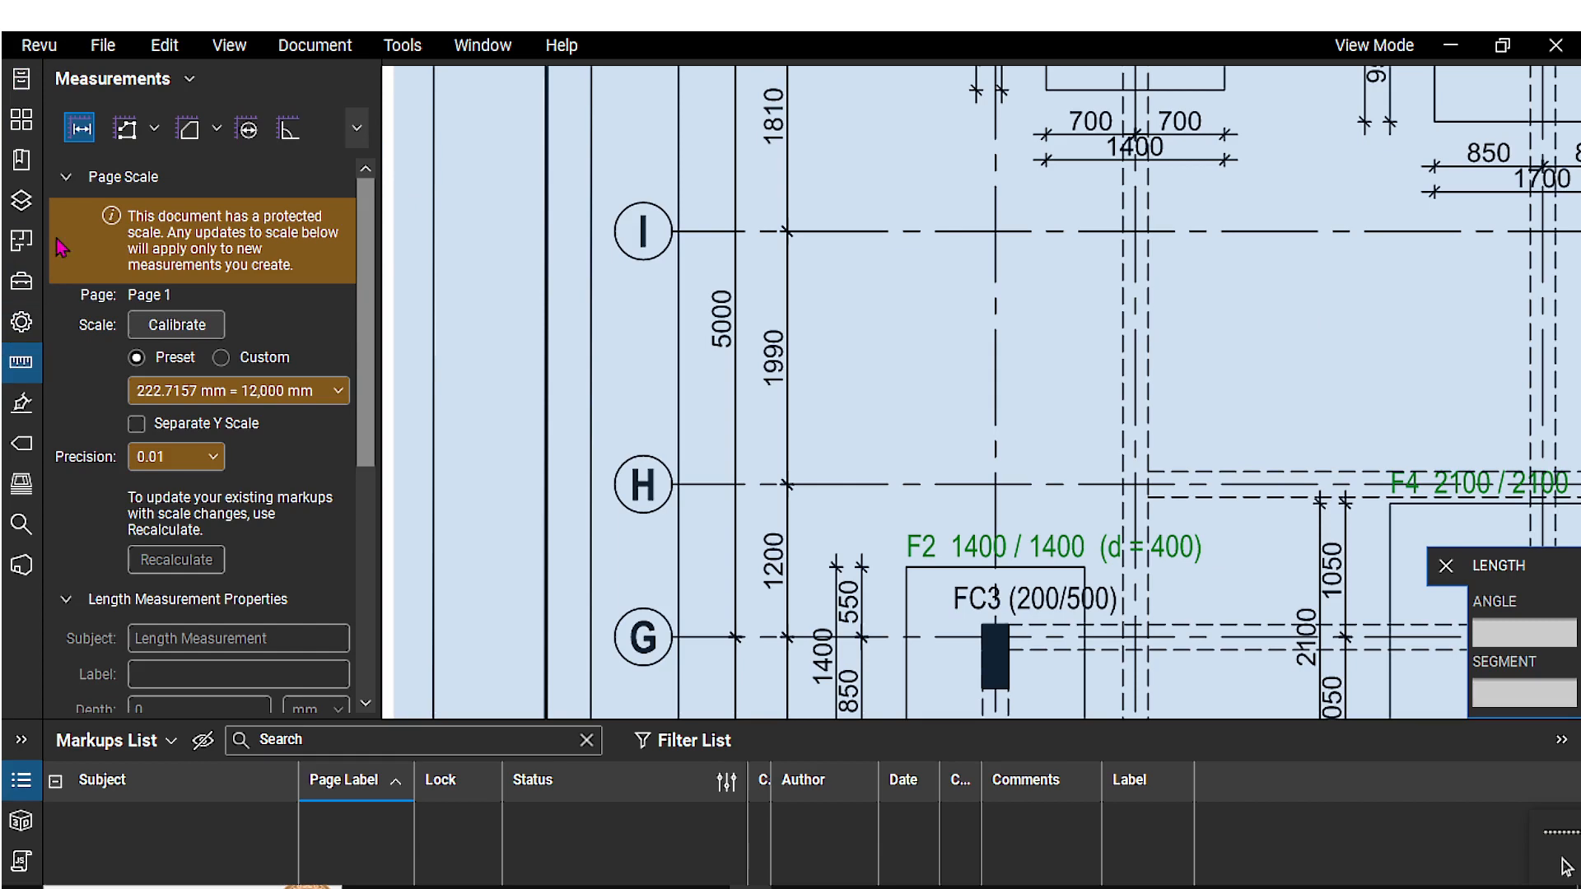
click(86, 132)
scroll(804, 267, up, 2)
click(844, 206)
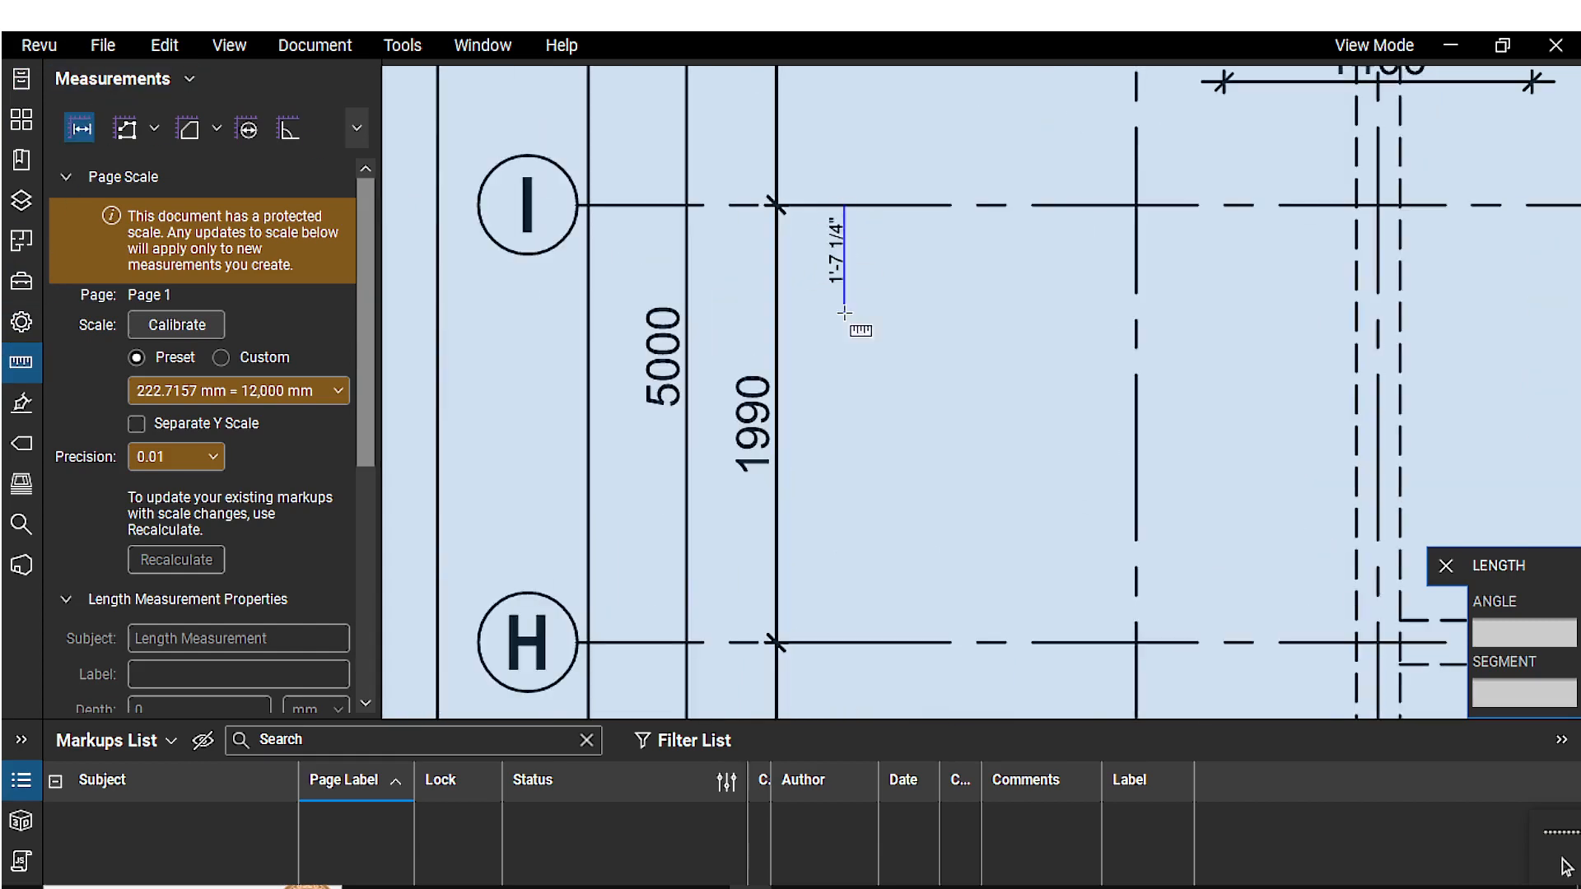
scroll(848, 304, down, 2)
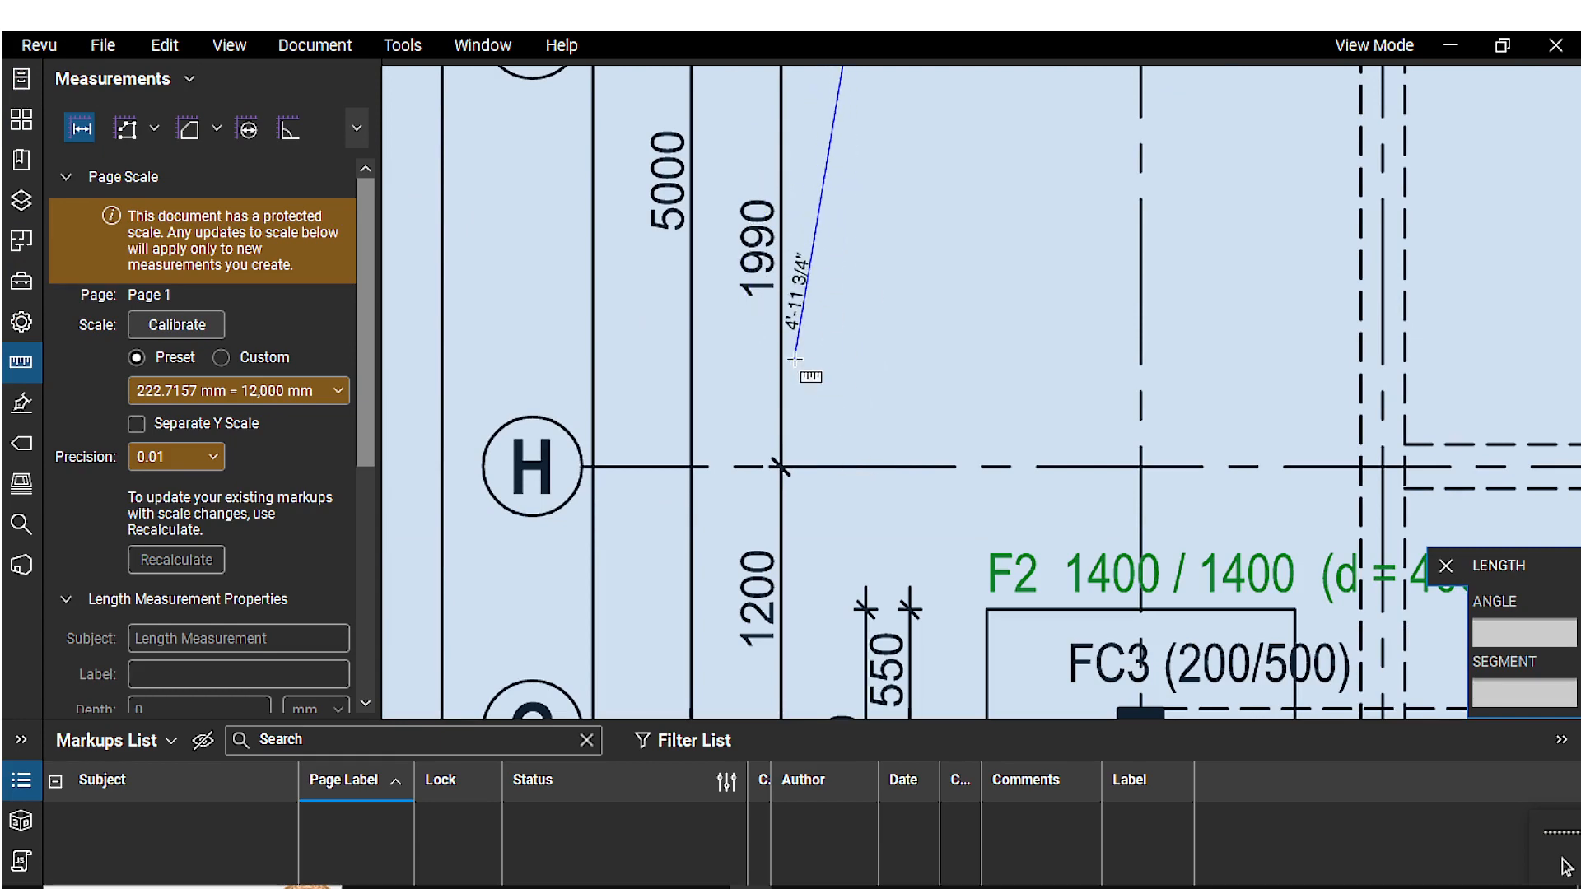
key(Escape)
Step: Examine the foundation layout and the foundation pad details with their stated scales and dimensions
scroll(795, 354, down, 2)
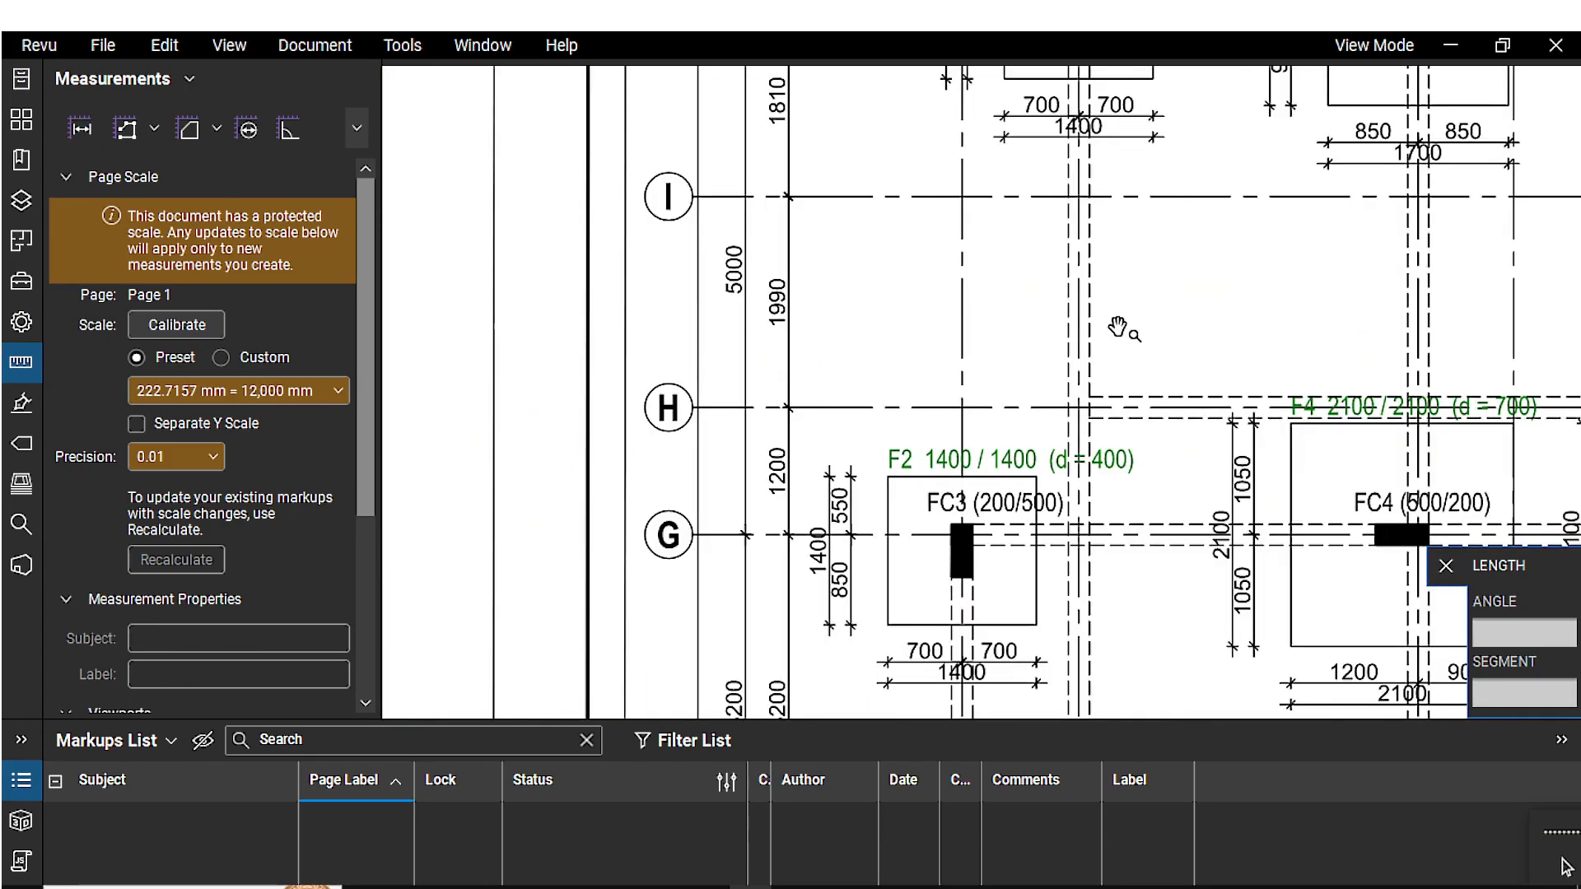
scroll(953, 326, up, 1)
scroll(956, 306, down, 3)
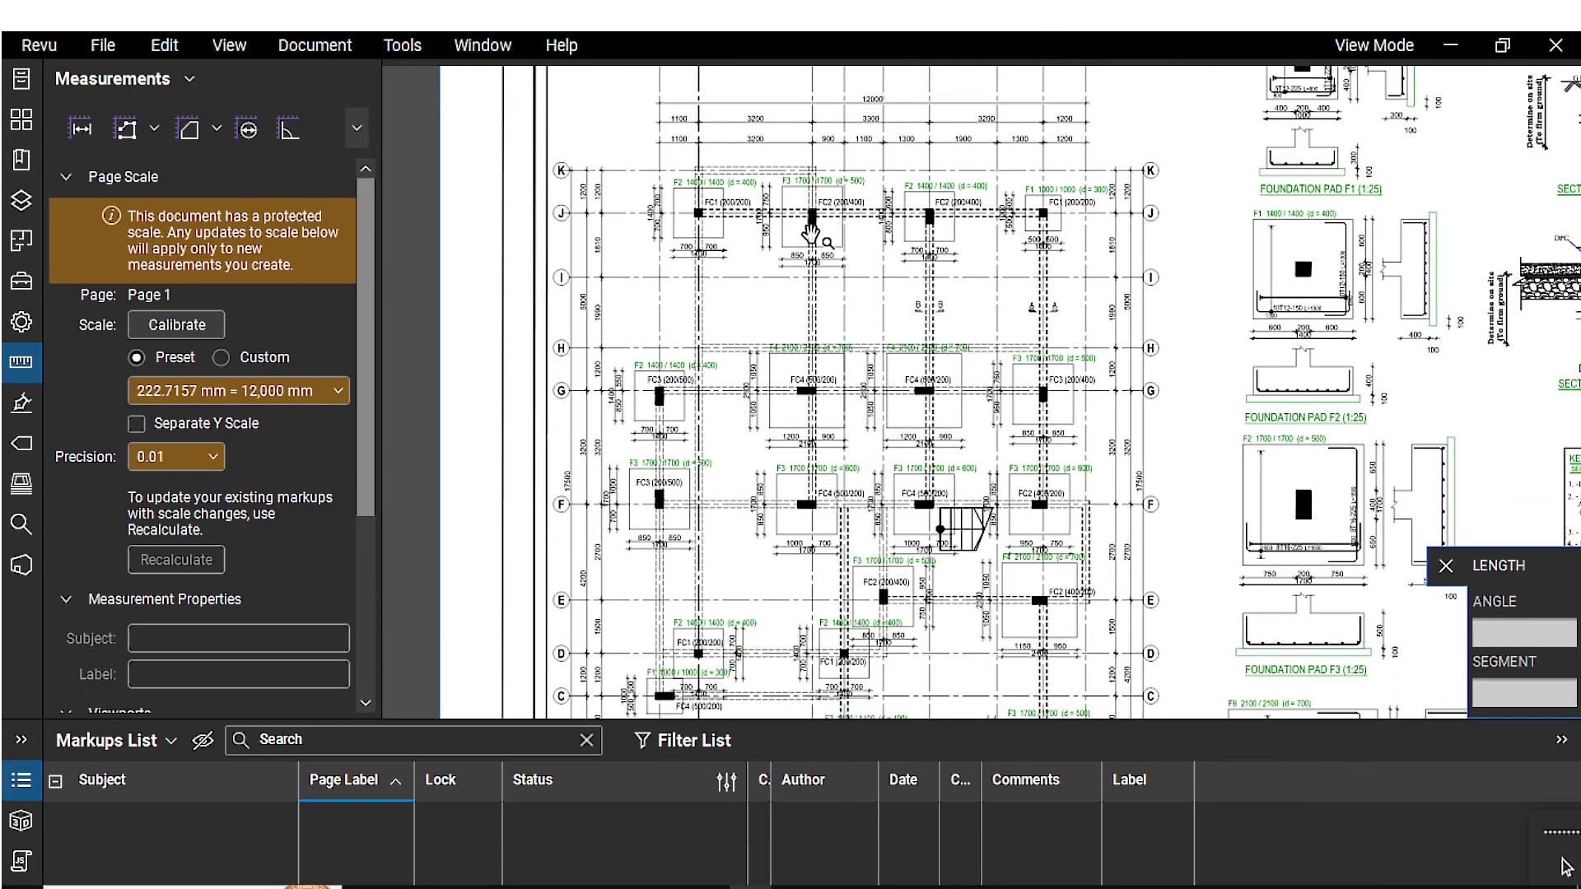
drag(945, 336, 695, 336)
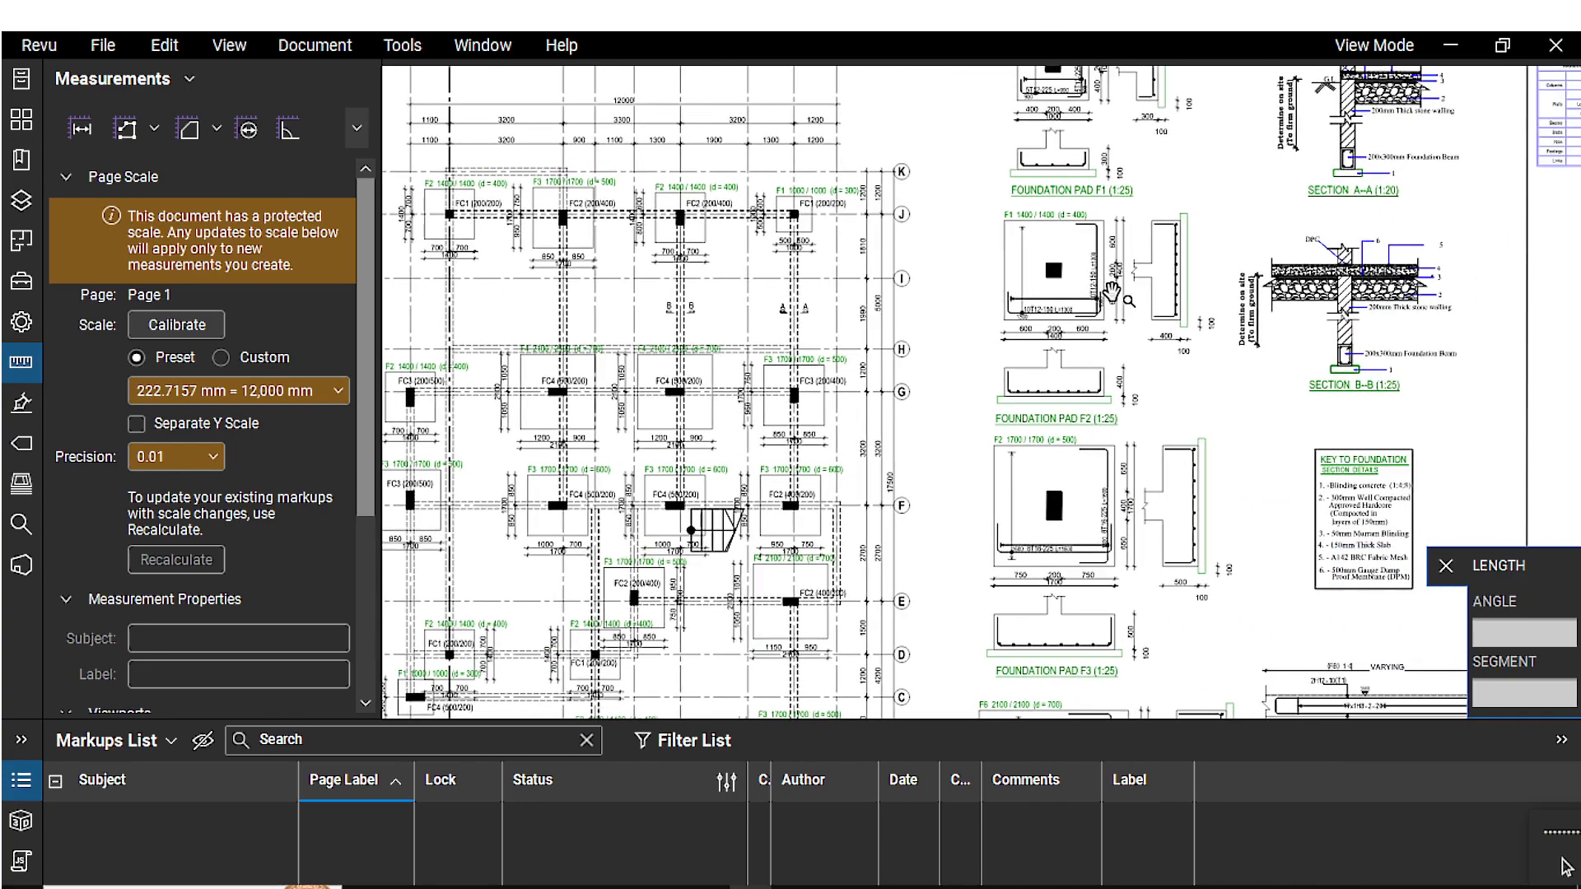
scroll(1108, 295, up, 5)
scroll(1069, 401, down, 3)
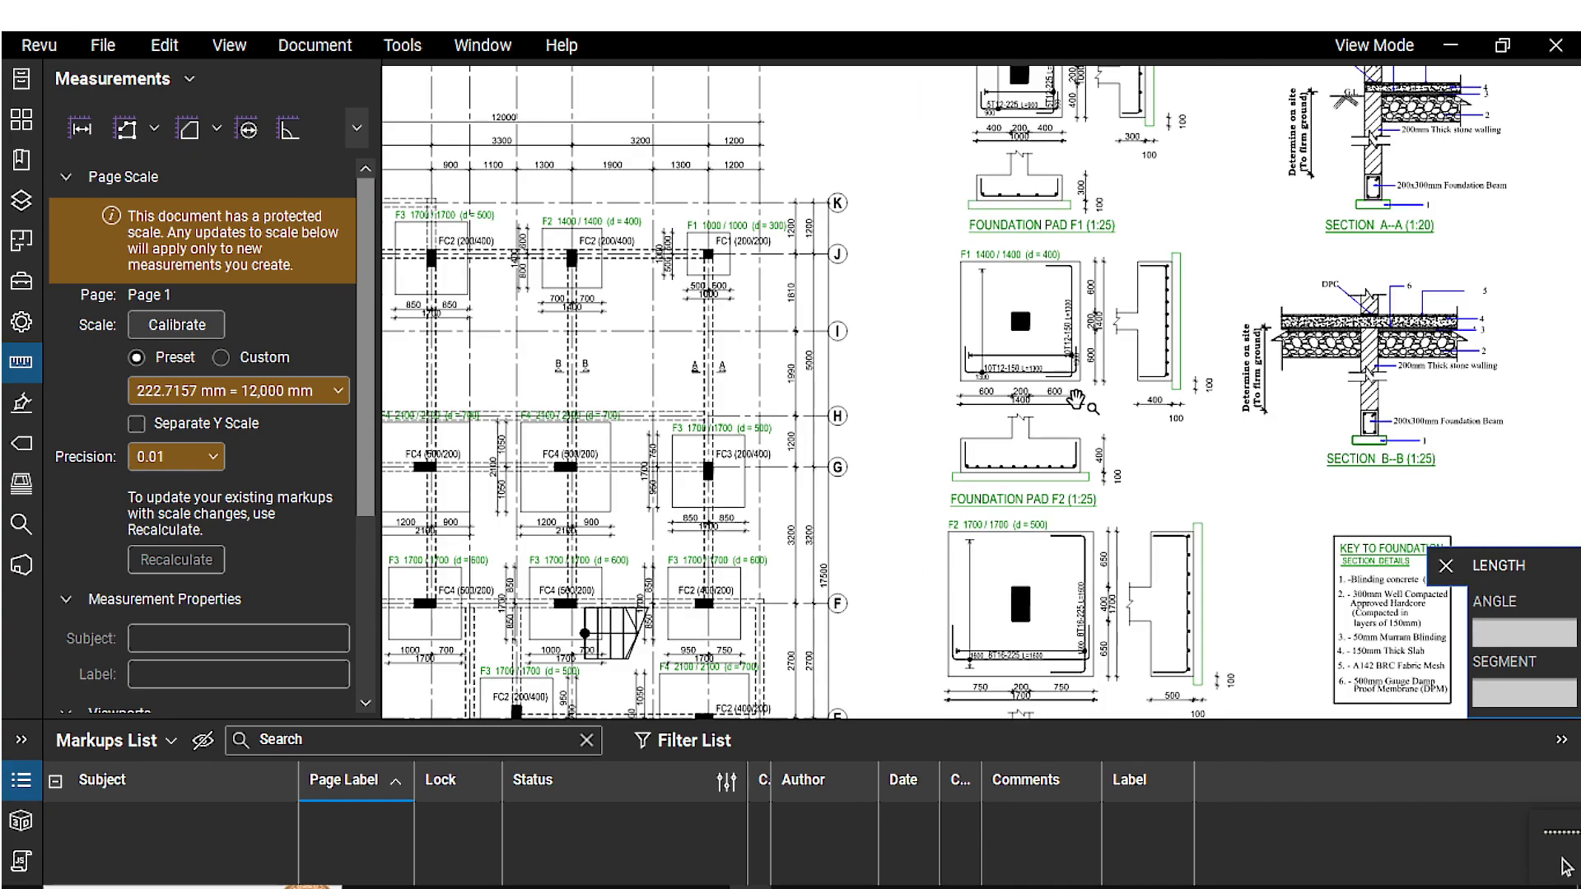
scroll(1075, 401, up, 1)
scroll(974, 463, up, 3)
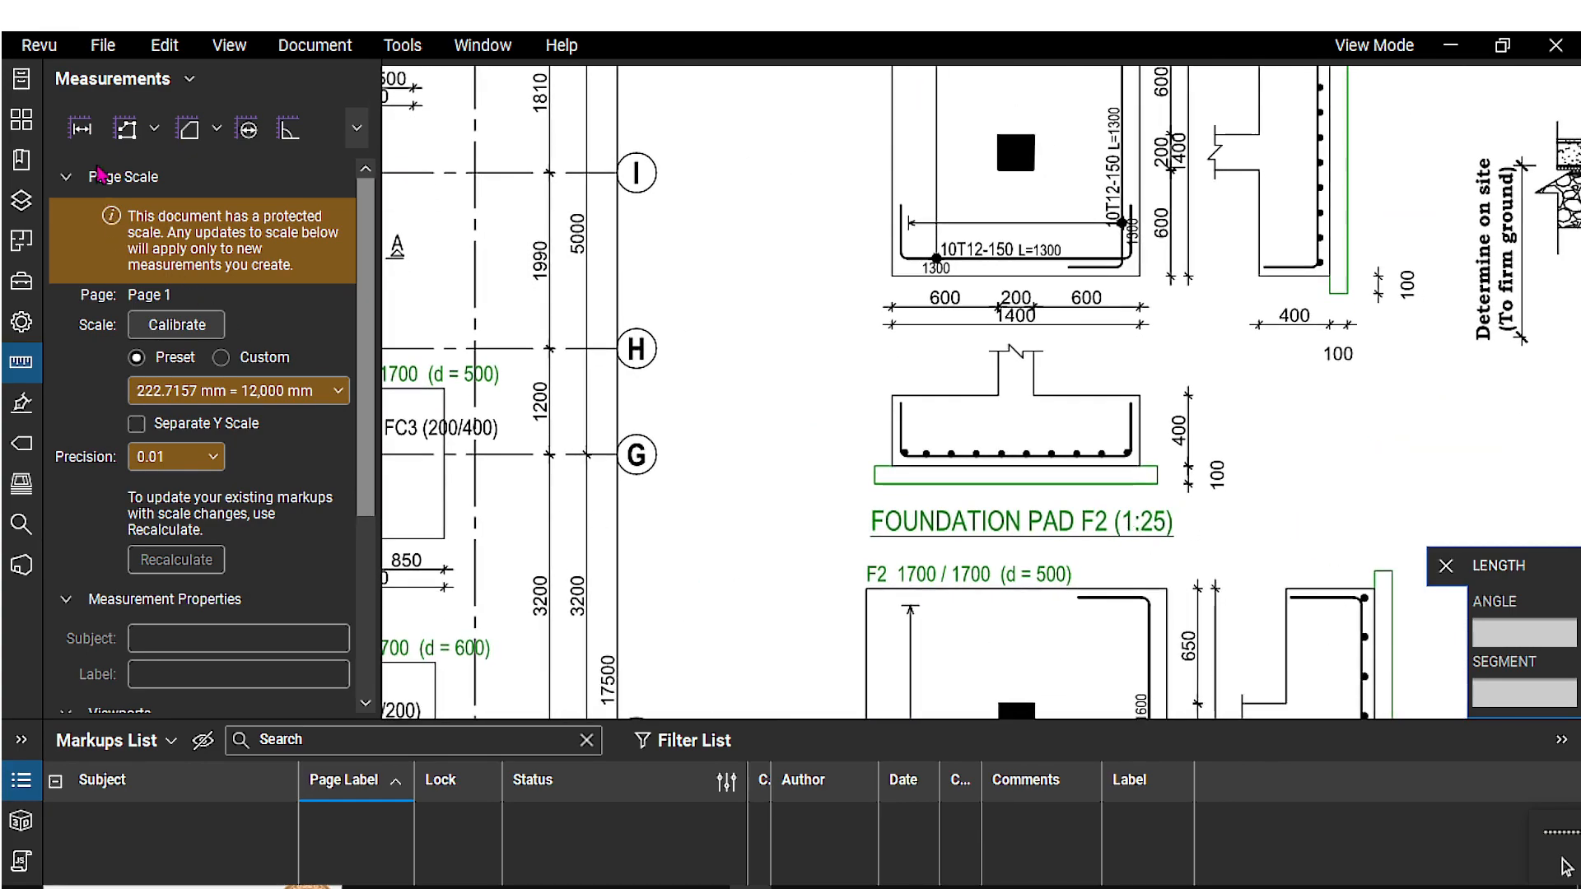
Step: Measure the length just below the 1400 dimension line above the Foundation Pad F2 section
click(80, 127)
scroll(986, 475, up, 3)
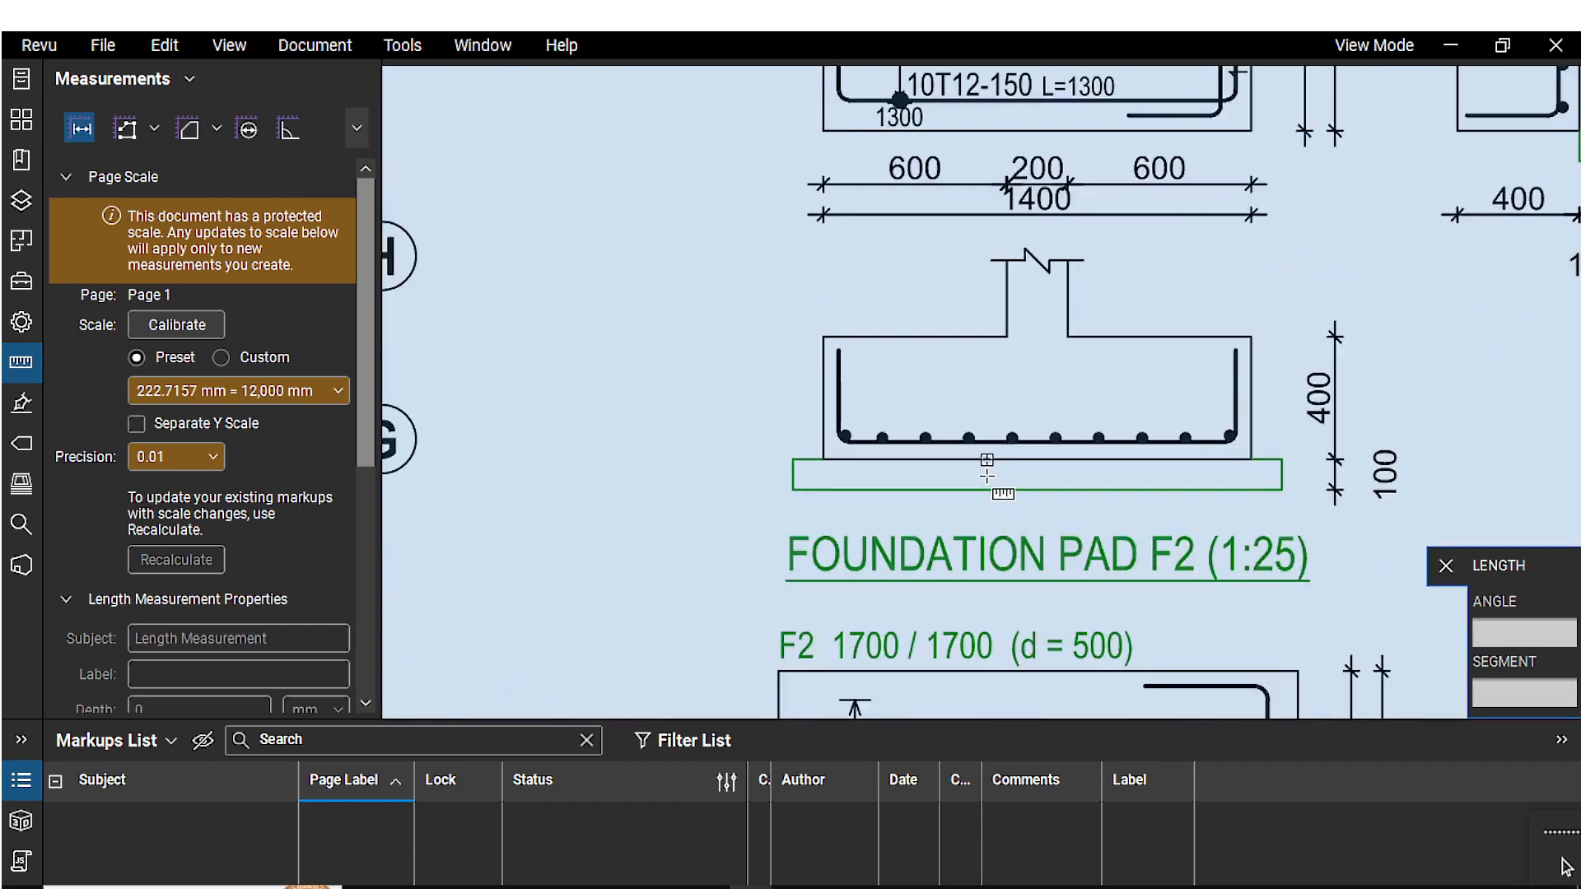
scroll(986, 476, down, 1)
drag(986, 472, 970, 550)
scroll(833, 340, up, 3)
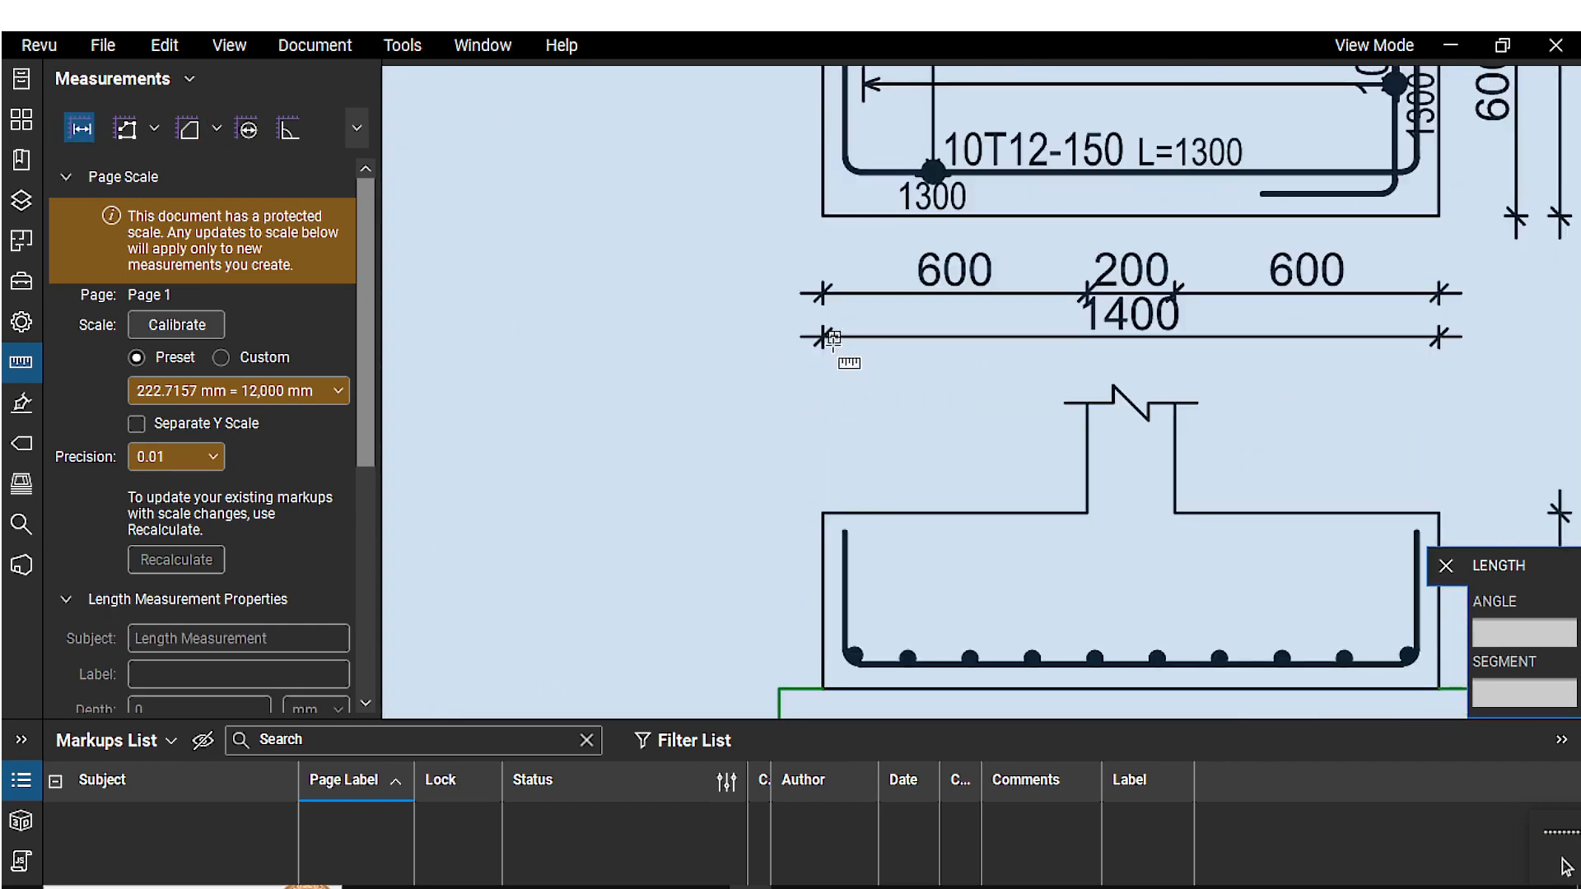
click(823, 348)
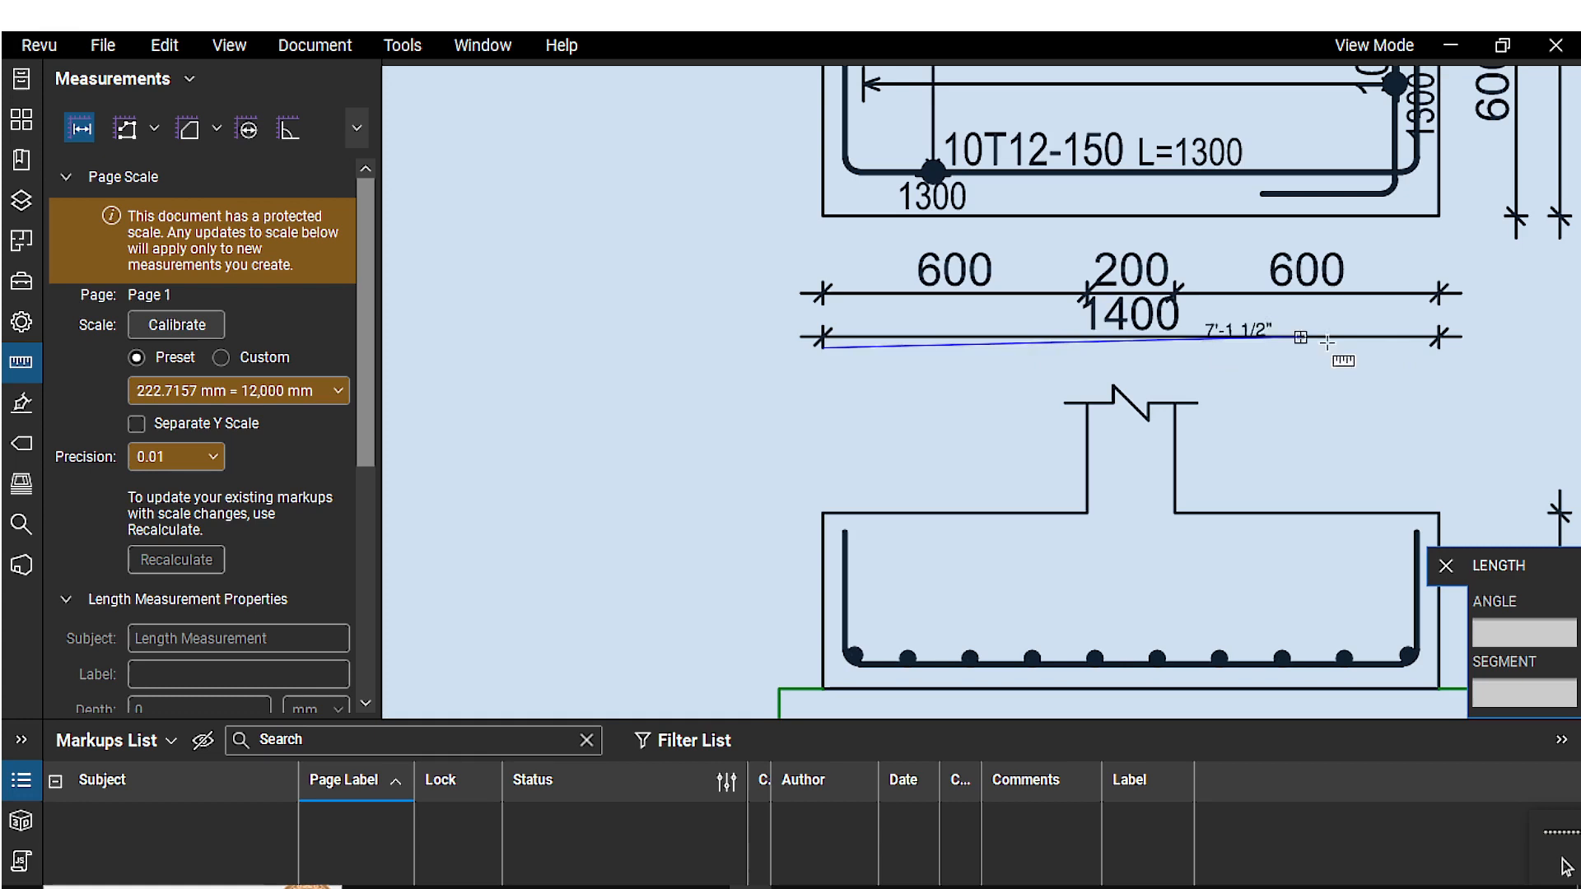
click(1439, 348)
scroll(949, 369, down, 8)
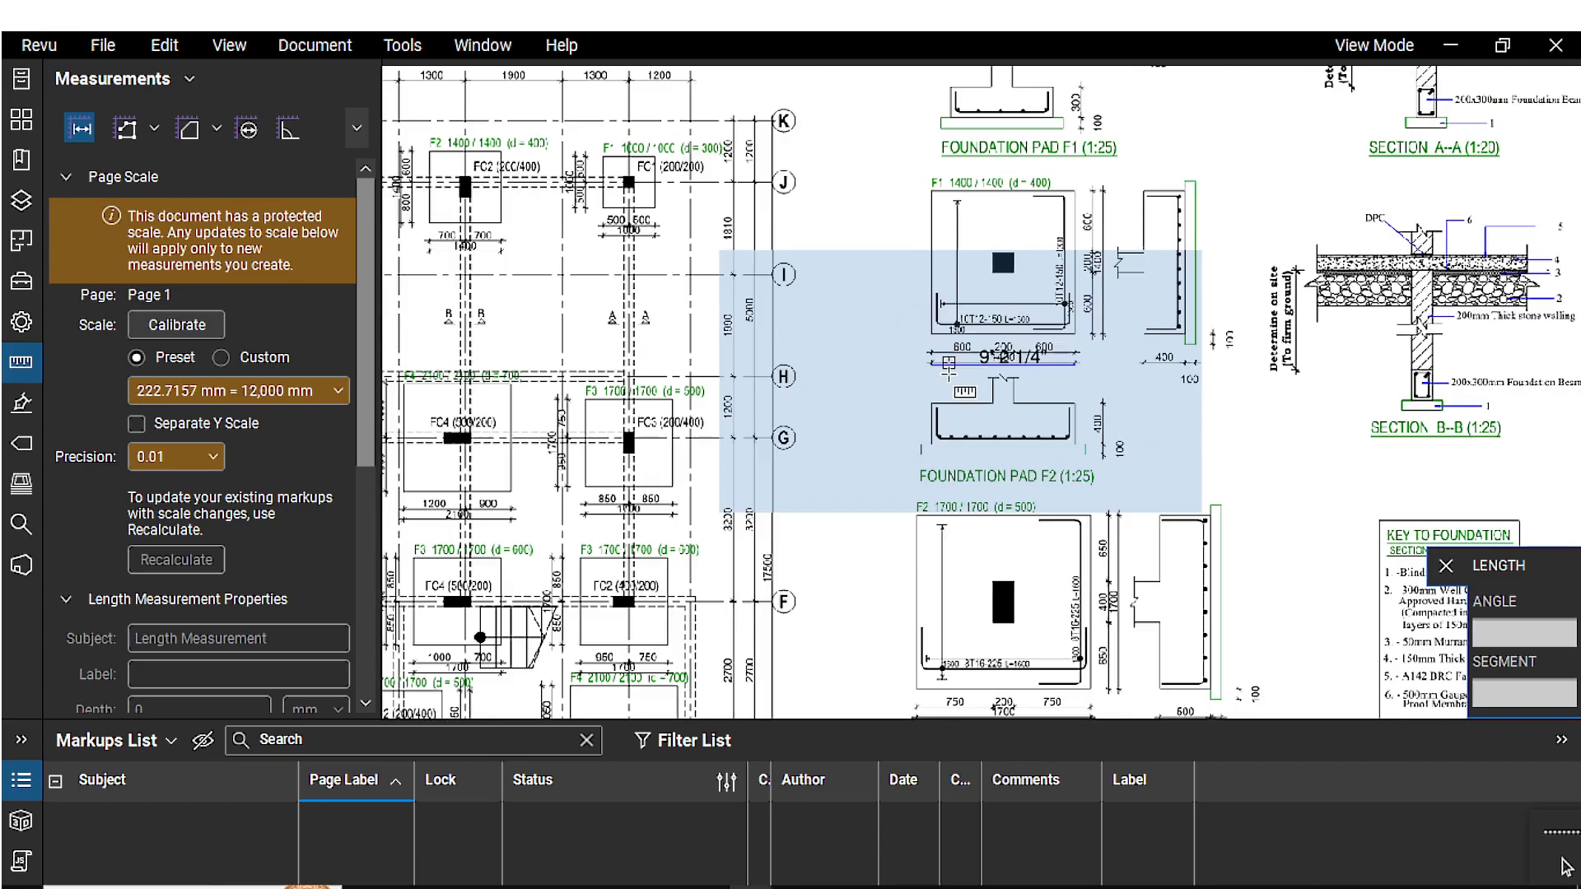
Step: Measure the length just below the 1700 dimension line above the Foundation Pad F3 section
drag(948, 378, 1062, 280)
drag(758, 421, 1026, 293)
drag(713, 409, 723, 381)
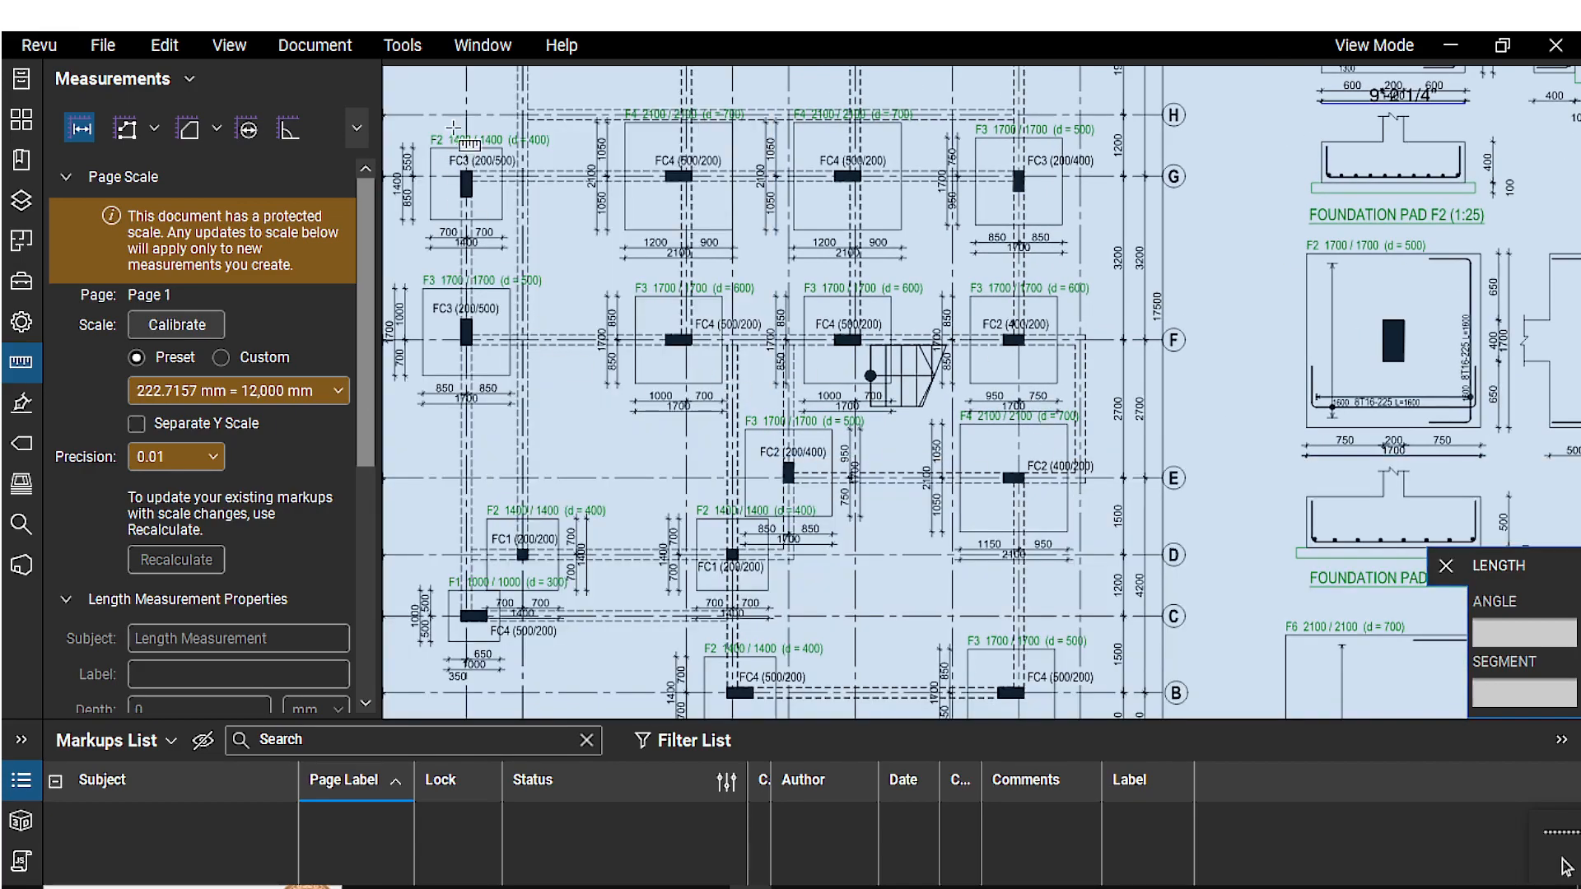
click(424, 58)
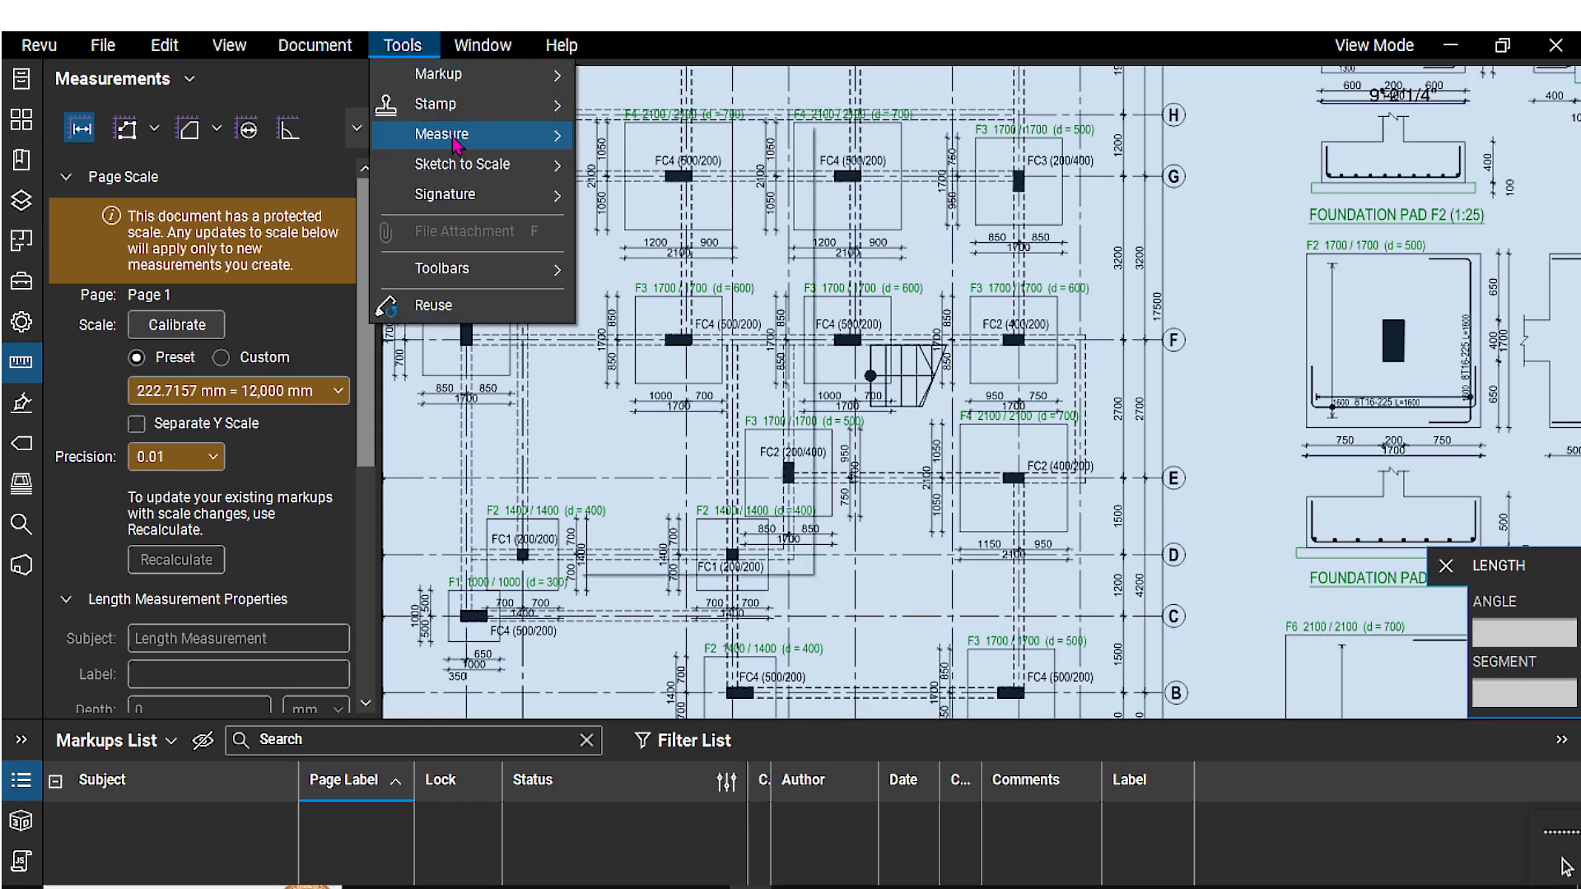
mouse_move(441, 133)
click(651, 166)
drag(1355, 381, 885, 378)
scroll(1052, 402, up, 2)
drag(894, 456, 886, 406)
scroll(886, 406, up, 3)
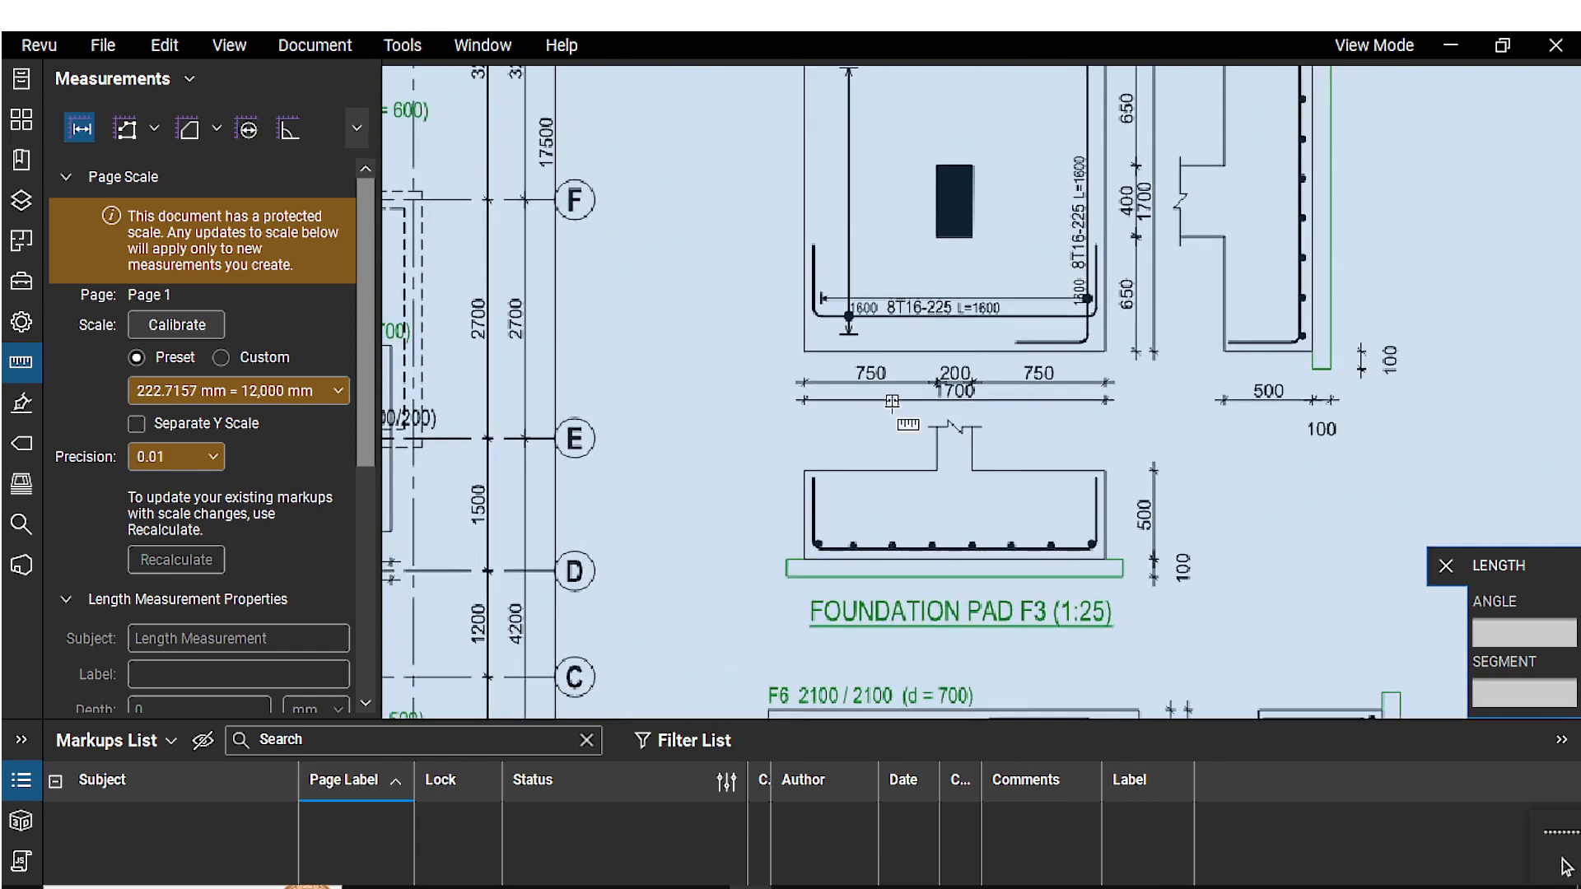
click(788, 393)
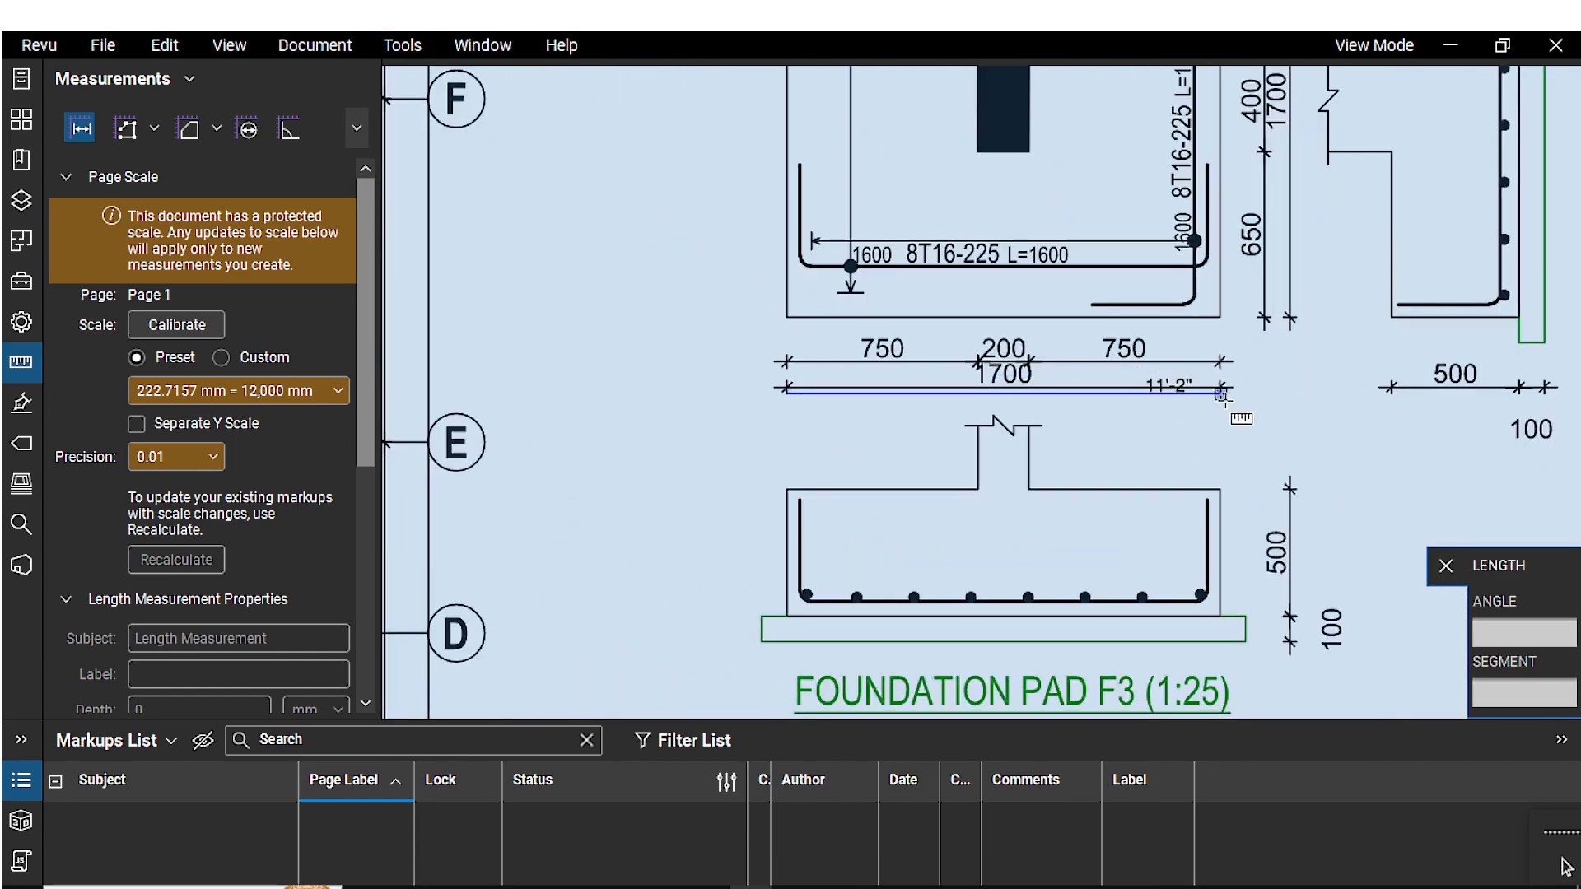
click(1221, 393)
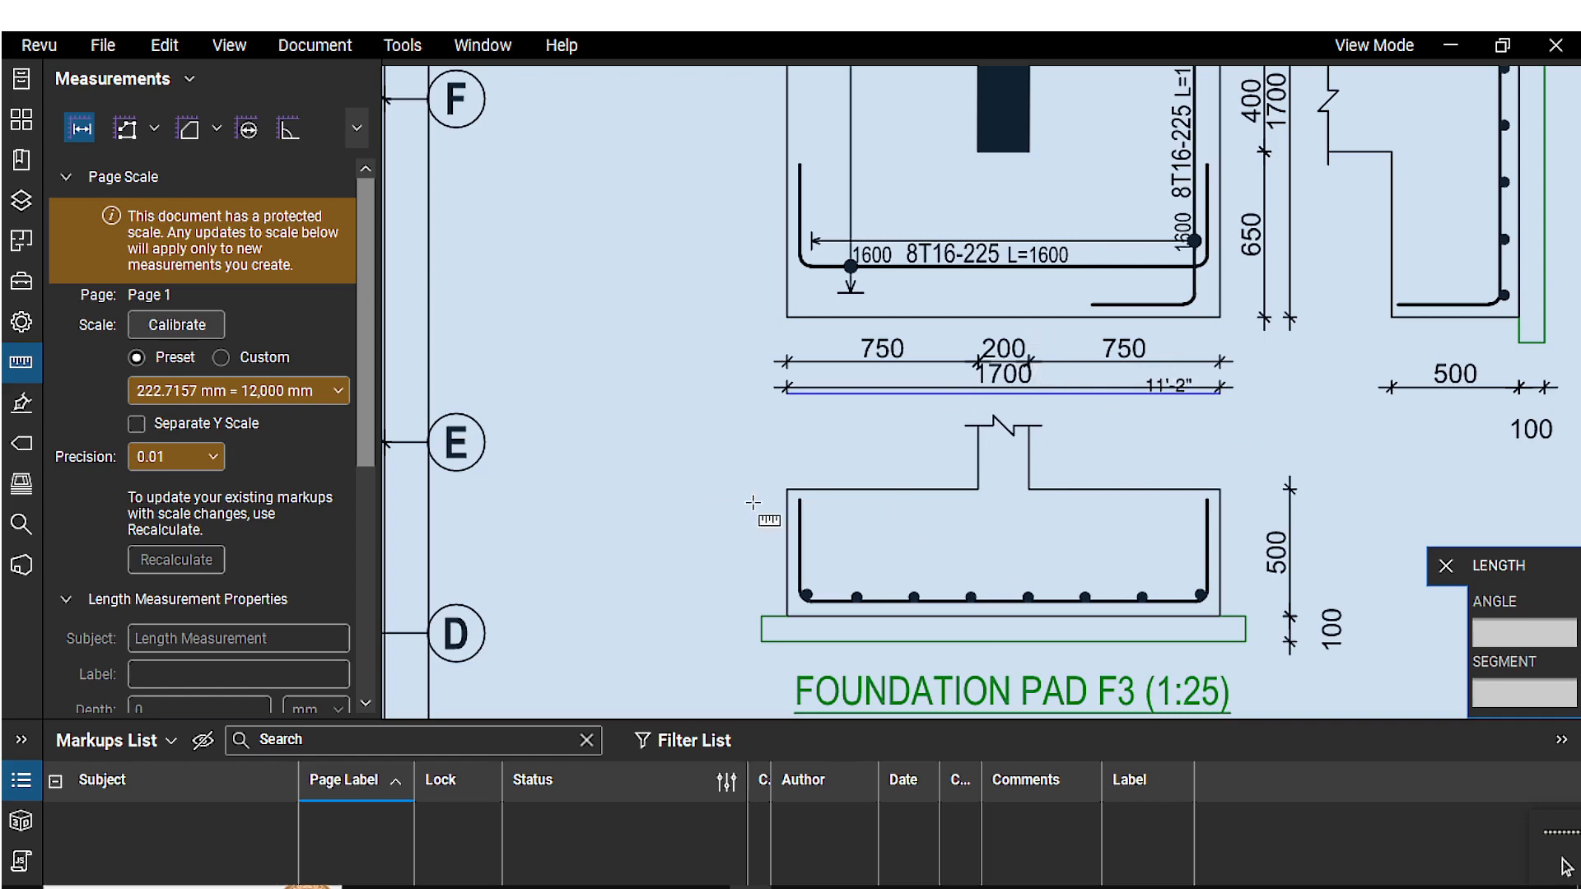
Step: Examine the whole sheet, comparing the 1/50 foundation layout with the 1:25 foundation pad details and the length measured above Foundation Pad F3
scroll(614, 280, down, 5)
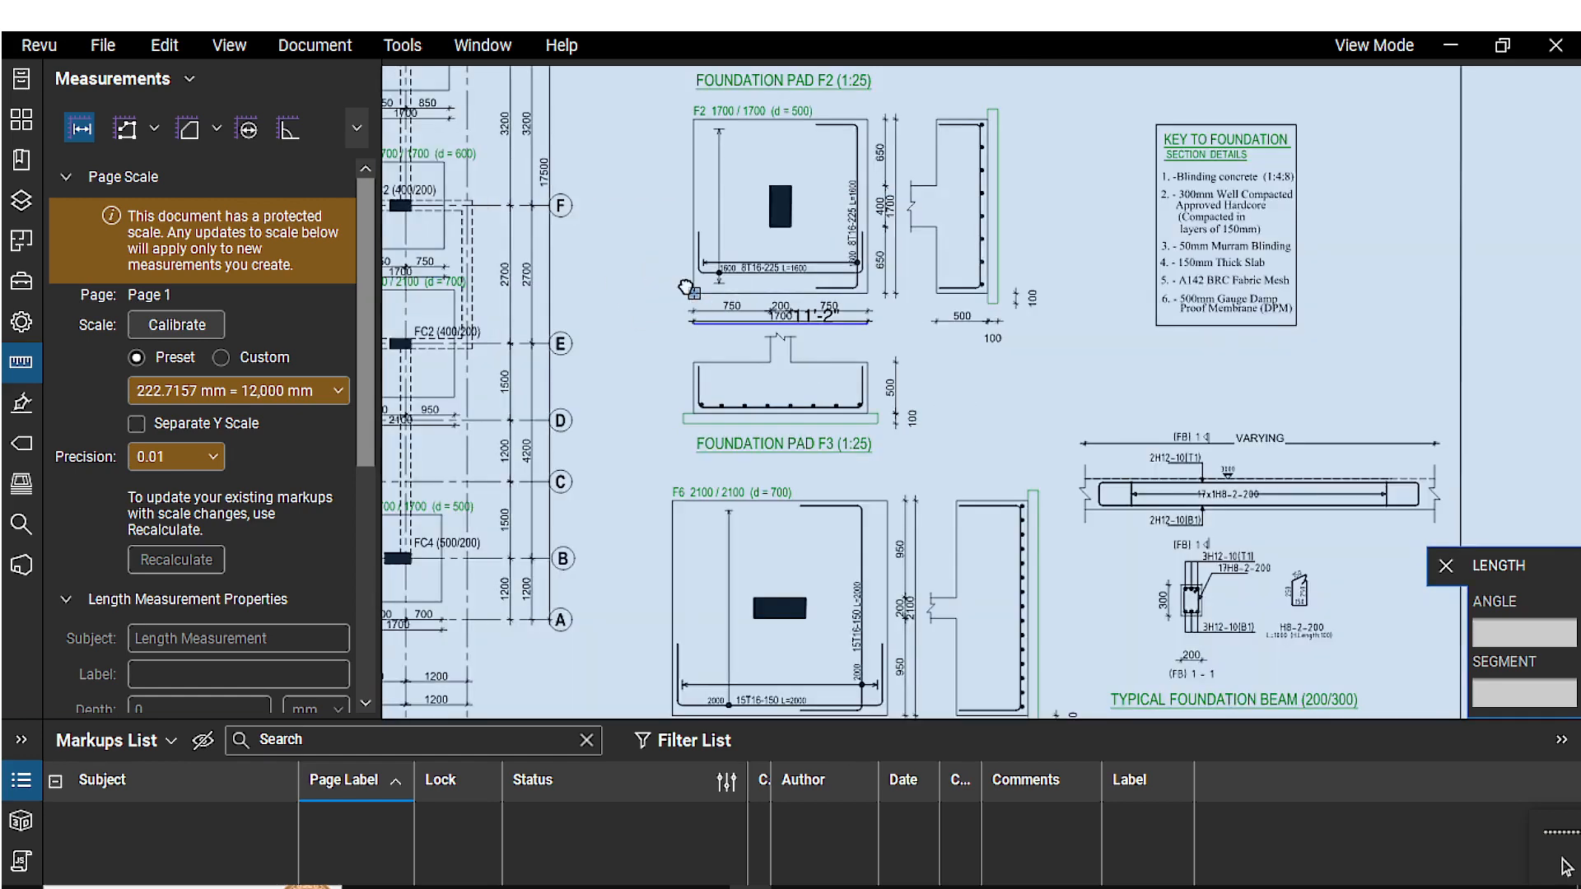
scroll(929, 449, down, 3)
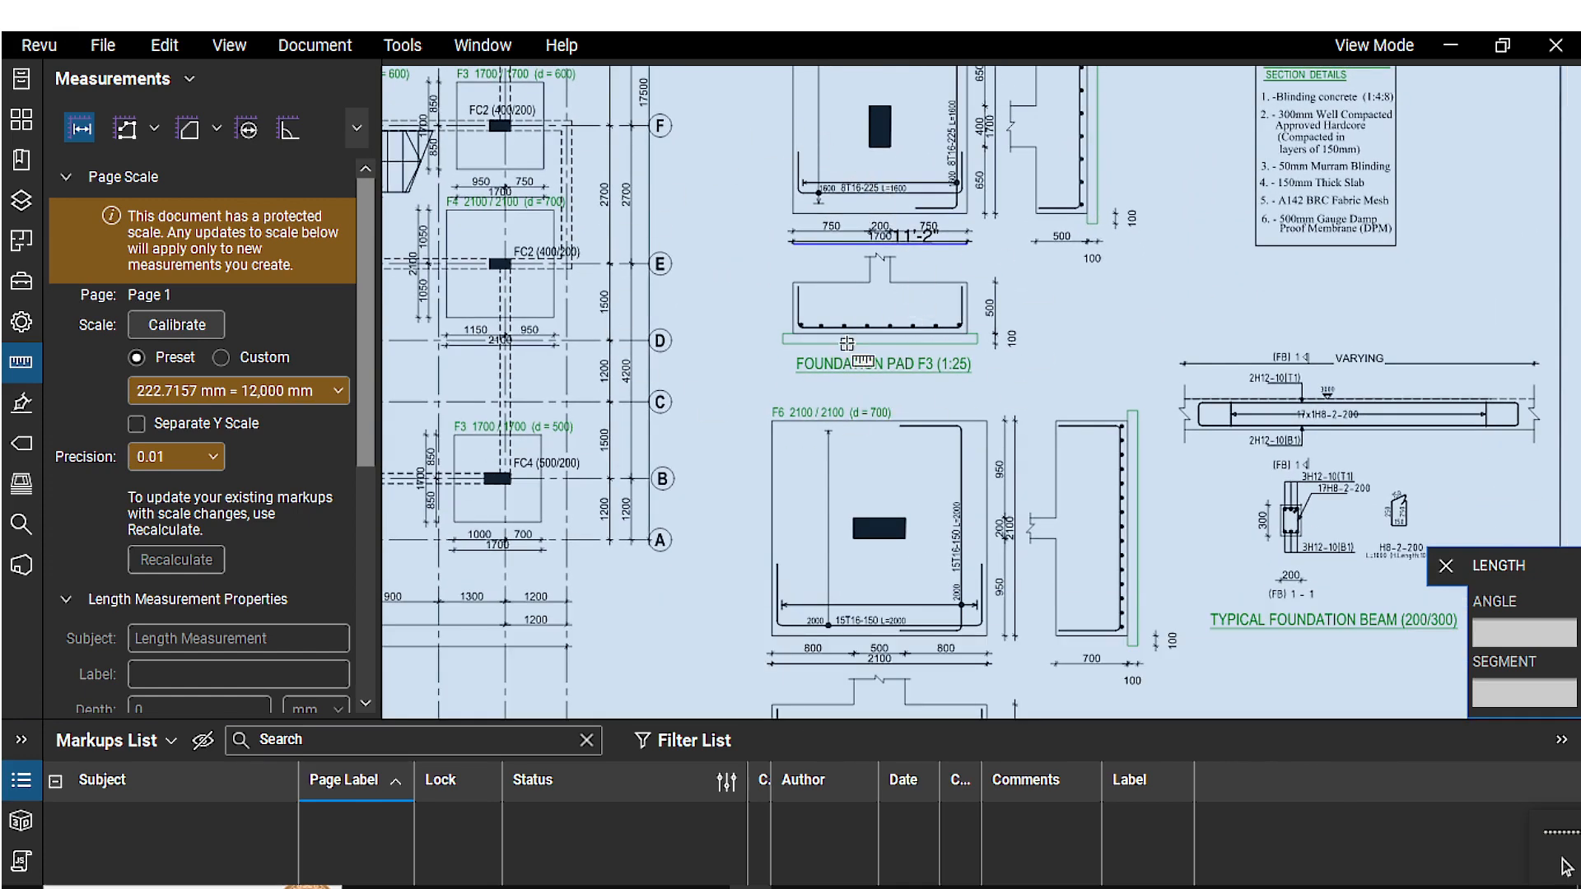
scroll(860, 350, down, 3)
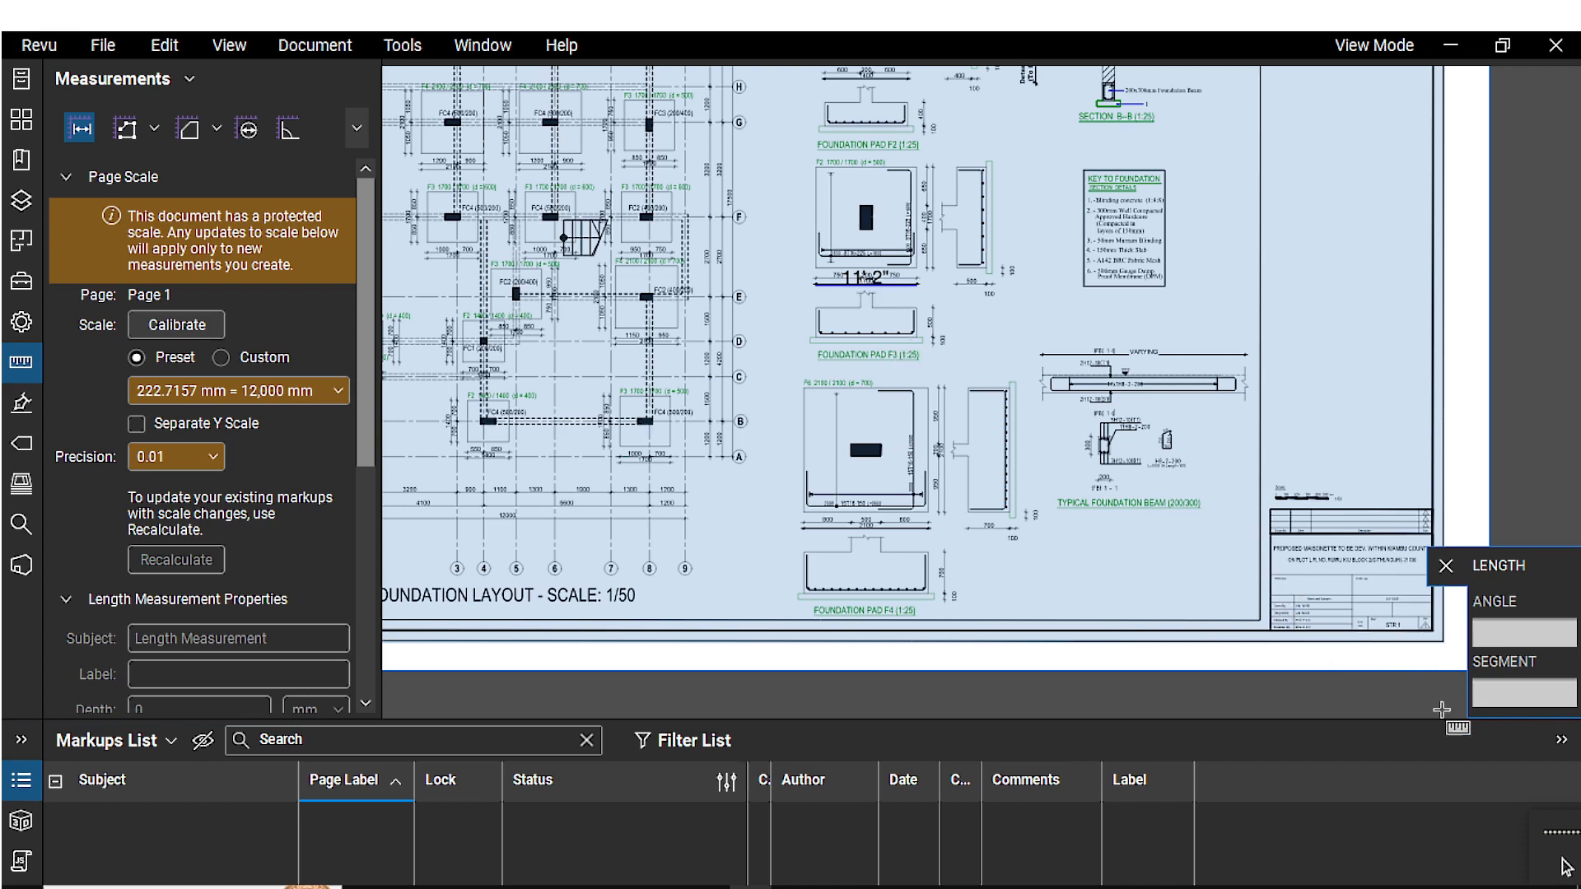
drag(714, 198, 879, 279)
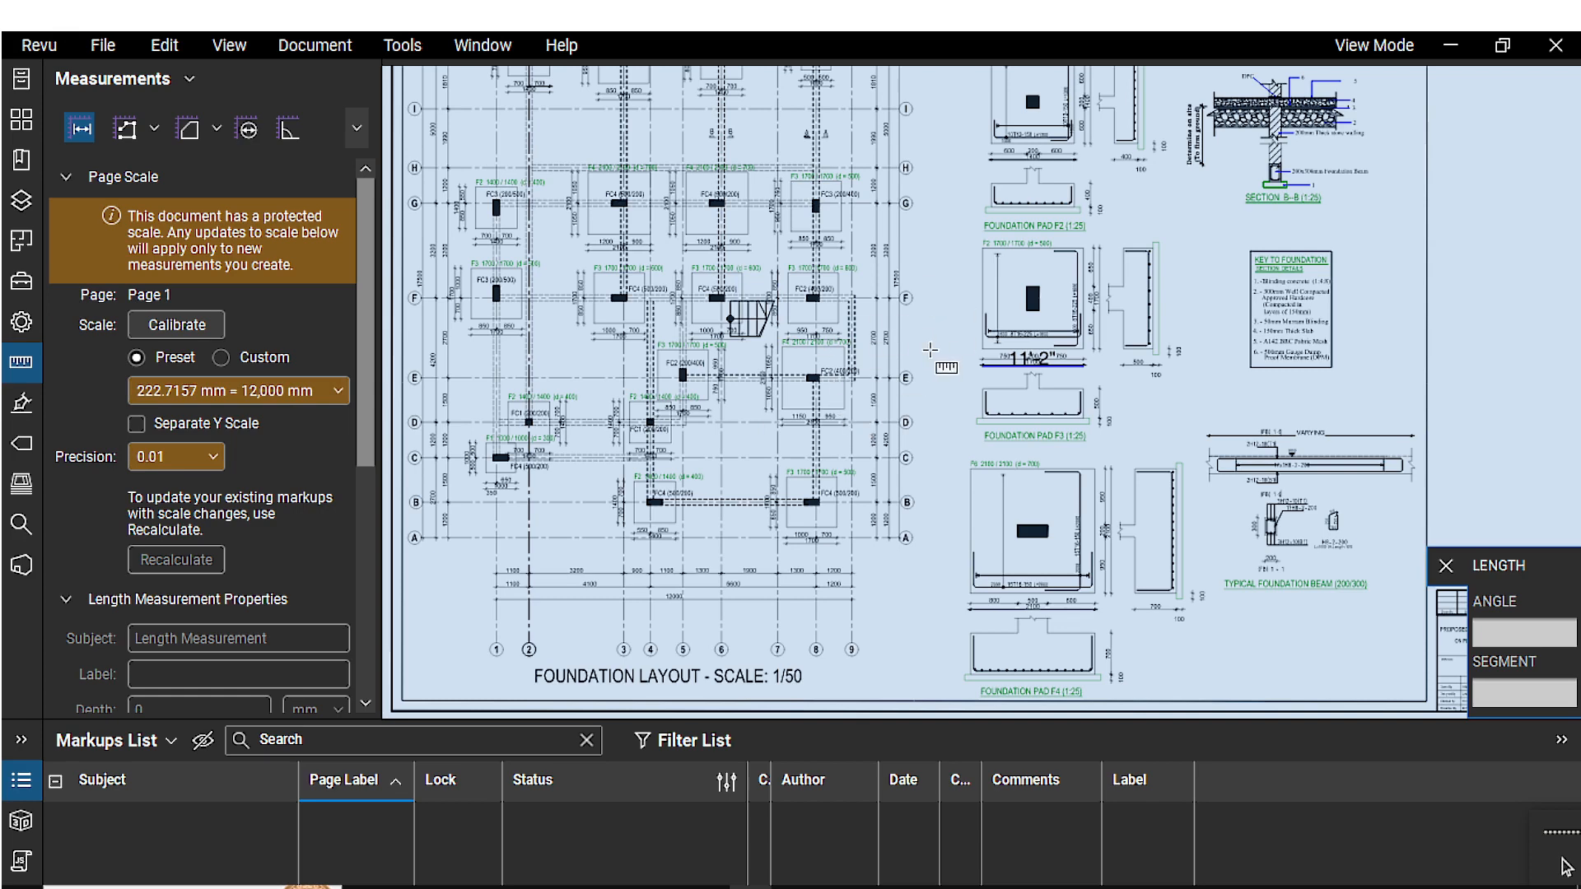
scroll(836, 502, down, 2)
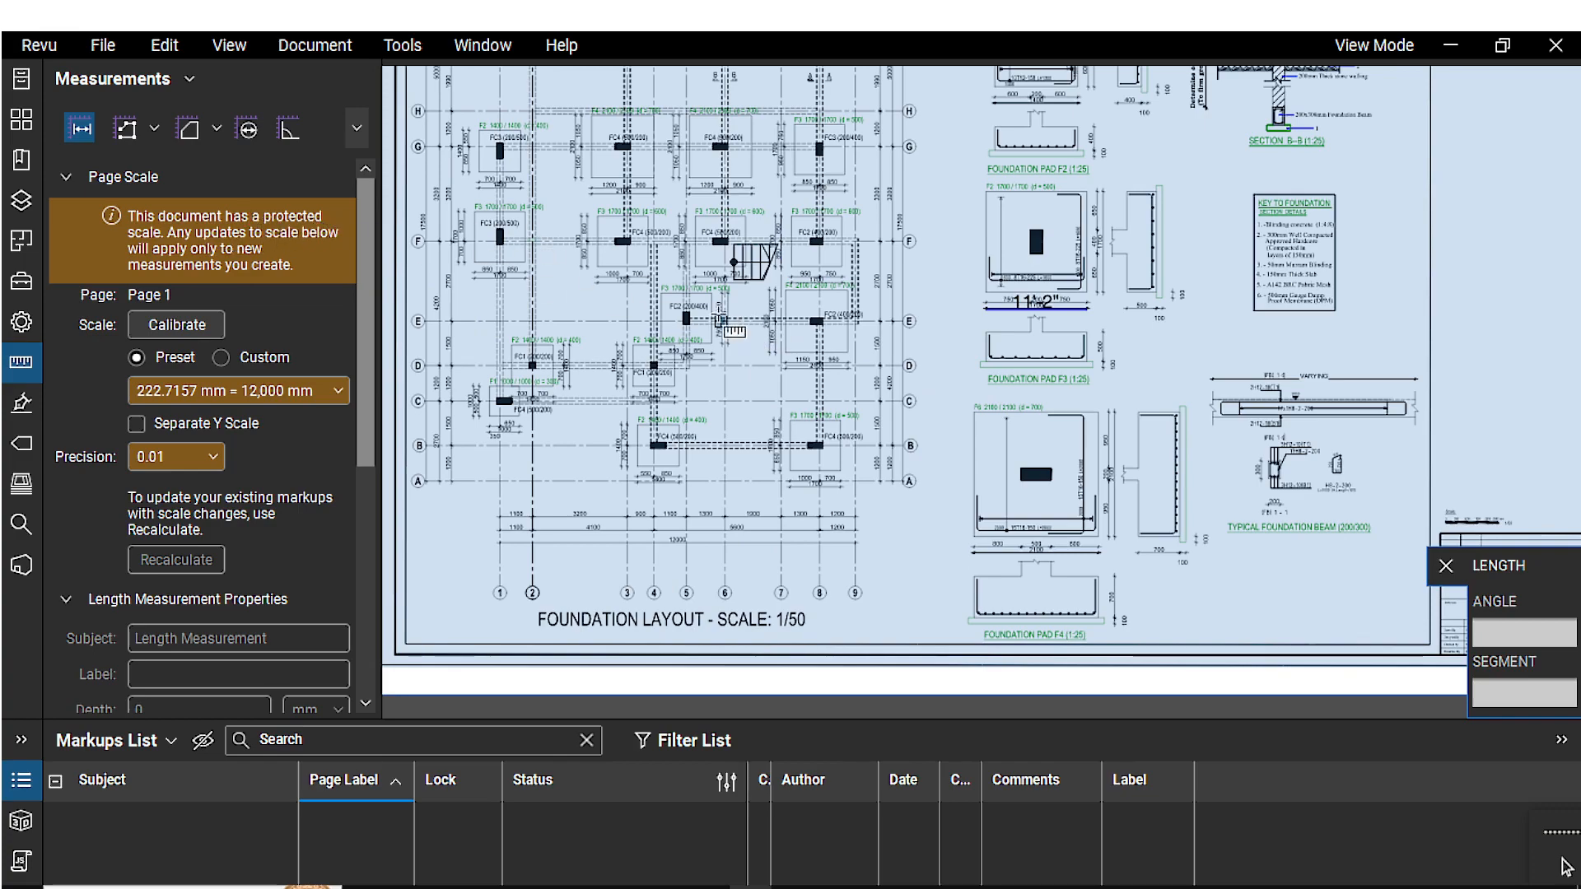
scroll(733, 321, up, 3)
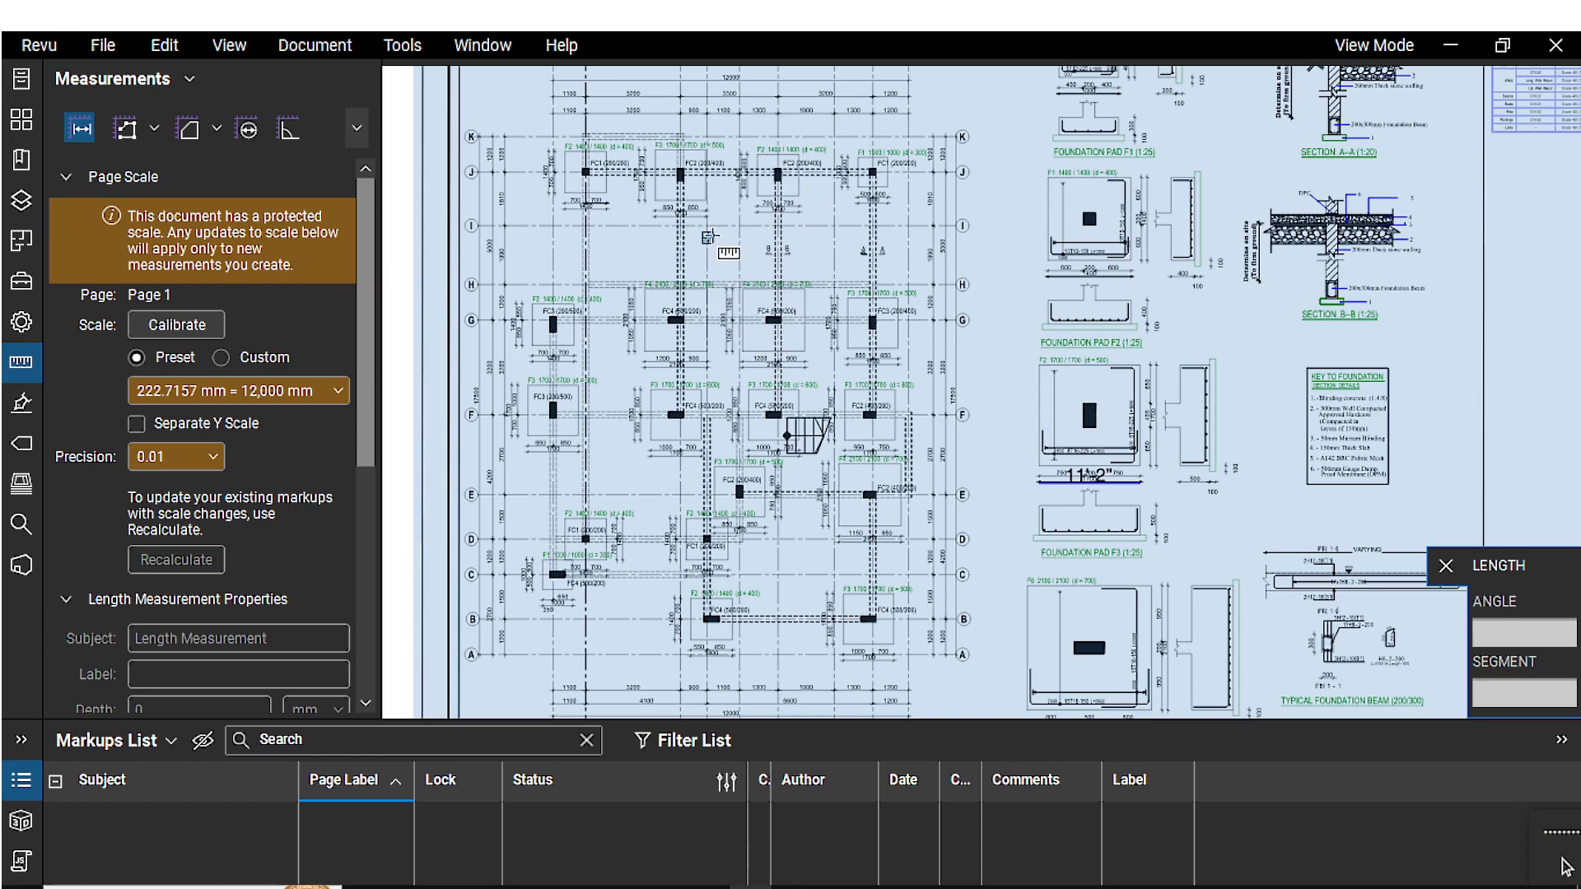
scroll(710, 236, down, 3)
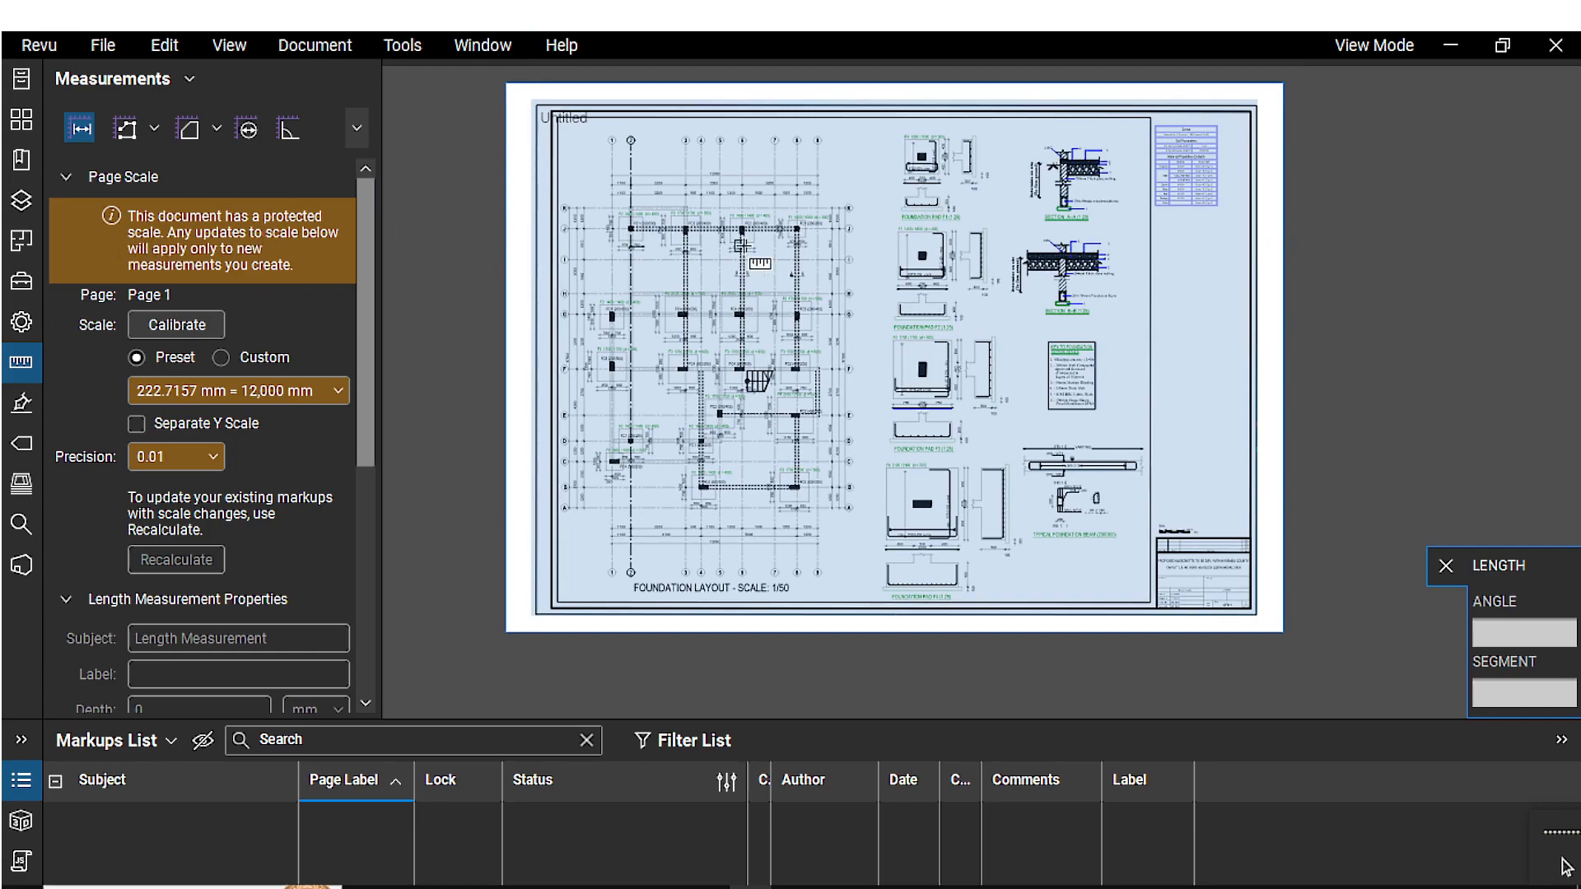
scroll(729, 247, up, 3)
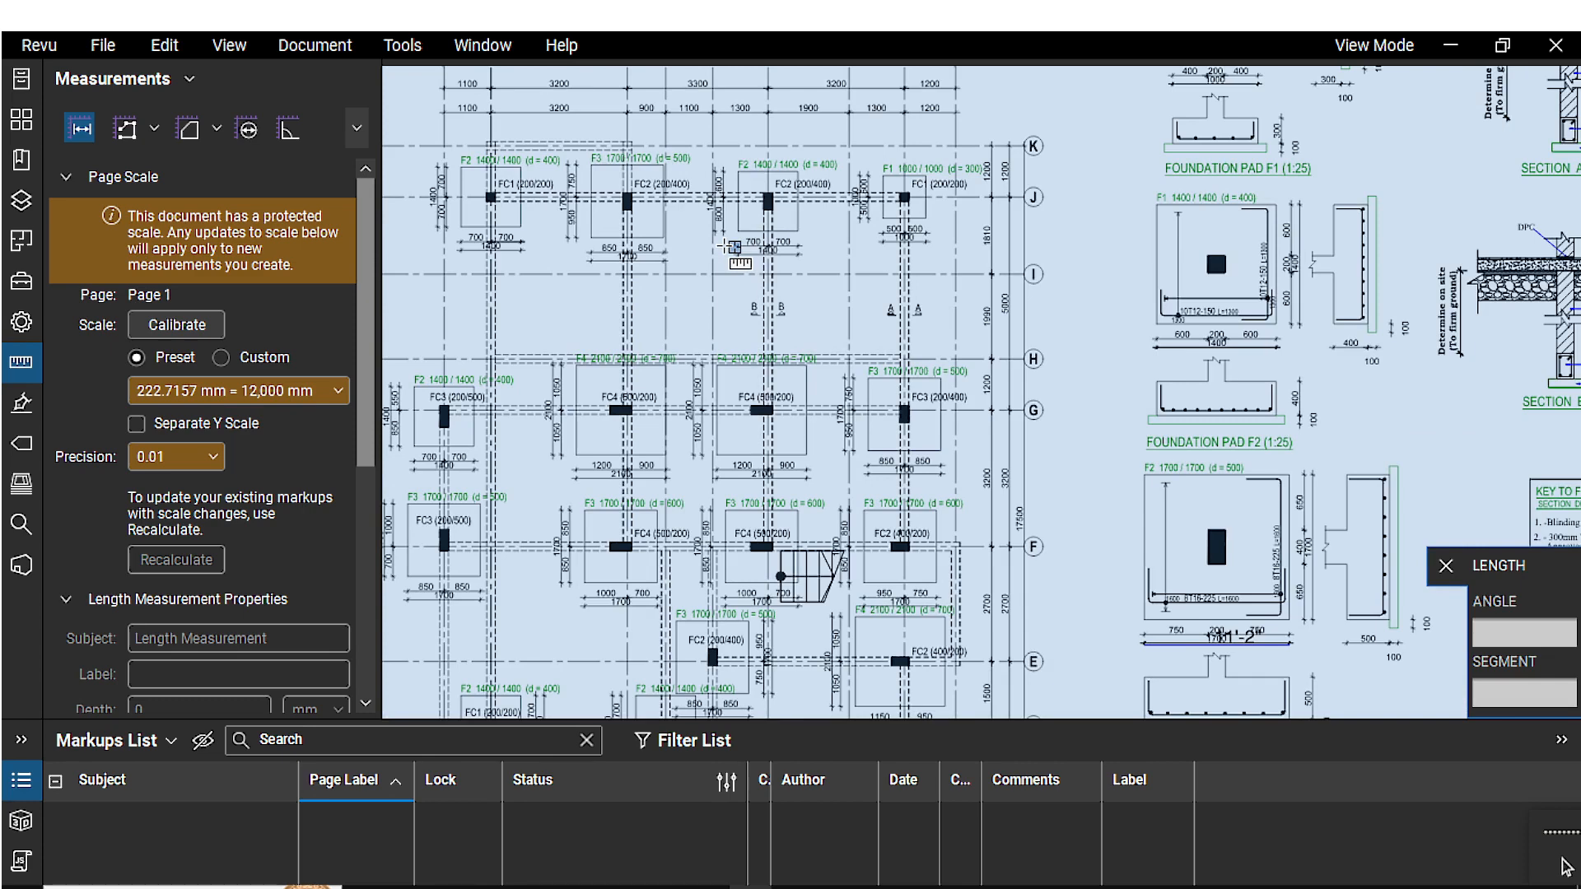
drag(724, 246, 732, 265)
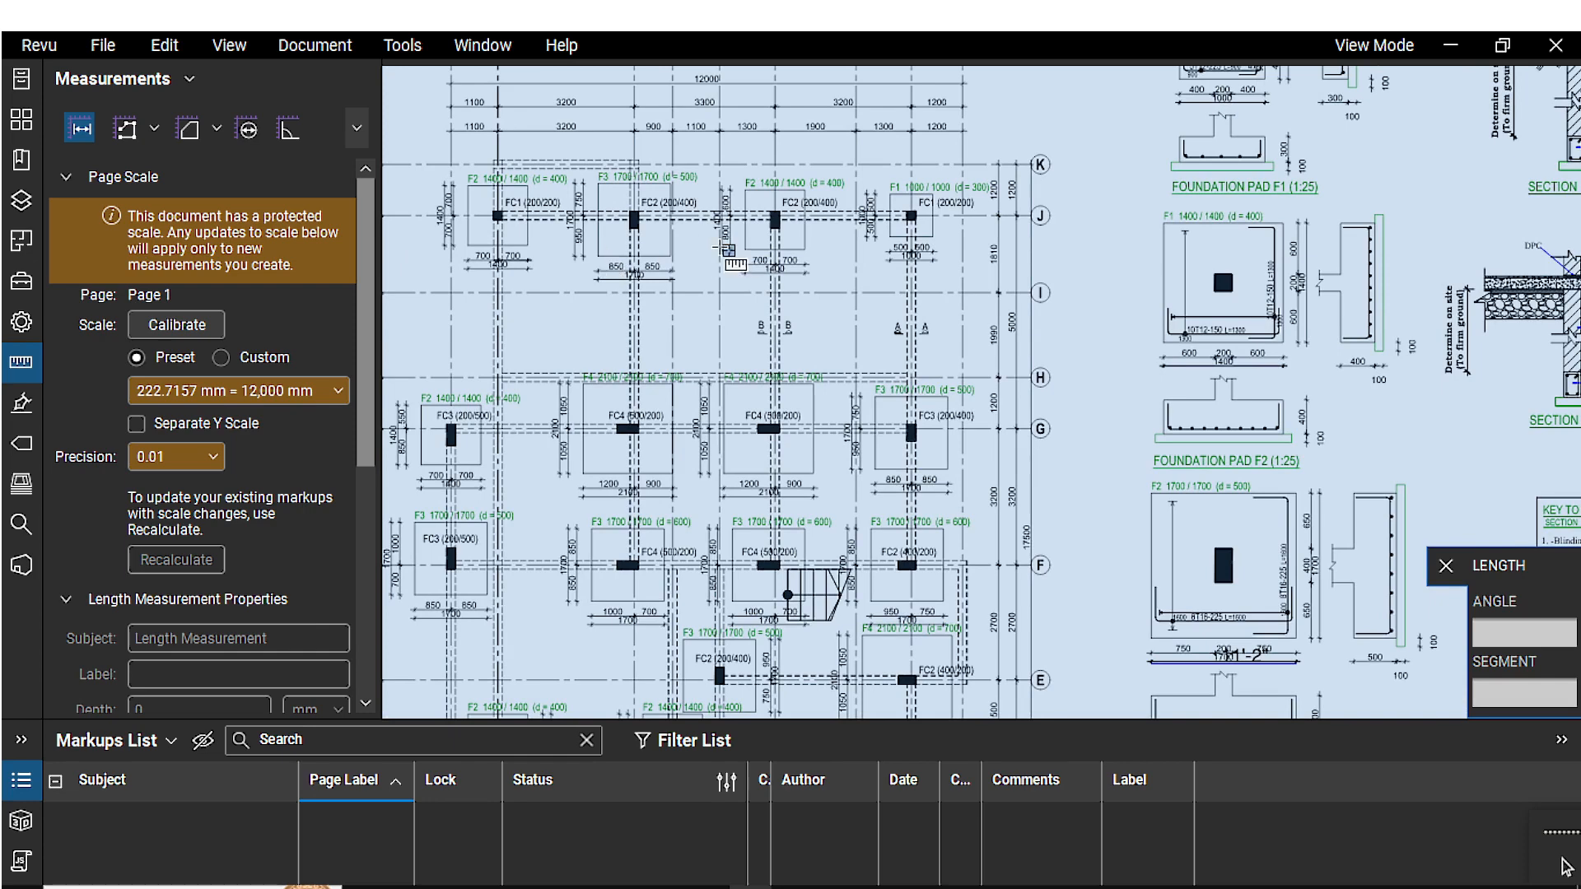
scroll(770, 238, down, 3)
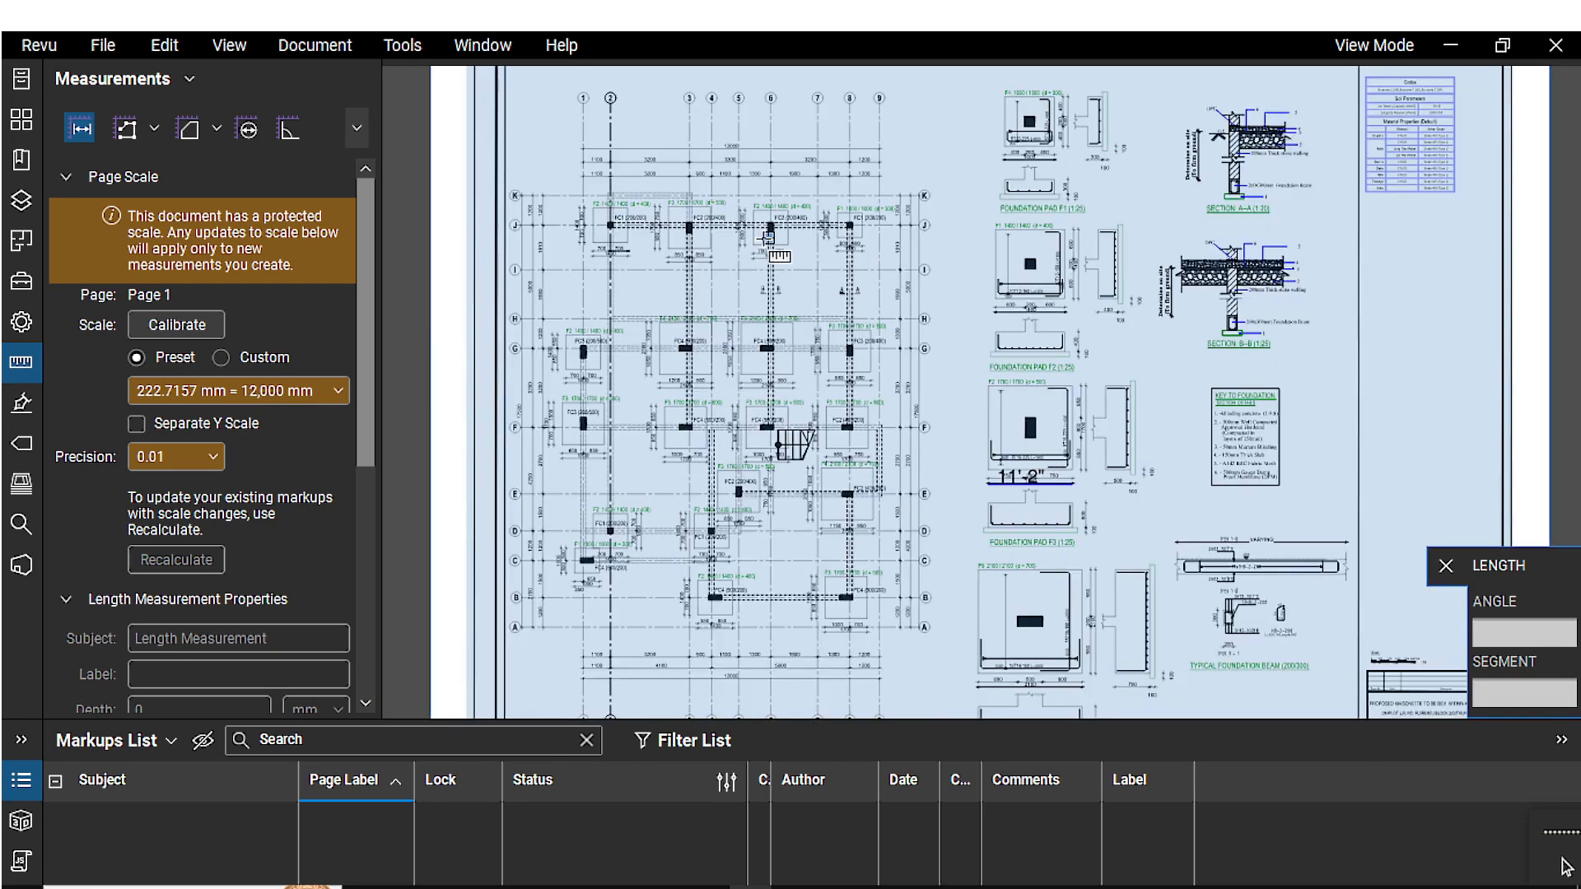
drag(794, 353, 753, 352)
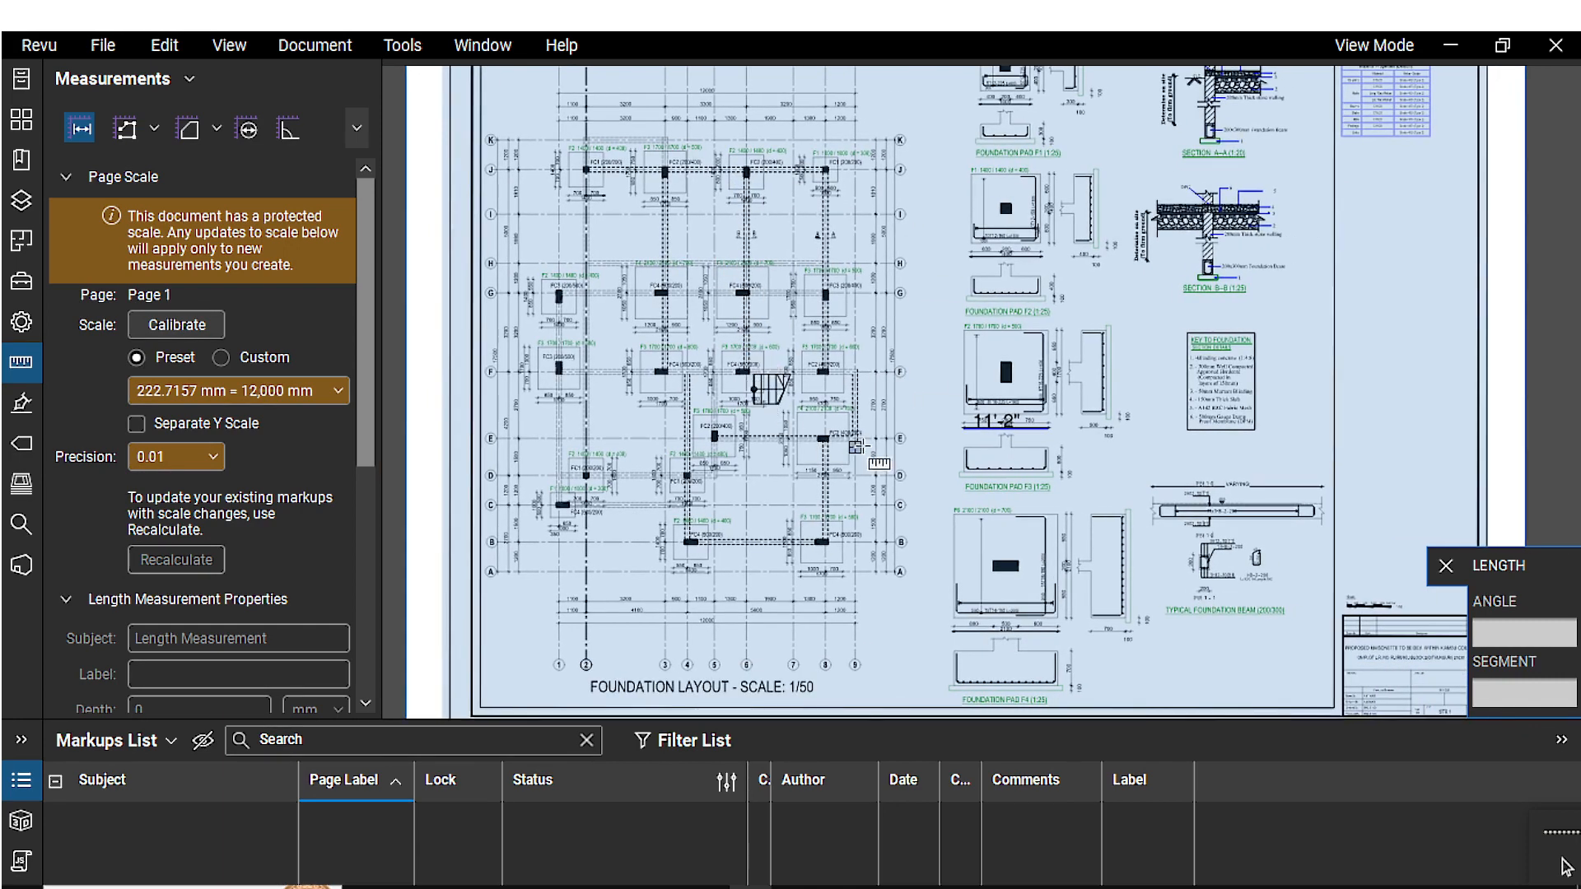
scroll(869, 428, up, 1)
scroll(960, 475, up, 2)
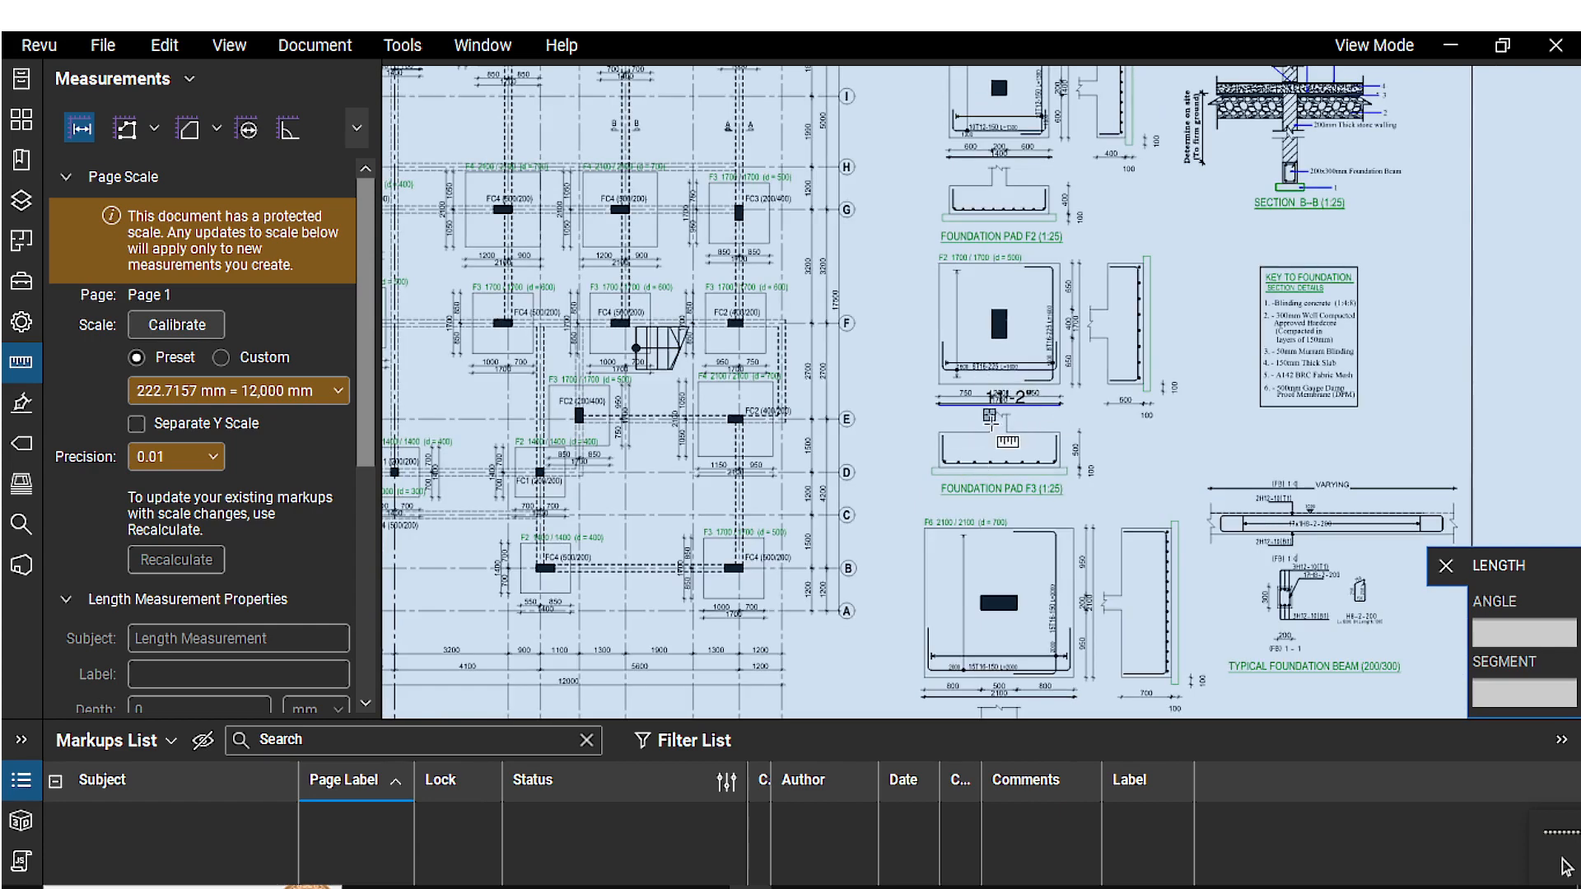
scroll(1005, 441, down, 1)
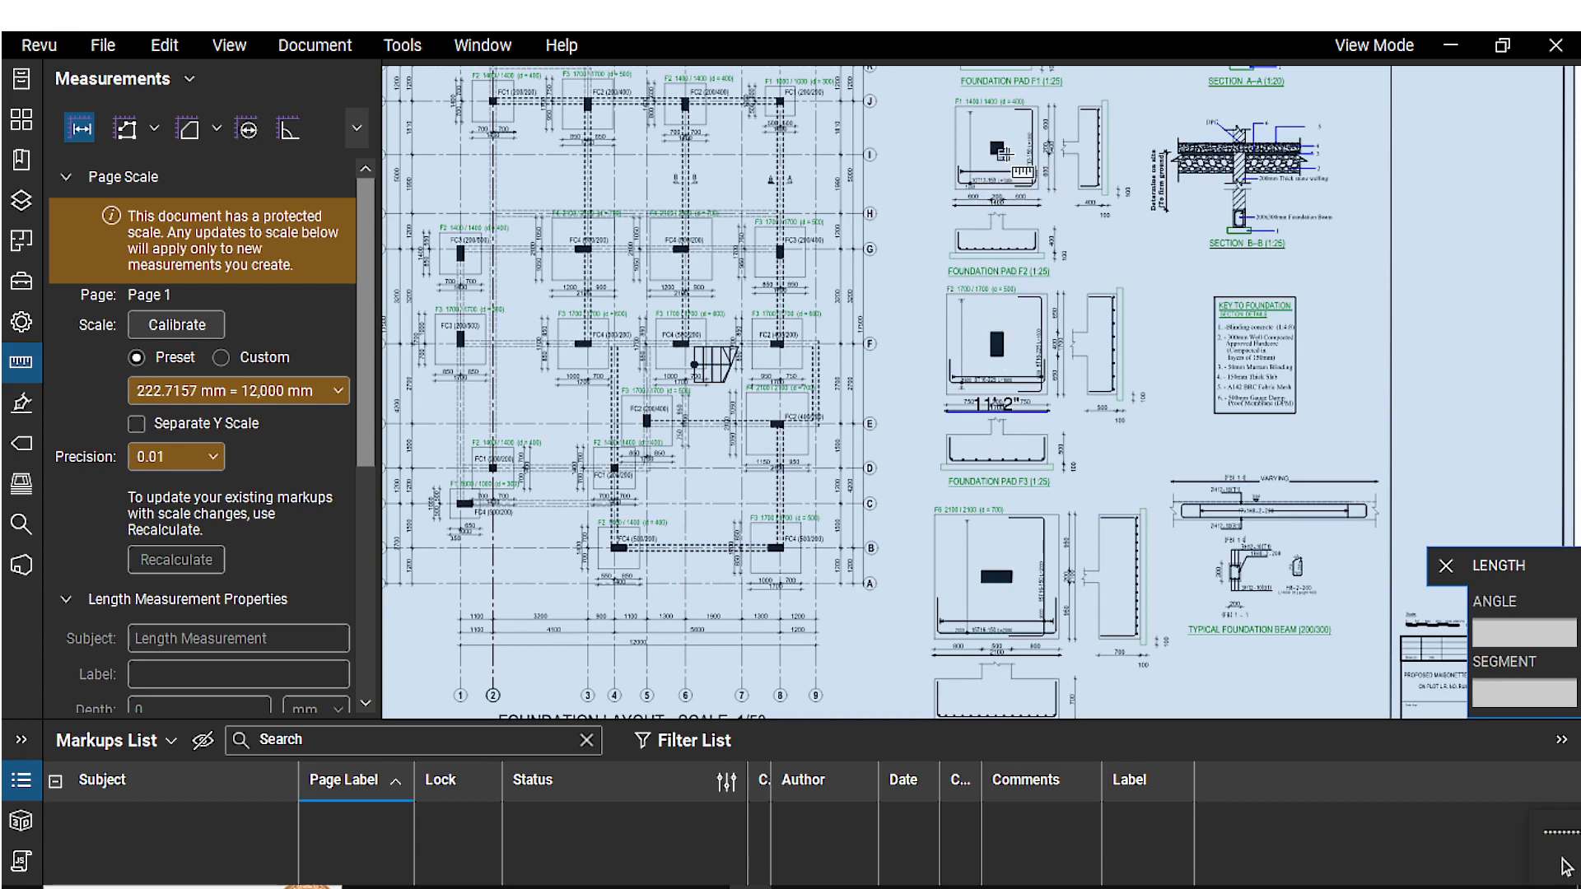
scroll(989, 330, up, 5)
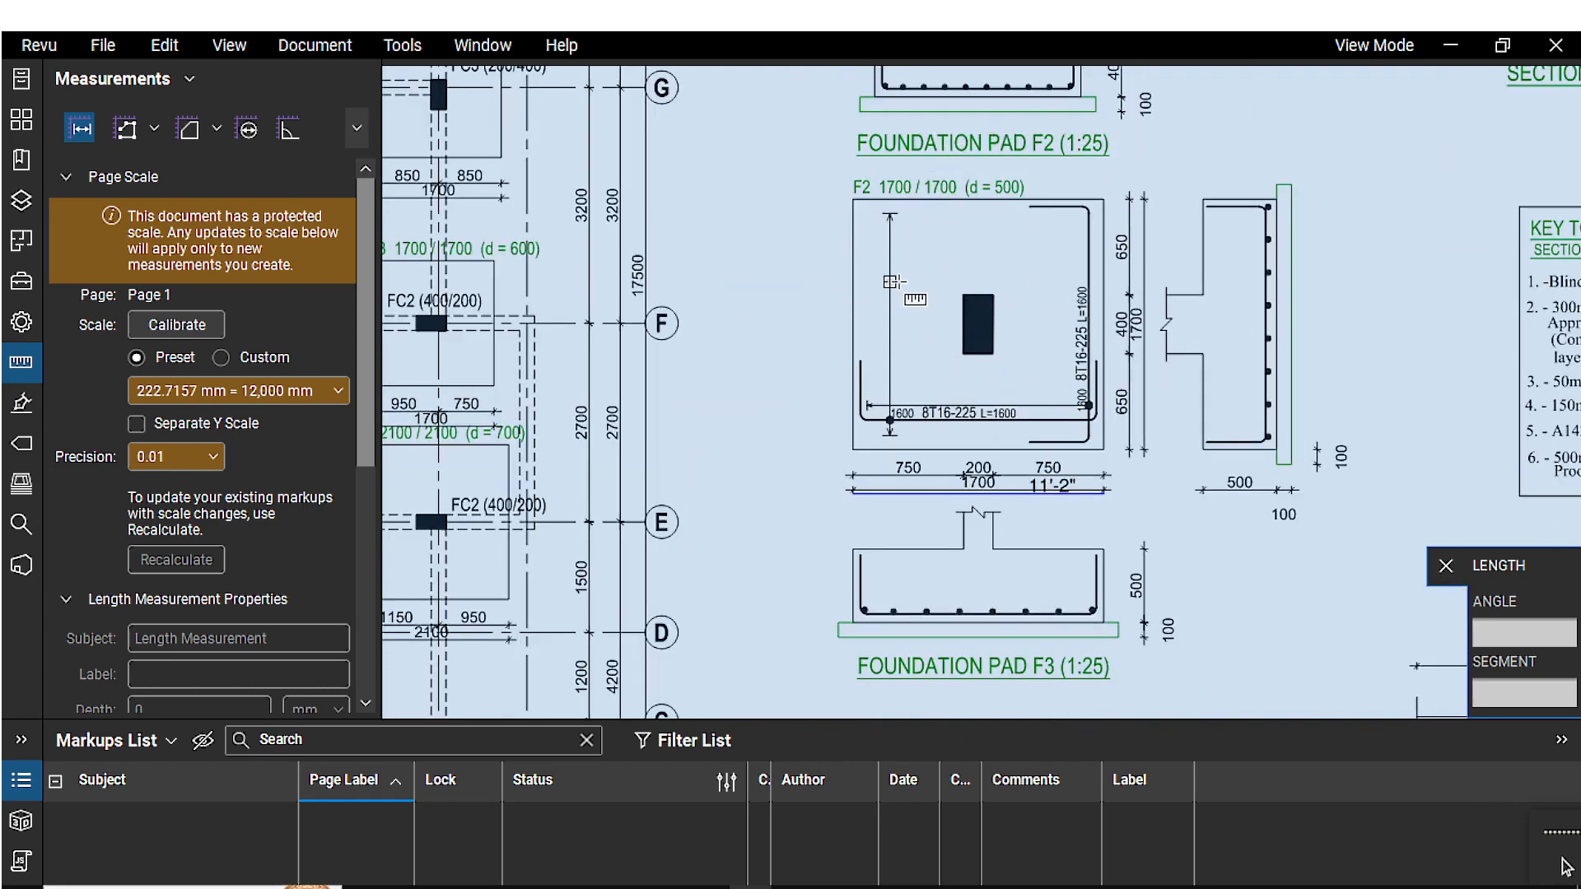
scroll(897, 306, down, 5)
scroll(896, 309, down, 2)
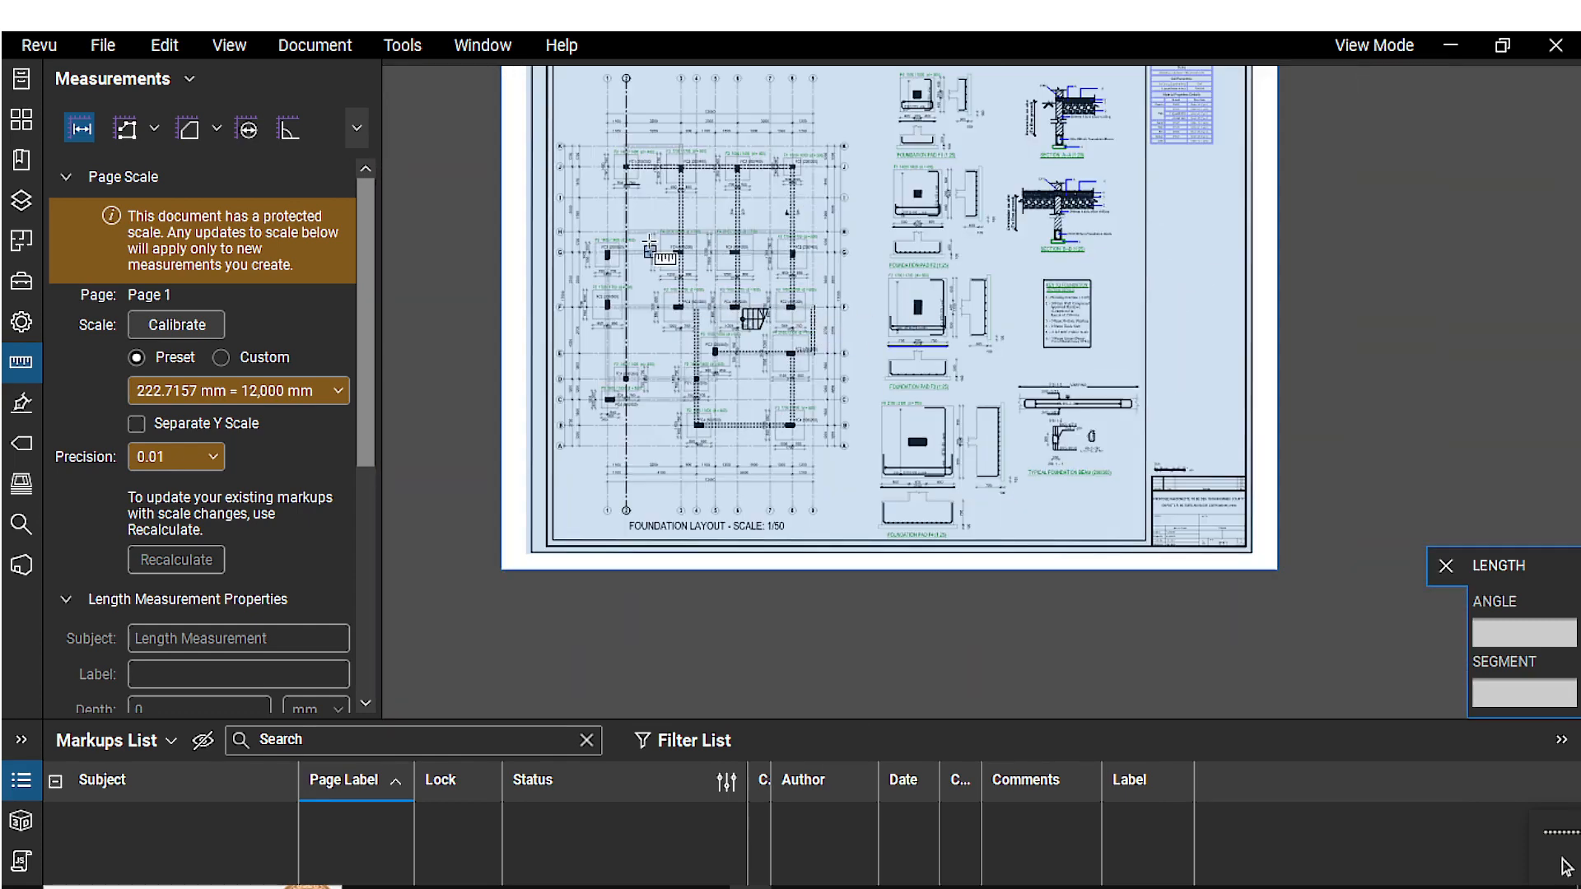
scroll(661, 272, down, 2)
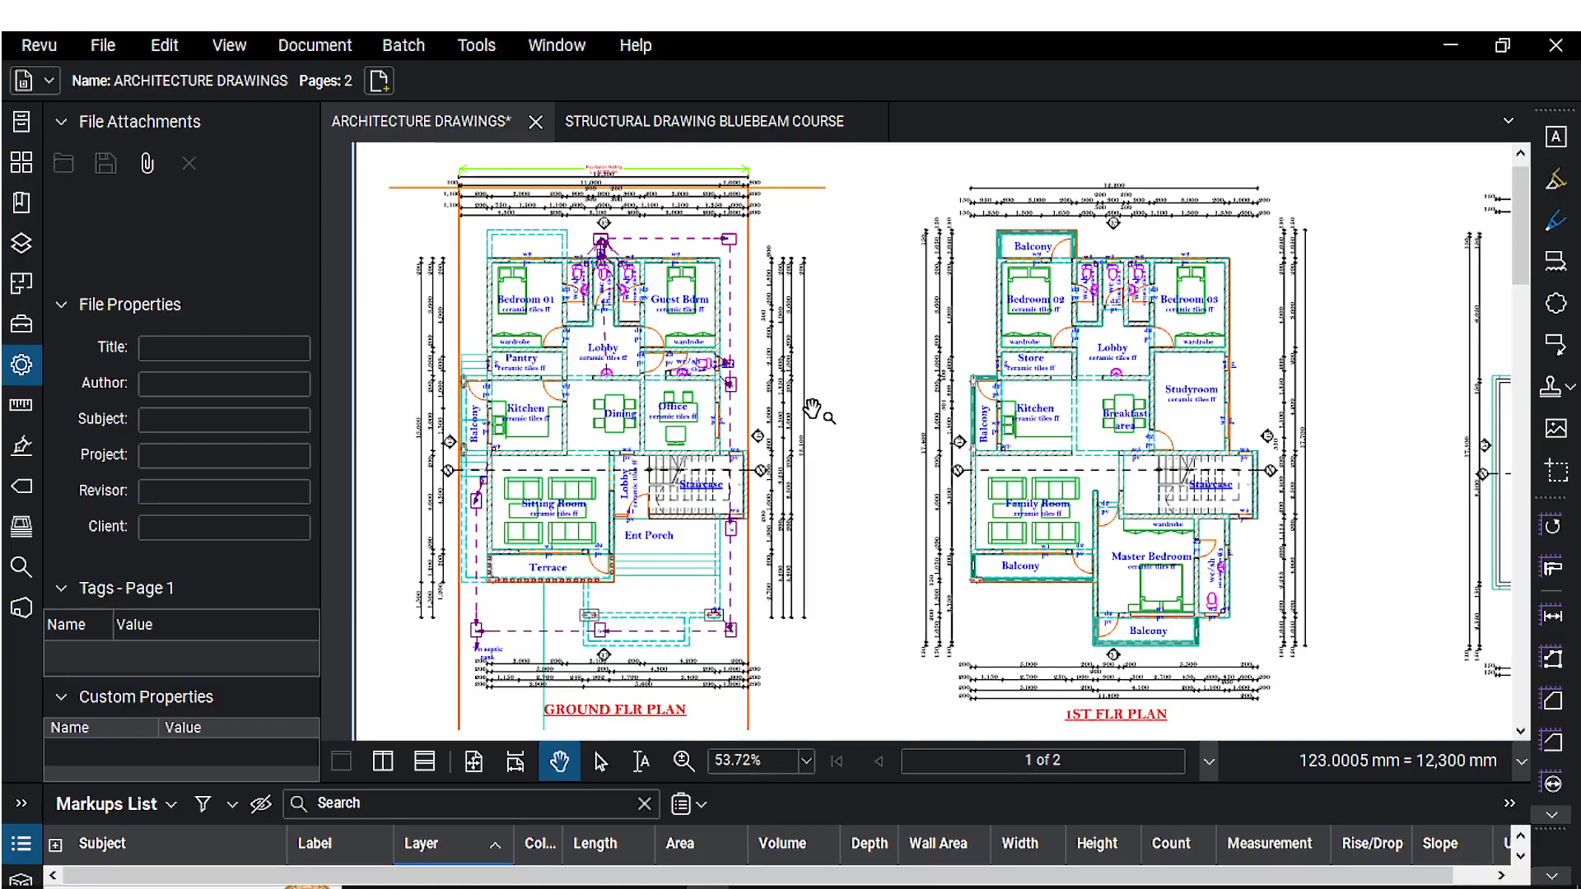
Step: Examine the ground floor plan's rooms and dimensions in the ARCHITECTURE DRAWINGS file
scroll(815, 409, down, 2)
drag(816, 410, 819, 318)
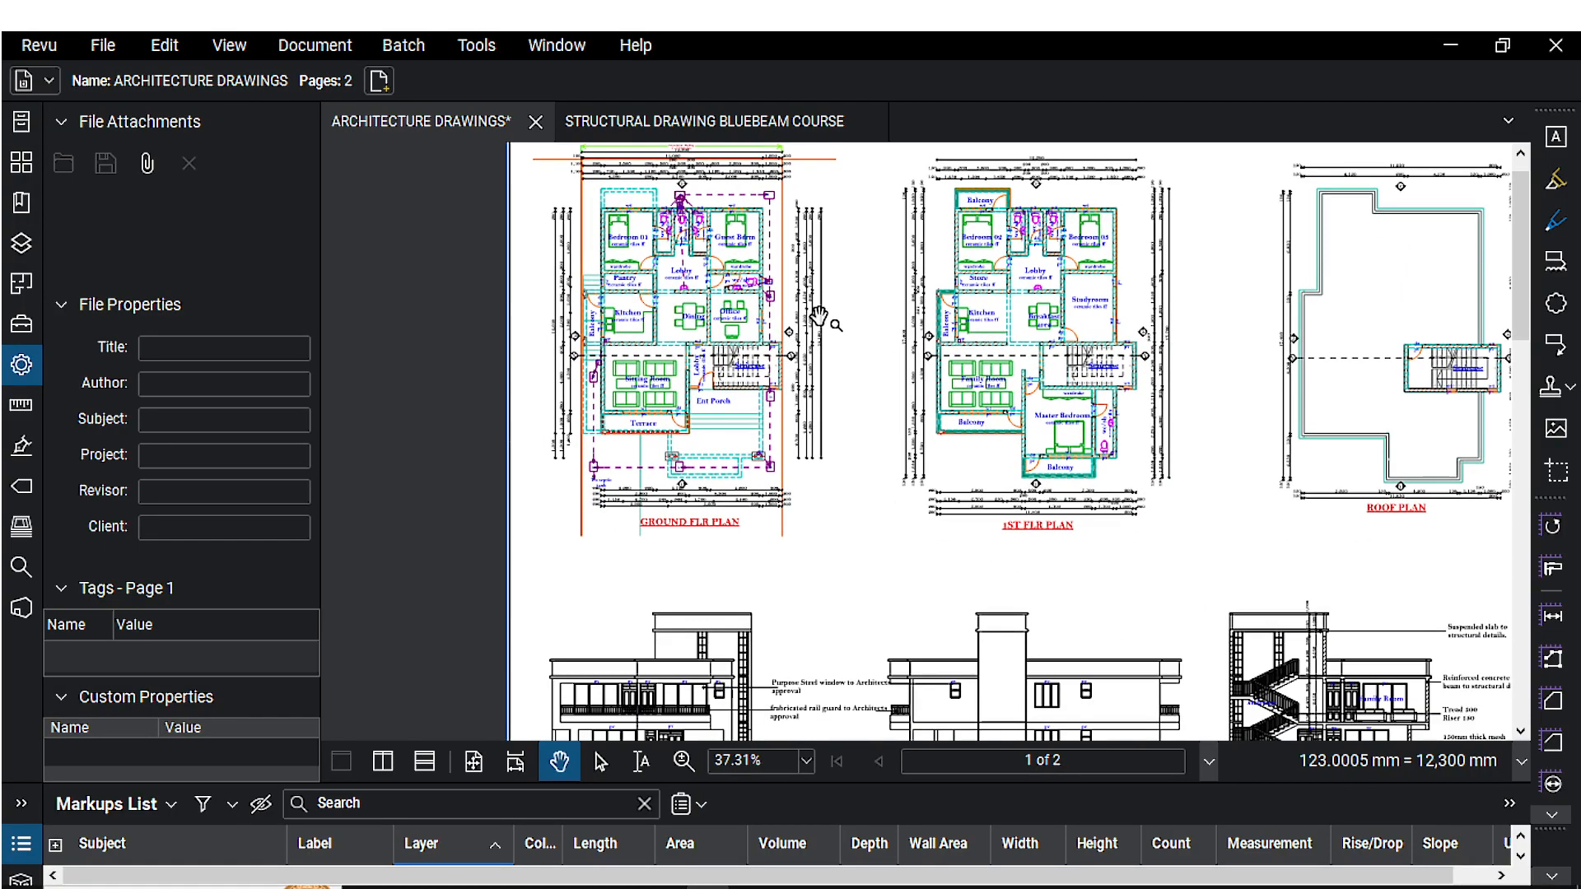
drag(837, 432, 836, 421)
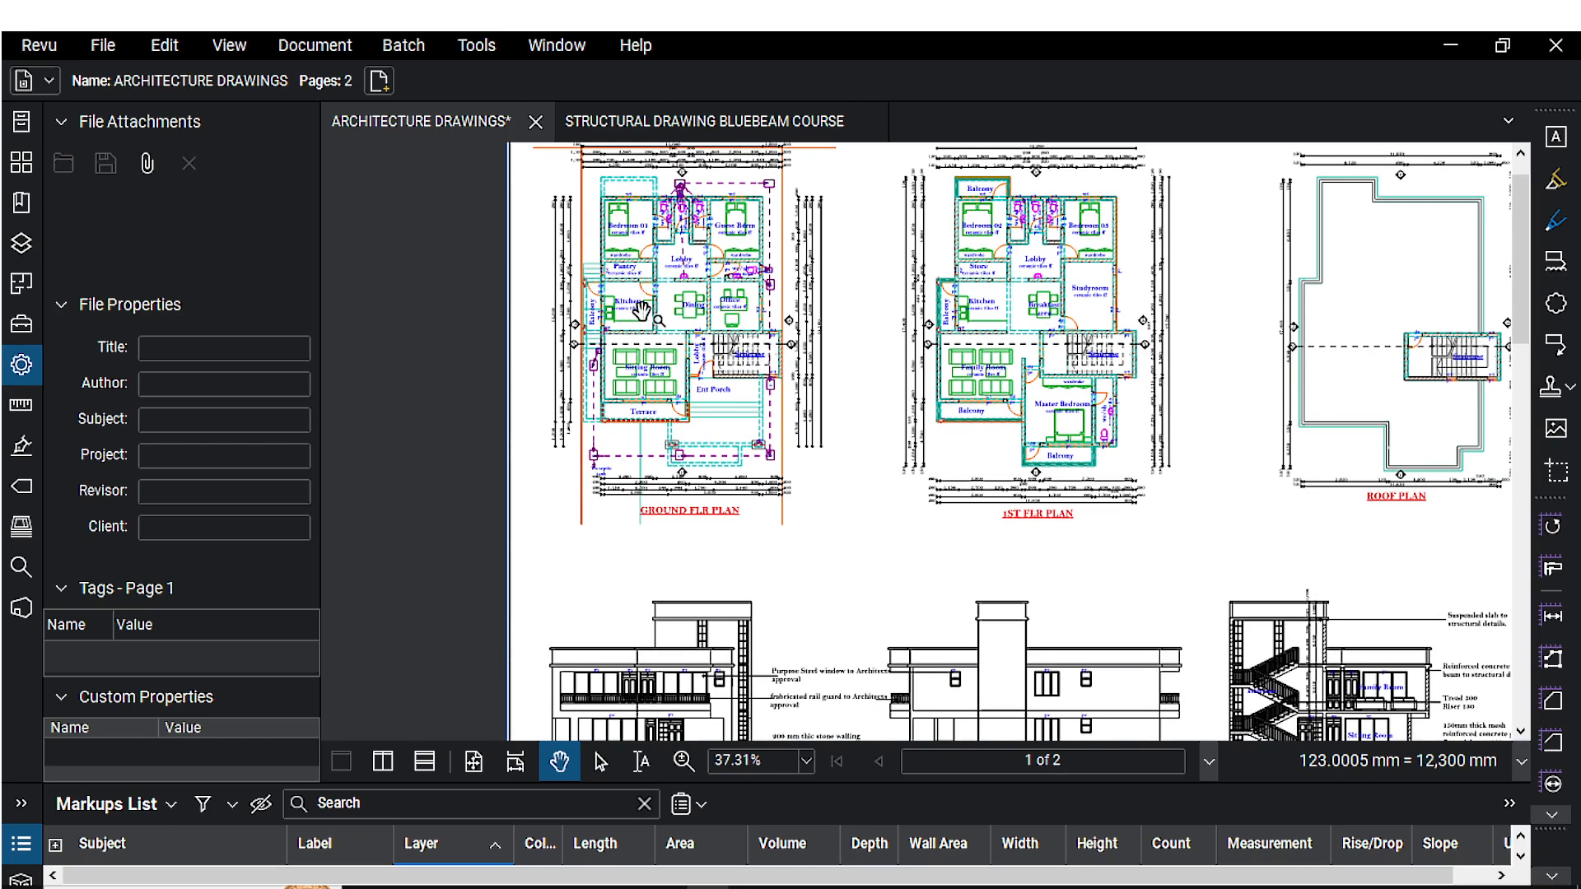
scroll(642, 311, up, 5)
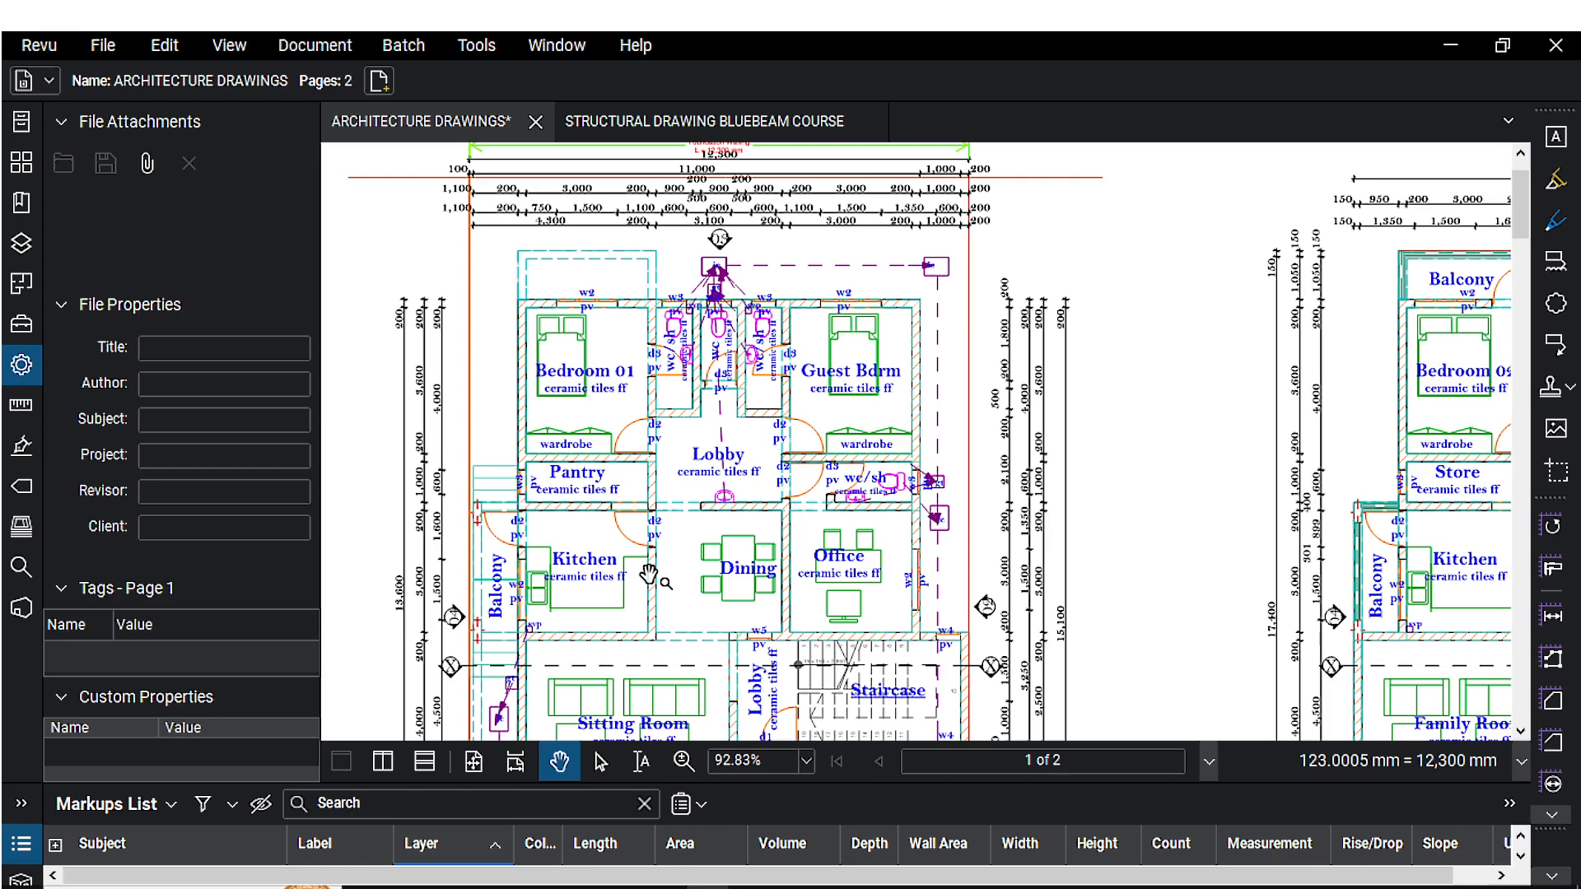
drag(649, 574, 643, 453)
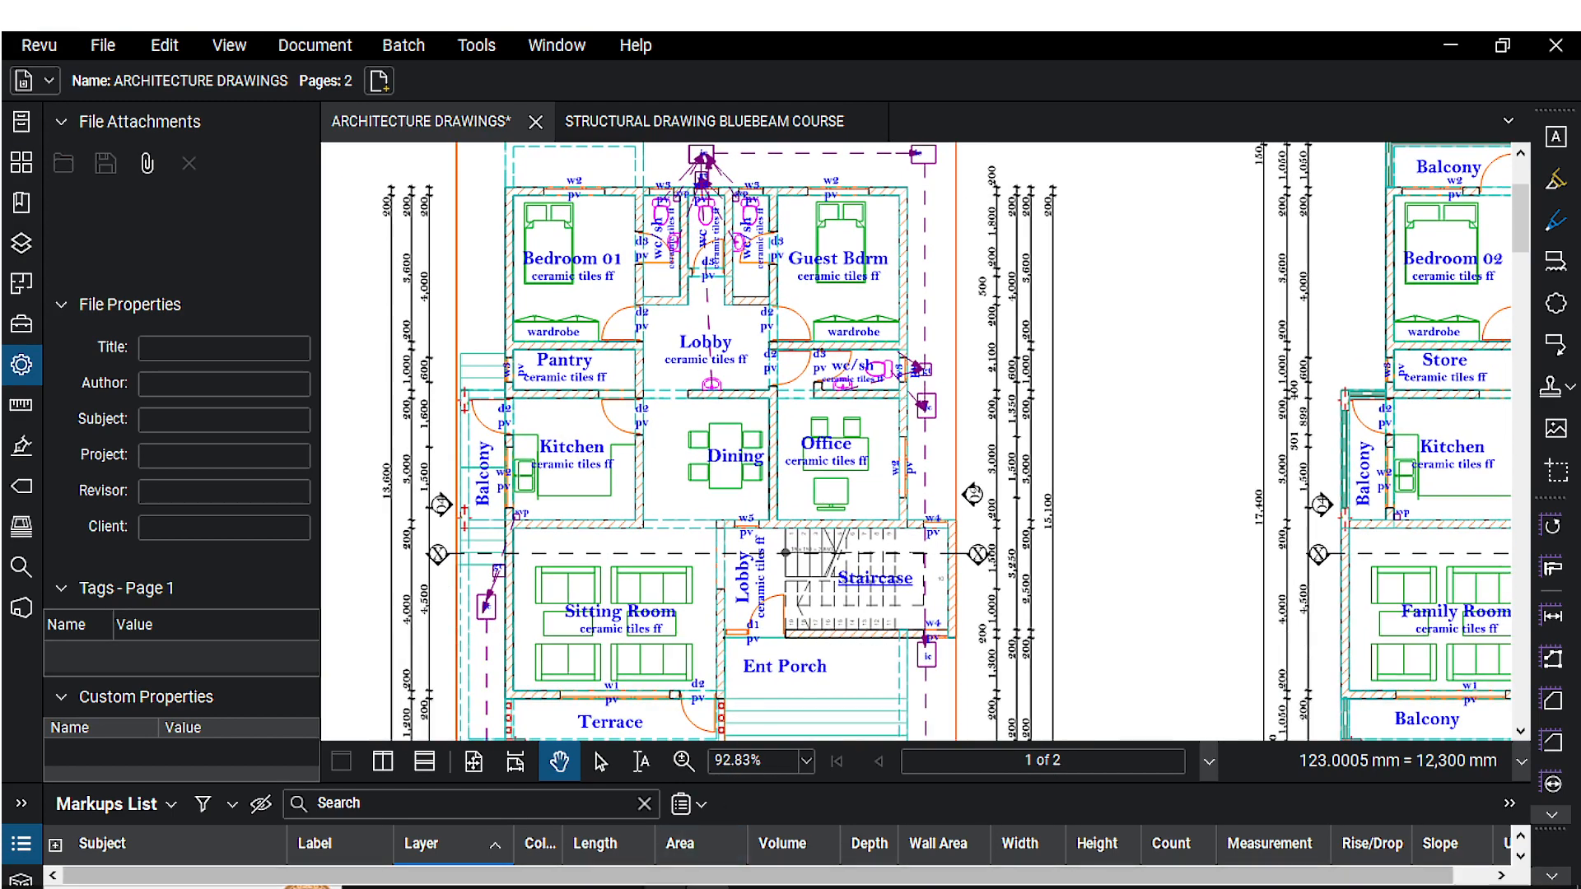